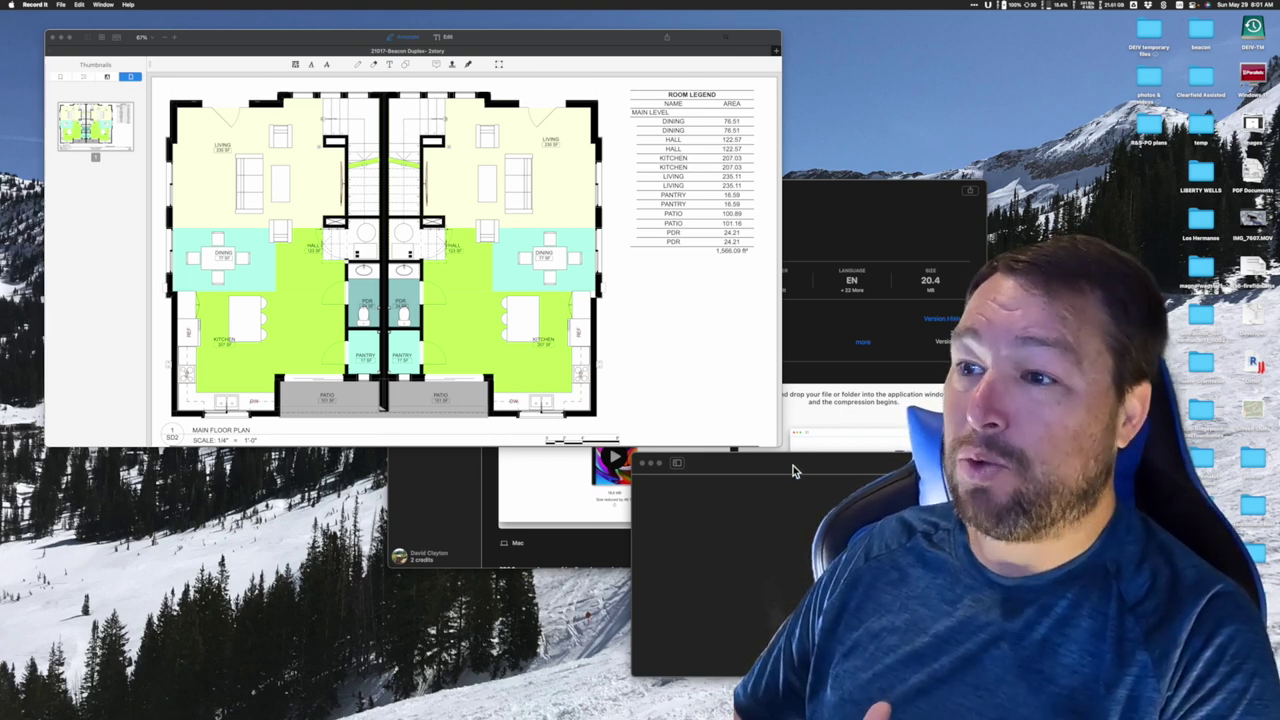
Compress the first MODAL 1 V1 ADU file from the desktop's PDF Documents stack with PDF Squeezer, and close its window.
{"action": "left_click", "coordinate": [847, 193]}
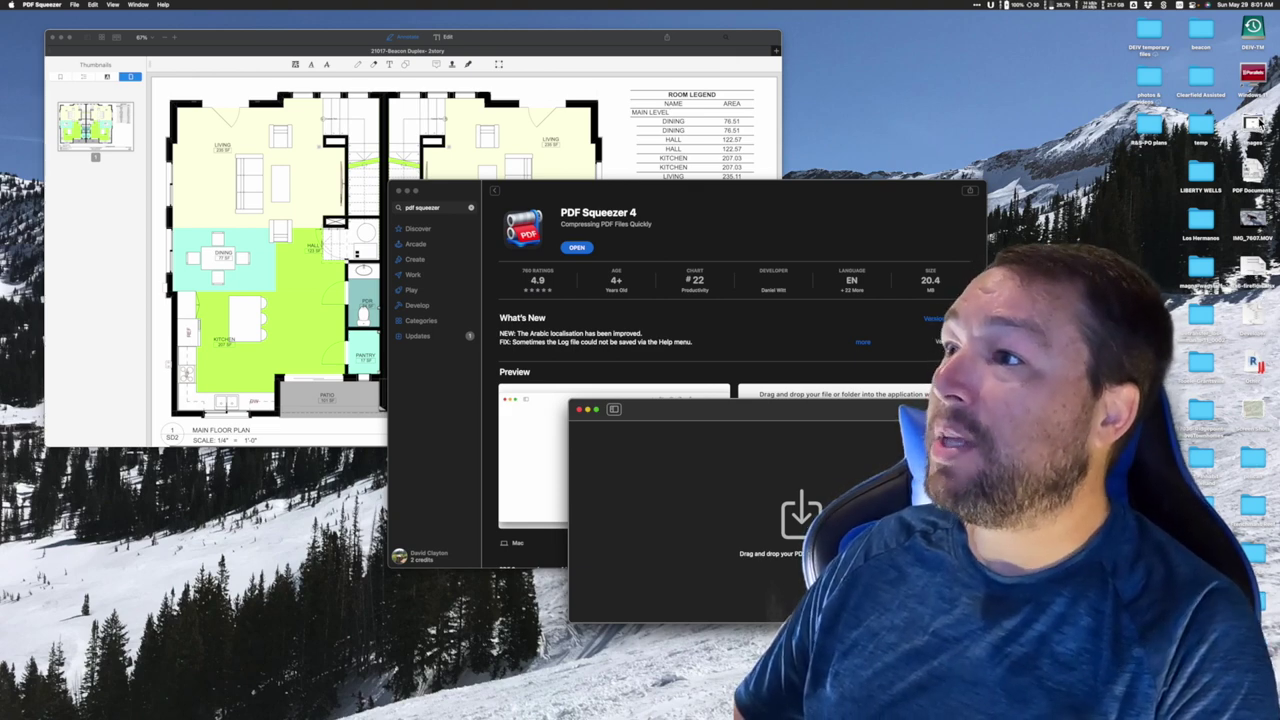
{"action": "left_click", "coordinate": [1258, 172]}
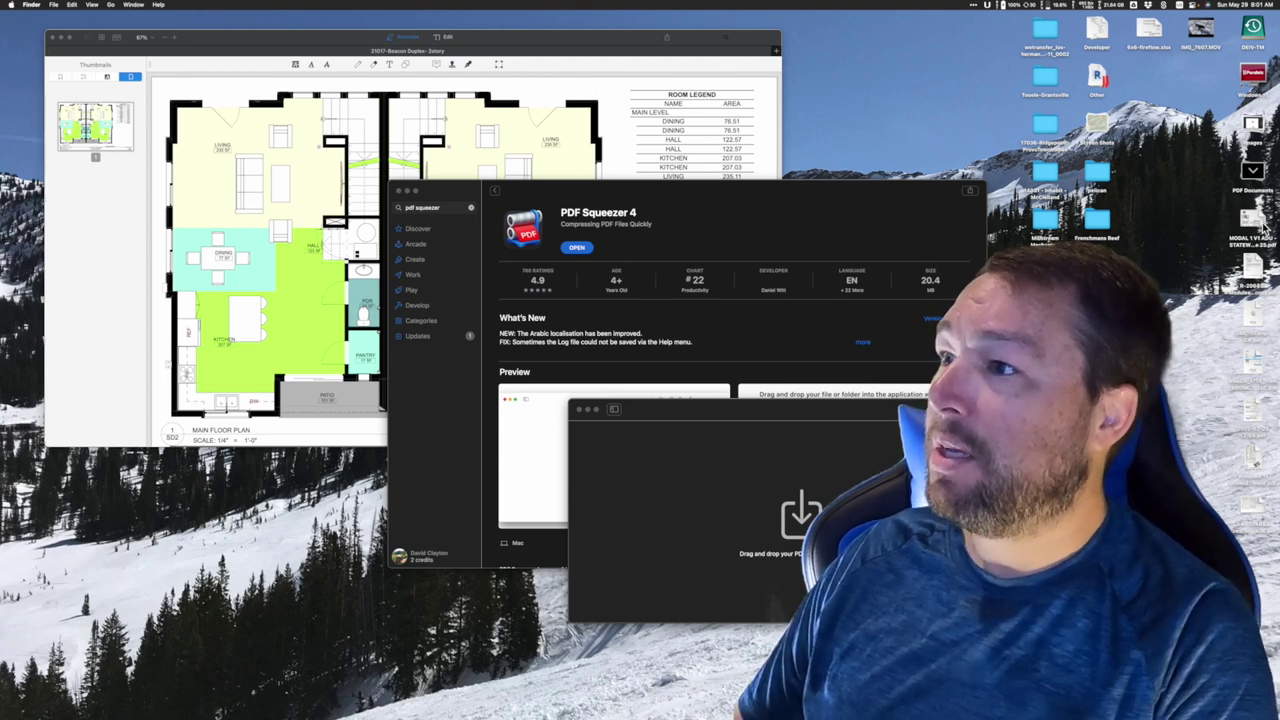
{"action": "left_click_drag", "start_coordinate": [1260, 218], "coordinate": [813, 508]}
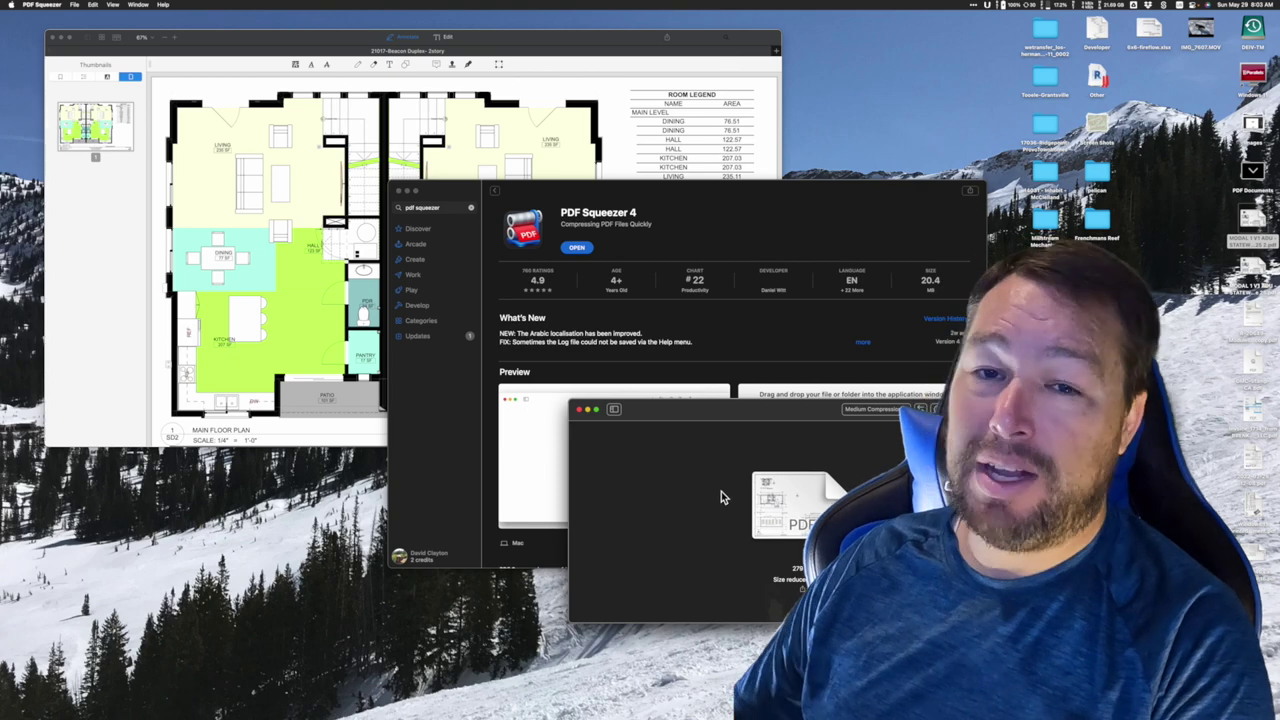
{"action": "left_click", "coordinate": [579, 410]}
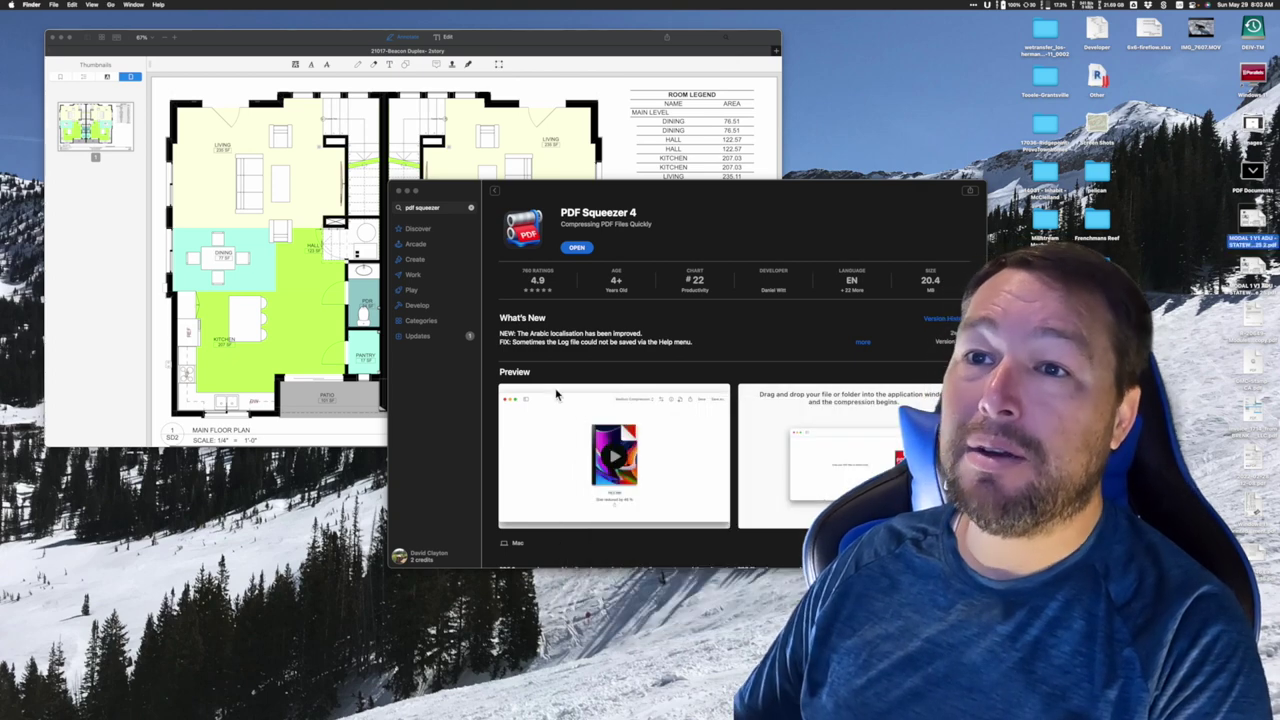
Search the App Store for "pdf expert" and open the PDF Expert – Edit and Sign PDF page.
{"action": "left_click", "coordinate": [447, 194]}
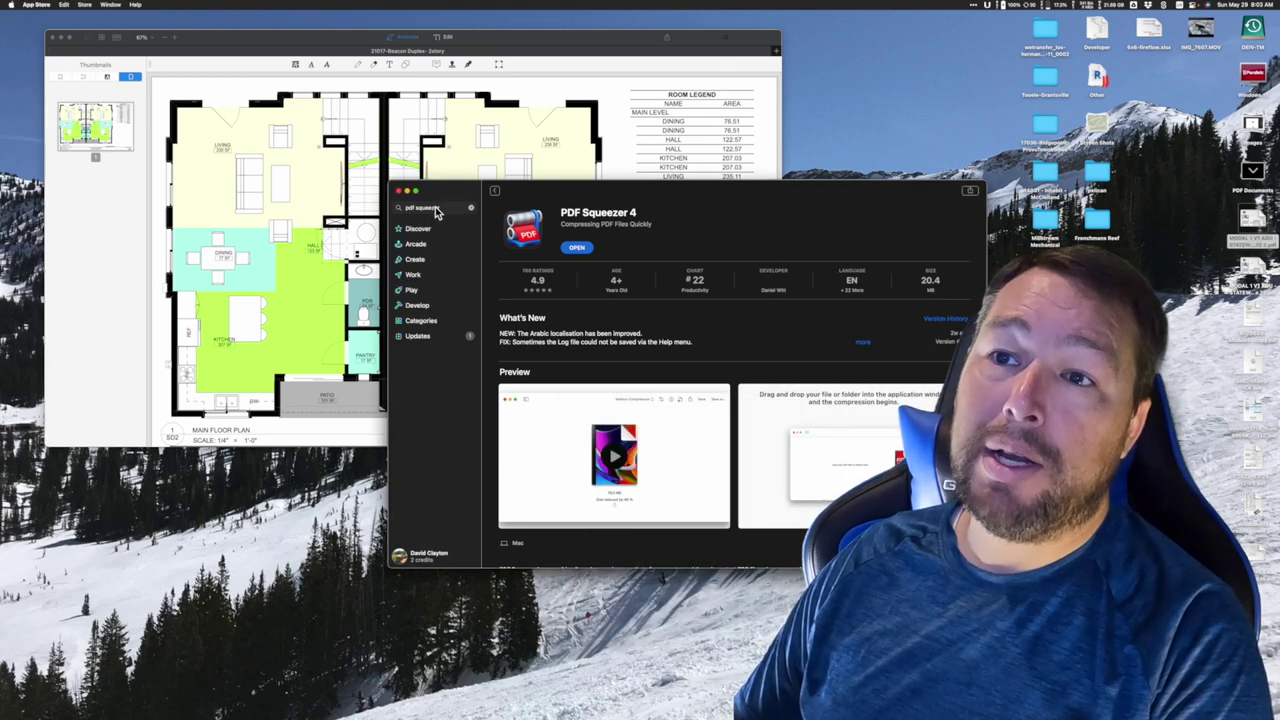
{"action": "left_click", "coordinate": [433, 208]}
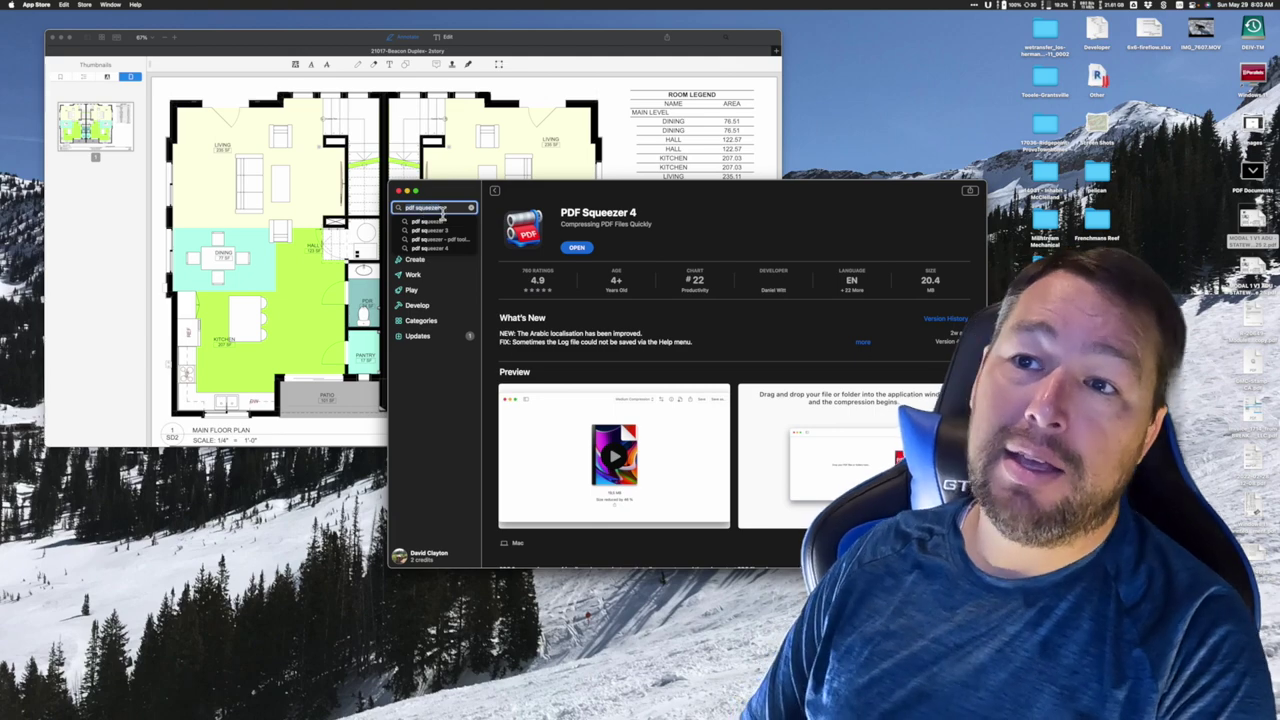
{"action": "type", "text": "pdf"}
{"action": "type", "text": " squeezer"}
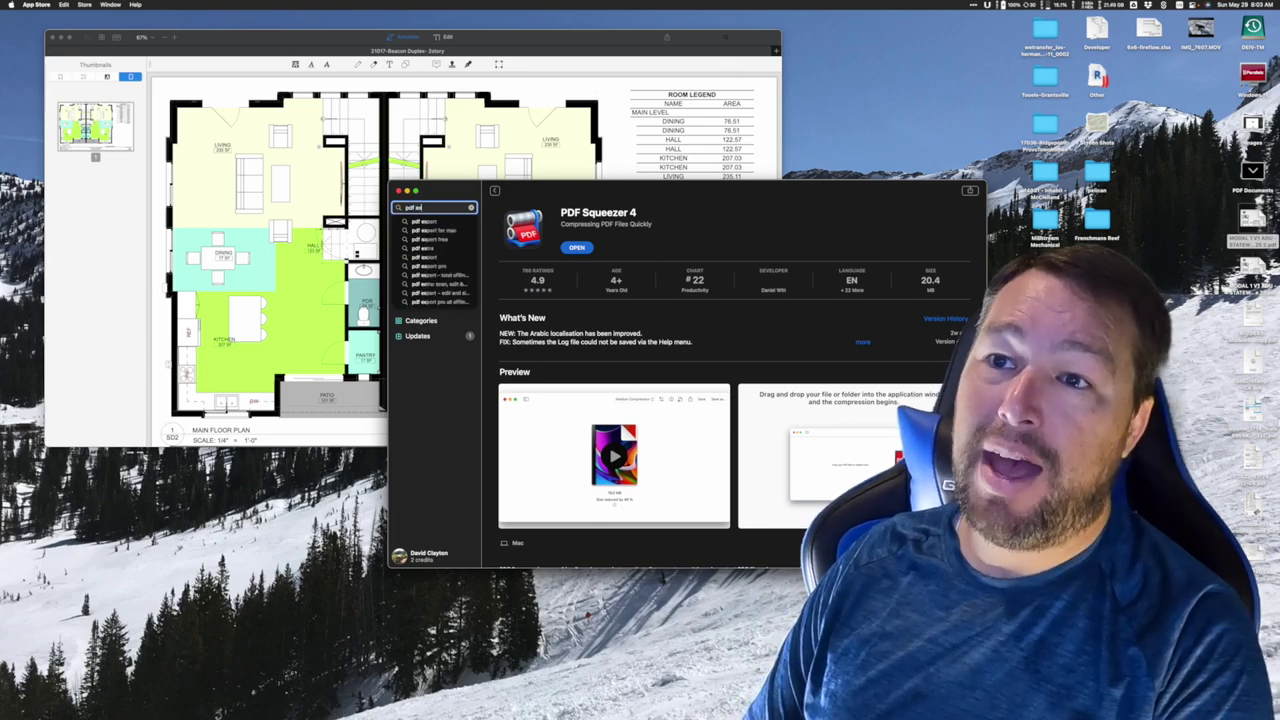
{"action": "key", "text": "Return"}
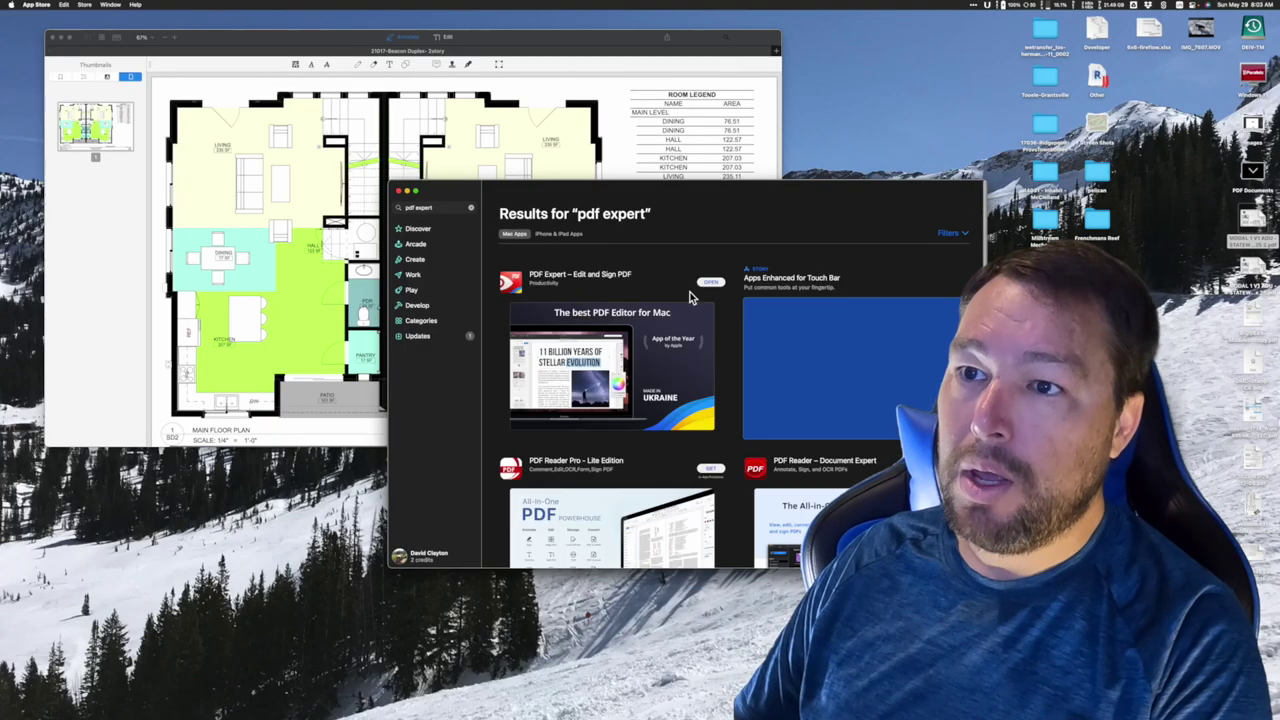
{"action": "left_click", "coordinate": [688, 296]}
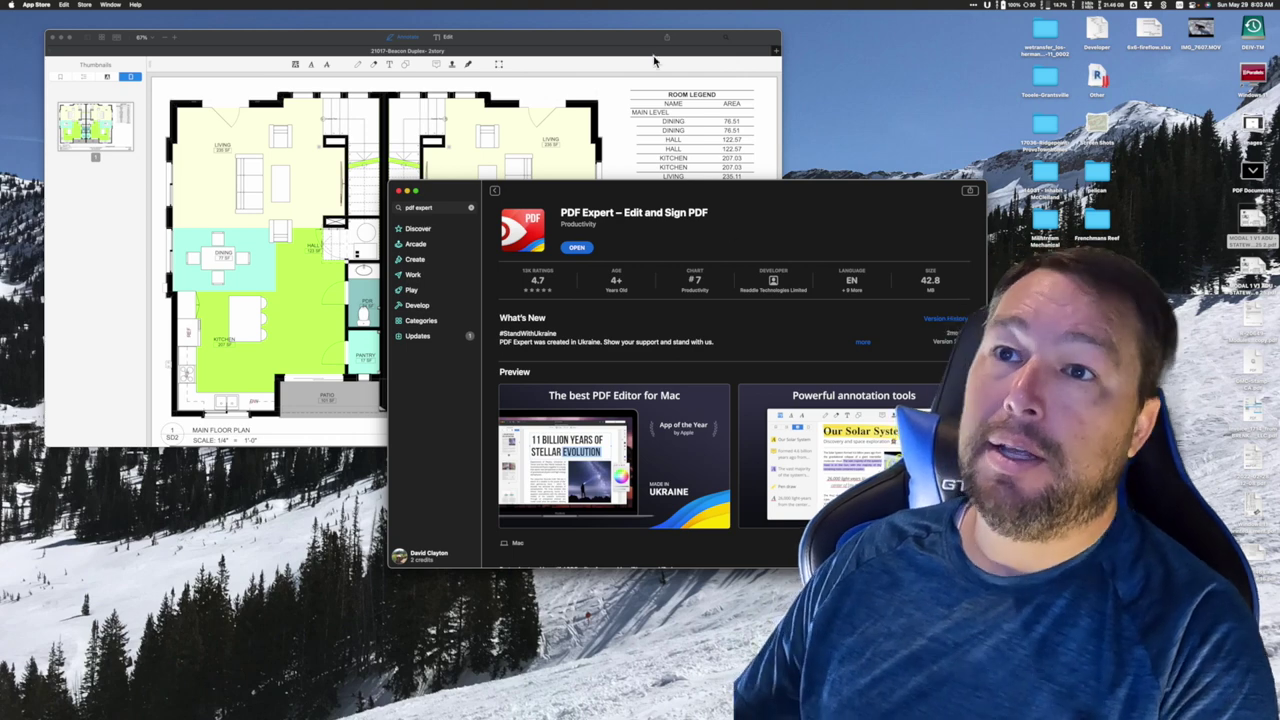
Switch to PDF Expert and examine the options of the pen, eraser, text, highlight, note and signature tools.
{"action": "left_click", "coordinate": [503, 37]}
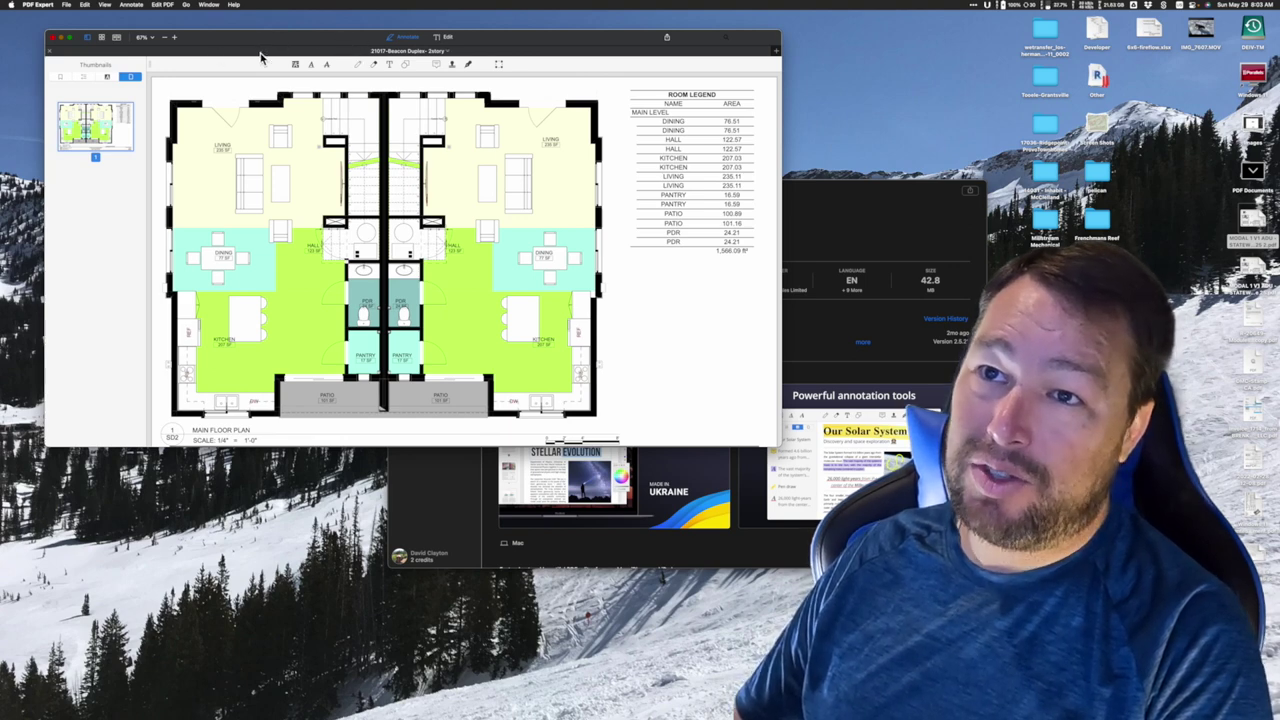
{"action": "left_click", "coordinate": [358, 65]}
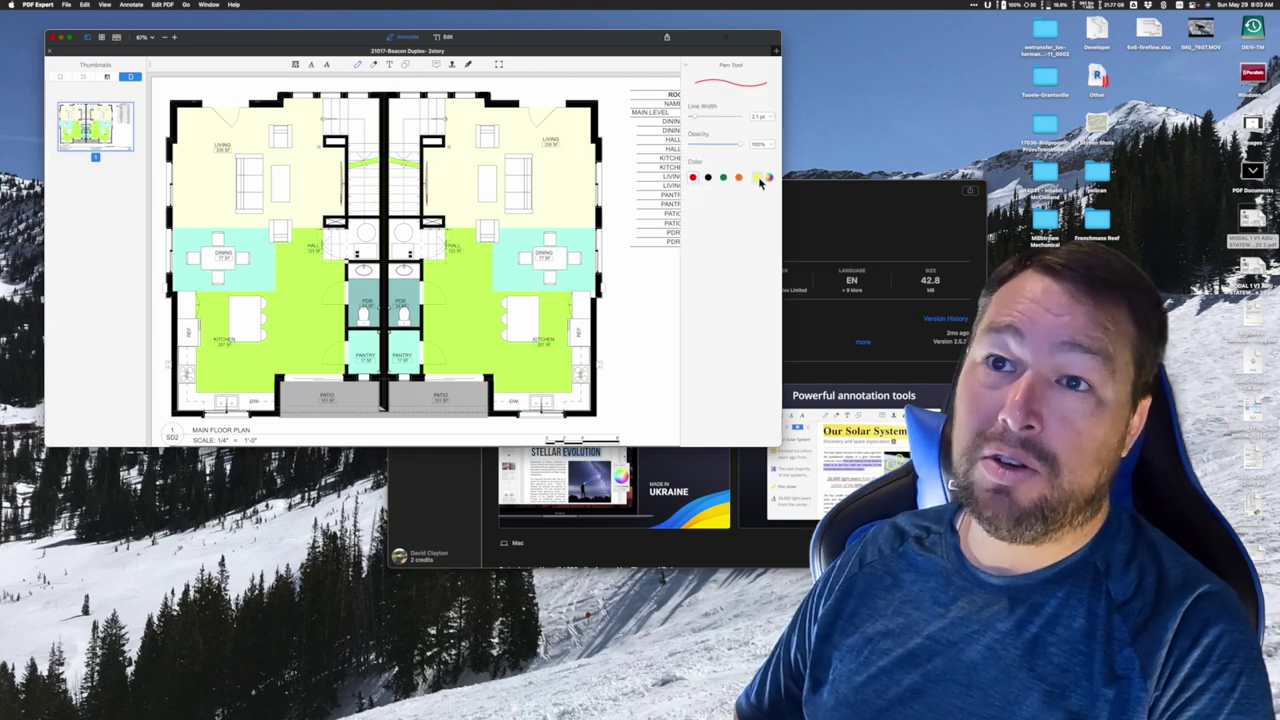
{"action": "left_click", "coordinate": [374, 65]}
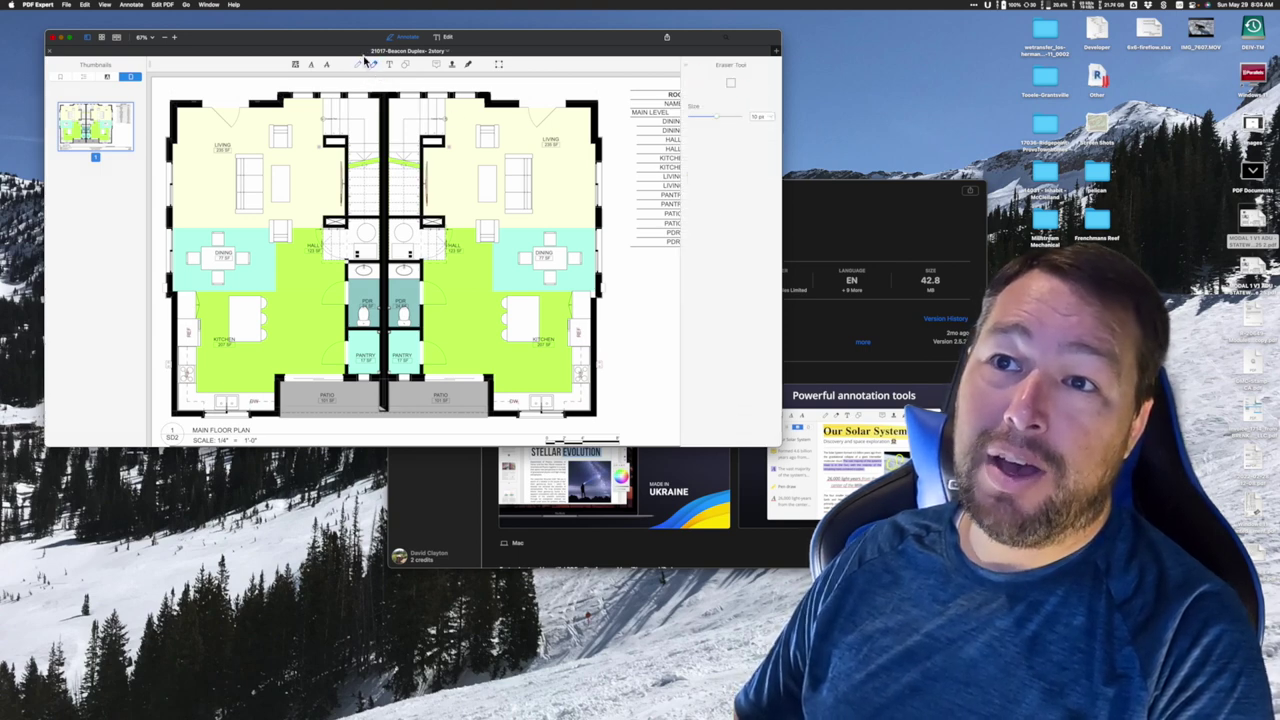
{"action": "left_click", "coordinate": [389, 65]}
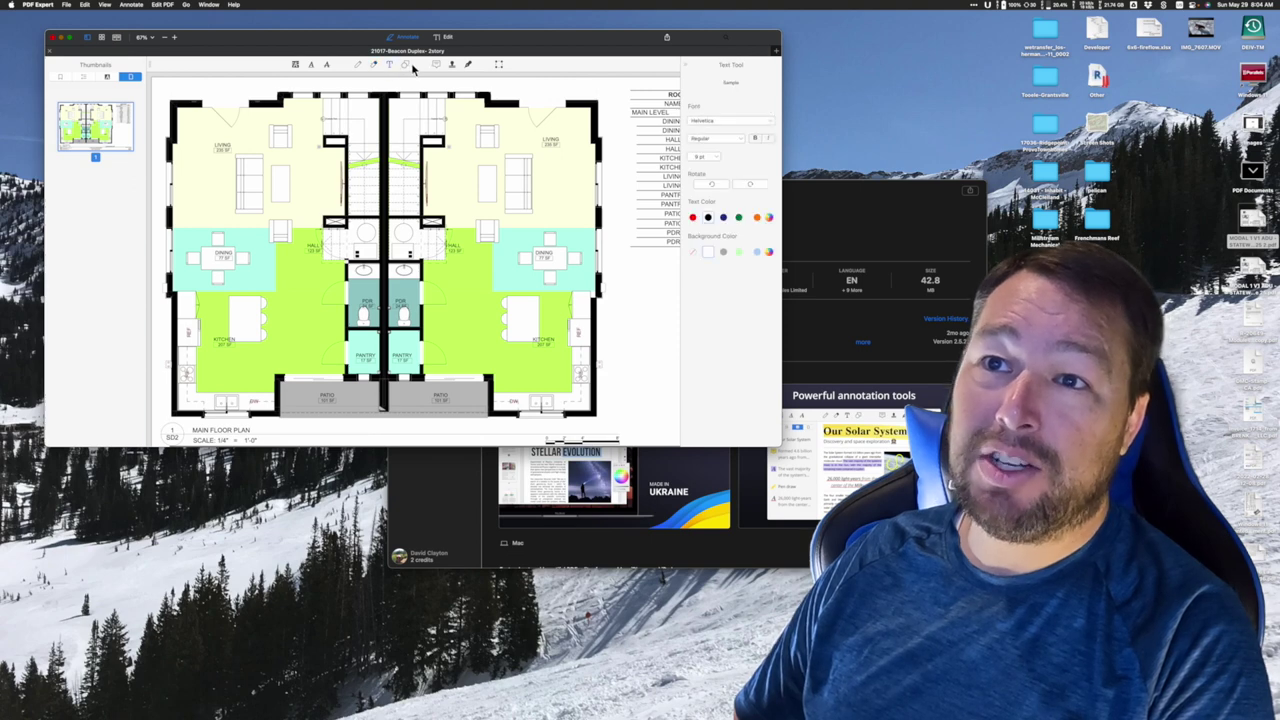
{"action": "left_click", "coordinate": [406, 66]}
{"action": "left_click", "coordinate": [297, 65]}
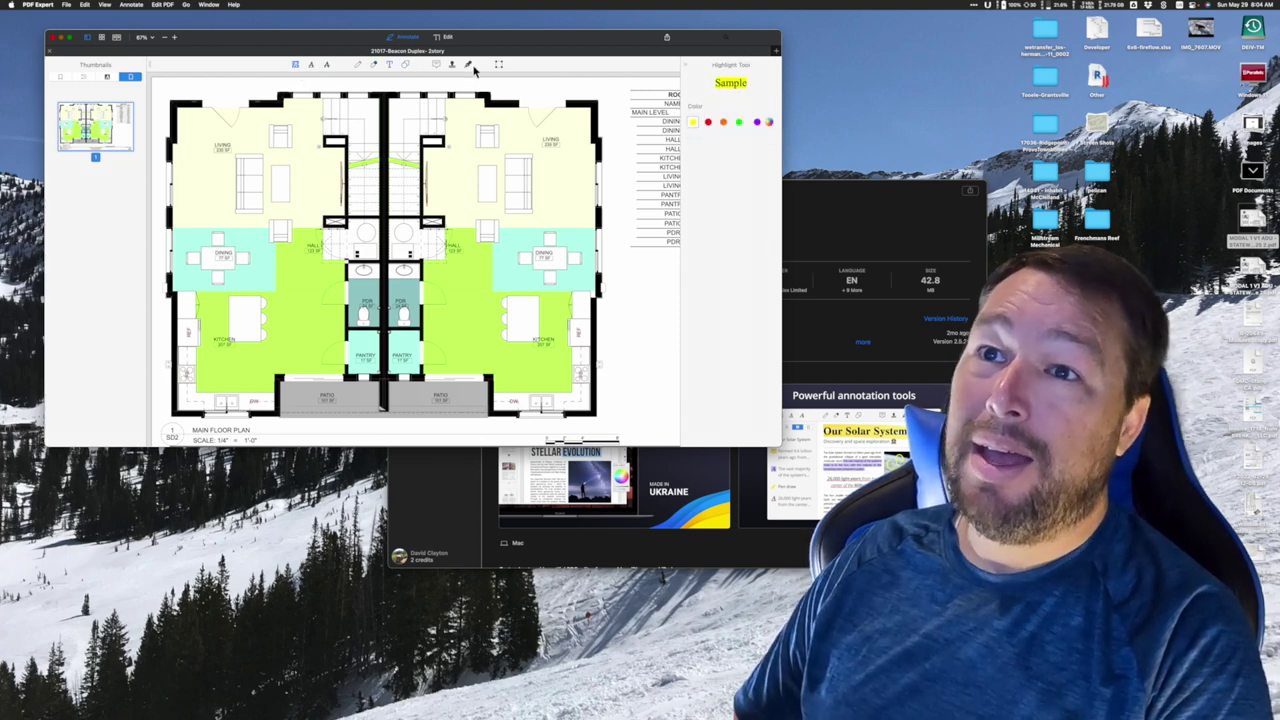
{"action": "left_click", "coordinate": [437, 65]}
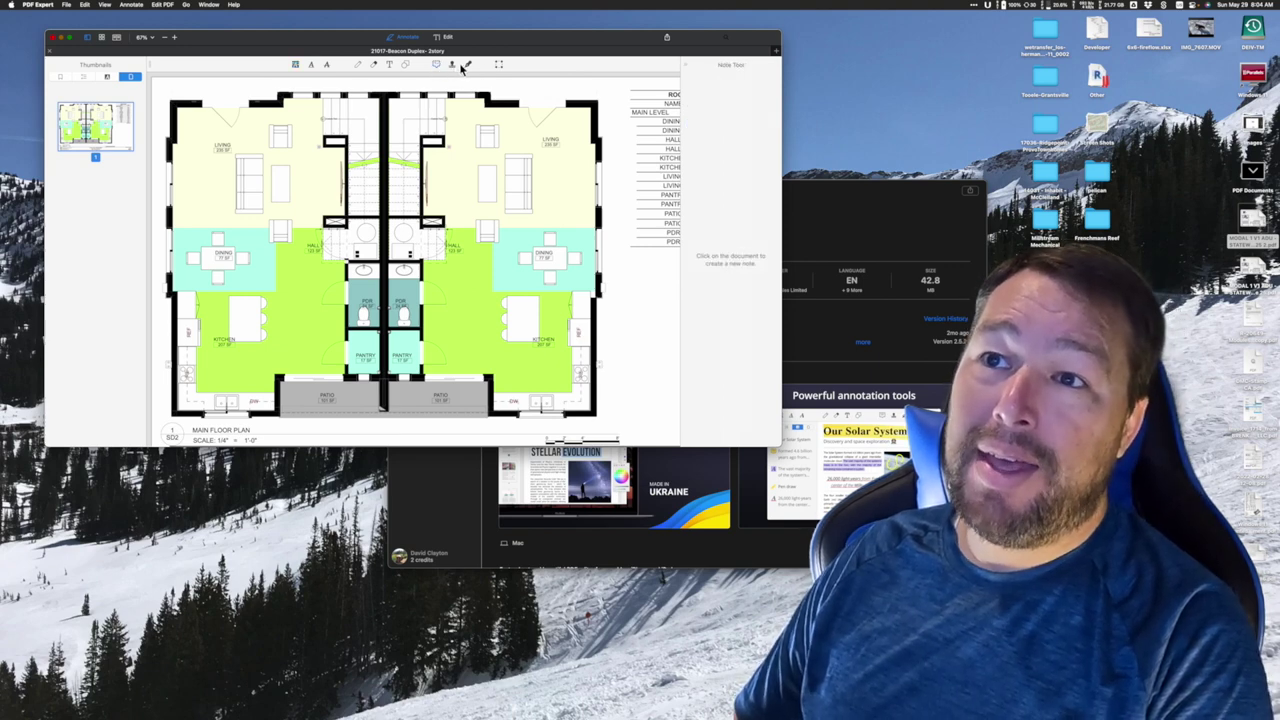
{"action": "left_click", "coordinate": [467, 65]}
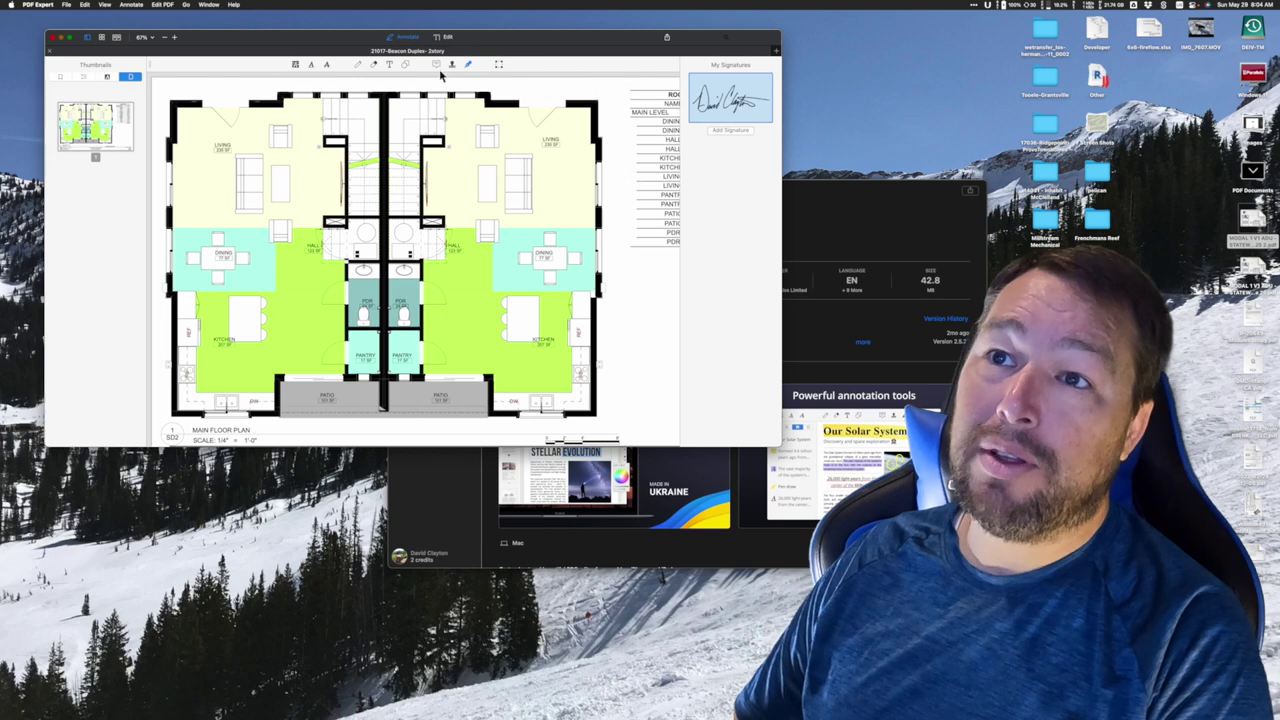
Place the custom Submittal Review stamp over the floor plan's lower-right kitchen, and delete it again.
{"action": "left_click", "coordinate": [453, 66]}
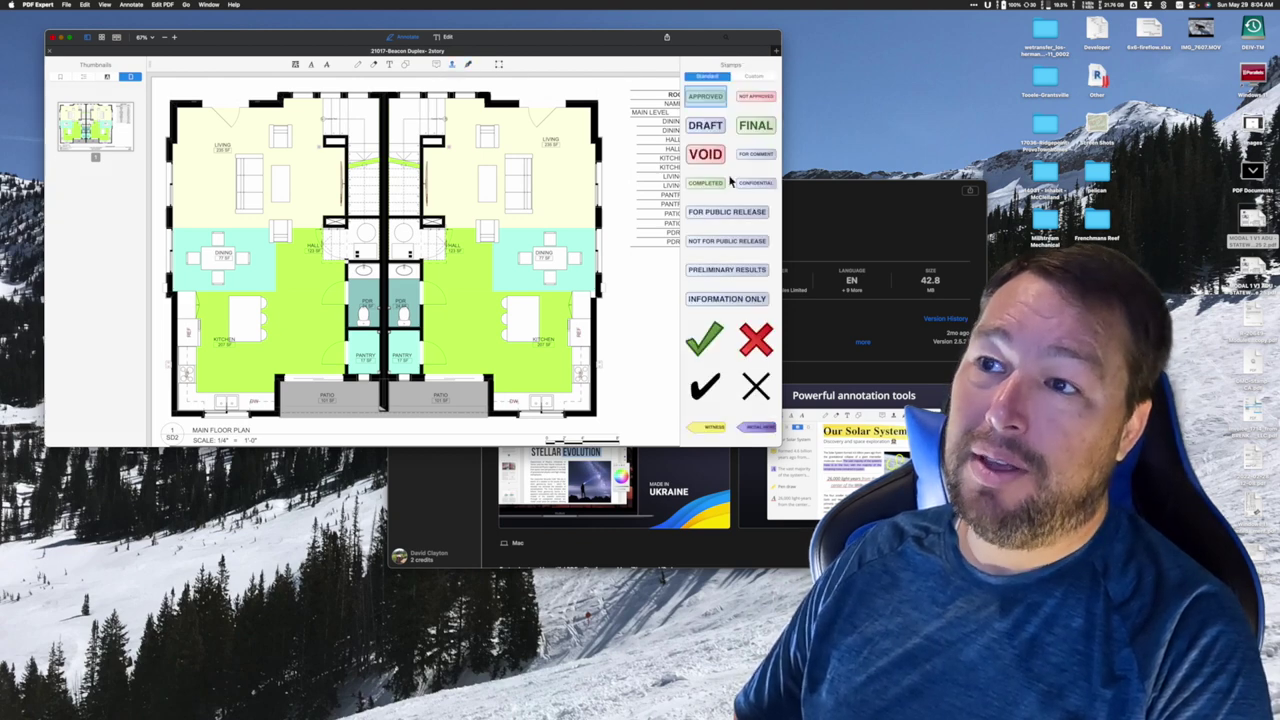
{"action": "scroll", "coordinate": [748, 185], "scroll_direction": "down", "scroll_amount": 2}
{"action": "scroll", "coordinate": [745, 198], "scroll_direction": "up", "scroll_amount": 2}
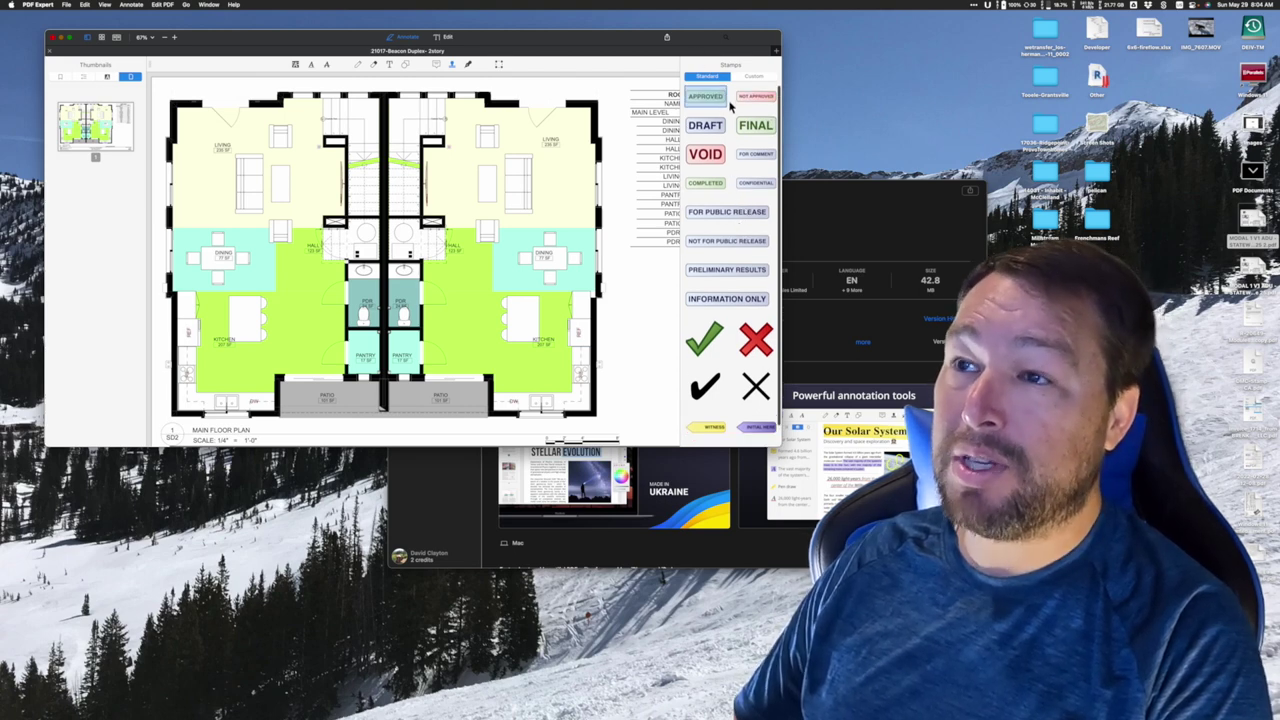
{"action": "left_click", "coordinate": [758, 77]}
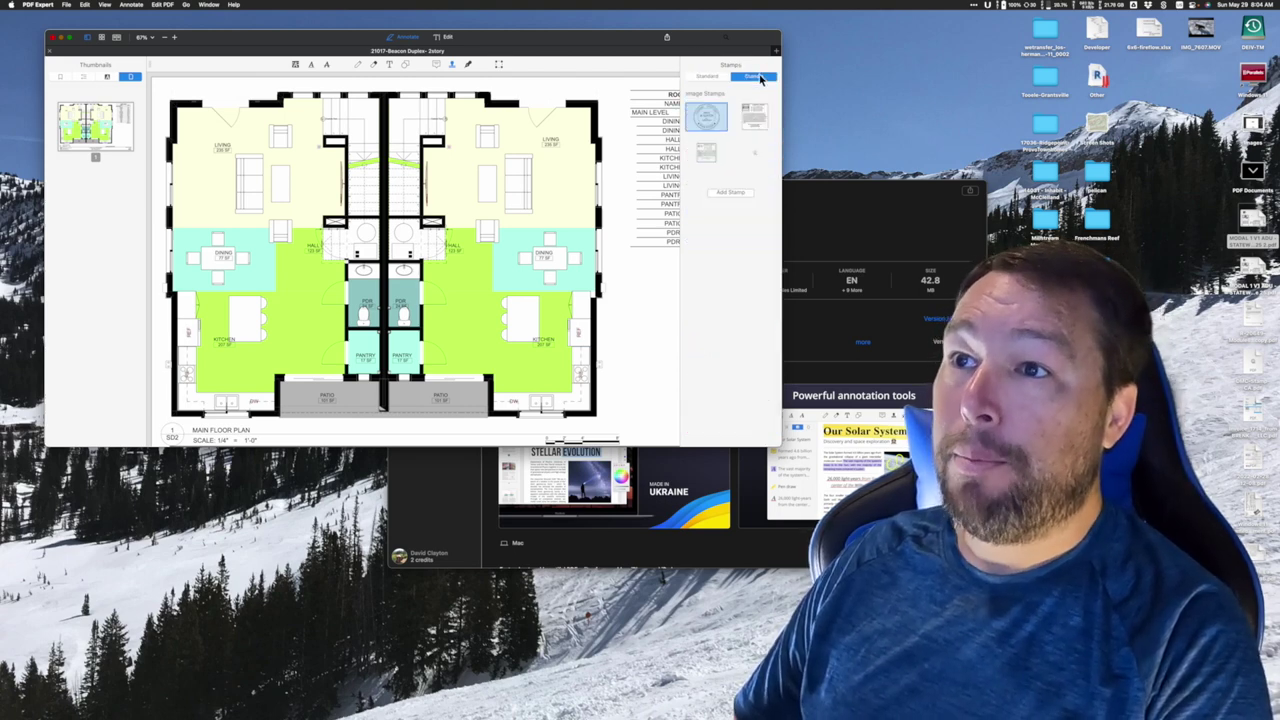
{"action": "left_click", "coordinate": [763, 115]}
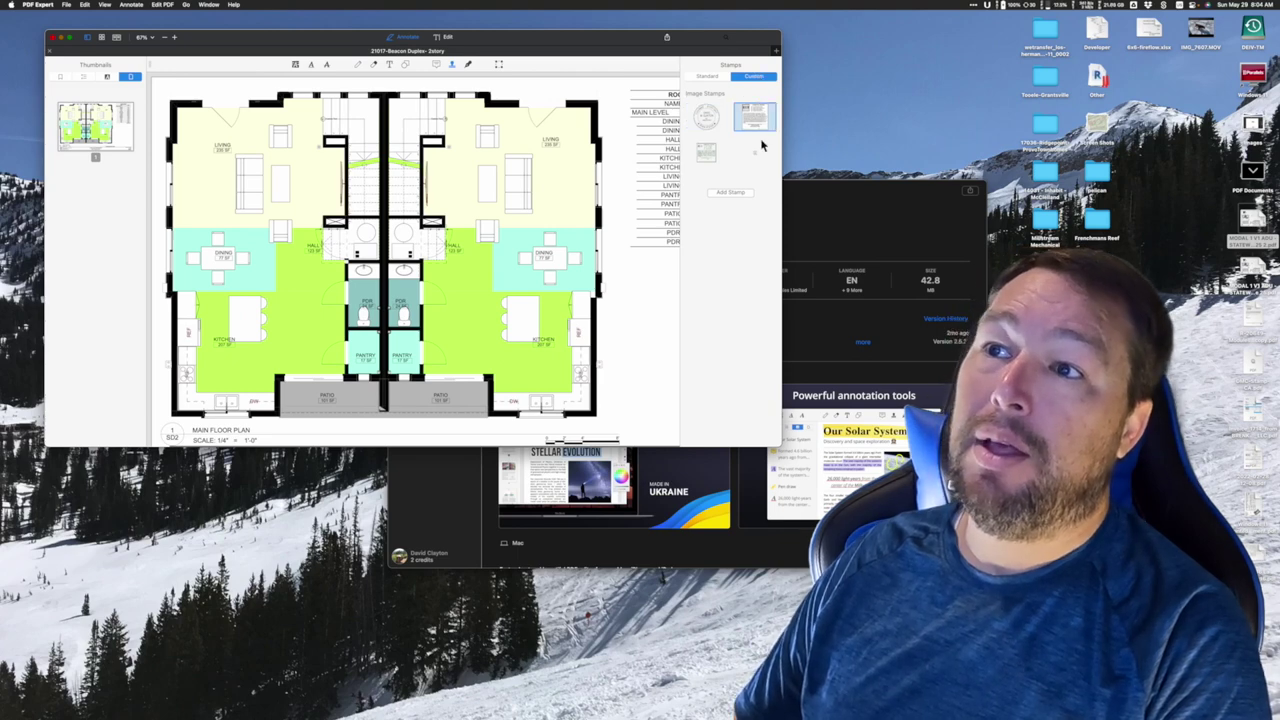
{"action": "left_click_drag", "start_coordinate": [760, 120], "coordinate": [641, 340]}
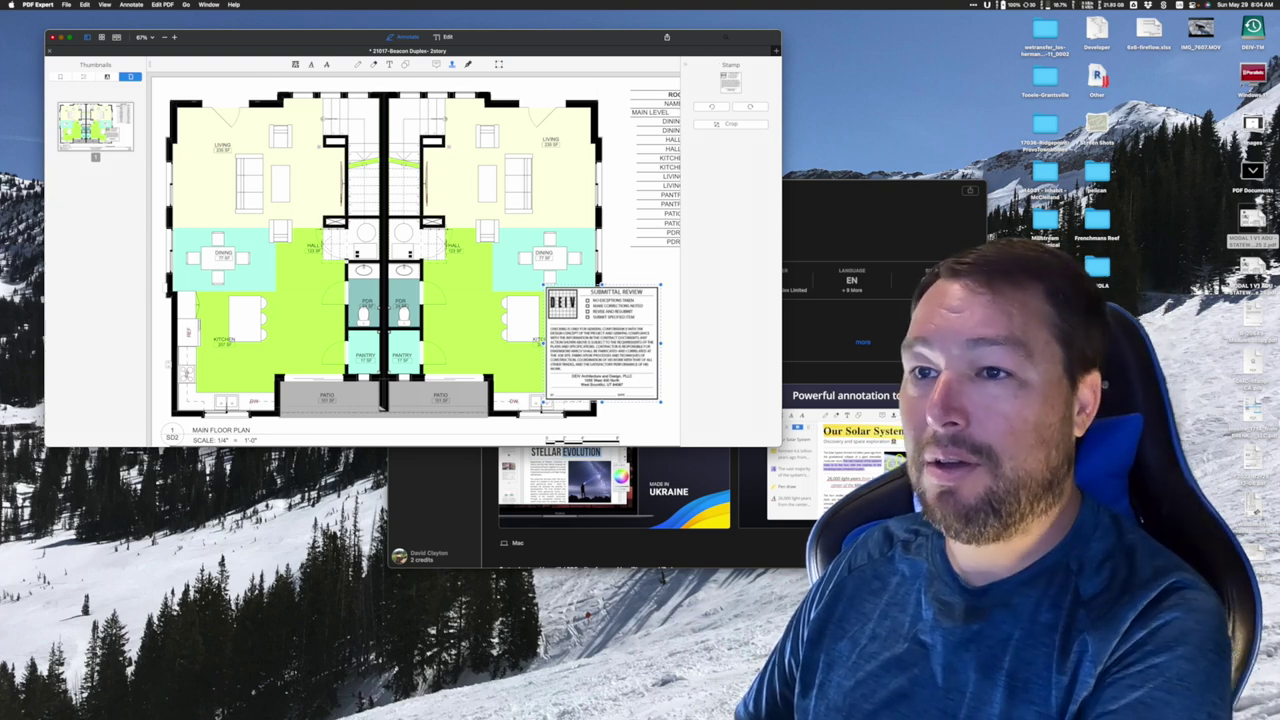
{"action": "key", "text": "BackSpace"}
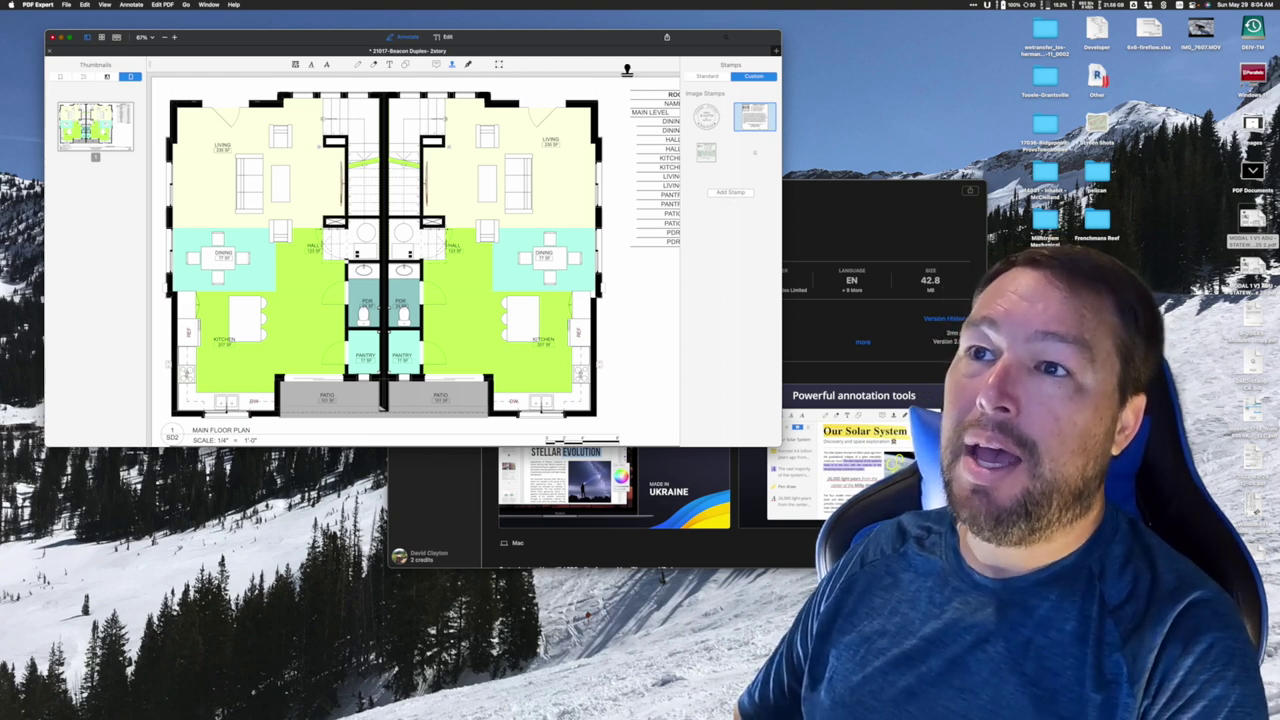
{"action": "left_click", "coordinate": [451, 64]}
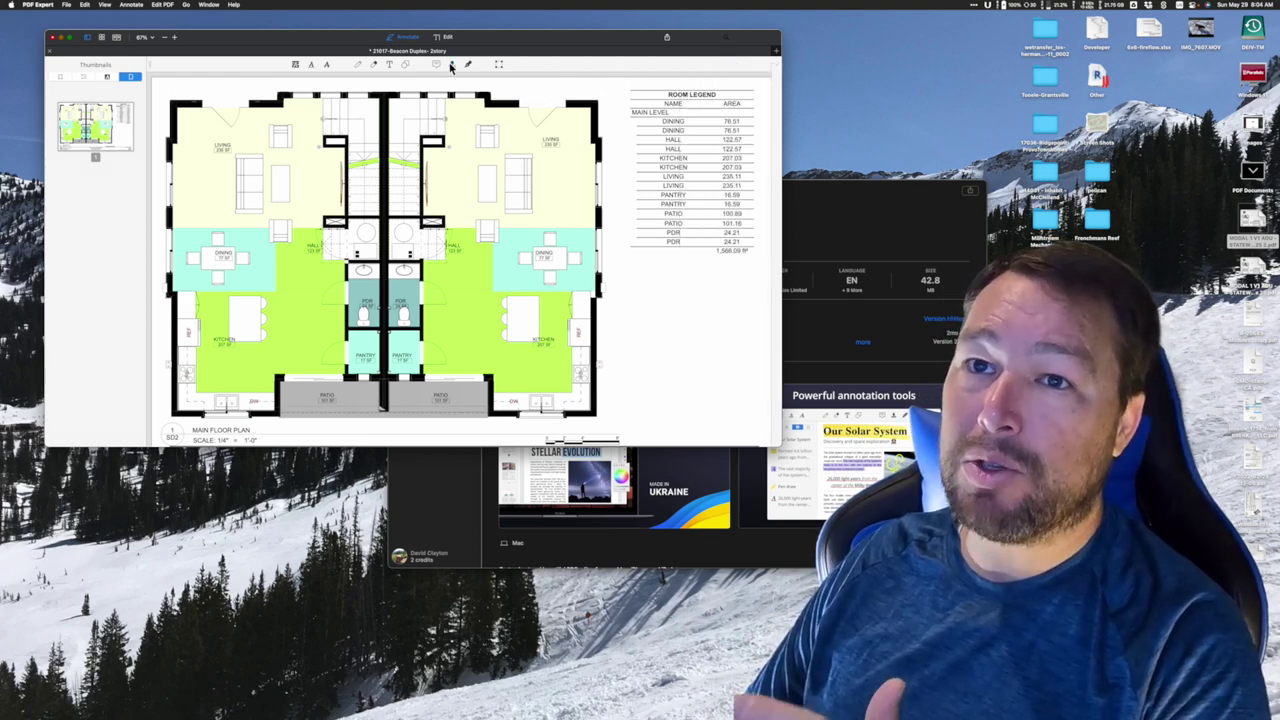
{"action": "left_click", "coordinate": [131, 5]}
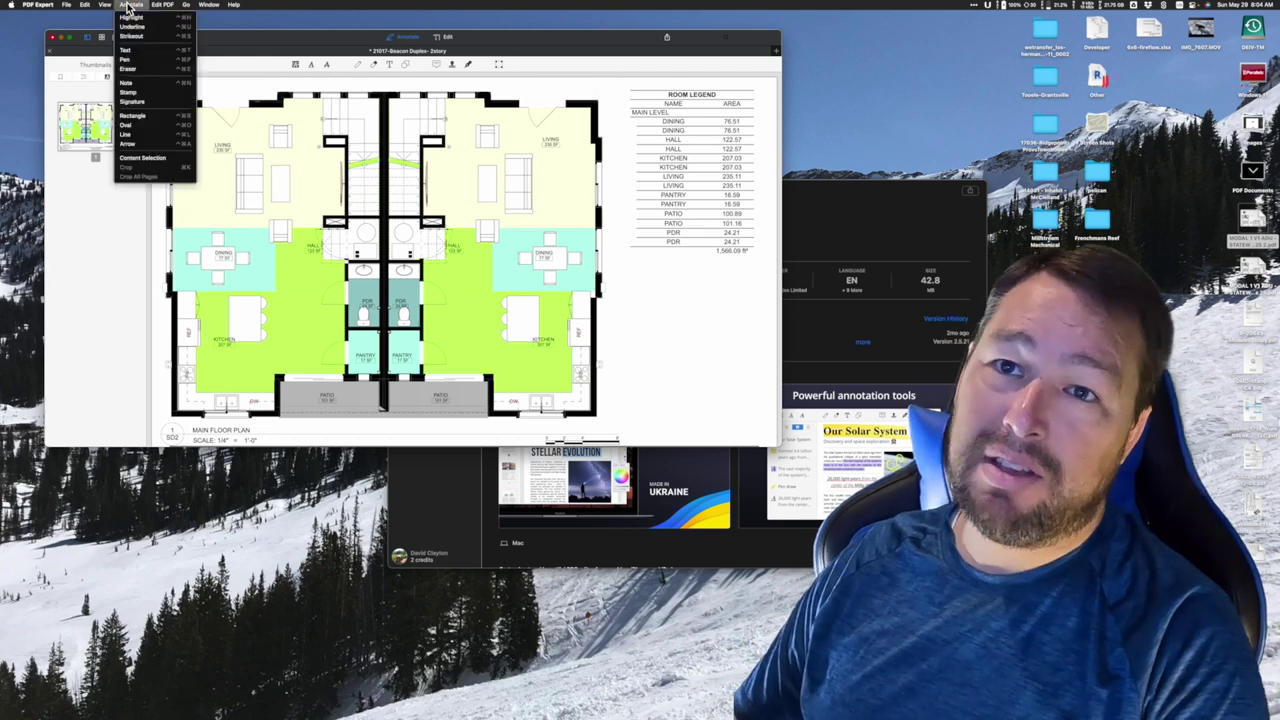
{"action": "mouse_move", "coordinate": [156, 6]}
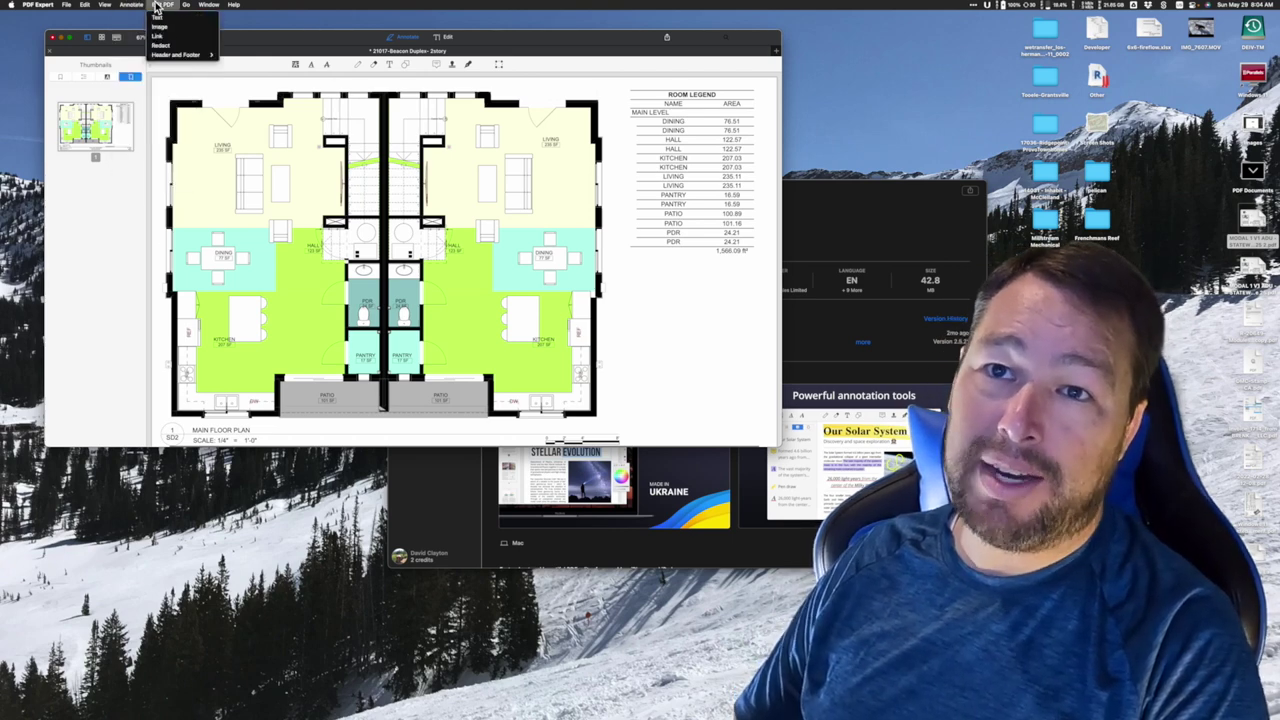
{"action": "mouse_move", "coordinate": [104, 6]}
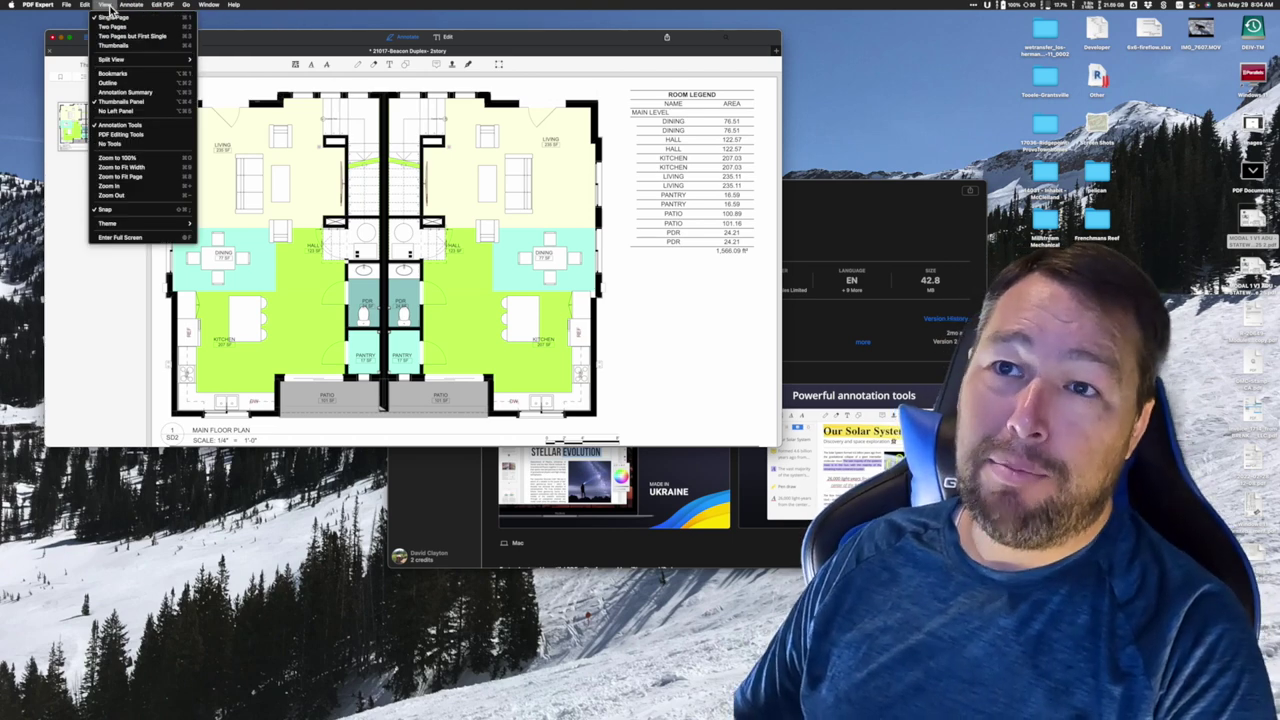
{"action": "left_click", "coordinate": [312, 44]}
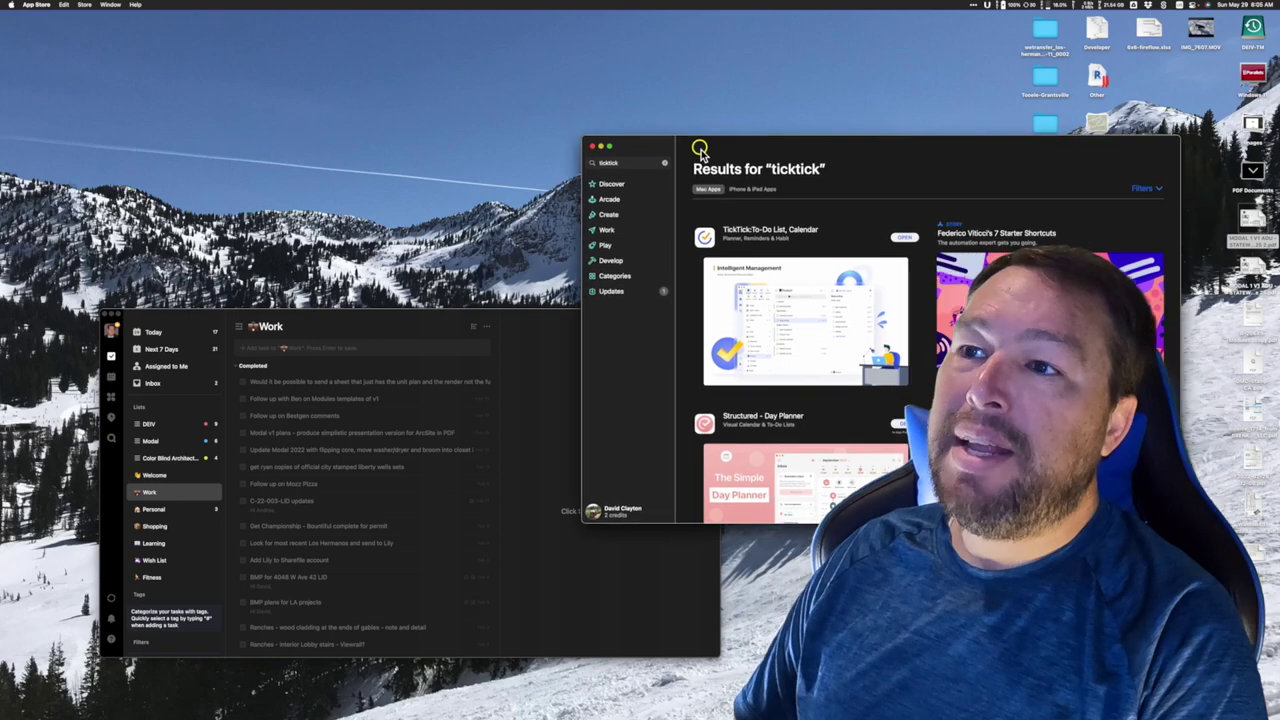
View the TickTick:To-Do List, Calendar page in the App Store, and switch to the TickTick app.
{"action": "left_click", "coordinate": [795, 240]}
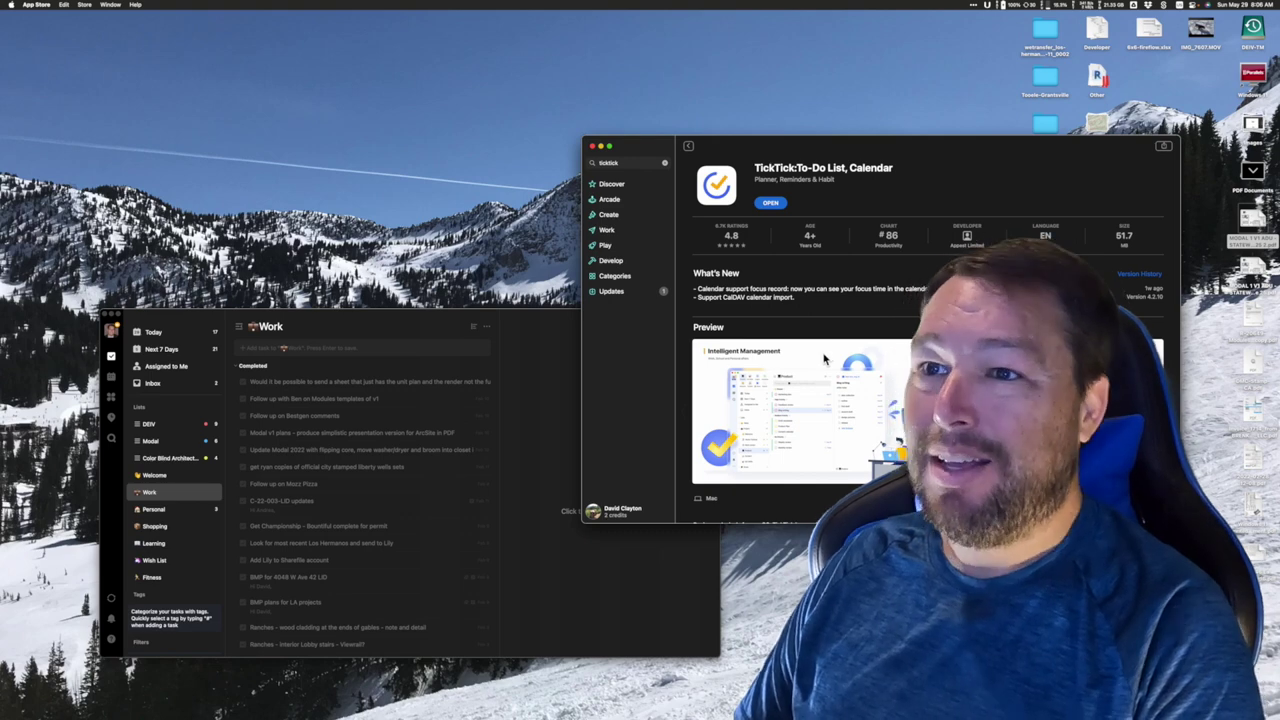
{"action": "left_click", "coordinate": [457, 314]}
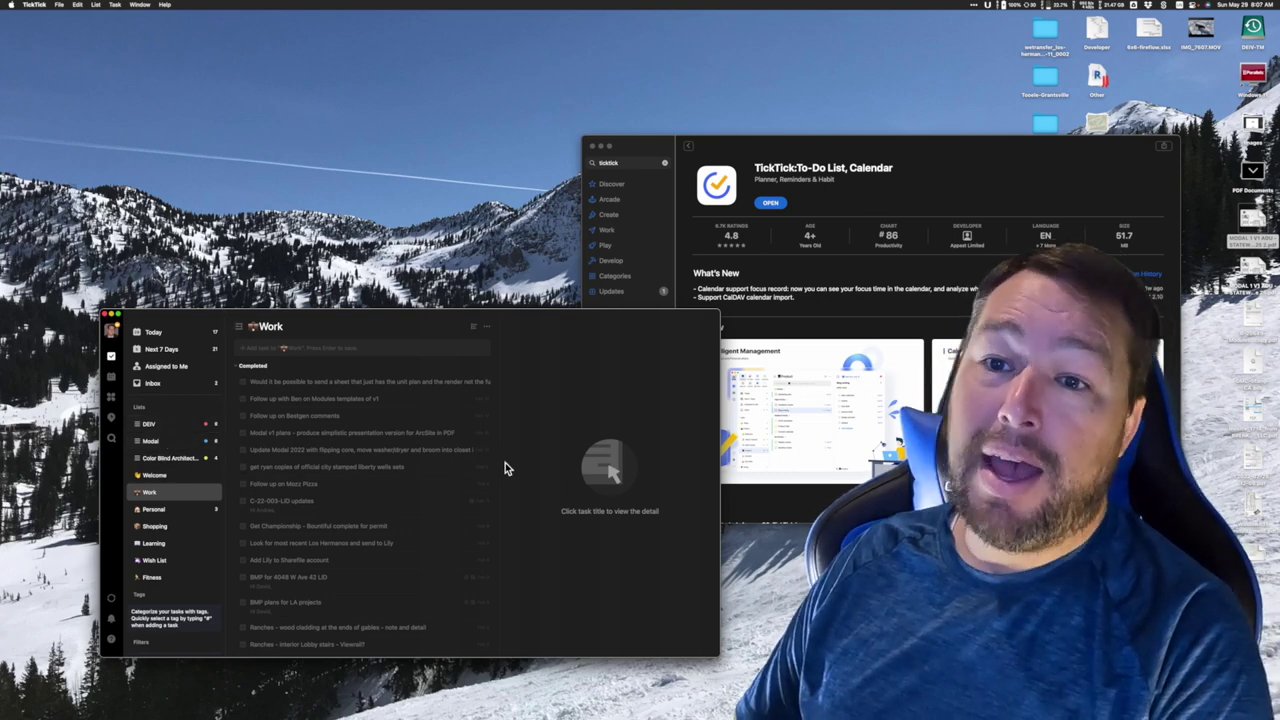
Add a task named "Test task" to the Work list.
{"action": "left_click", "coordinate": [291, 350]}
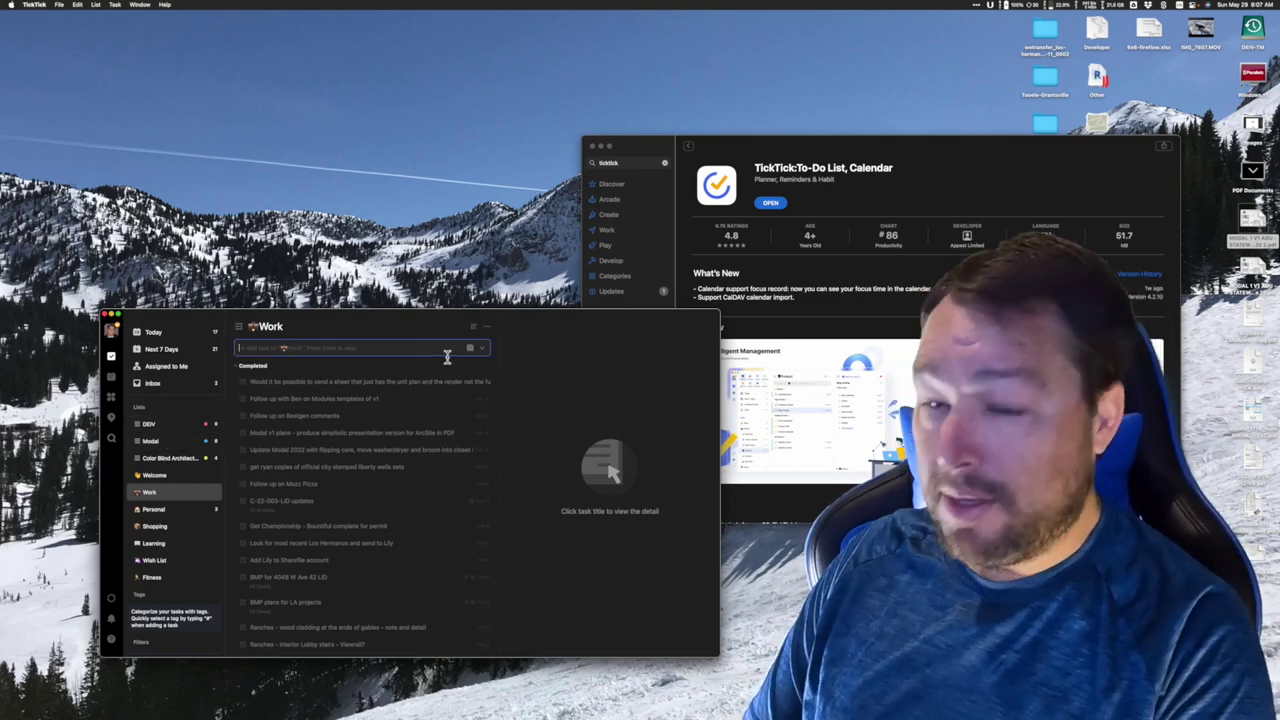
{"action": "type", "text": "Test ta"}
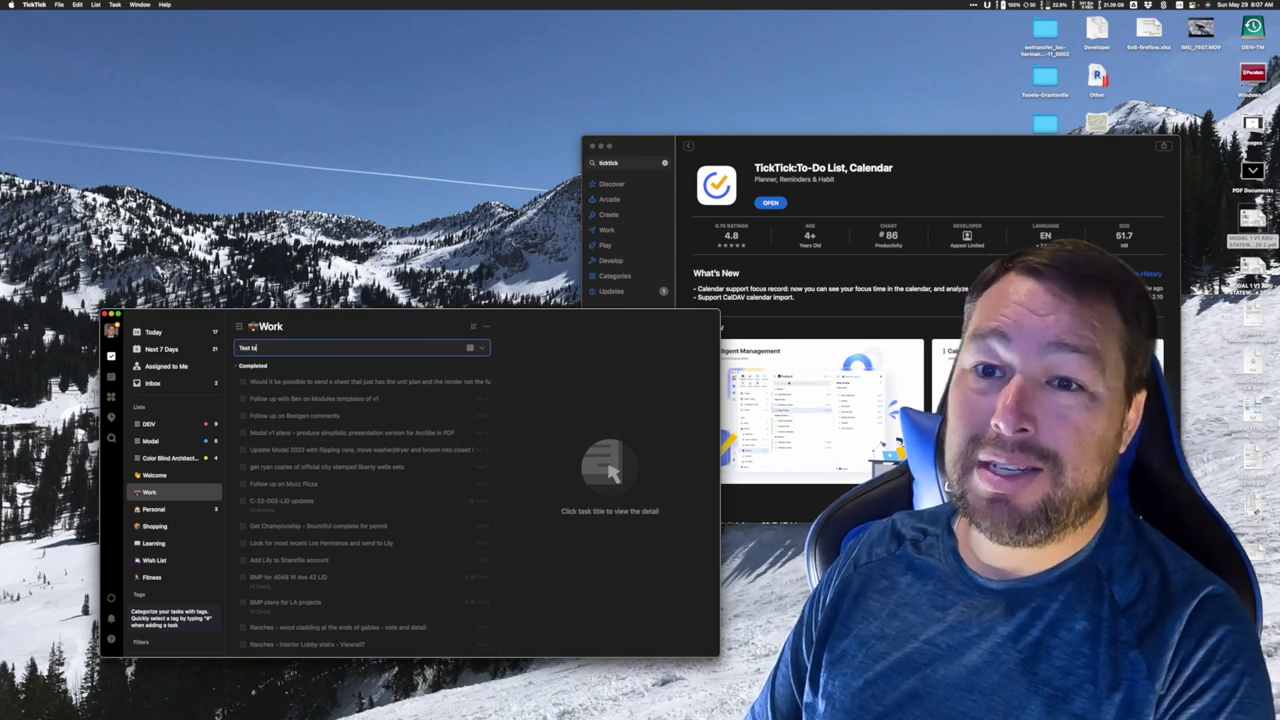
{"action": "type", "text": "sk"}
{"action": "key", "text": "Return"}
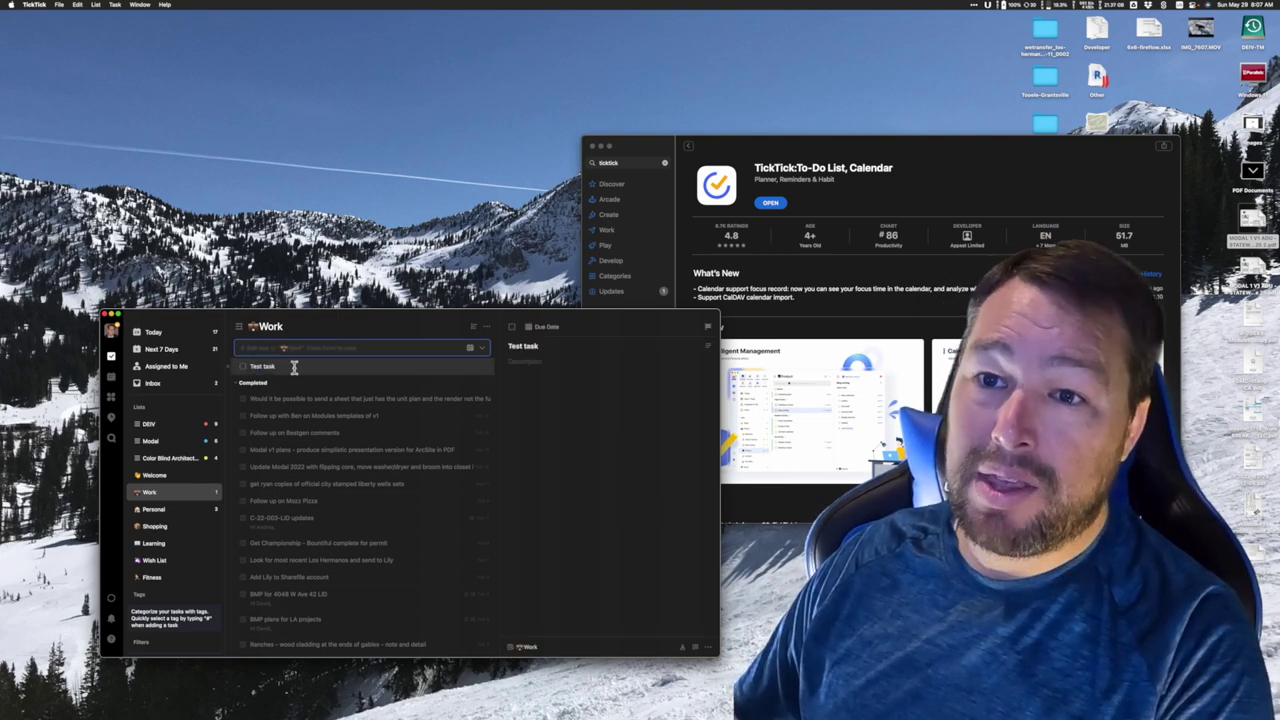
Check the due date options of Test task without setting any, and enter a line of placeholder text as its description.
{"action": "left_click", "coordinate": [295, 367]}
{"action": "left_click", "coordinate": [556, 333]}
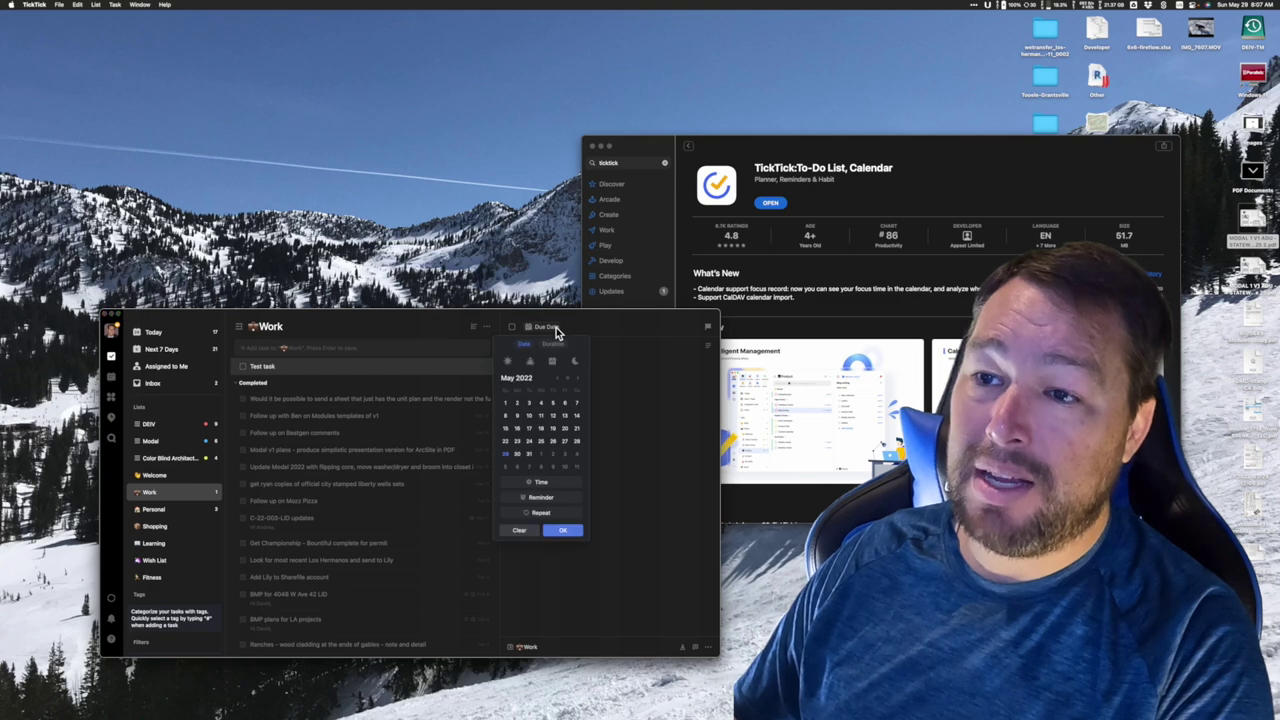
{"action": "left_click", "coordinate": [591, 374]}
{"action": "left_click", "coordinate": [540, 370]}
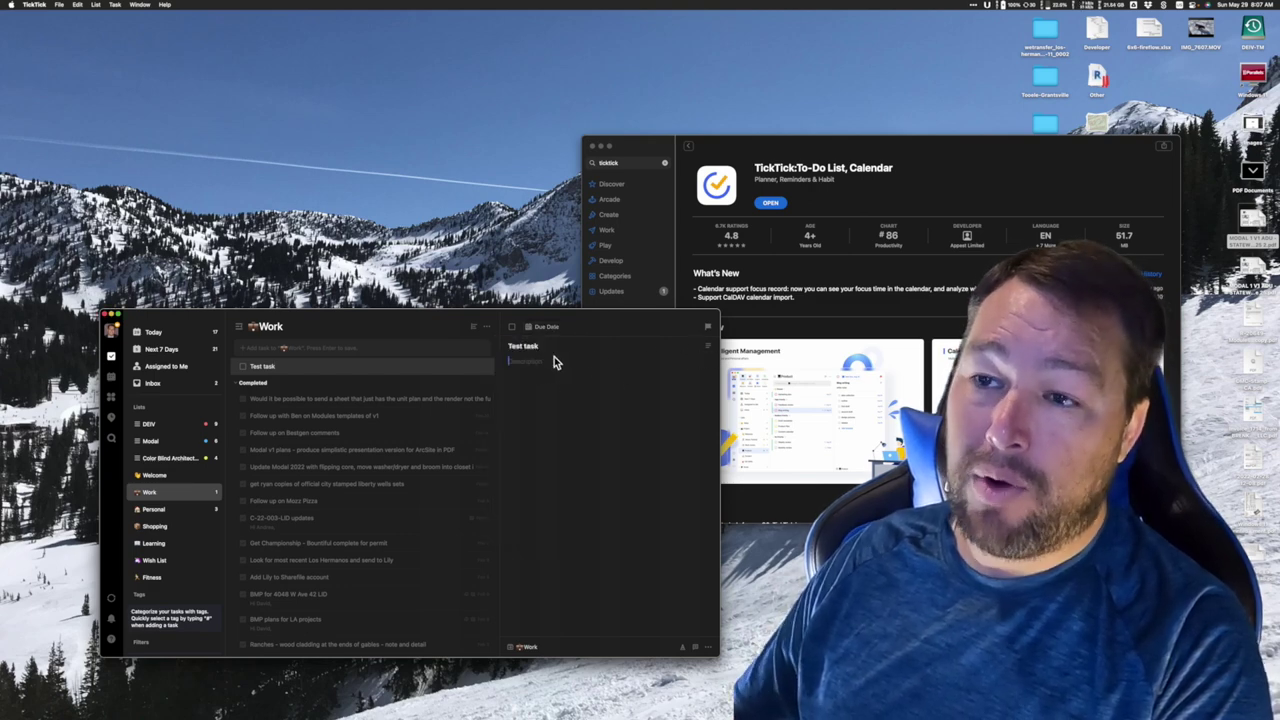
{"action": "type", "text": "asdfasdfasd"}
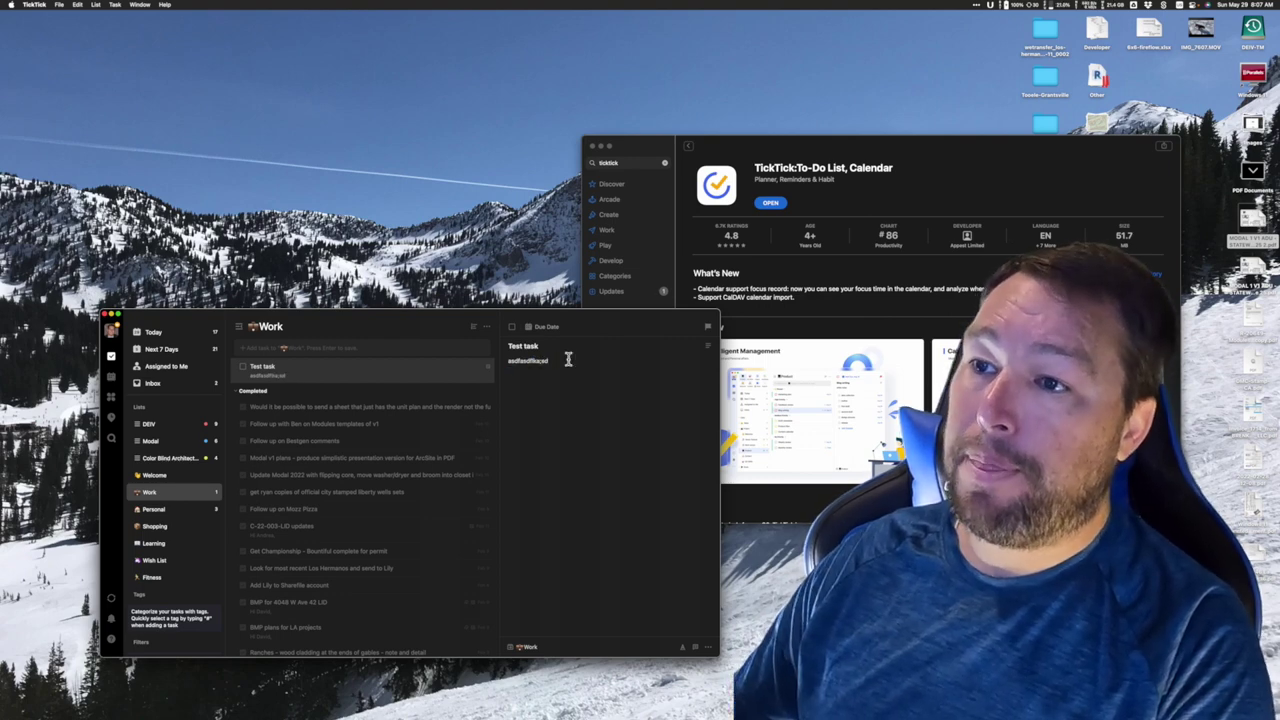
Convert the description of Test task into a checklist, and add several placeholder items to it.
{"action": "left_click", "coordinate": [707, 346]}
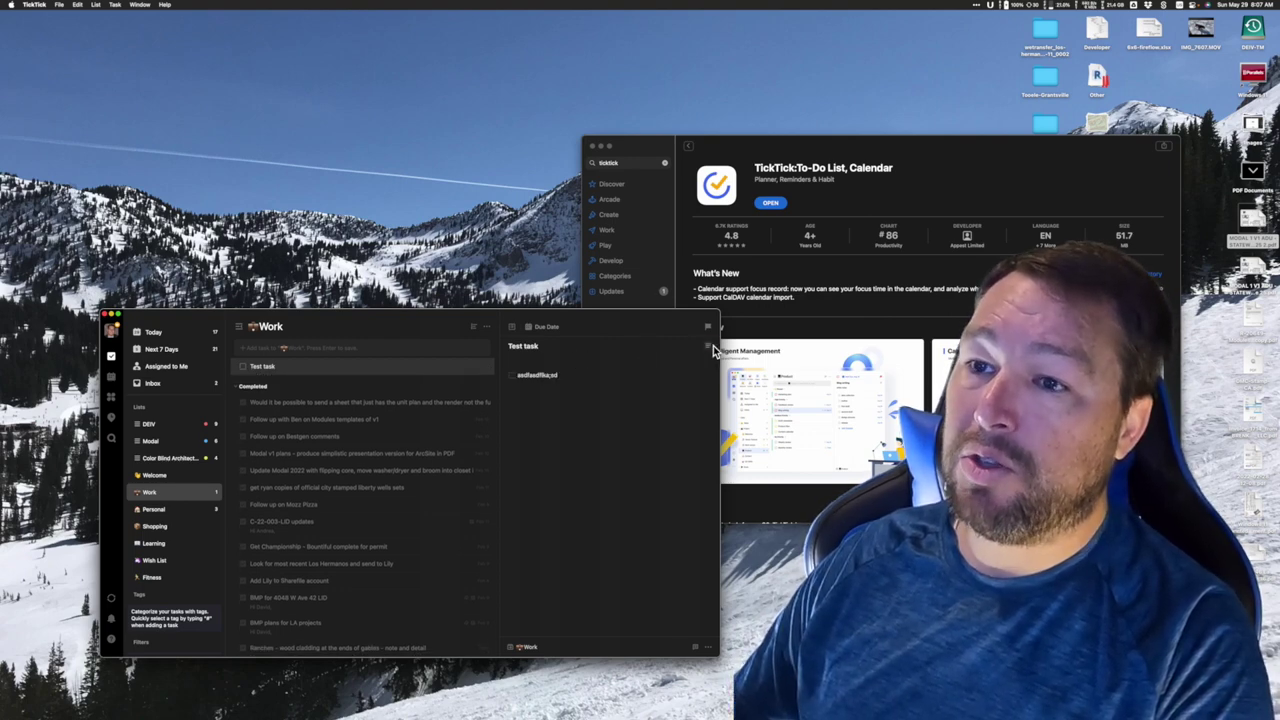
{"action": "left_click", "coordinate": [568, 379]}
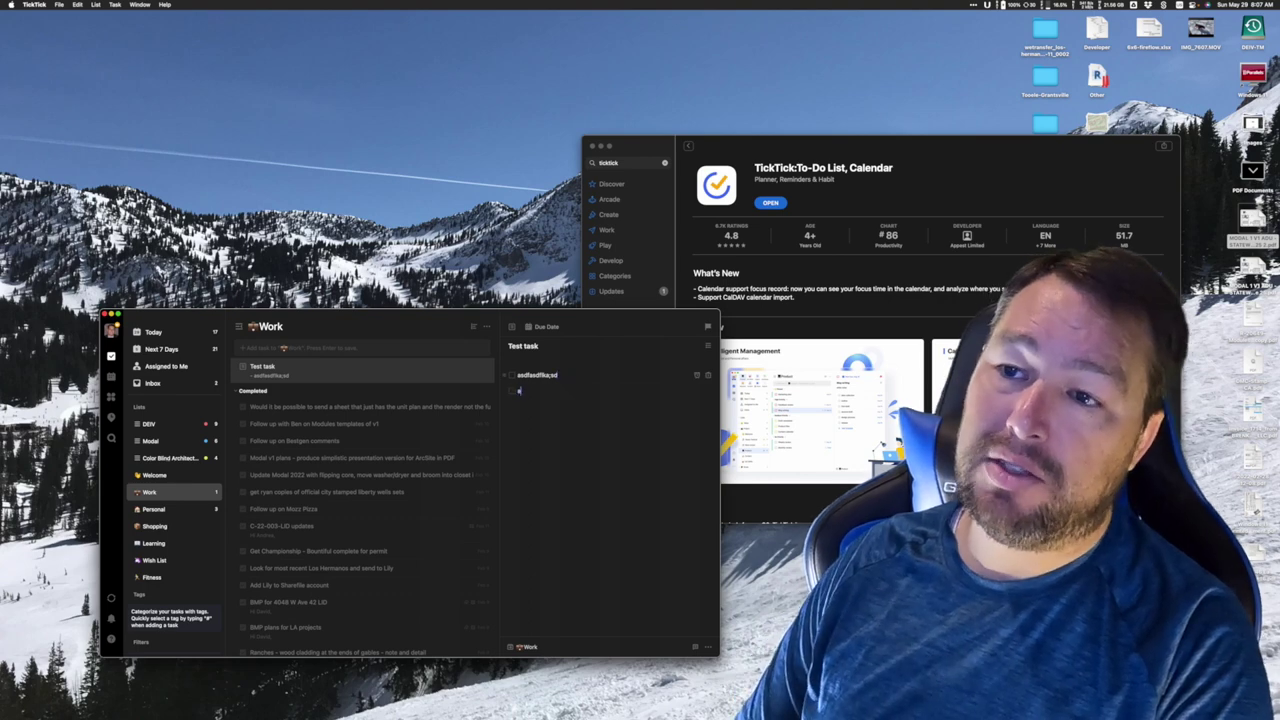
{"action": "type", "text": "jas;ldkf"}
{"action": "key", "text": "Return"}
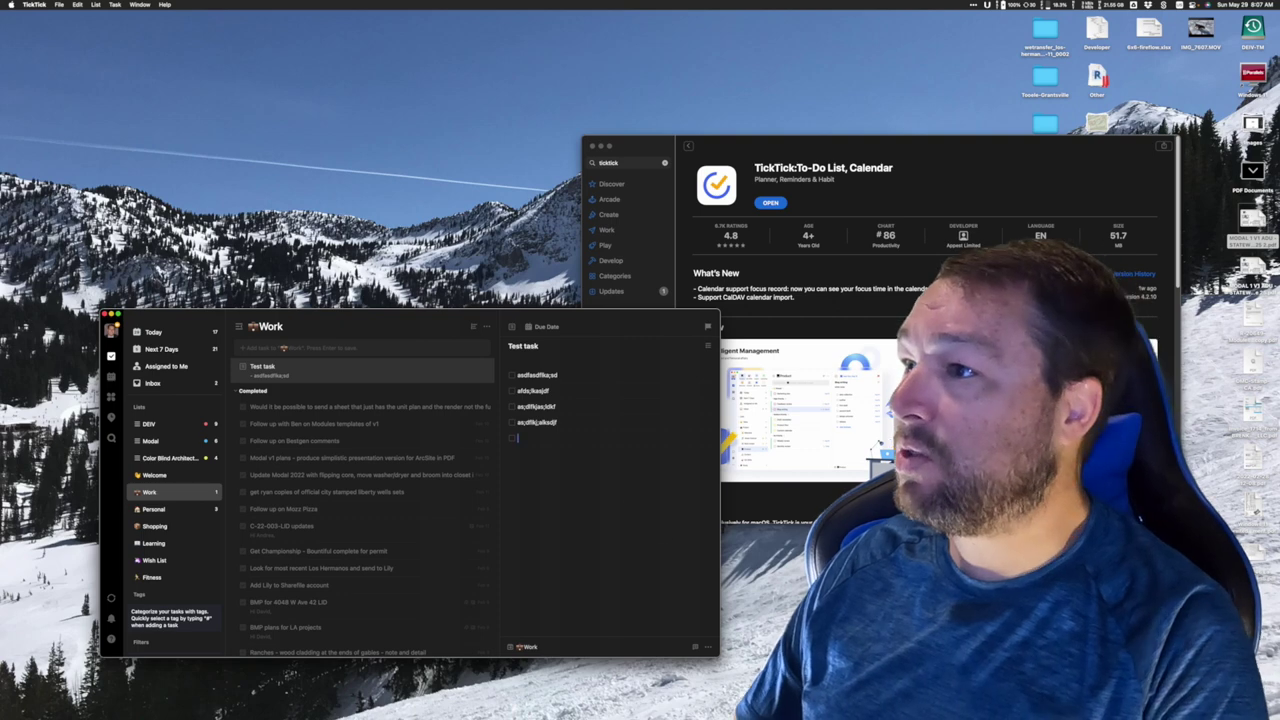
Attach the MODAL 1 V1 ADU - STATEWIDE CALIFORNIA SET PDF from the desktop to Test task.
{"action": "left_click_drag", "start_coordinate": [1253, 226], "coordinate": [556, 476]}
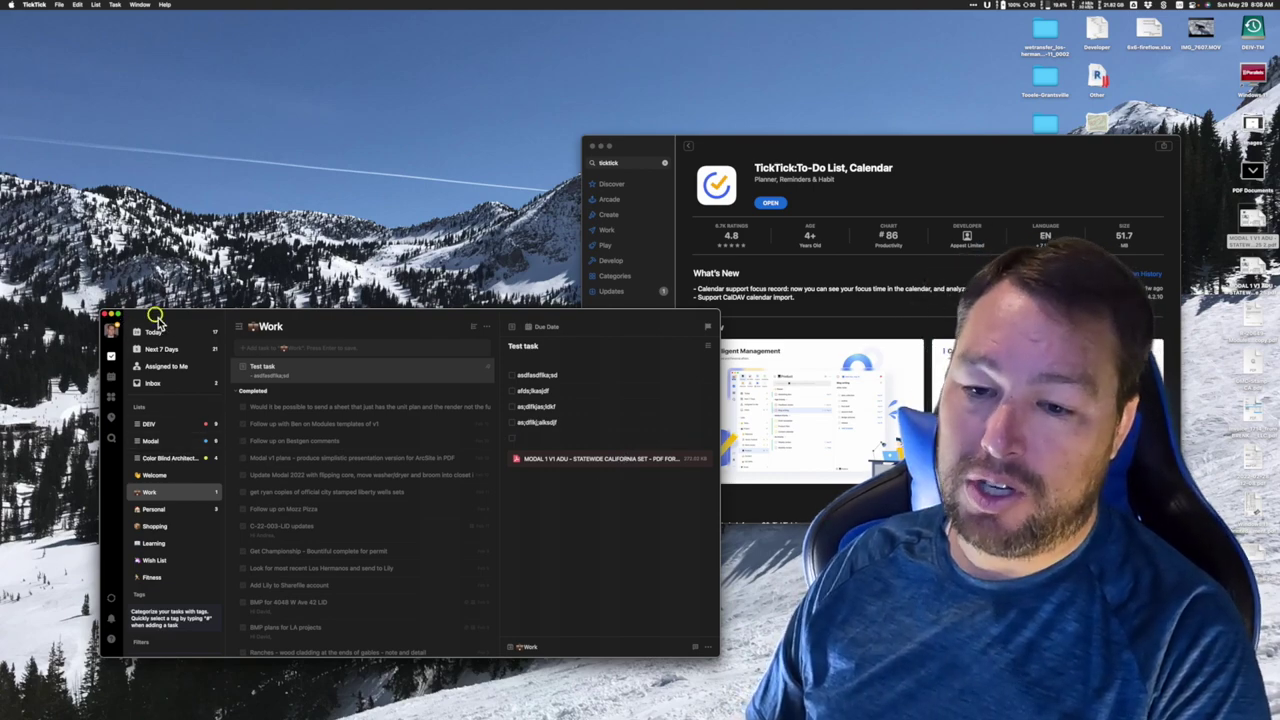
{"action": "left_click", "coordinate": [121, 315]}
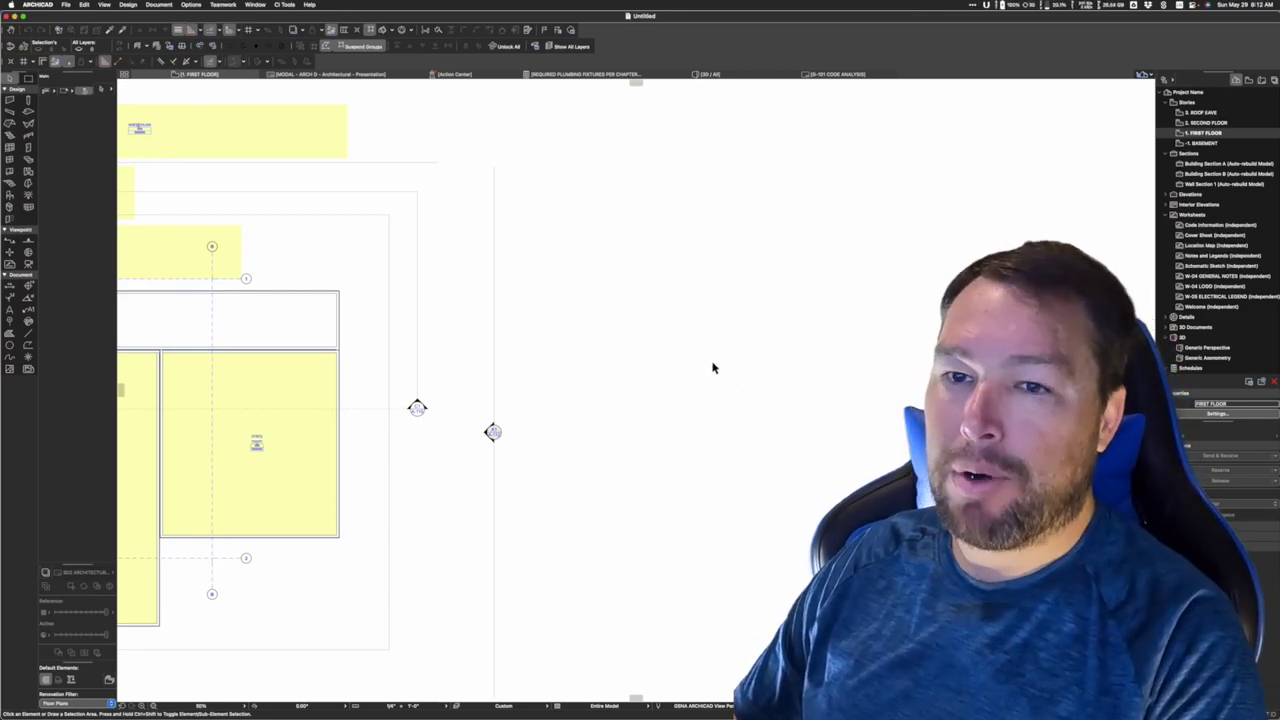
In the ARCHICAD project's layout book, expand the E - ELECTRICAL subset and open its E-.1 Layout.
{"action": "left_click", "coordinate": [1273, 82]}
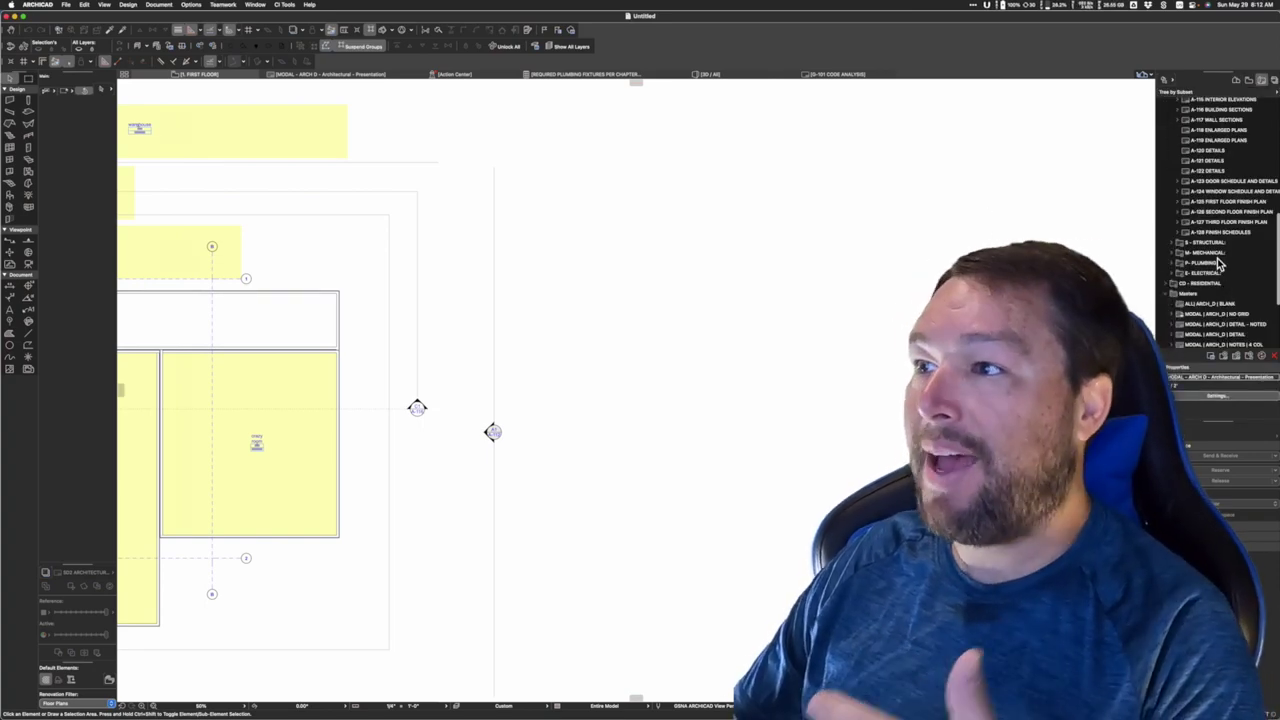
{"action": "left_click", "coordinate": [1200, 273]}
{"action": "left_click", "coordinate": [1175, 276]}
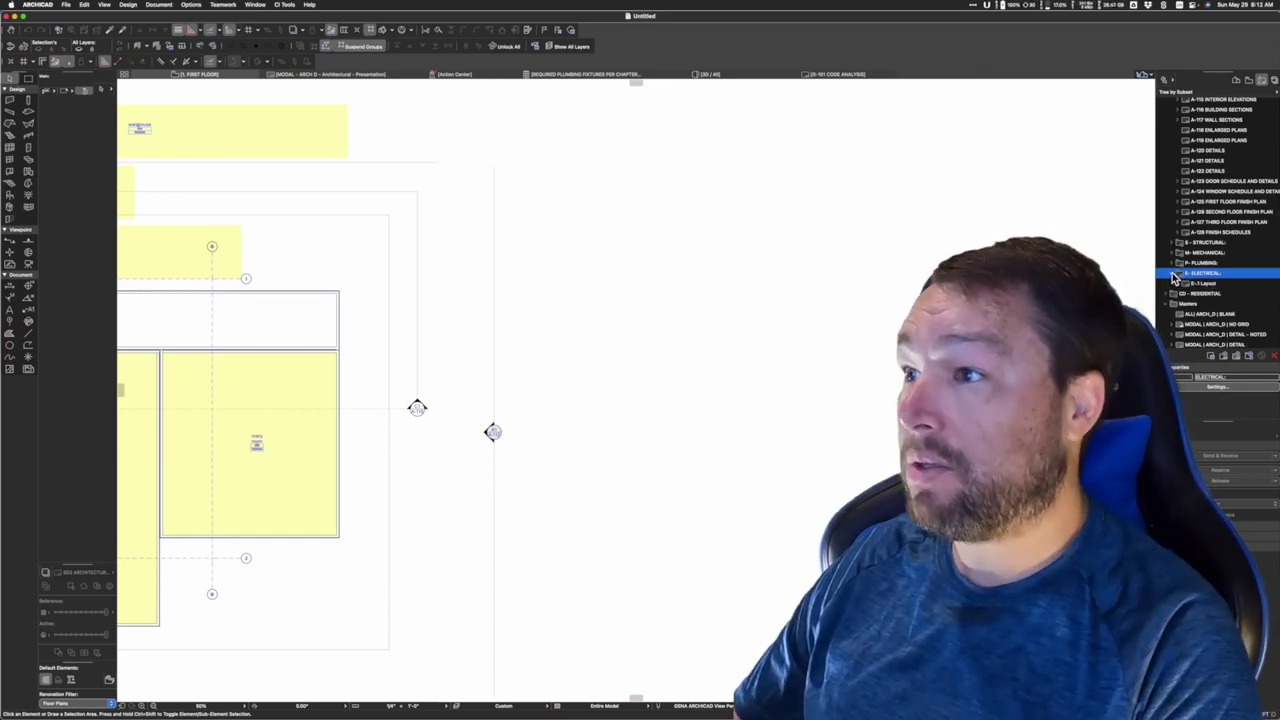
{"action": "double_click", "coordinate": [1204, 285]}
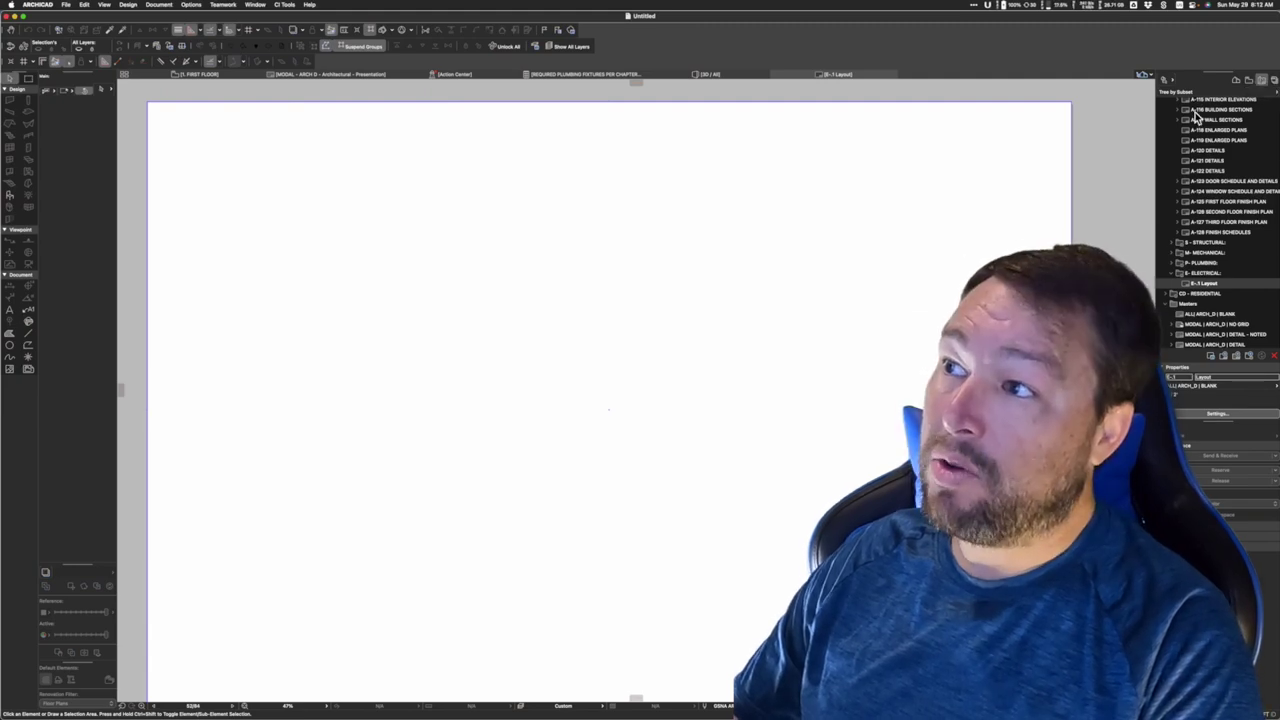
{"action": "scroll", "coordinate": [1205, 118], "scroll_direction": "up", "scroll_amount": 5}
{"action": "scroll", "coordinate": [1205, 118], "scroll_direction": "down", "scroll_amount": 5}
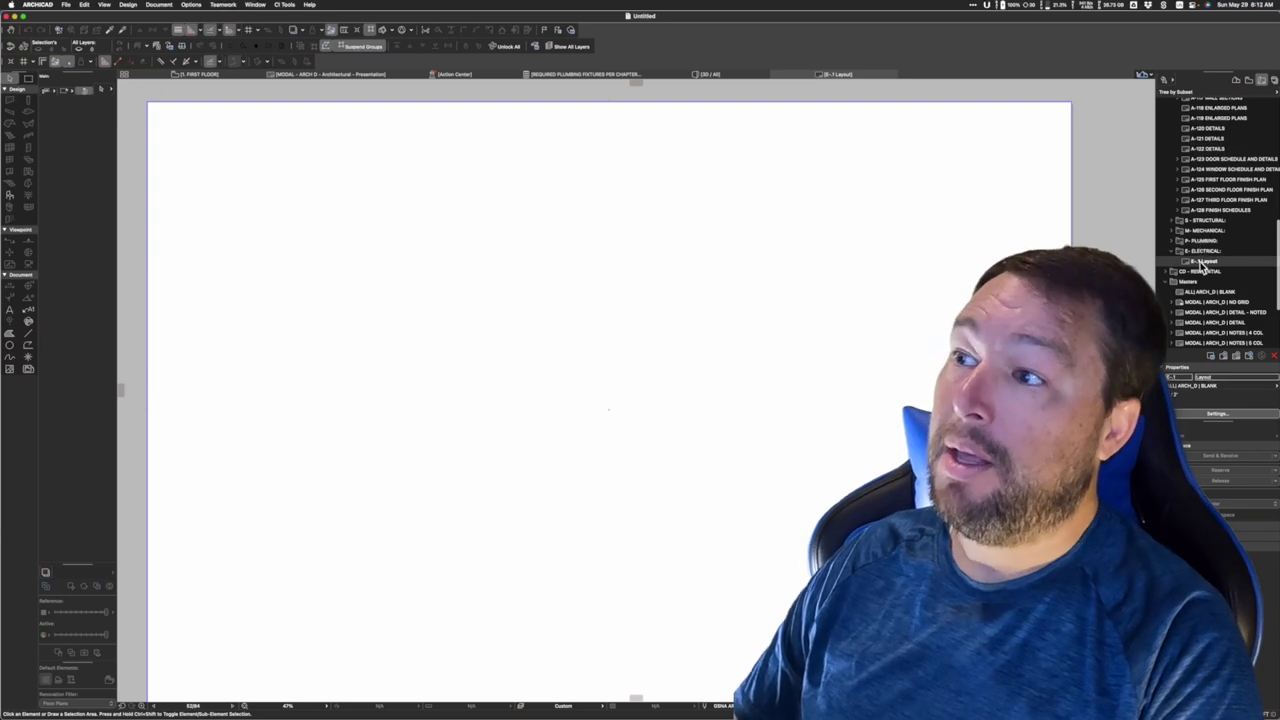
Create three new layouts after E-.1 Layout in the E - ELECTRICAL subset.
{"action": "left_click", "coordinate": [1207, 263]}
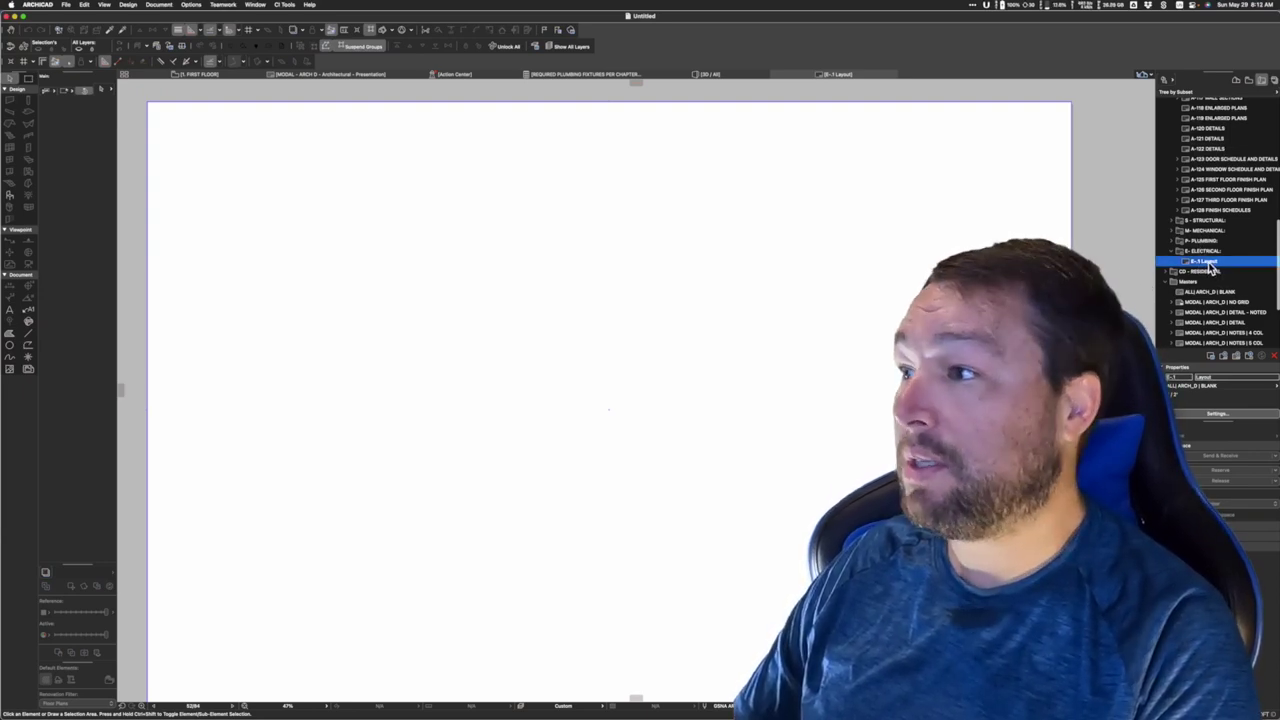
{"action": "left_click", "coordinate": [1224, 356]}
{"action": "key", "text": "Return"}
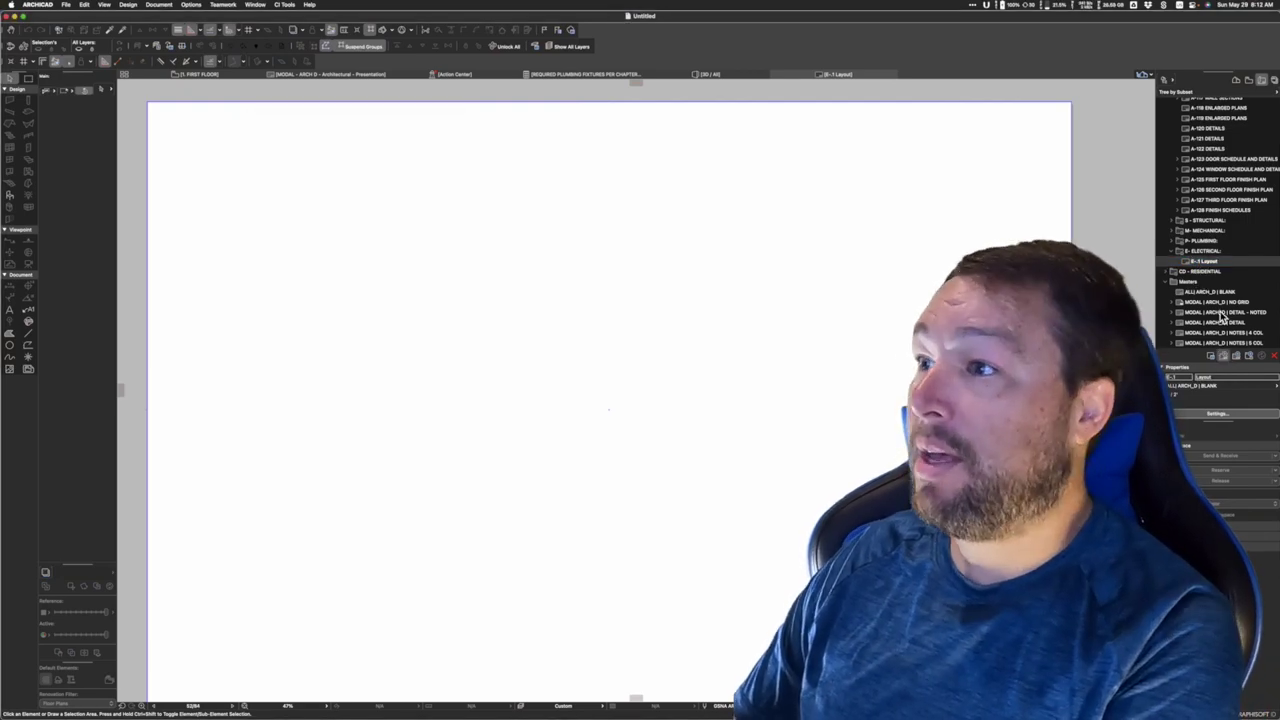
{"action": "left_click", "coordinate": [1217, 348]}
{"action": "key", "text": "Return"}
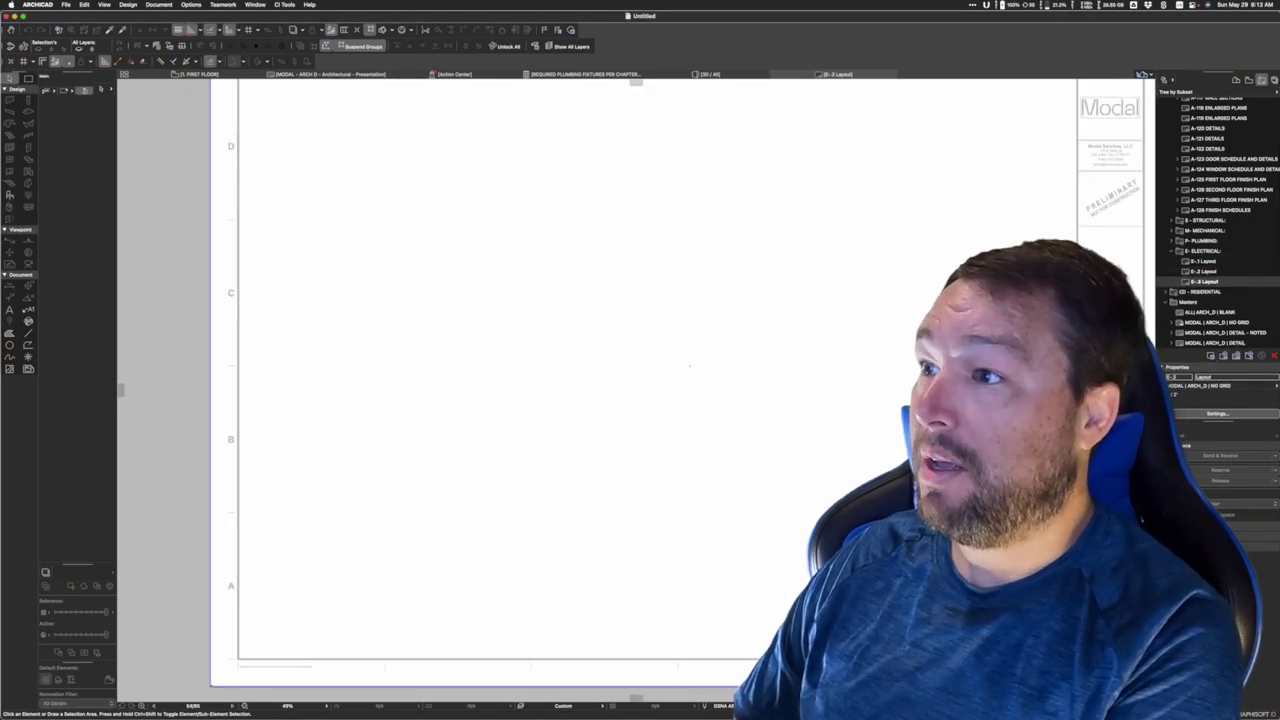
{"action": "left_click", "coordinate": [1229, 356]}
{"action": "key", "text": "Return"}
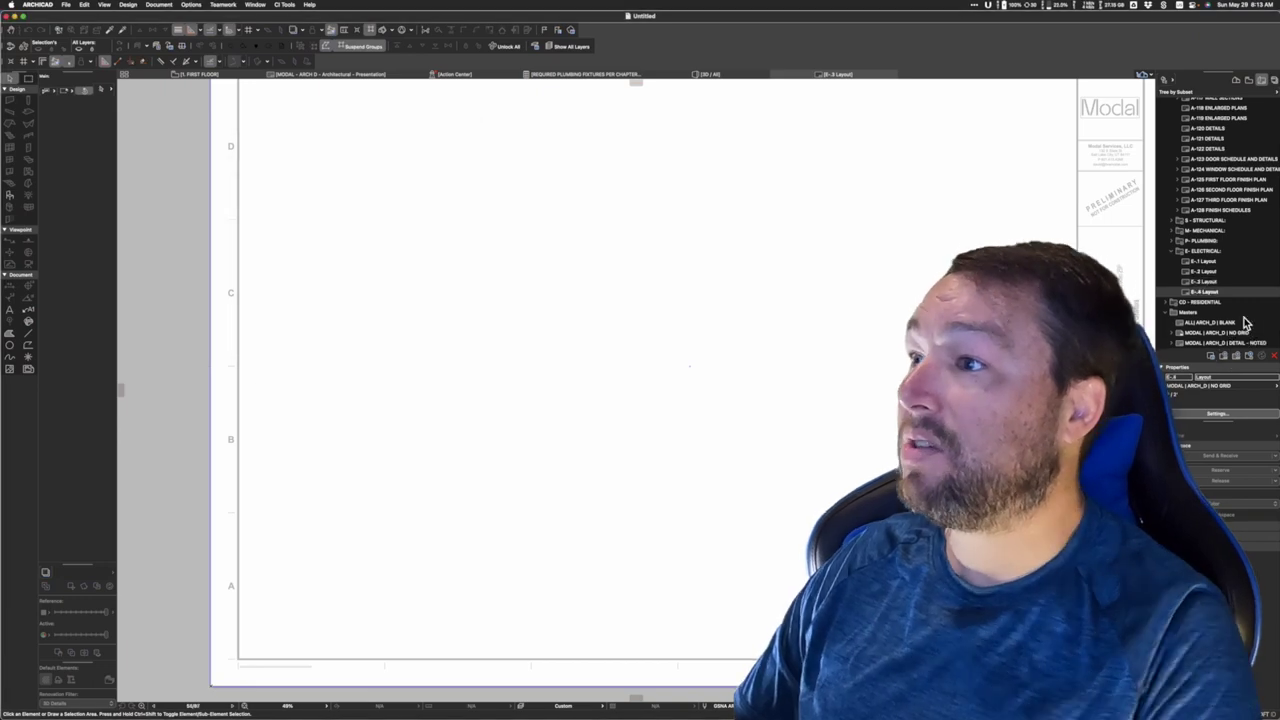
Assign the ALL| ARCH_D | BLANK master to all four layouts in the E - ELECTRICAL subset.
{"action": "left_click", "coordinate": [1207, 262], "text": "shift"}
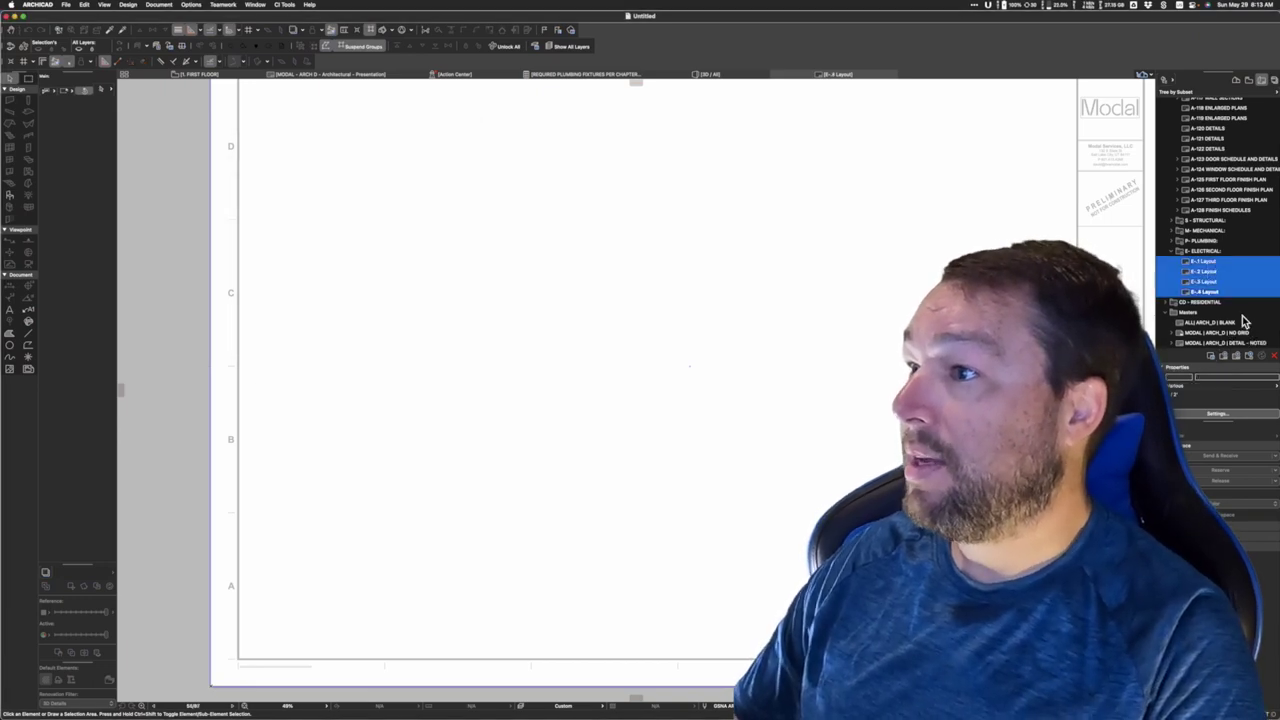
{"action": "left_click", "coordinate": [1238, 386]}
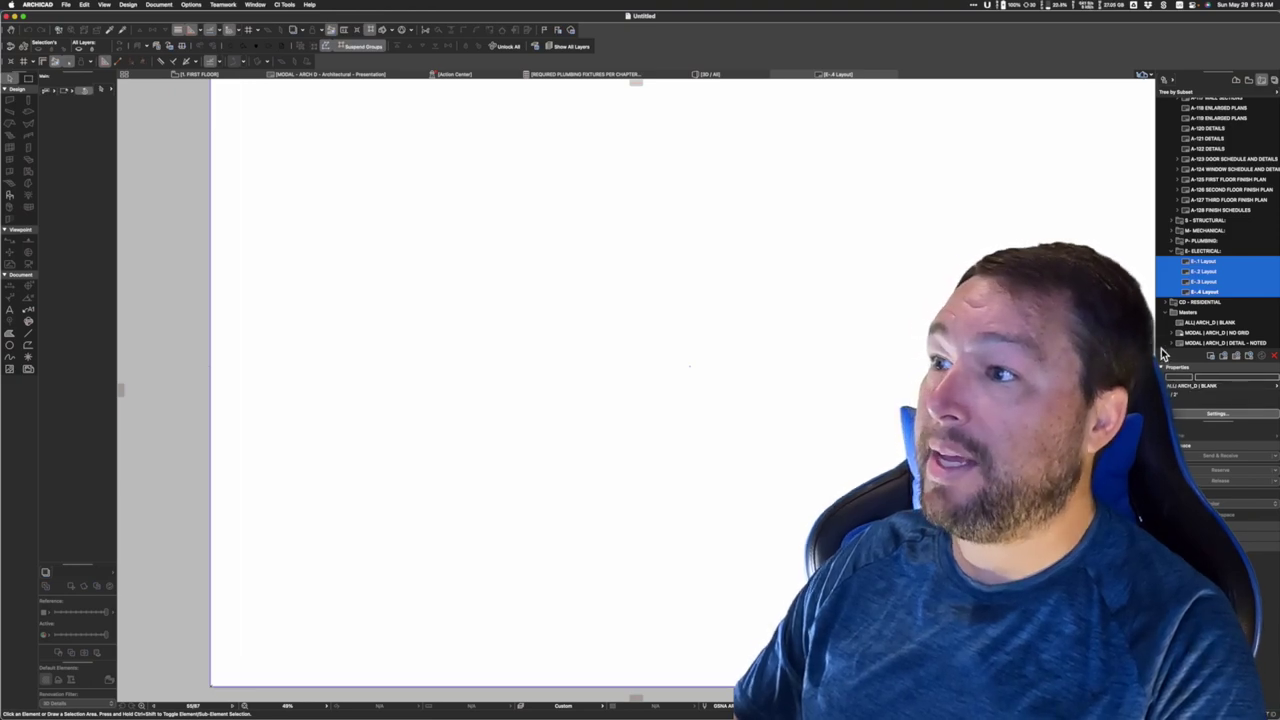
{"action": "scroll", "coordinate": [985, 300], "scroll_direction": "down", "scroll_amount": 2}
{"action": "middle_click_drag", "start_coordinate": [985, 300], "coordinate": [886, 329]}
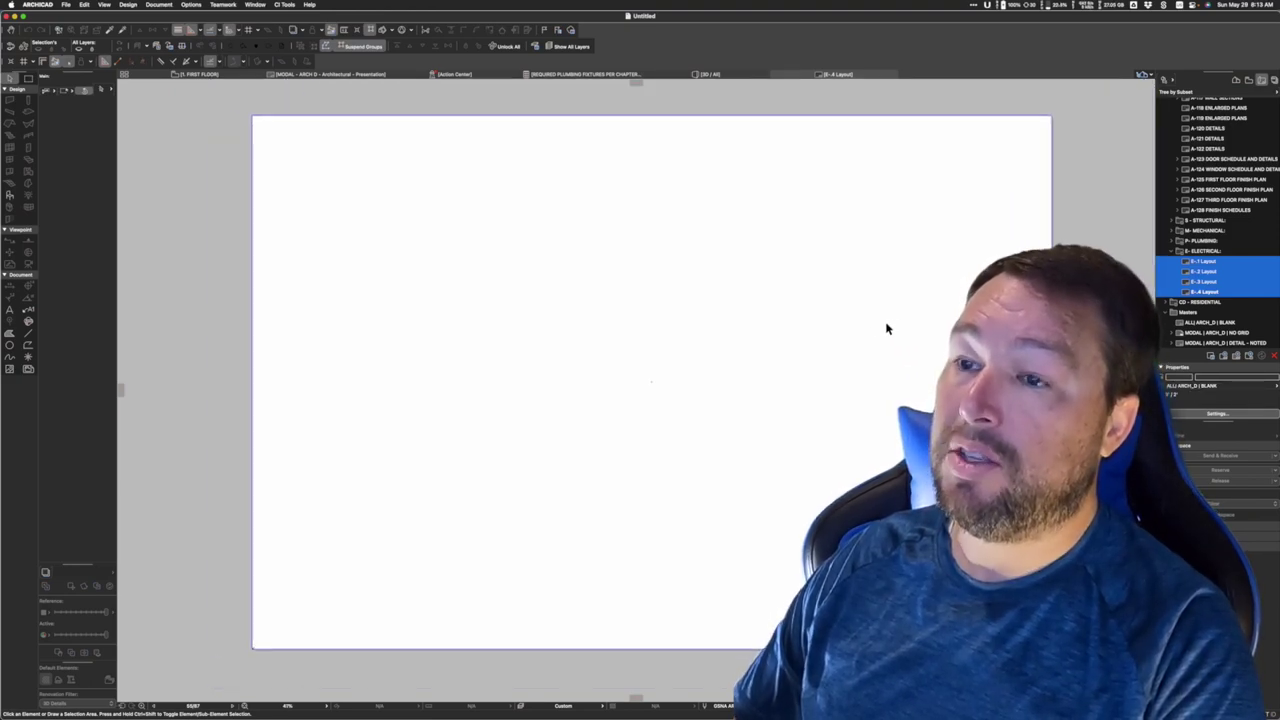
{"action": "mouse_move", "coordinate": [772, 297]}
{"action": "left_mouse_down"}
{"action": "mouse_move", "coordinate": [831, 335]}
{"action": "mouse_move", "coordinate": [632, 325]}
{"action": "left_mouse_up"}
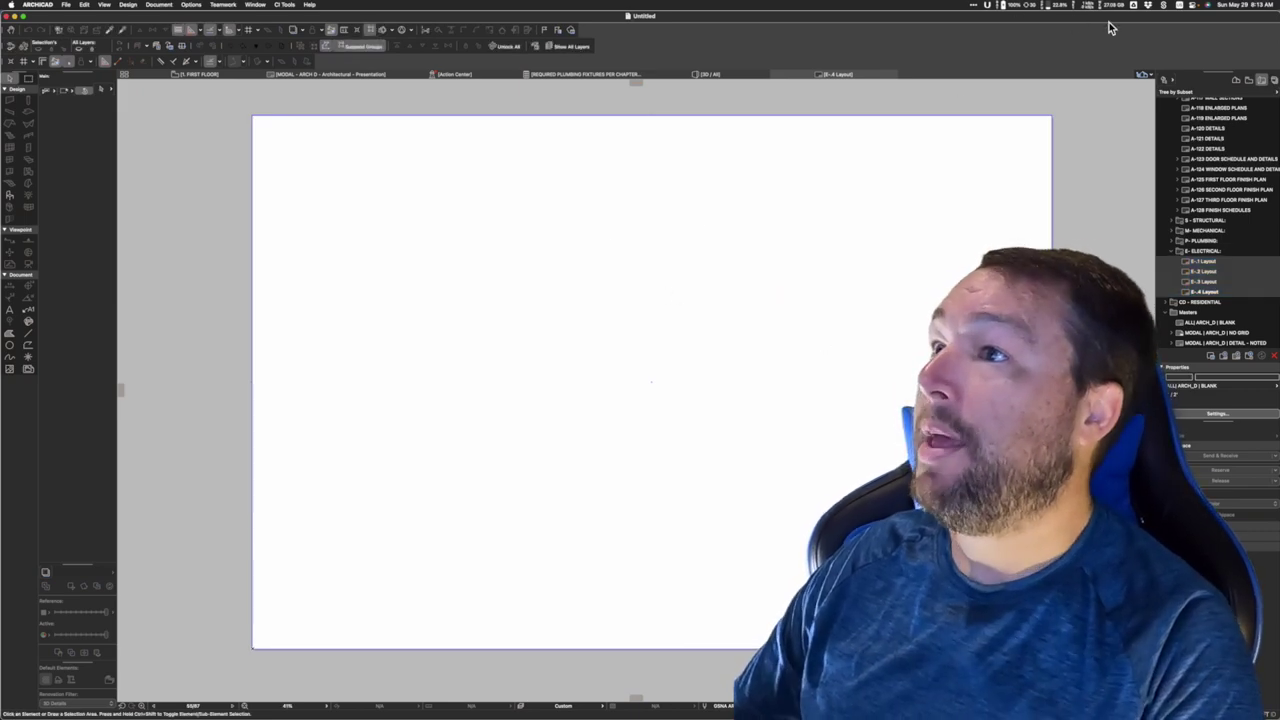
Place the MODAL 1 V1 ADU PDF from the desktop on the E-.4 layout, with its title type set to No Title.
{"action": "left_click_drag", "start_coordinate": [1109, 29], "coordinate": [986, 29]}
{"action": "left_click_drag", "start_coordinate": [1244, 218], "coordinate": [680, 249]}
{"action": "left_click_drag", "start_coordinate": [715, 264], "coordinate": [715, 264]}
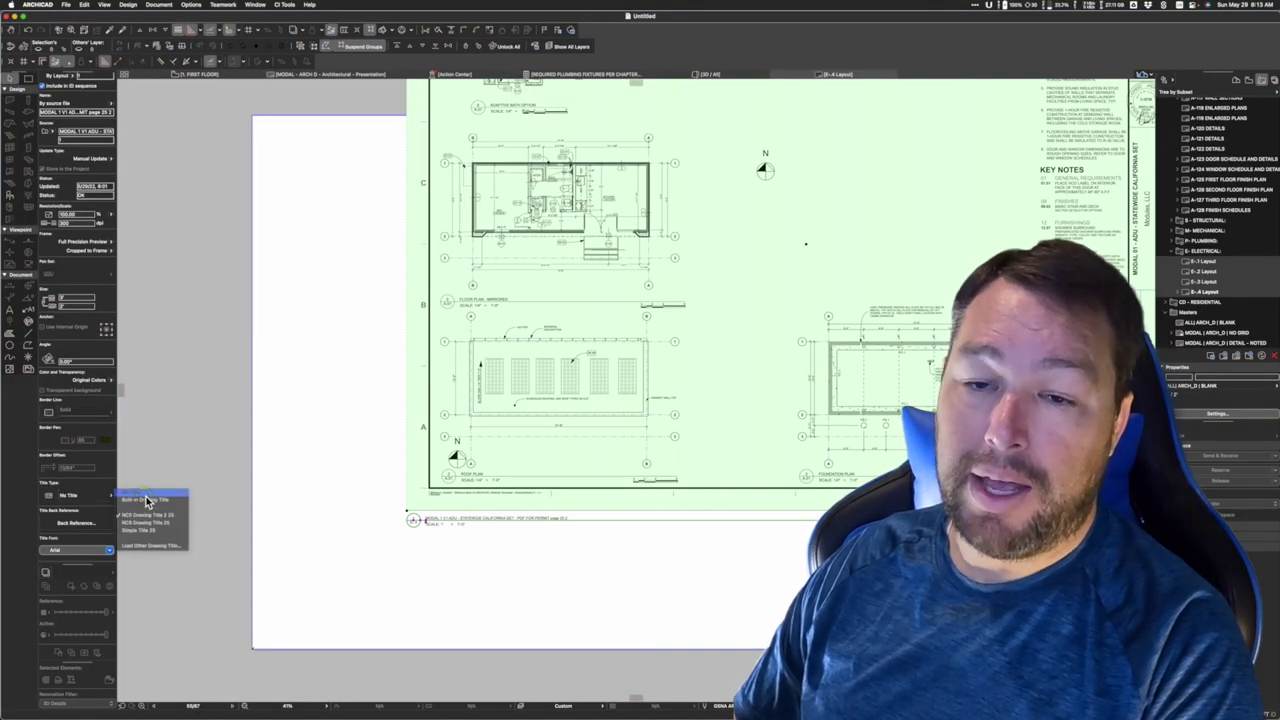
{"action": "left_click", "coordinate": [135, 492]}
Move the placed PDF drawing by its centre to the centre of the layout so it fills the sheet.
{"action": "left_click", "coordinate": [806, 244]}
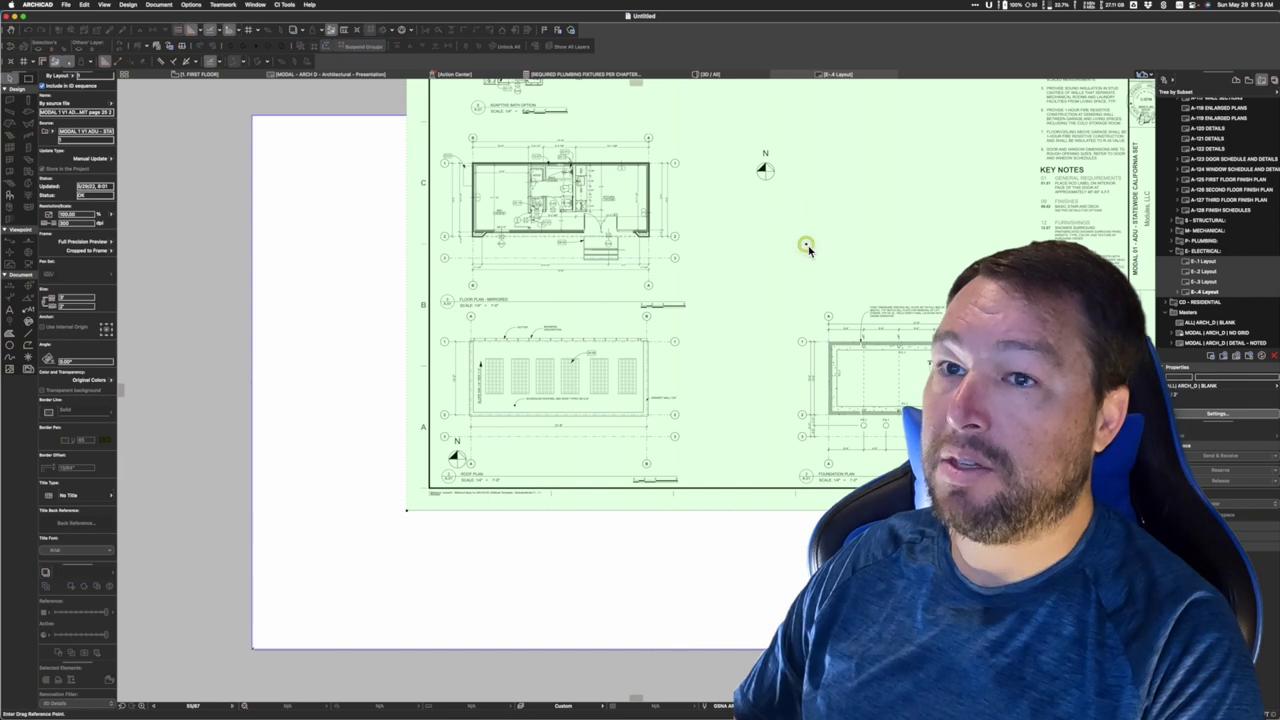
{"action": "left_click", "coordinate": [654, 386]}
{"action": "scroll", "coordinate": [652, 383], "scroll_direction": "up", "scroll_amount": 5}
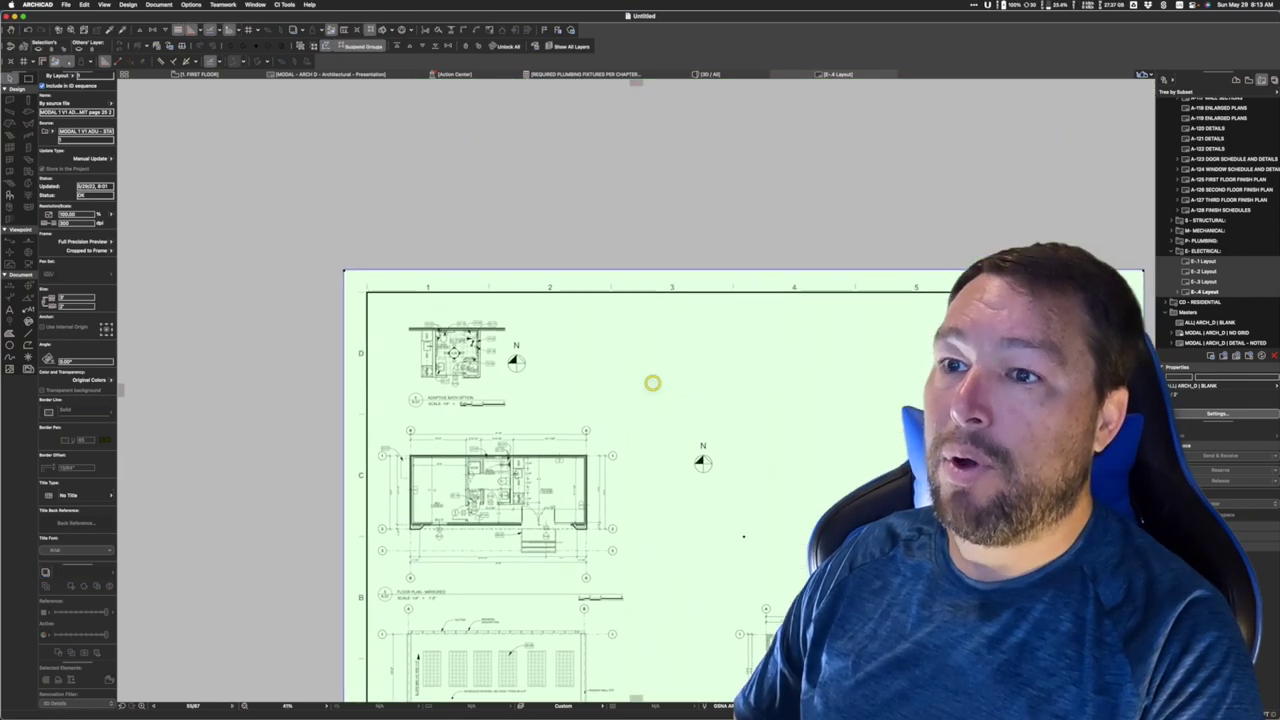
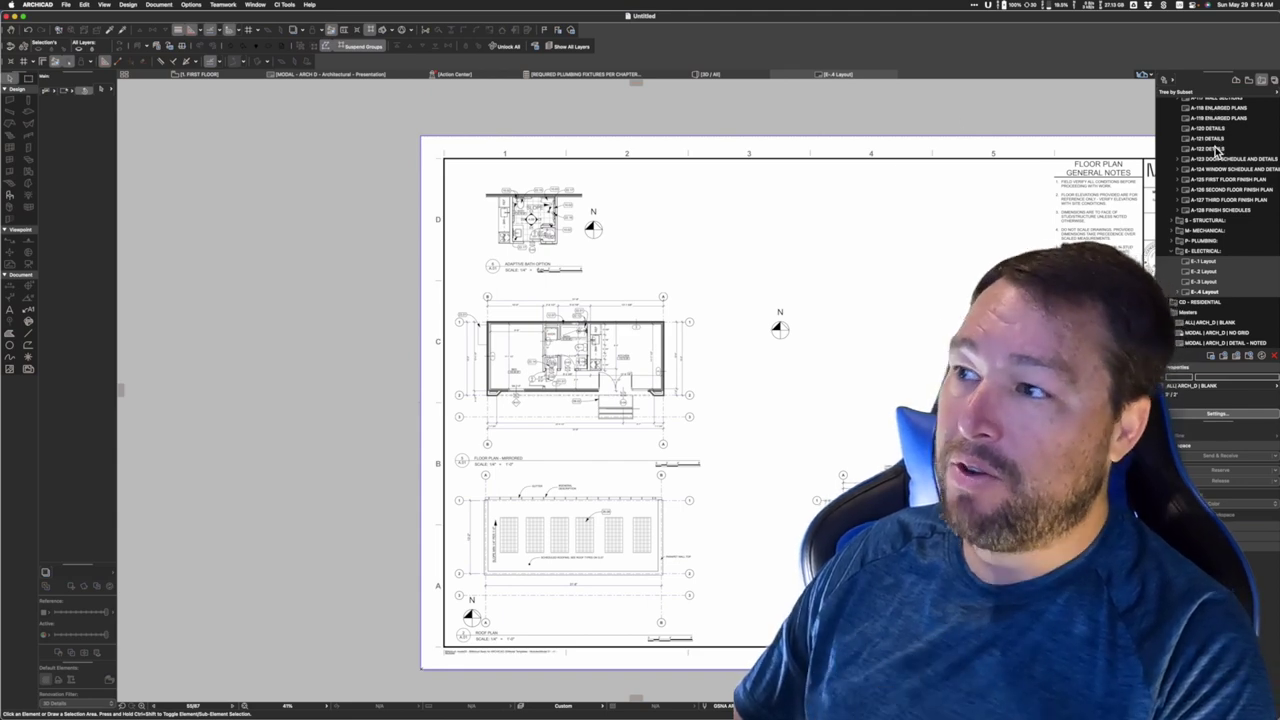
{"action": "middle_click_drag", "start_coordinate": [914, 203], "coordinate": [918, 204]}
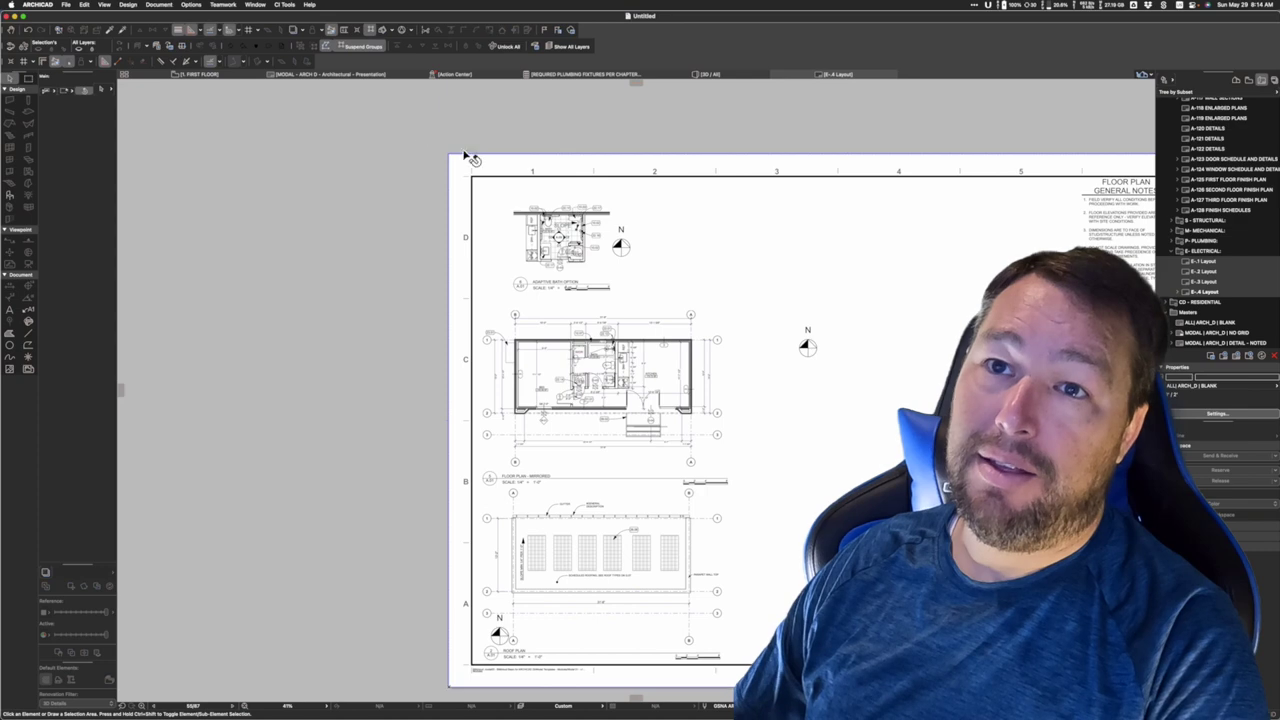
Open the 1. FIRST FLOOR plan, and place the second MODAL 1 V1 ADU PDF from the desktop beside the building.
{"action": "left_click", "coordinate": [232, 78]}
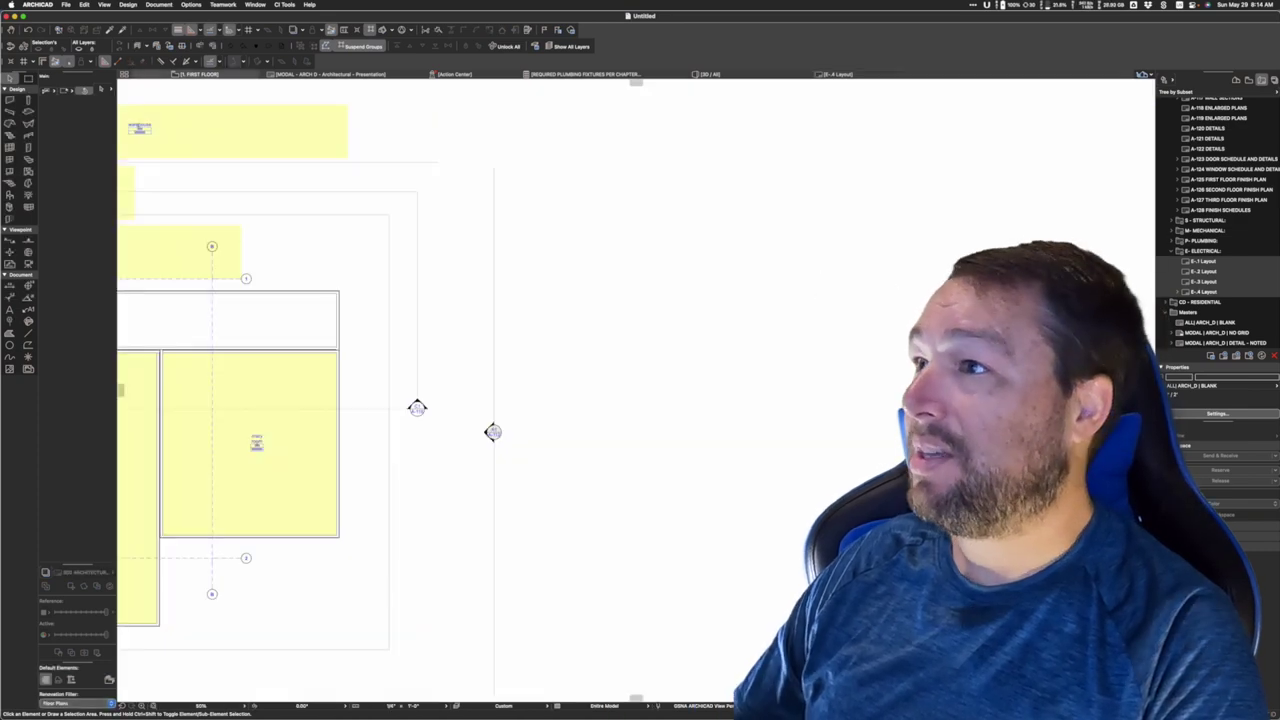
{"action": "left_click", "coordinate": [1180, 8]}
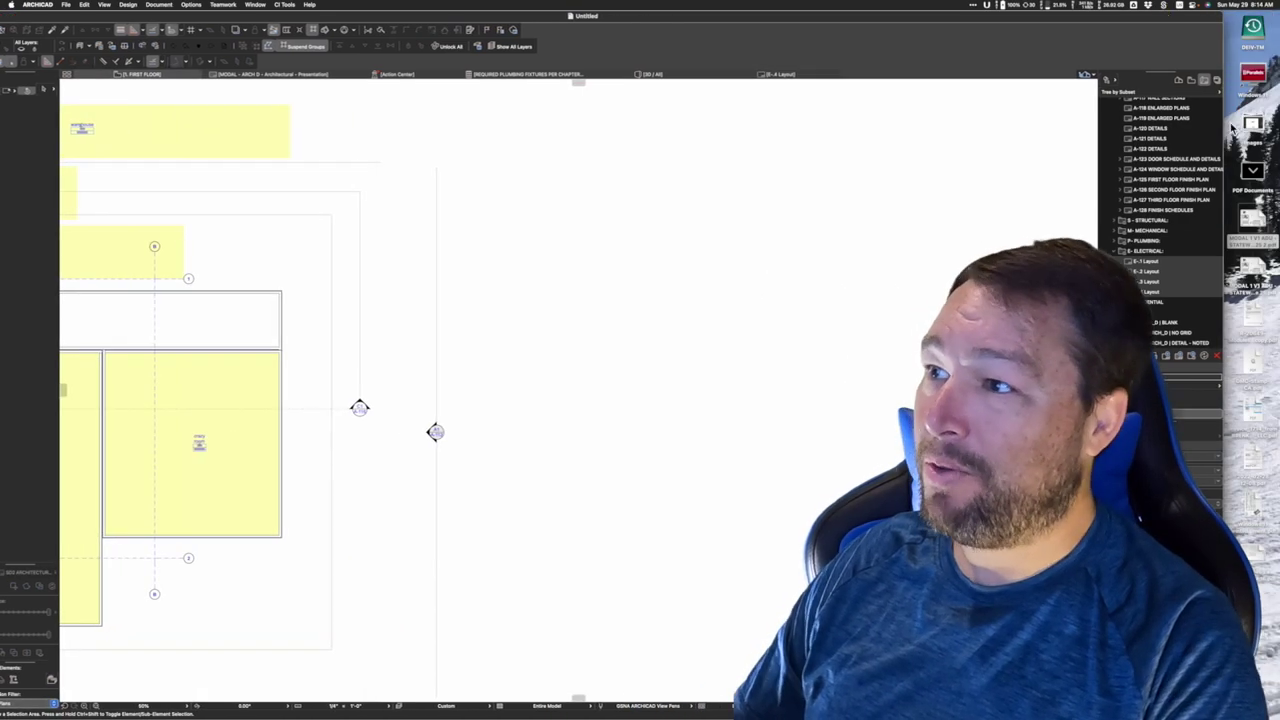
{"action": "left_click_drag", "start_coordinate": [1250, 265], "coordinate": [889, 260]}
{"action": "middle_click_drag", "start_coordinate": [796, 331], "coordinate": [631, 459]}
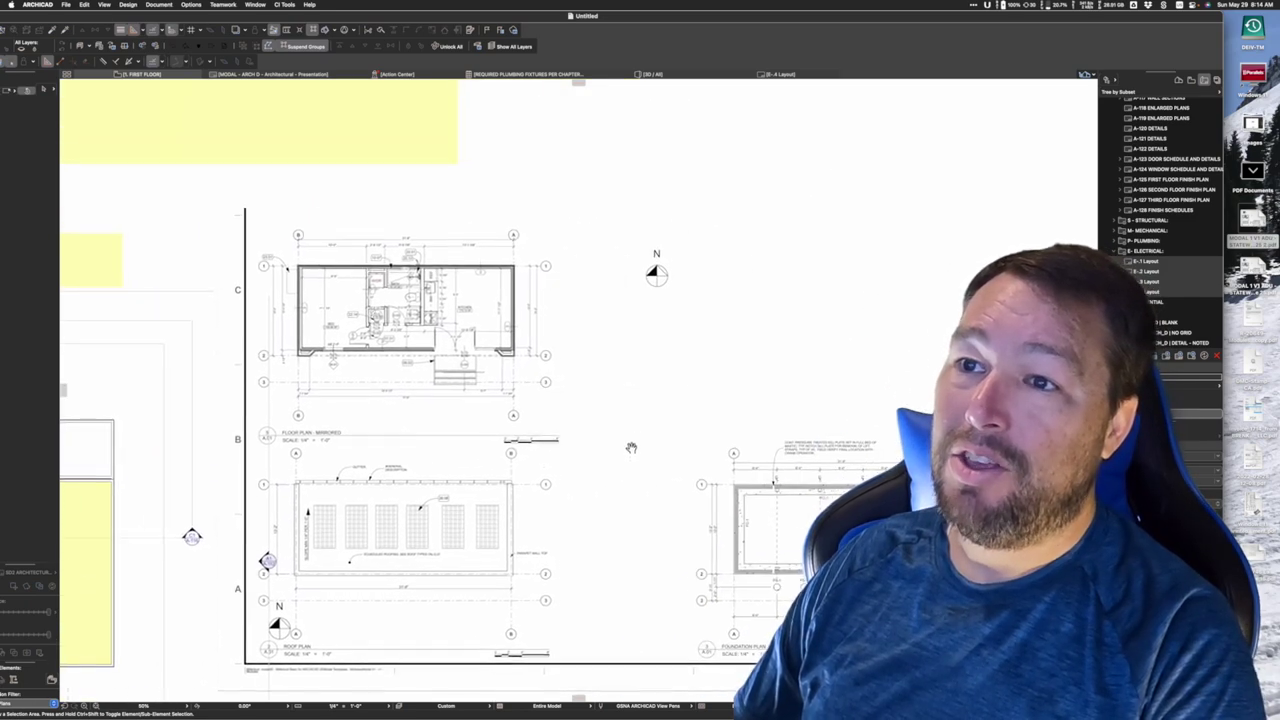
{"action": "left_click_drag", "start_coordinate": [821, 15], "coordinate": [886, 8]}
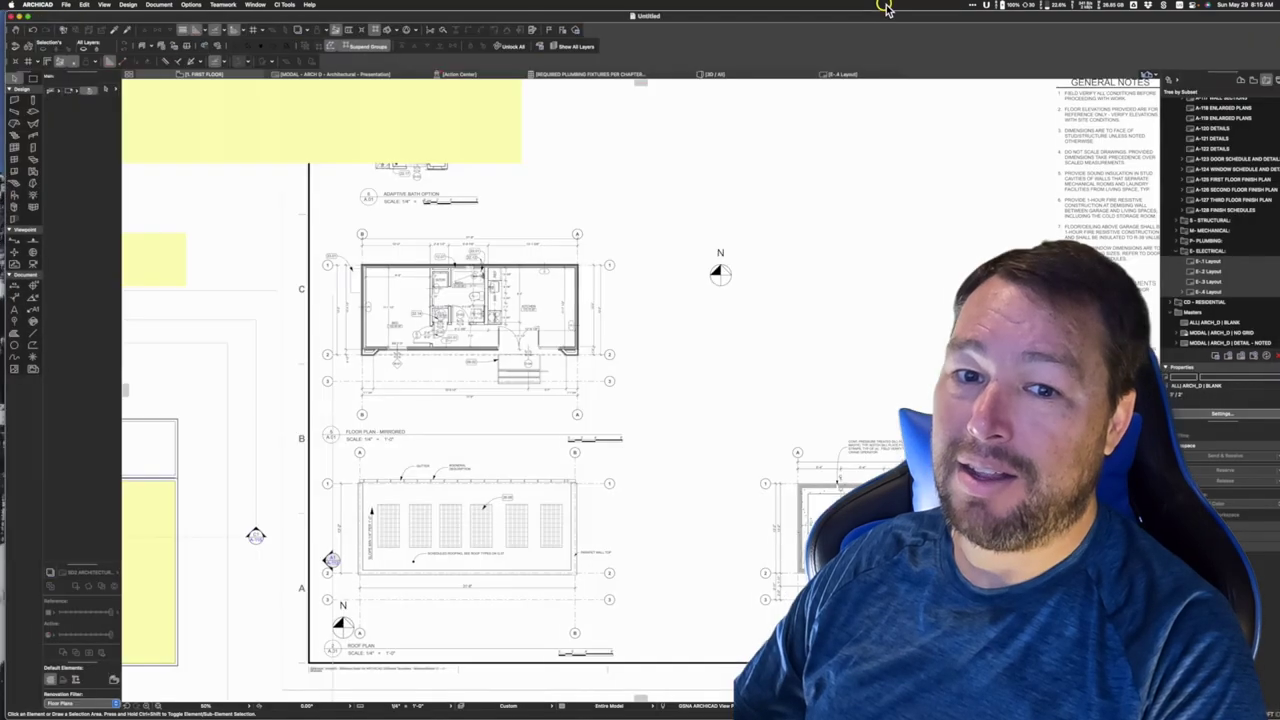
Move the placed PDF drawing down and to the right, clear of the yellow zones and elevation markers.
{"action": "scroll", "coordinate": [522, 367], "scroll_direction": "down", "scroll_amount": 5}
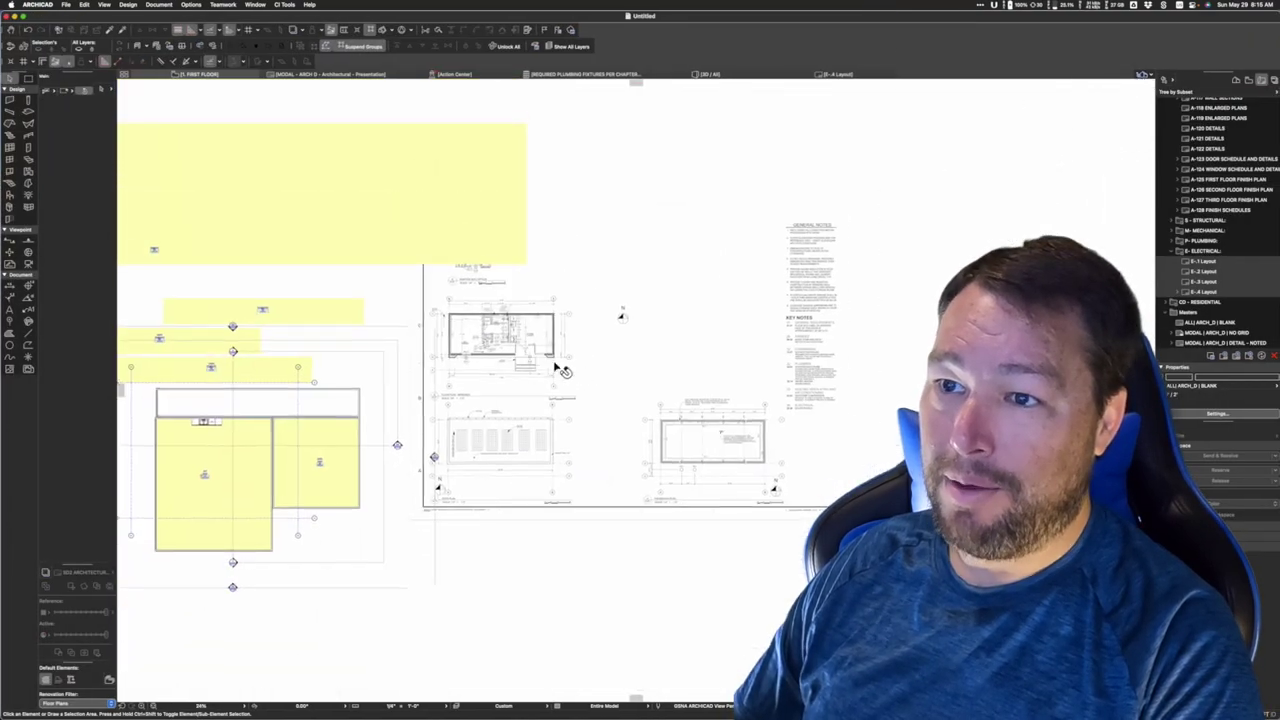
{"action": "left_click", "coordinate": [634, 346]}
{"action": "mouse_move", "coordinate": [685, 385]}
{"action": "left_mouse_down"}
{"action": "mouse_move", "coordinate": [777, 470]}
{"action": "mouse_move", "coordinate": [783, 461]}
{"action": "left_mouse_up"}
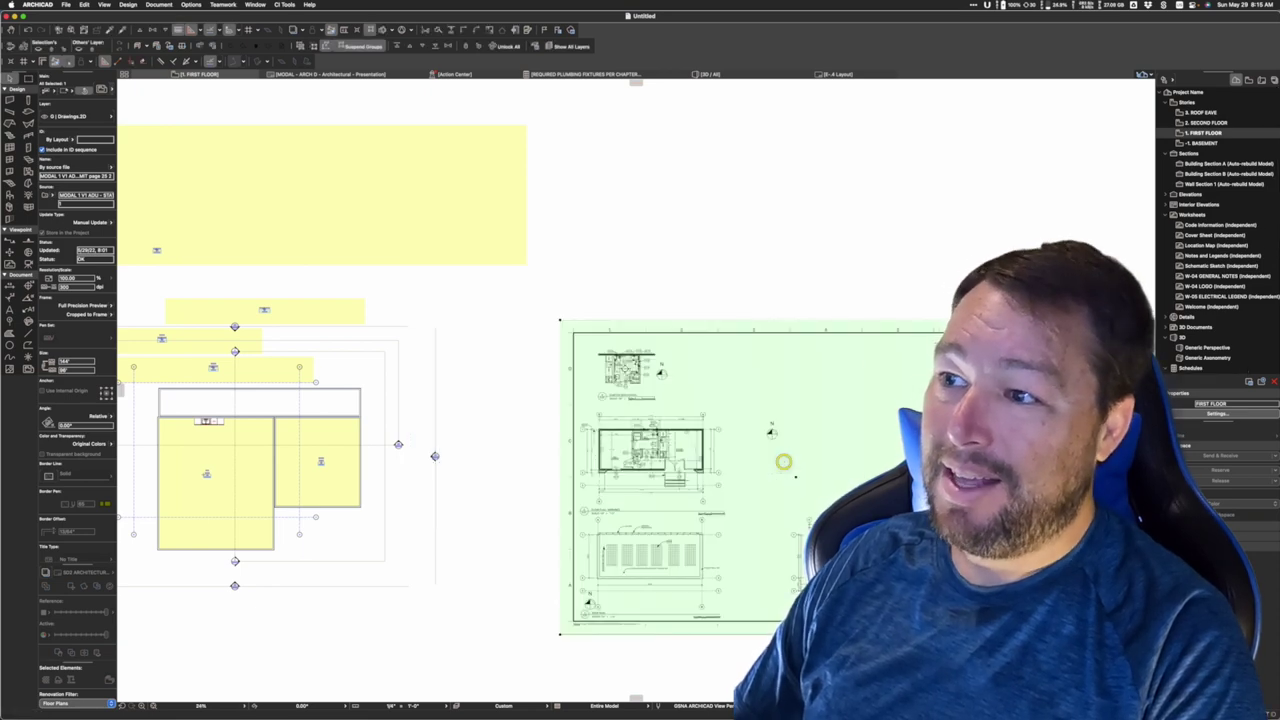
{"action": "right_click", "coordinate": [850, 398]}
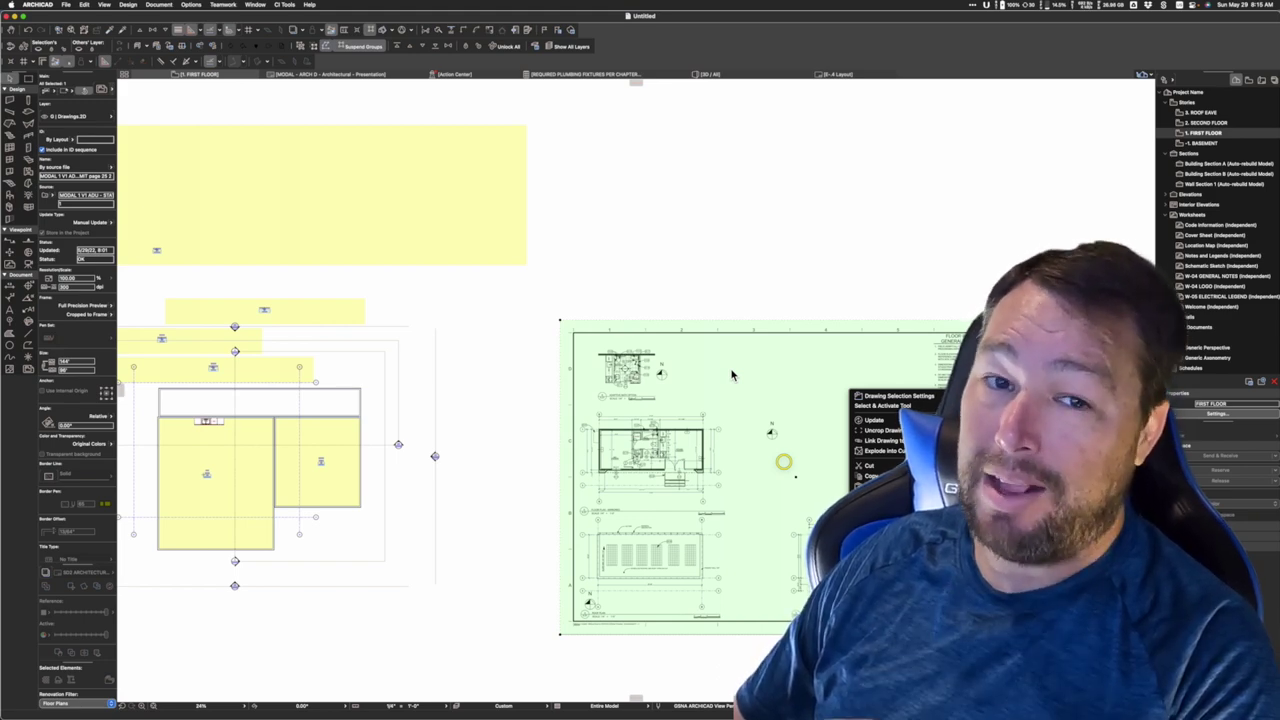
{"action": "left_click", "coordinate": [880, 450]}
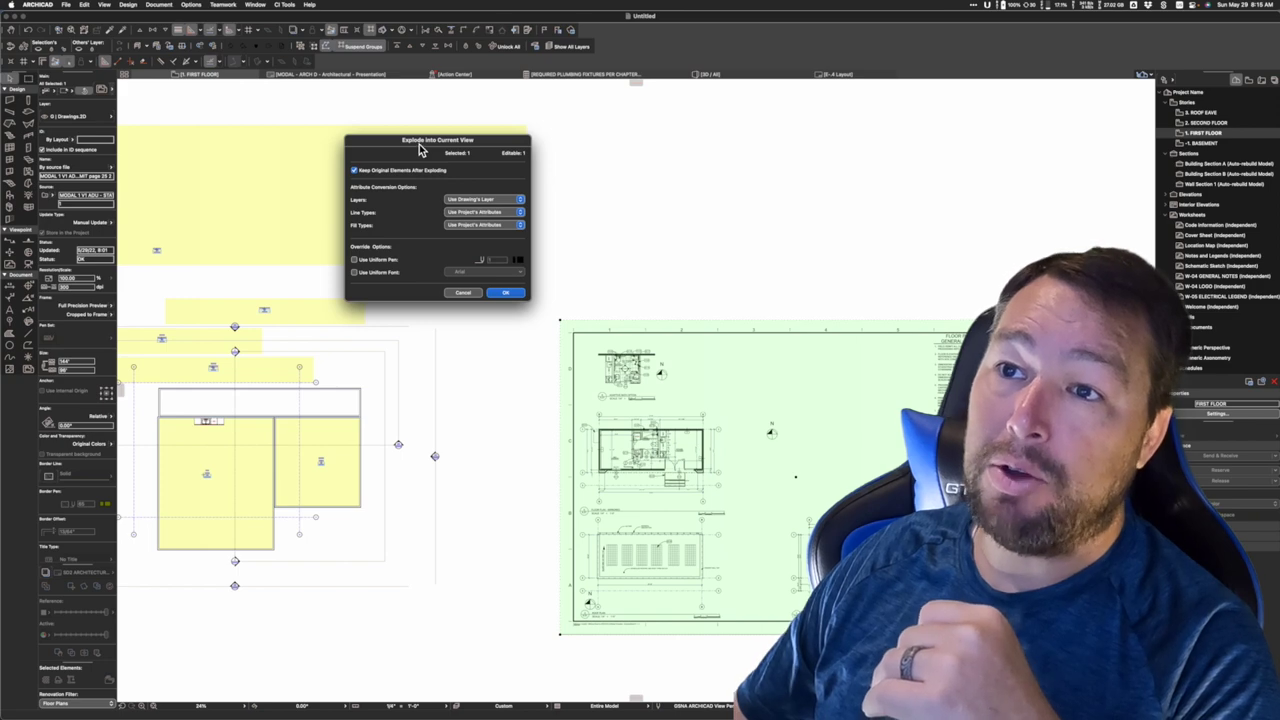
{"action": "left_click", "coordinate": [463, 292]}
Explode the PDF drawing into the current view without keeping the original elements, using the drawing's layer and the project's line and fill attributes.
{"action": "right_click", "coordinate": [808, 383]}
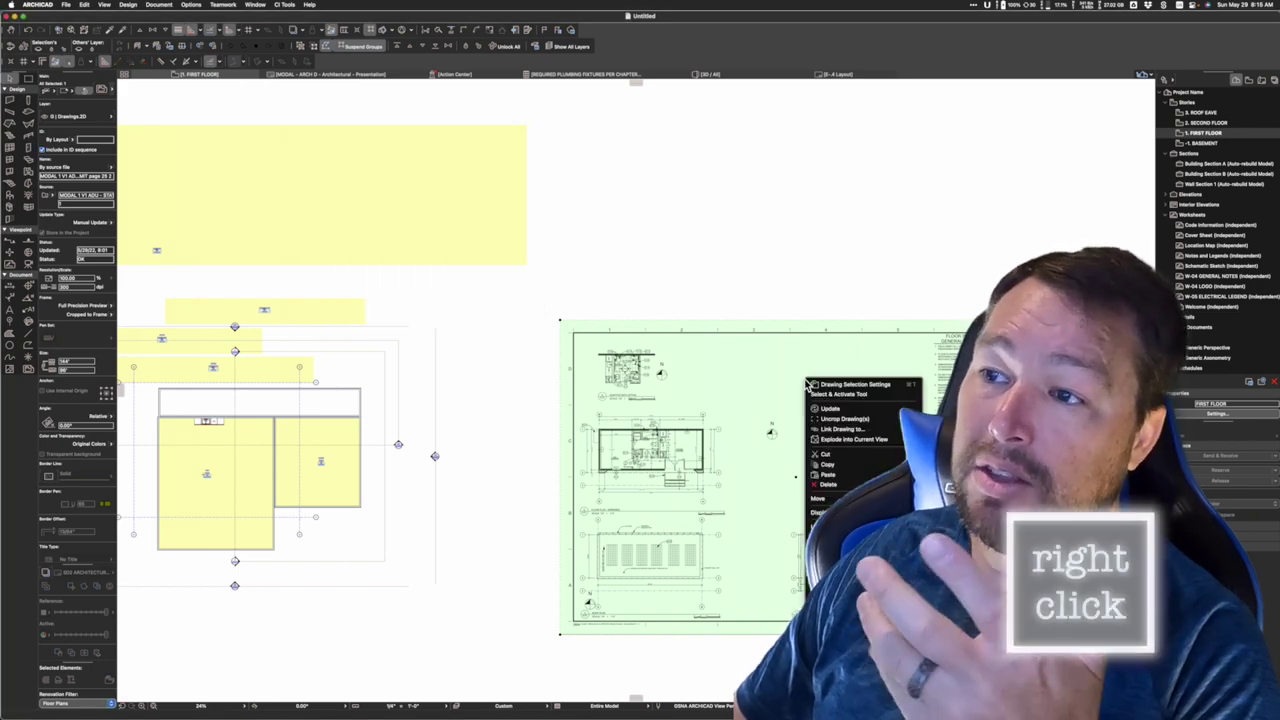
{"action": "left_click", "coordinate": [854, 440]}
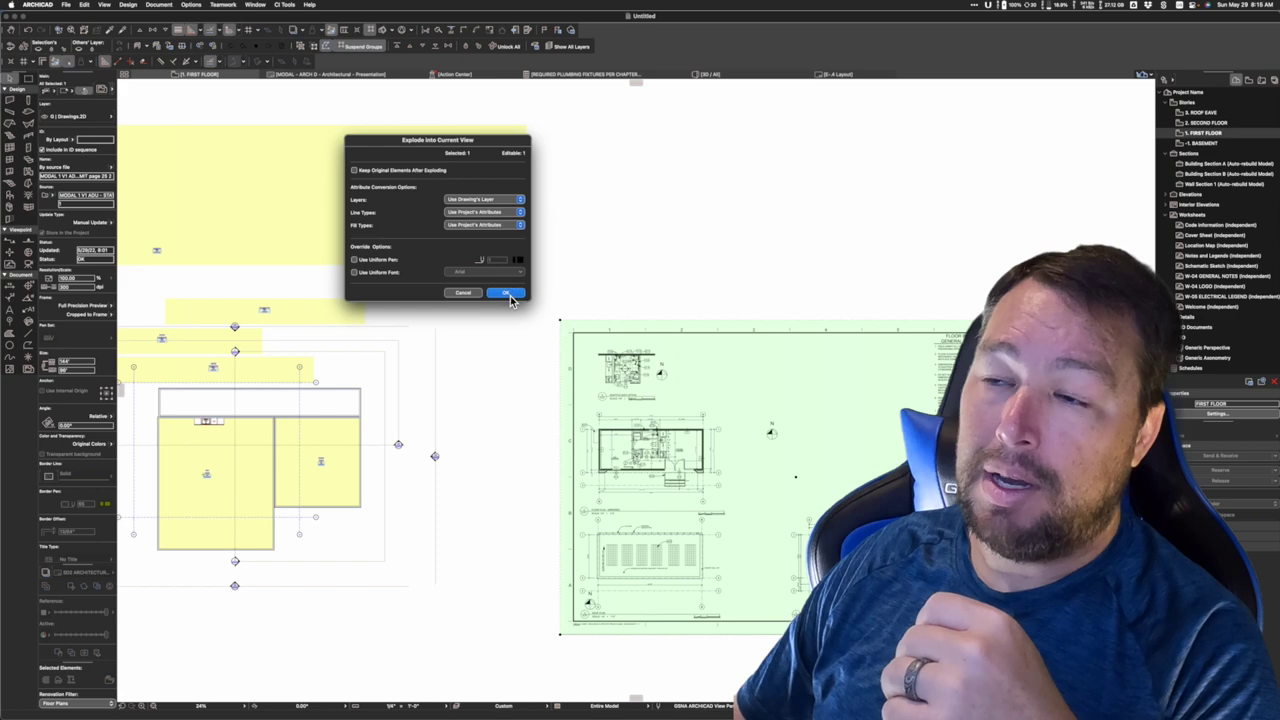
{"action": "left_click", "coordinate": [510, 296]}
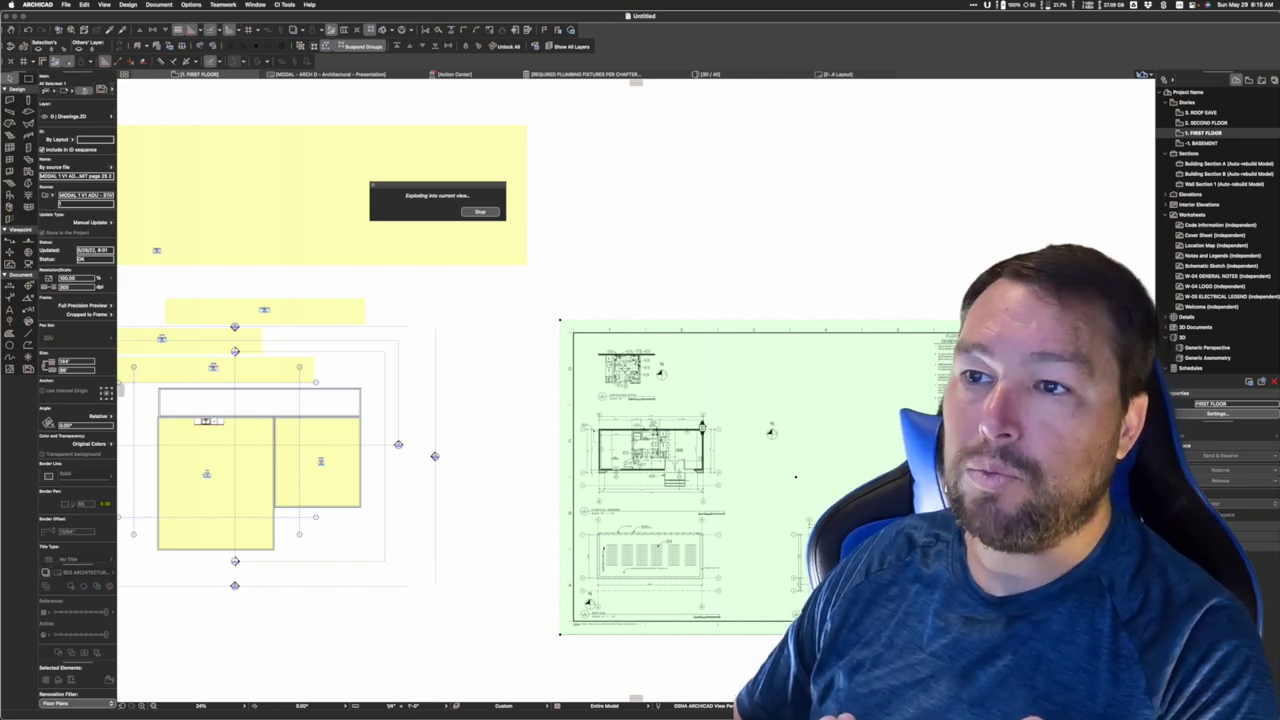
{"action": "scroll", "coordinate": [650, 388], "scroll_direction": "up", "scroll_amount": 10}
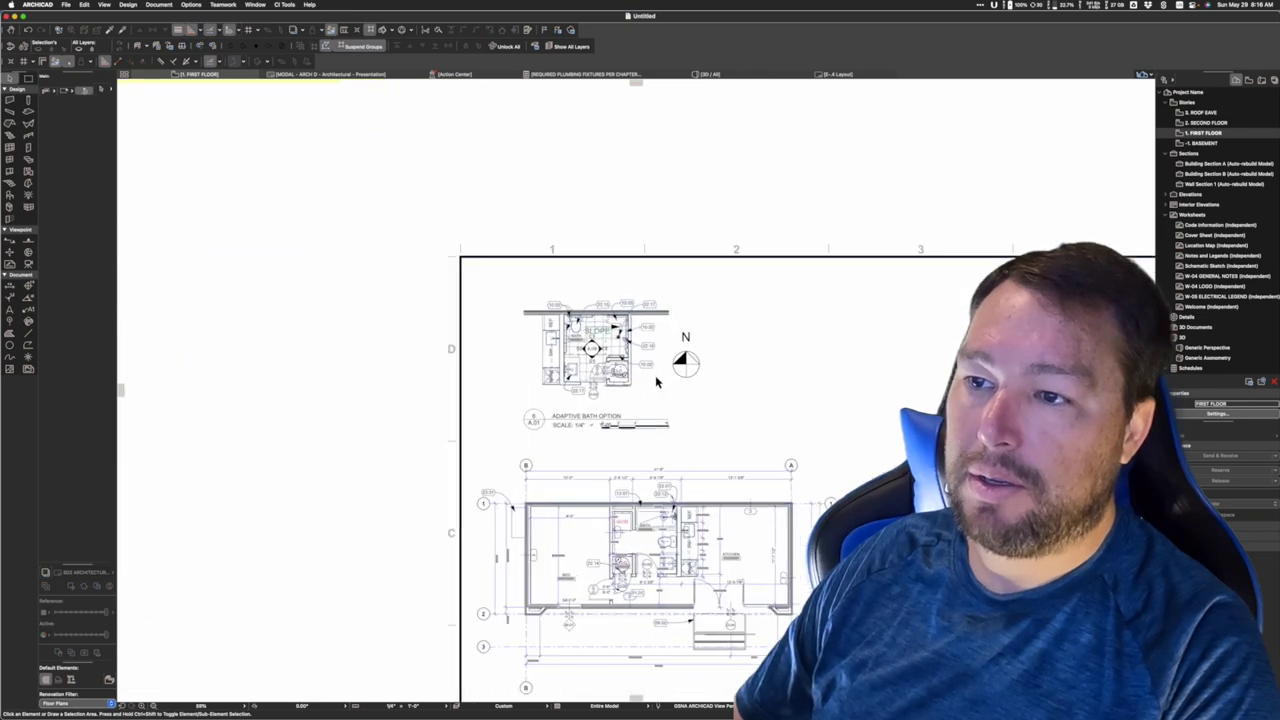
{"action": "scroll", "coordinate": [655, 501], "scroll_direction": "up", "scroll_amount": 5}
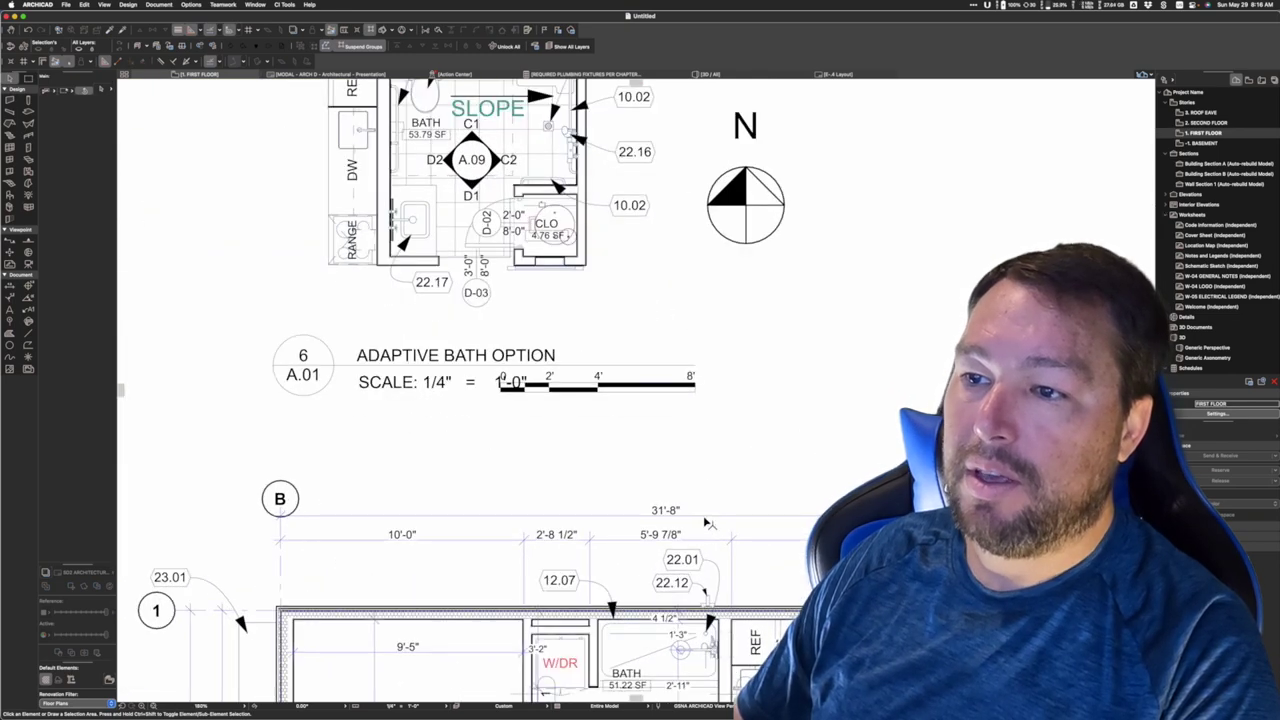
Inspect the exploded plan's overall dimension by selecting its line and text, then clear the selection.
{"action": "left_click", "coordinate": [792, 523]}
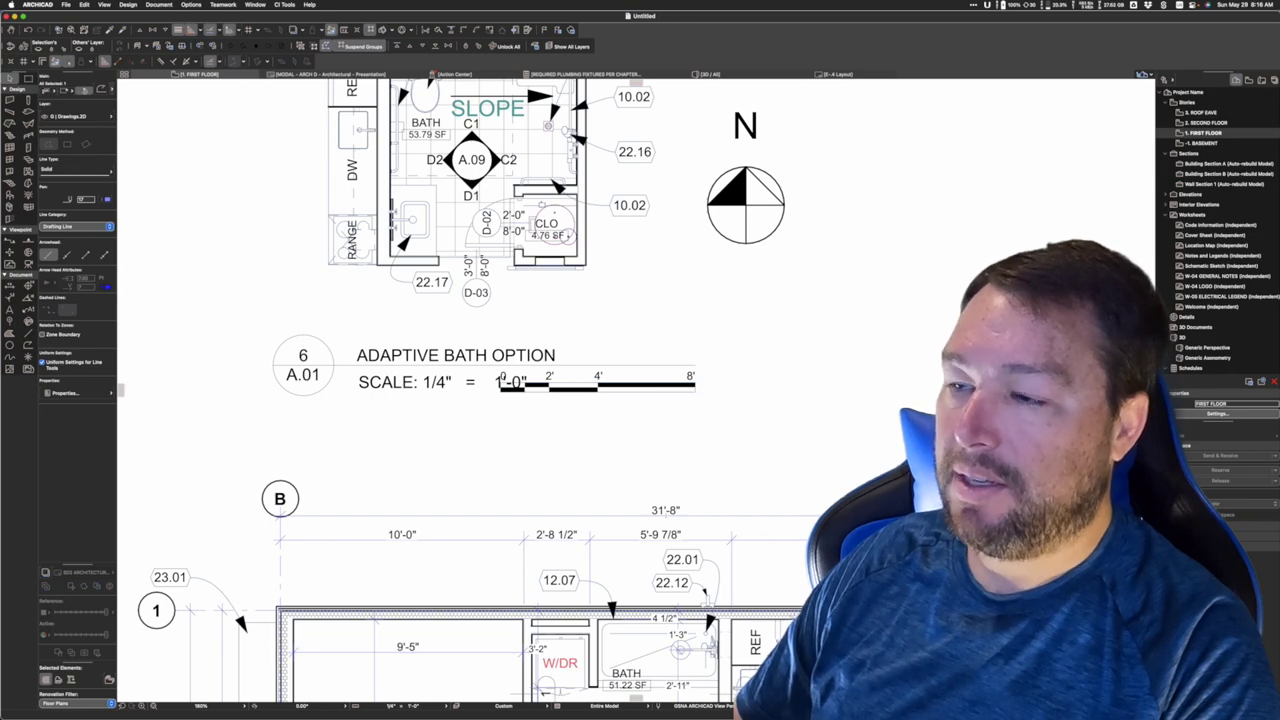
{"action": "key", "text": "t"}
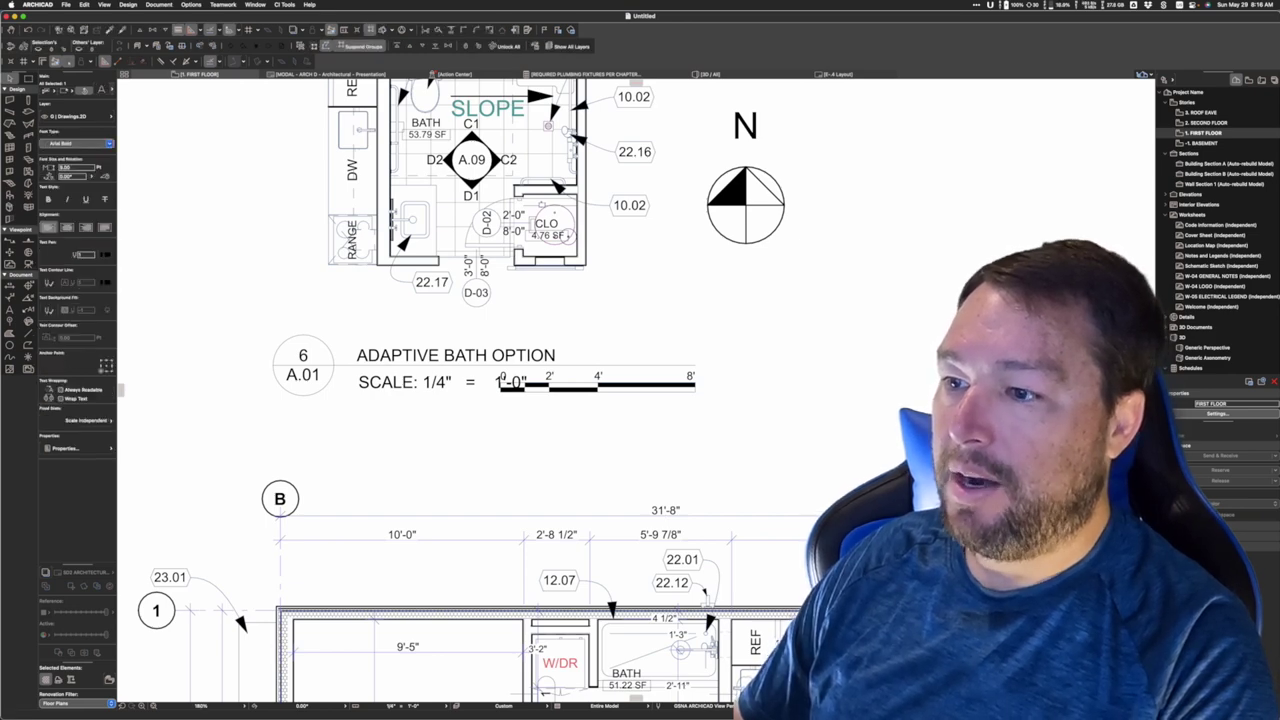
{"action": "key", "text": "l"}
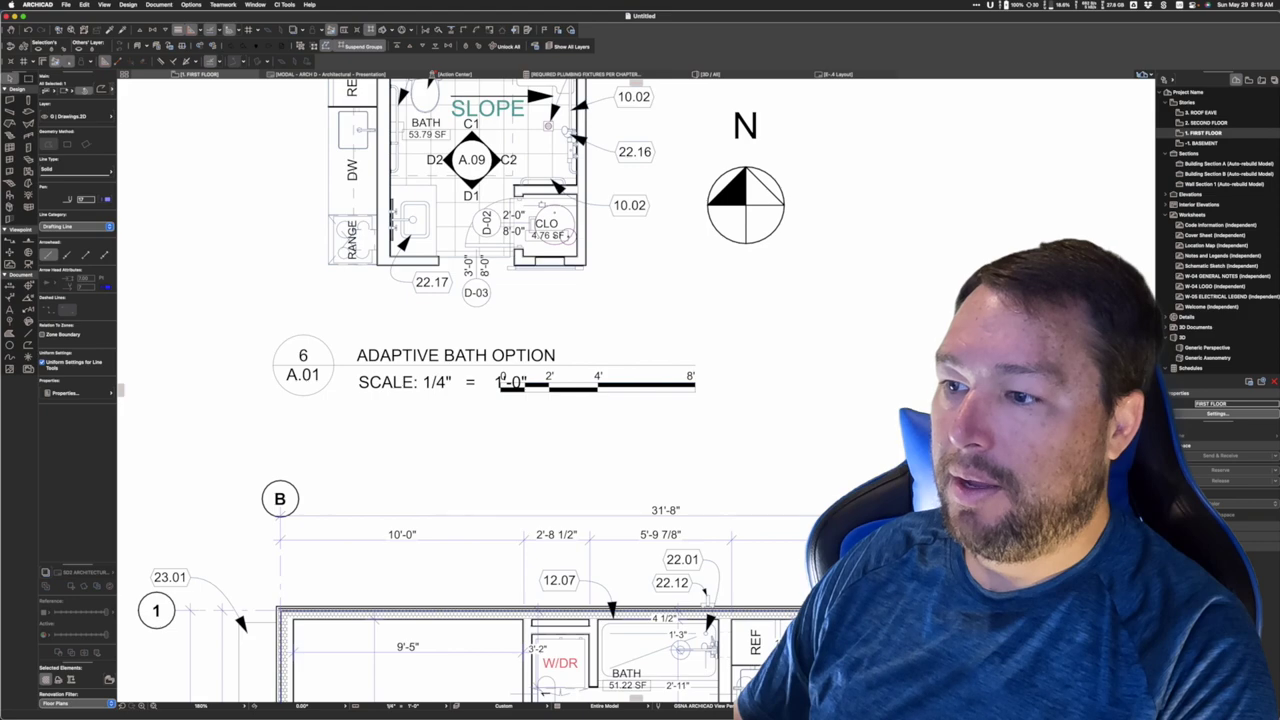
{"action": "scroll", "coordinate": [958, 625], "scroll_direction": "up", "scroll_amount": 3}
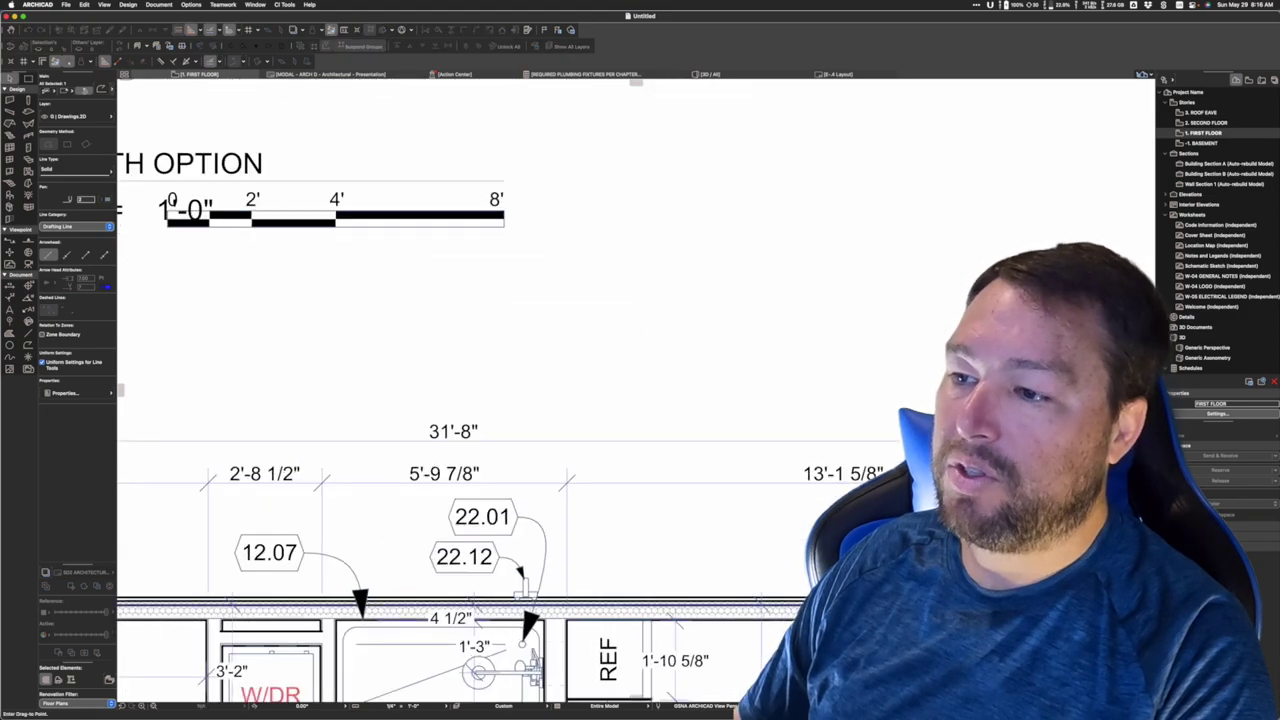
{"action": "key", "text": "Escape"}
Examine the linework of the exploded plan's insulated upper wall by selecting individual elements, and clear the selection.
{"action": "scroll", "coordinate": [760, 590], "scroll_direction": "up", "scroll_amount": 10}
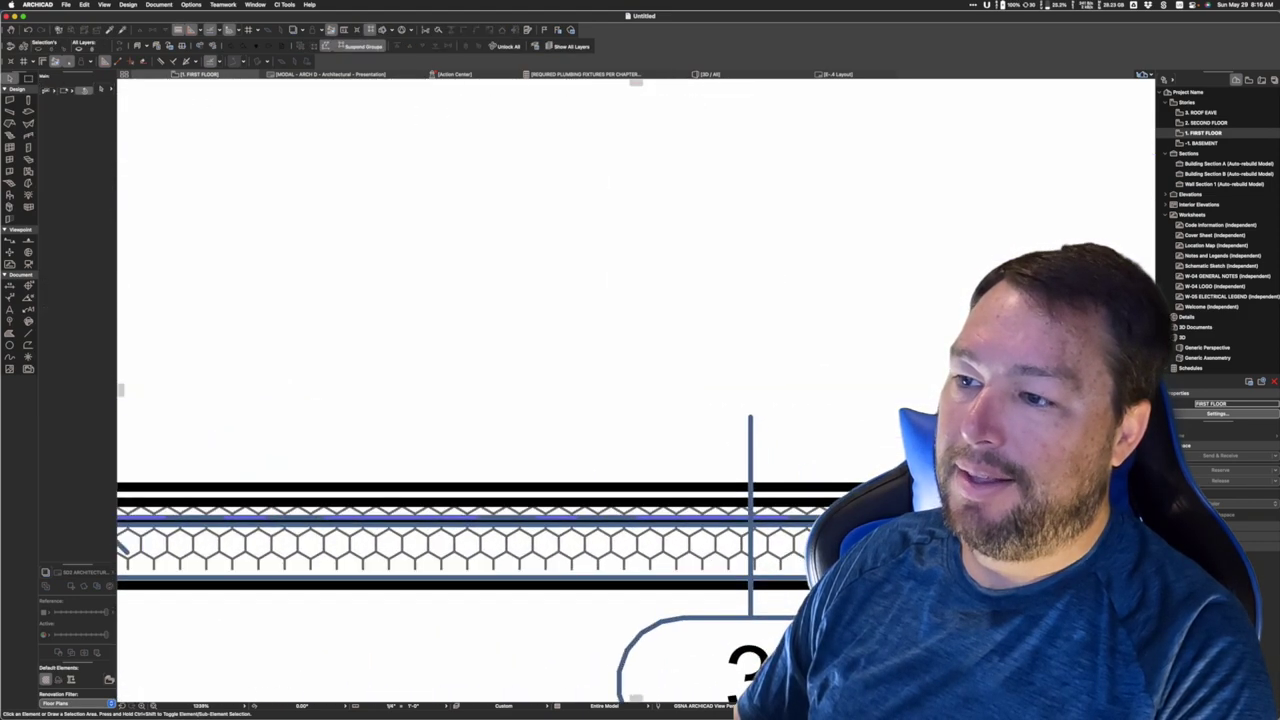
{"action": "left_click", "coordinate": [740, 574]}
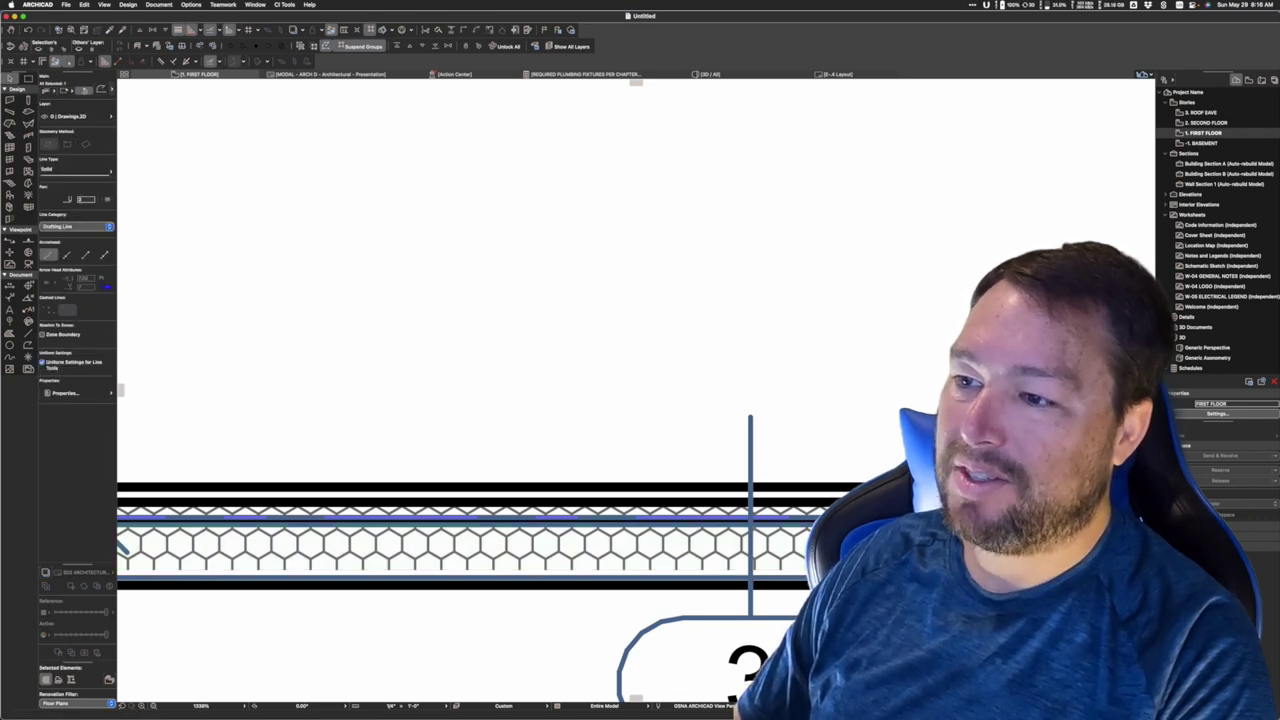
{"action": "key", "text": "Escape"}
{"action": "left_click", "coordinate": [750, 574]}
{"action": "key", "text": "Escape"}
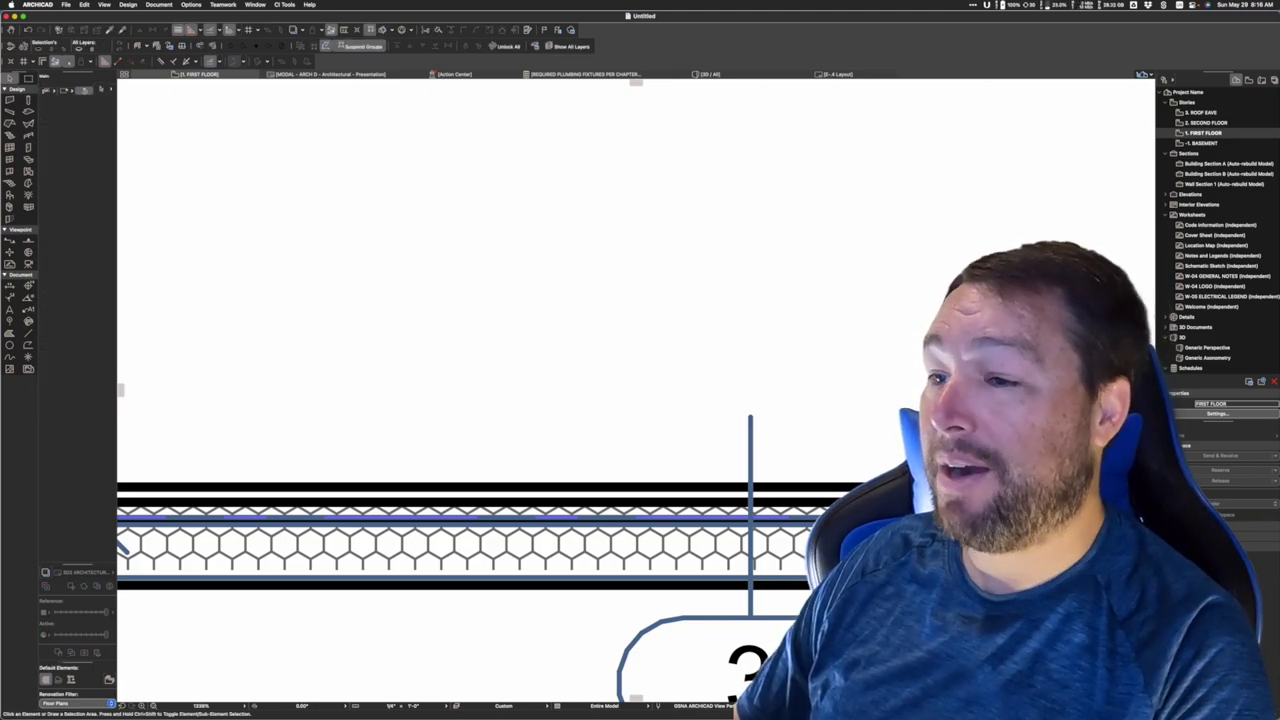
{"action": "scroll", "coordinate": [831, 445], "scroll_direction": "down", "scroll_amount": 10}
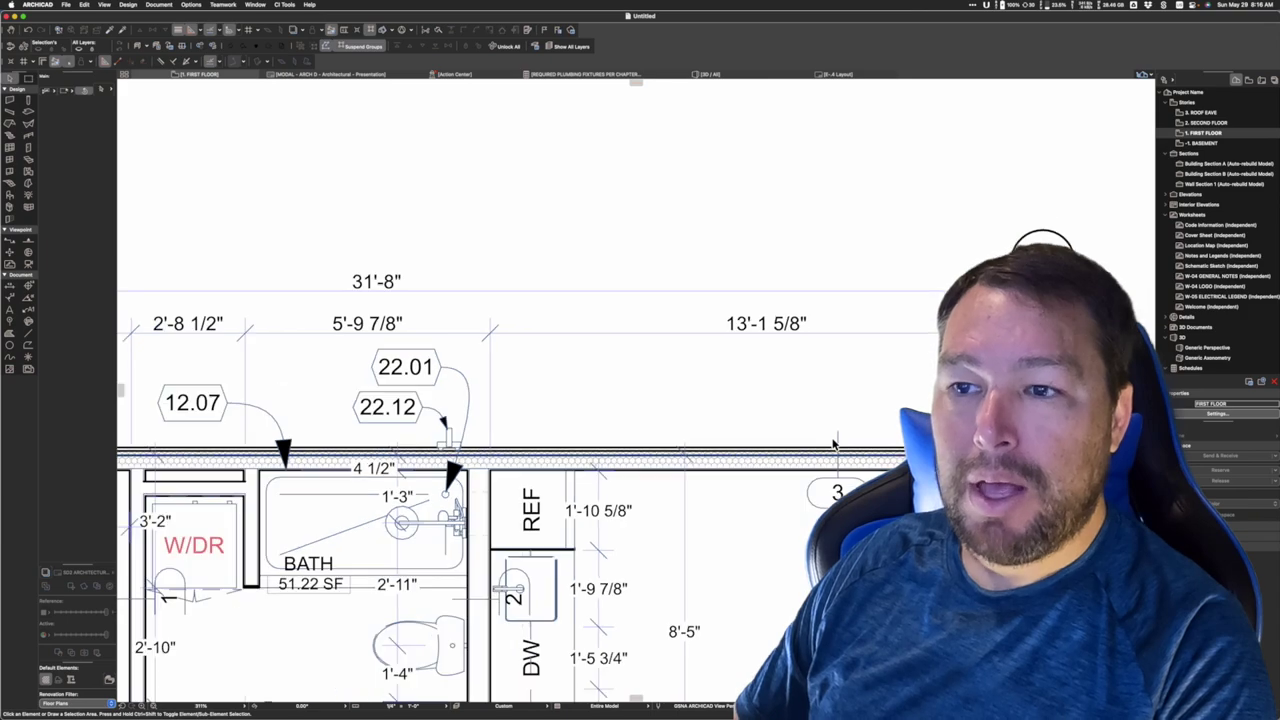
Select the entire exploded PDF sheet beside the building and delete it.
{"action": "scroll", "coordinate": [831, 445], "scroll_direction": "down", "scroll_amount": 3}
{"action": "scroll", "coordinate": [174, 508], "scroll_direction": "down", "scroll_amount": 5}
{"action": "scroll", "coordinate": [426, 494], "scroll_direction": "down", "scroll_amount": 5}
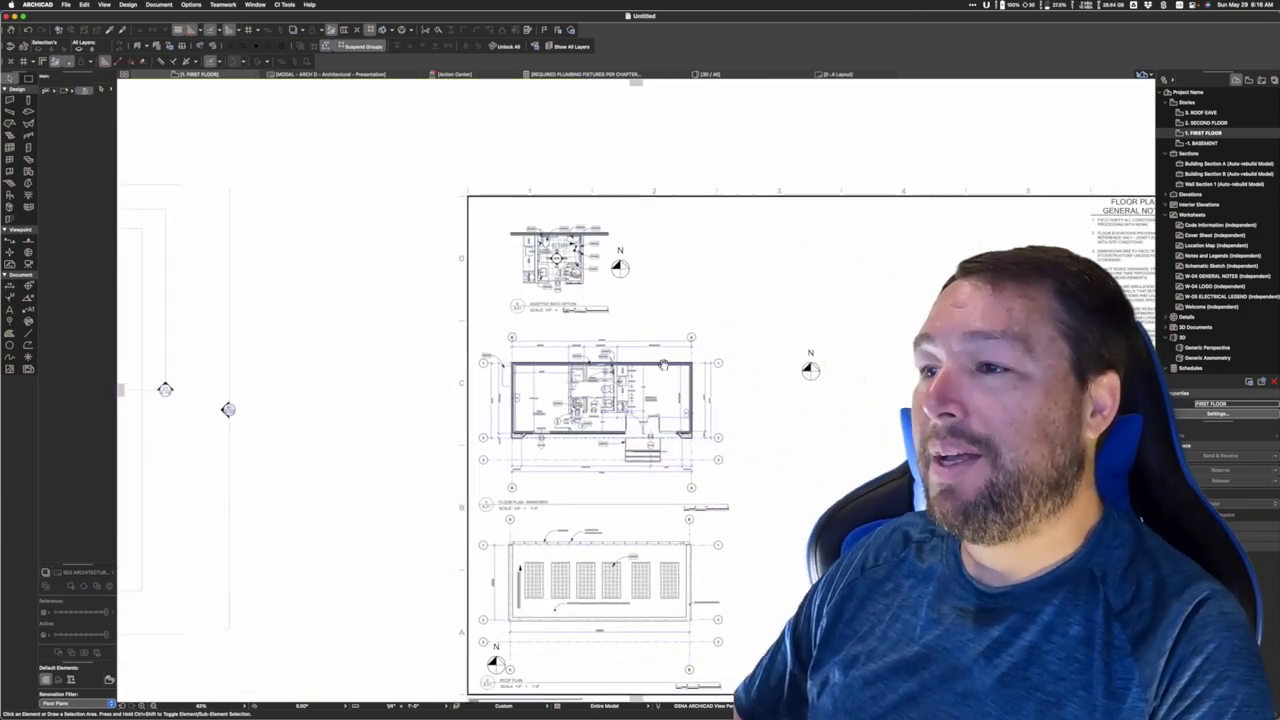
{"action": "scroll", "coordinate": [743, 376], "scroll_direction": "up", "scroll_amount": 2}
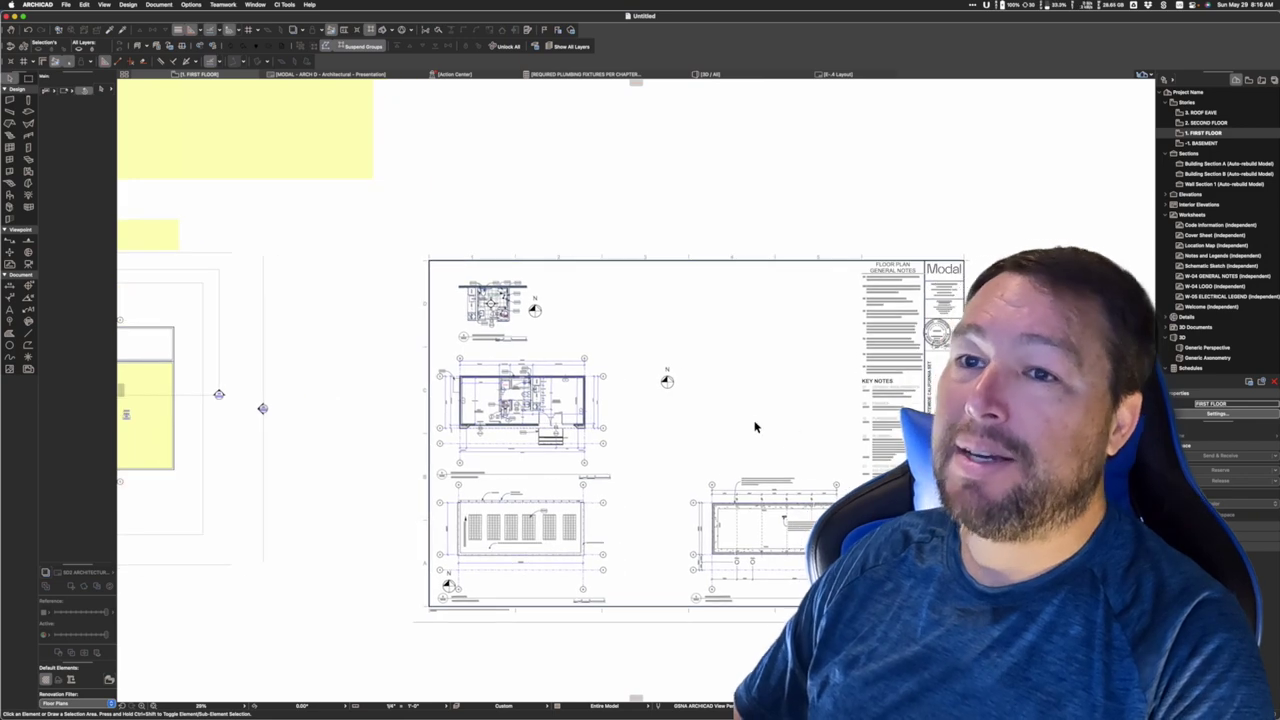
{"action": "left_click_drag", "start_coordinate": [379, 221], "coordinate": [1046, 628]}
{"action": "key", "text": "Delete"}
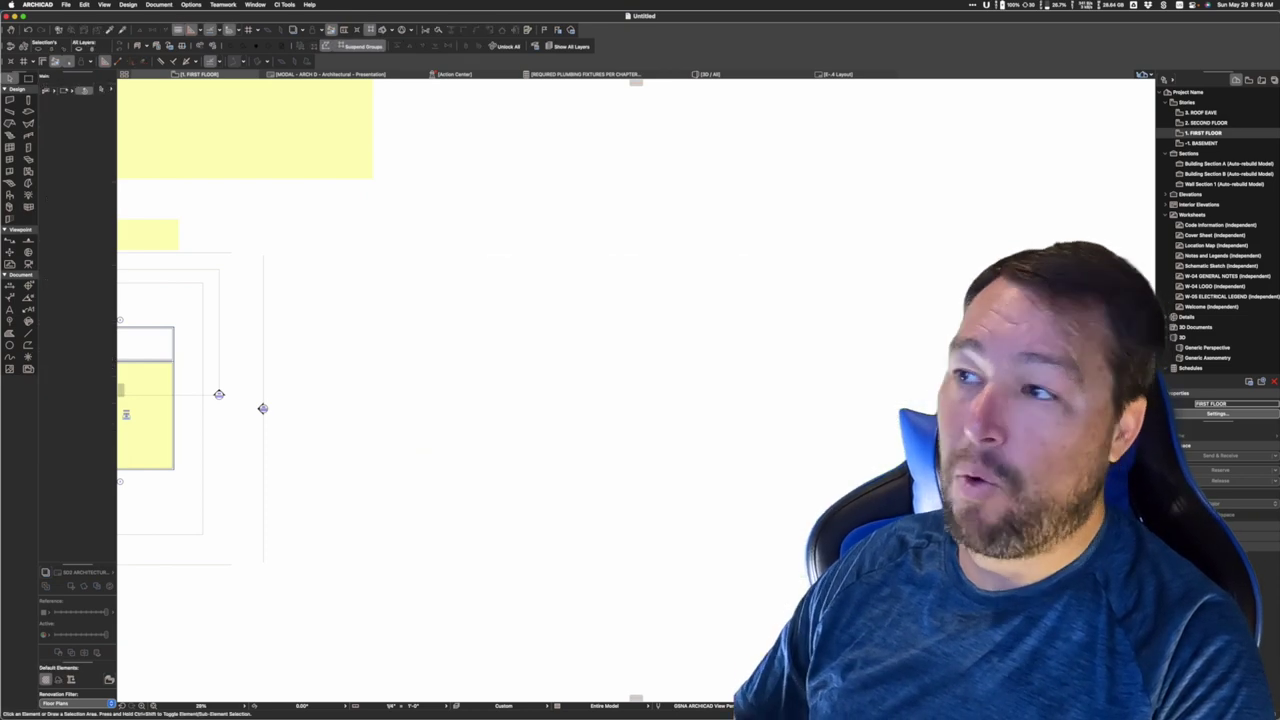
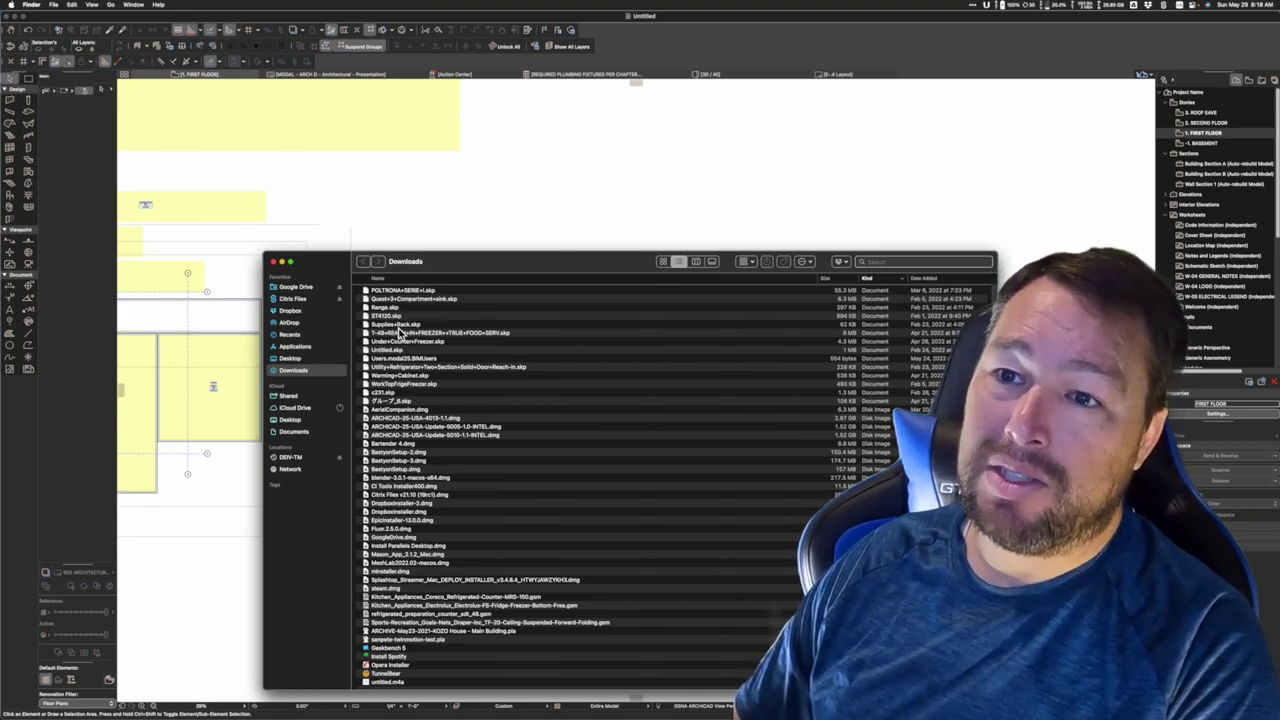
Place the Supplies+Rack.skp model from the Downloads folder in the empty area beside the building.
{"action": "left_click_drag", "start_coordinate": [395, 324], "coordinate": [614, 197]}
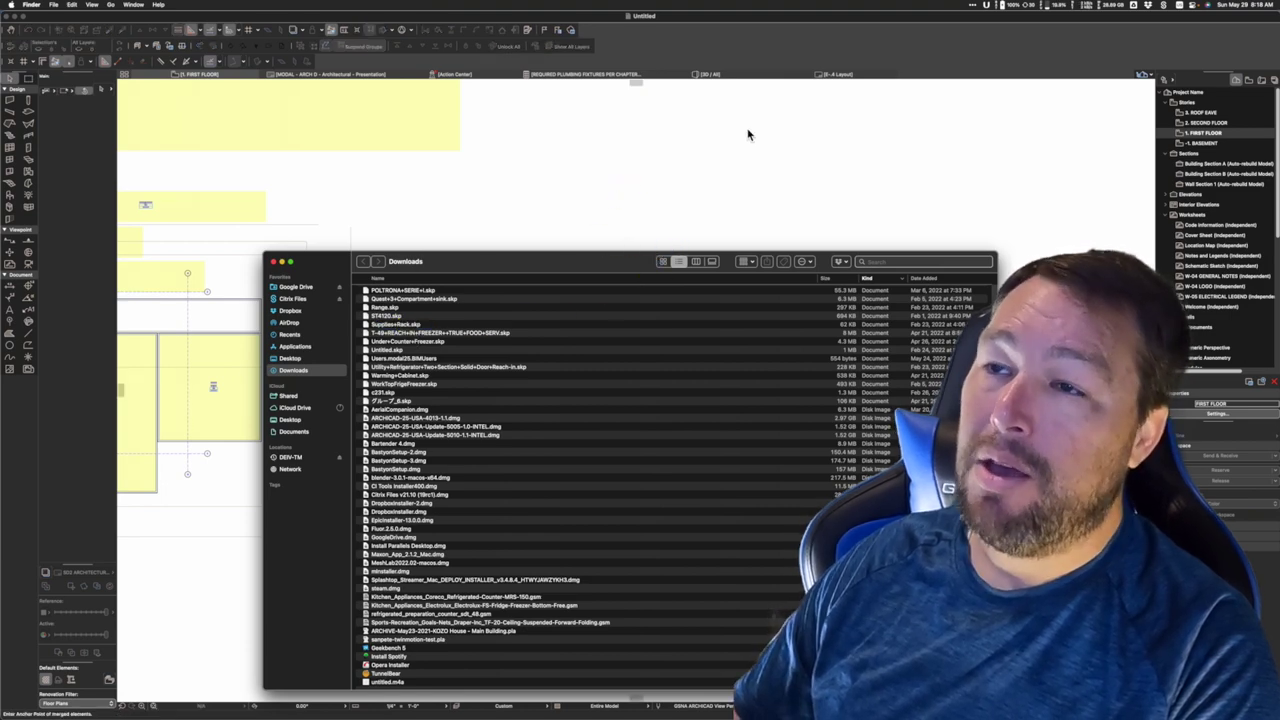
{"action": "left_click", "coordinate": [690, 13]}
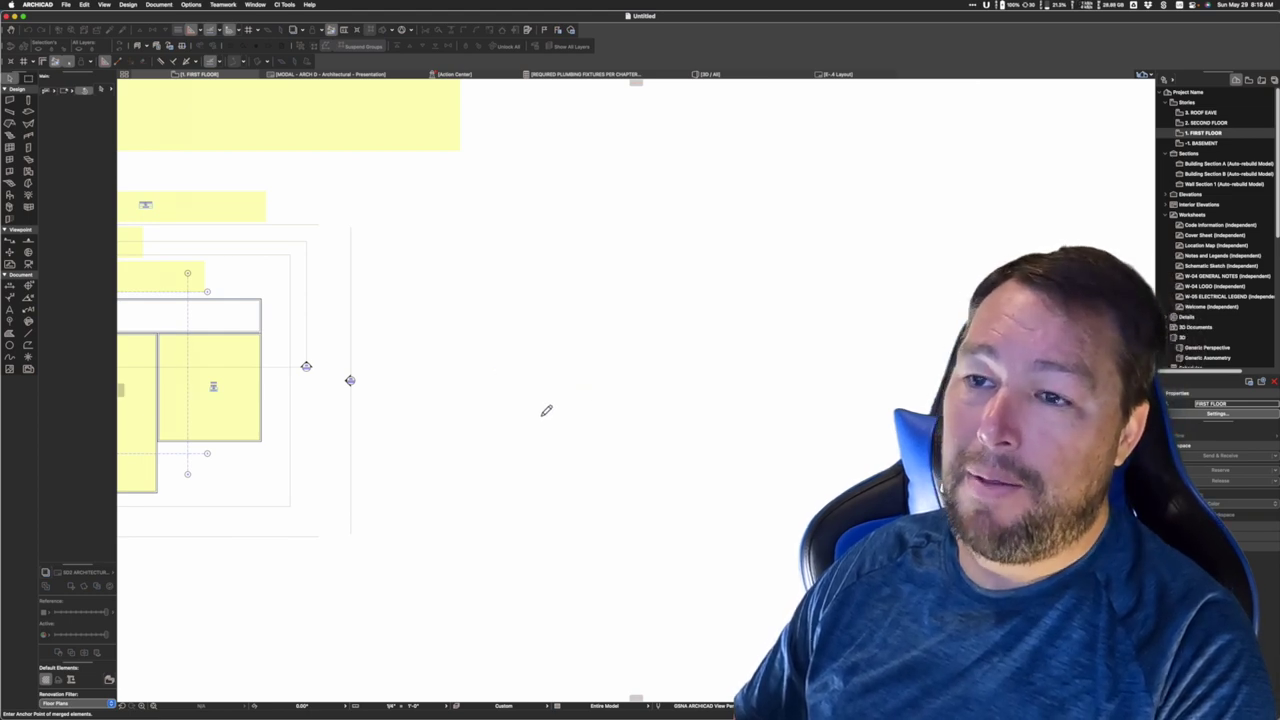
{"action": "key", "text": "Escape"}
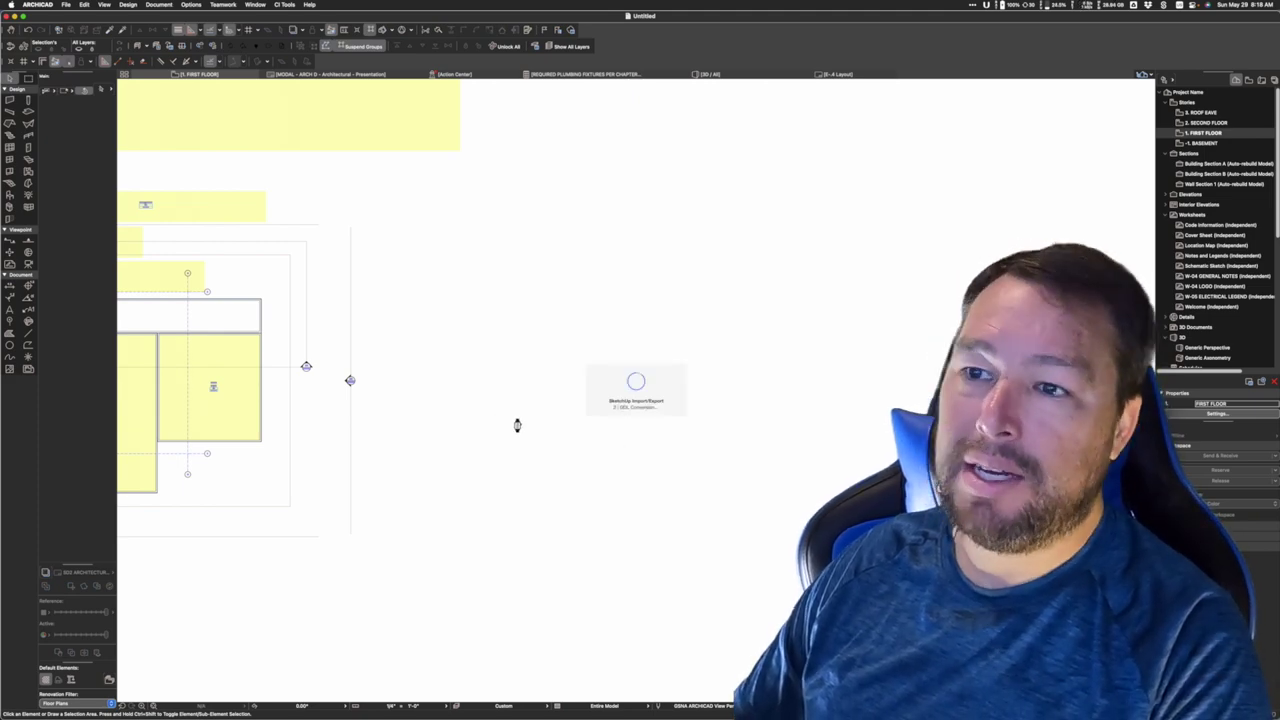
Enclose the placed supplies rack in an all-stories marquee and show the enclosed area in 3D.
{"action": "left_click", "coordinate": [26, 77]}
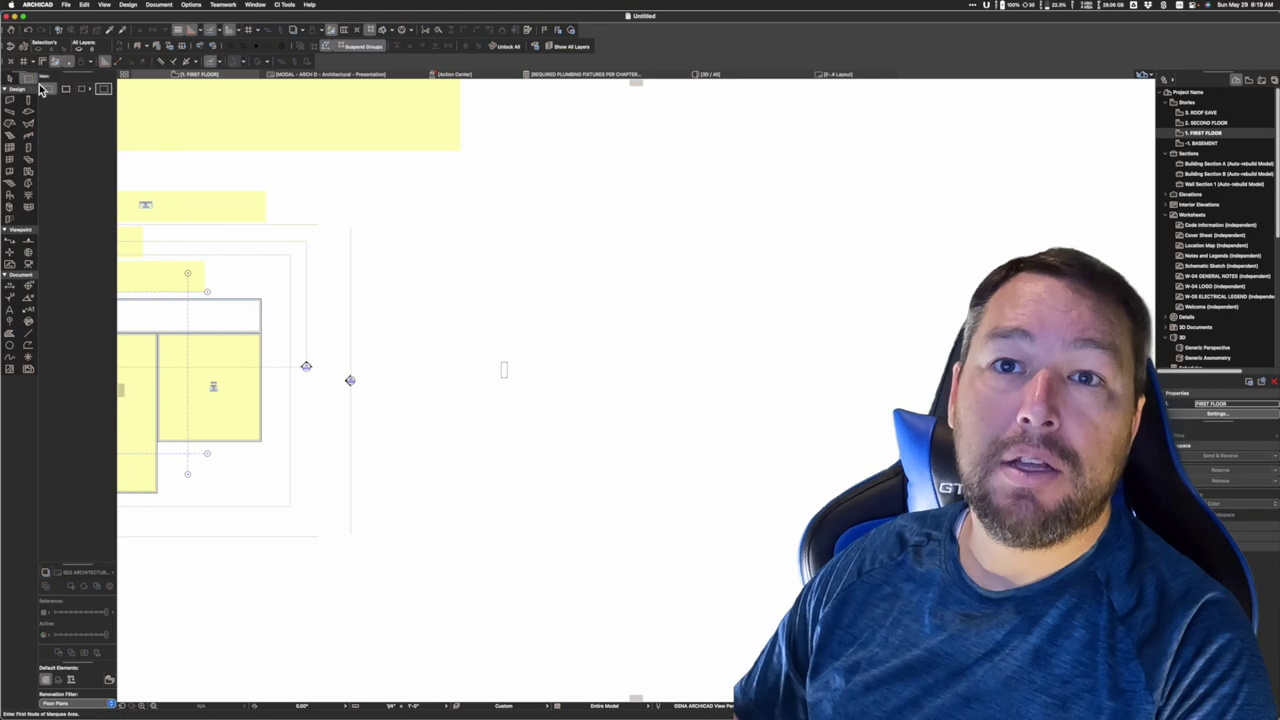
{"action": "left_click", "coordinate": [479, 353]}
{"action": "left_click", "coordinate": [529, 404]}
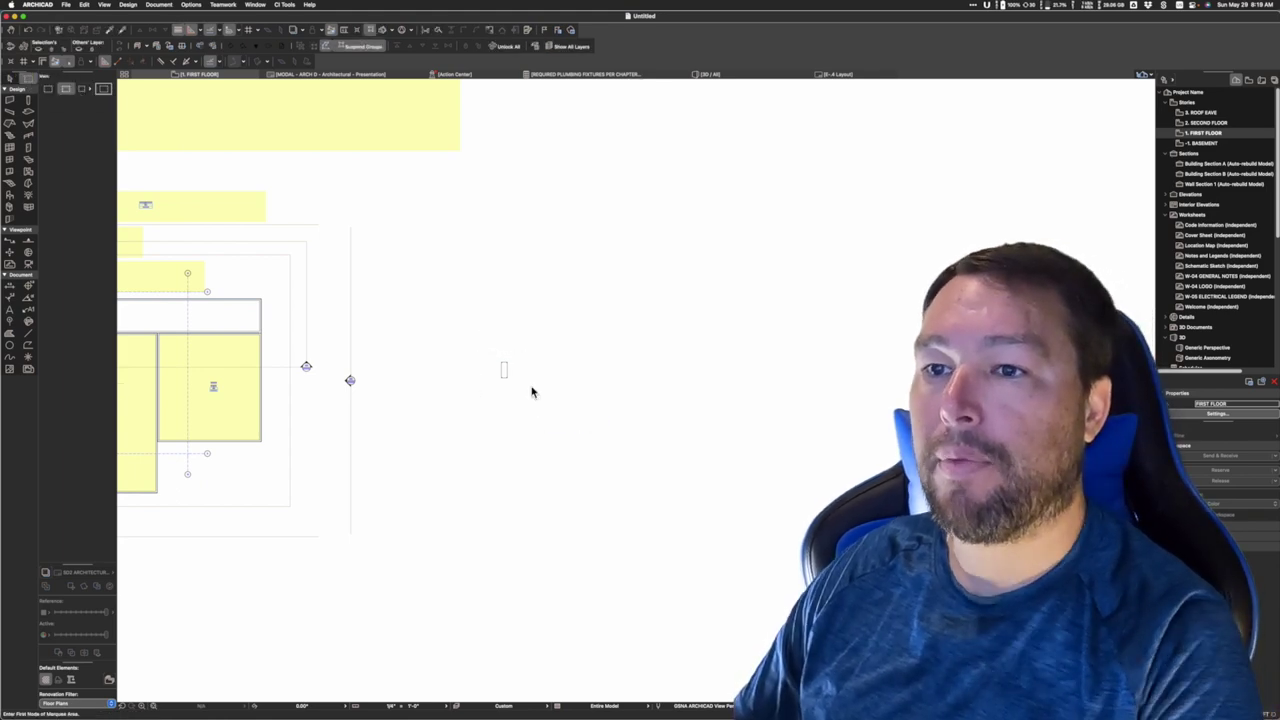
{"action": "key", "text": "F5"}
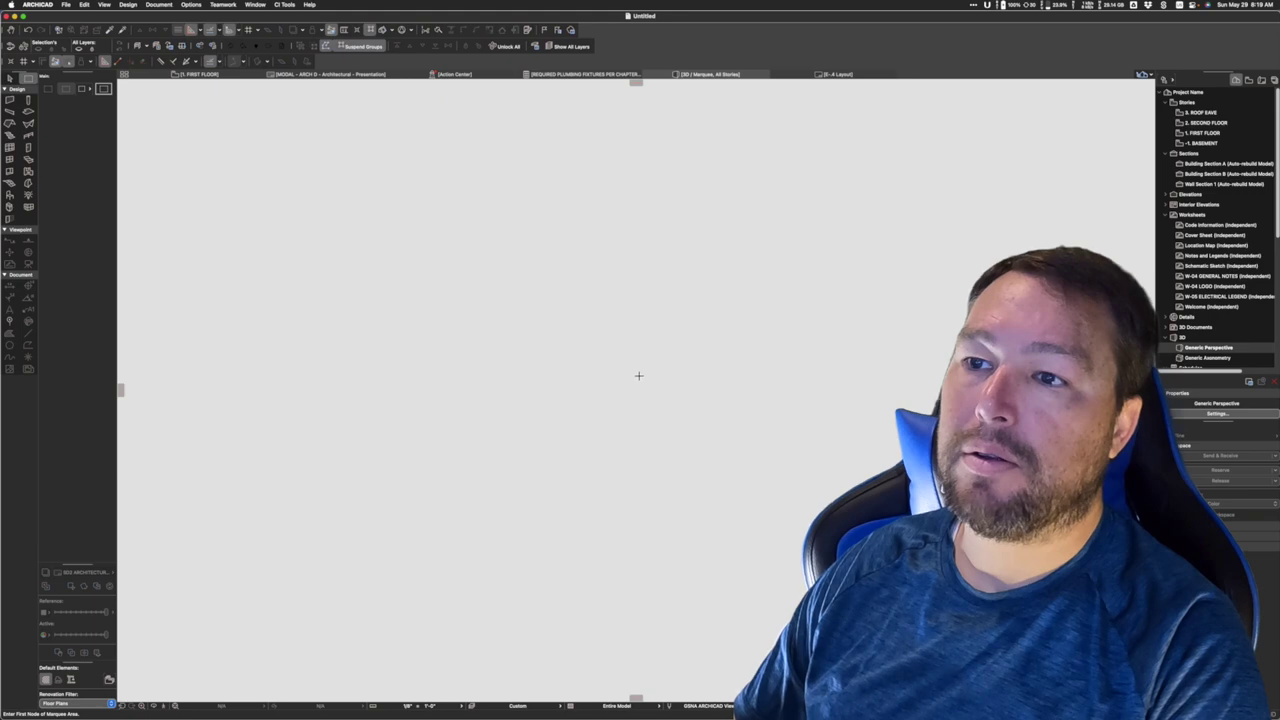
Examine the imported supplies rack in 3D from the front and select it to check its object settings.
{"action": "scroll", "coordinate": [648, 380], "scroll_direction": "up", "scroll_amount": 5}
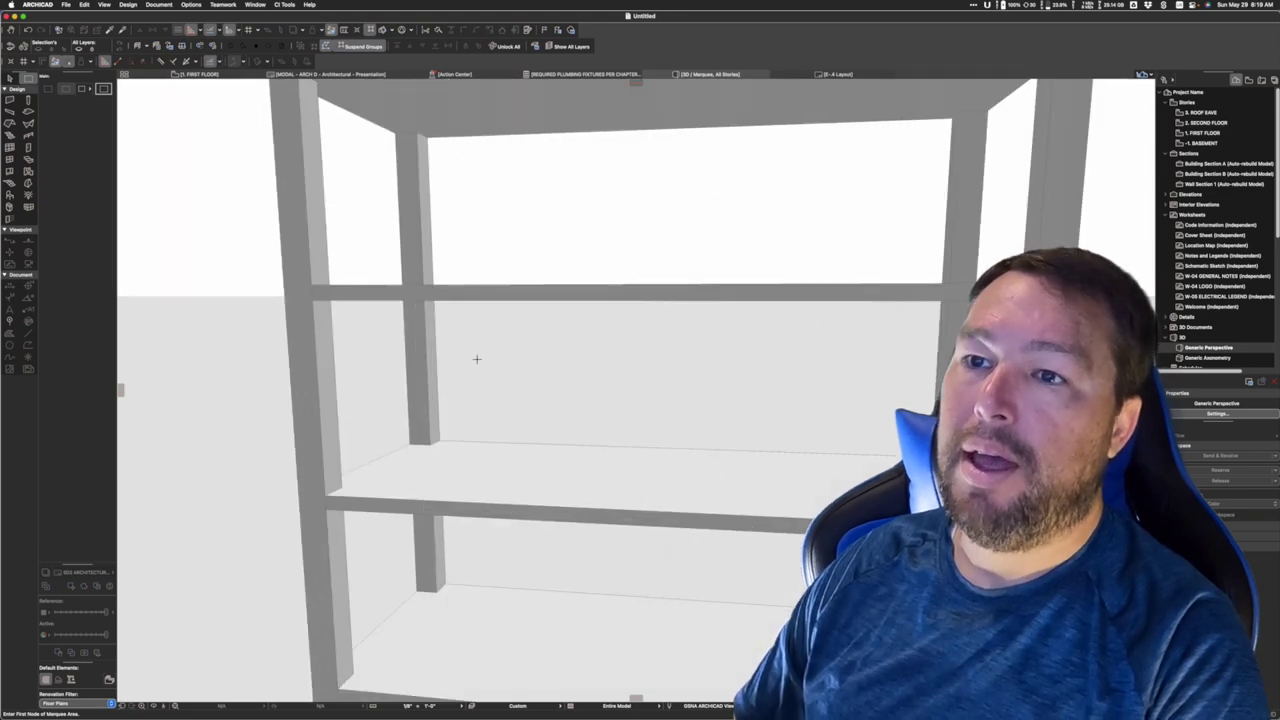
{"action": "scroll", "coordinate": [478, 358], "scroll_direction": "down", "scroll_amount": 5}
{"action": "mouse_move", "coordinate": [482, 359]}
{"action": "middle_mouse_down", "text": "shift"}
{"action": "mouse_move", "coordinate": [846, 366]}
{"action": "mouse_move", "coordinate": [730, 440]}
{"action": "mouse_move", "coordinate": [497, 366]}
{"action": "middle_mouse_up", "text": "shift"}
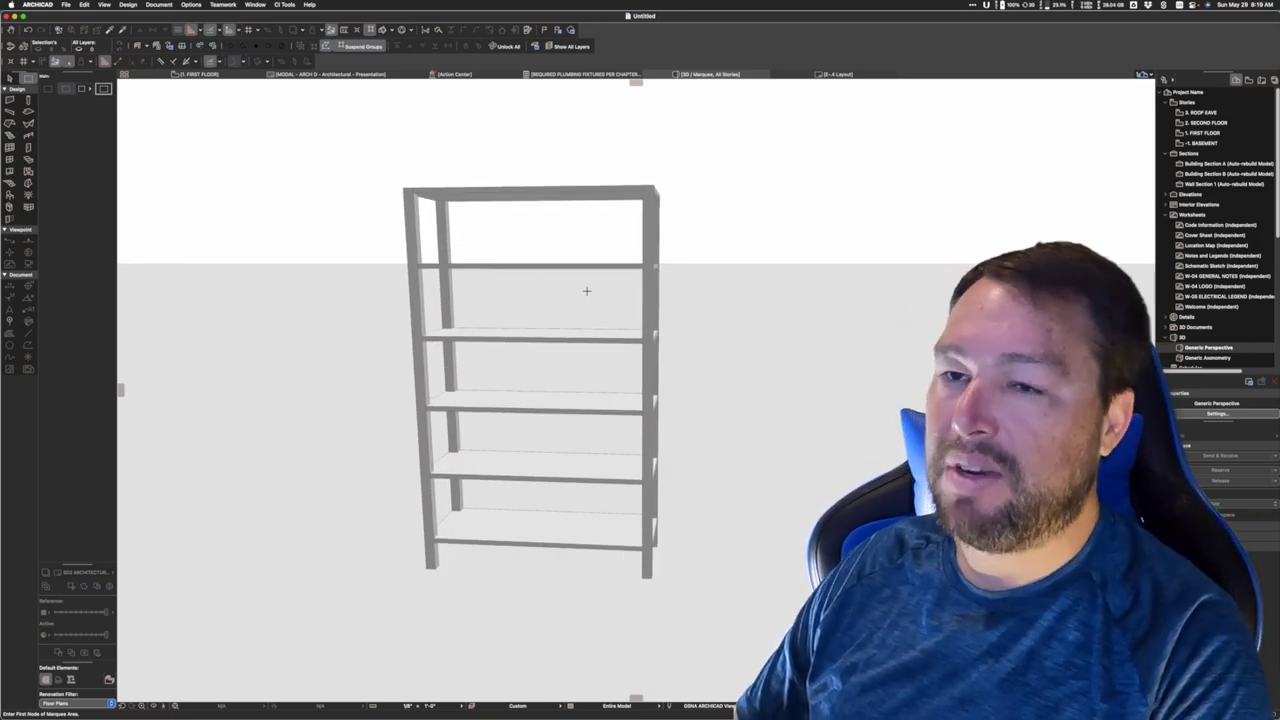
{"action": "left_click", "coordinate": [566, 346]}
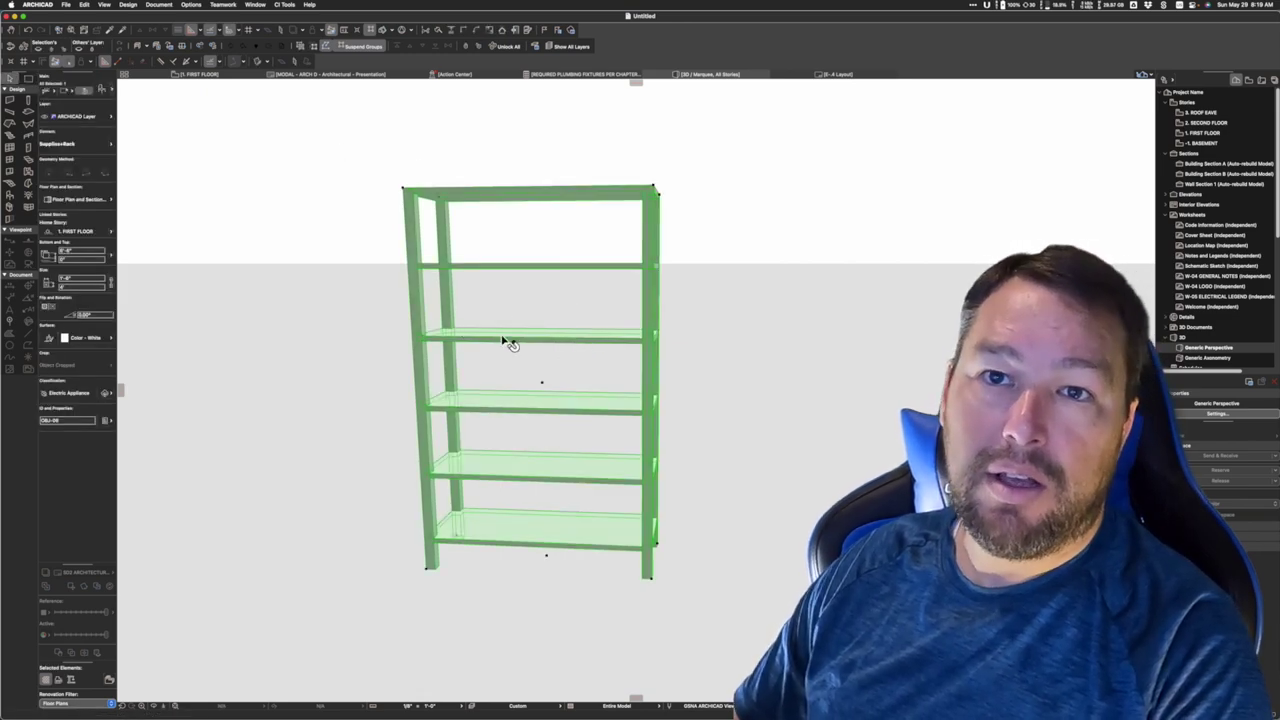
Return to the 1. FIRST FLOOR plan and place the events center DWG as a drawing at 1 inch per unit, skipping all missing references.
{"action": "left_click", "coordinate": [220, 75]}
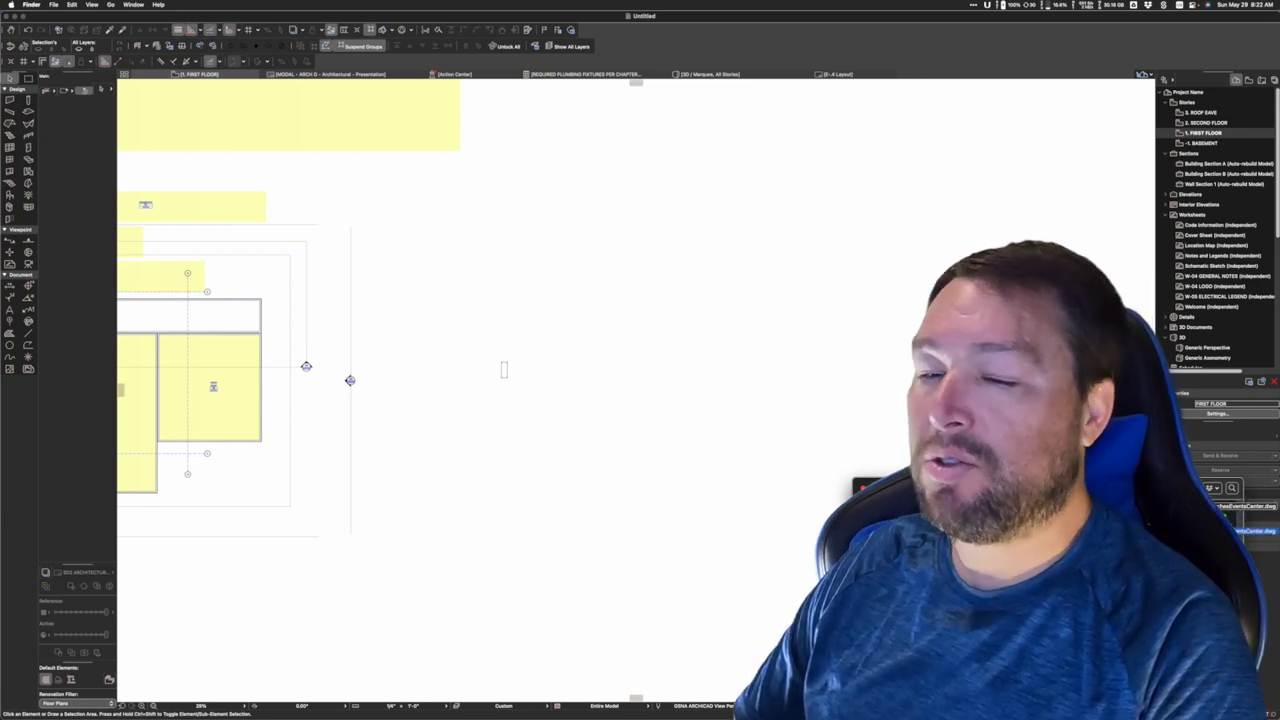
{"action": "left_click_drag", "start_coordinate": [1255, 532], "coordinate": [711, 416]}
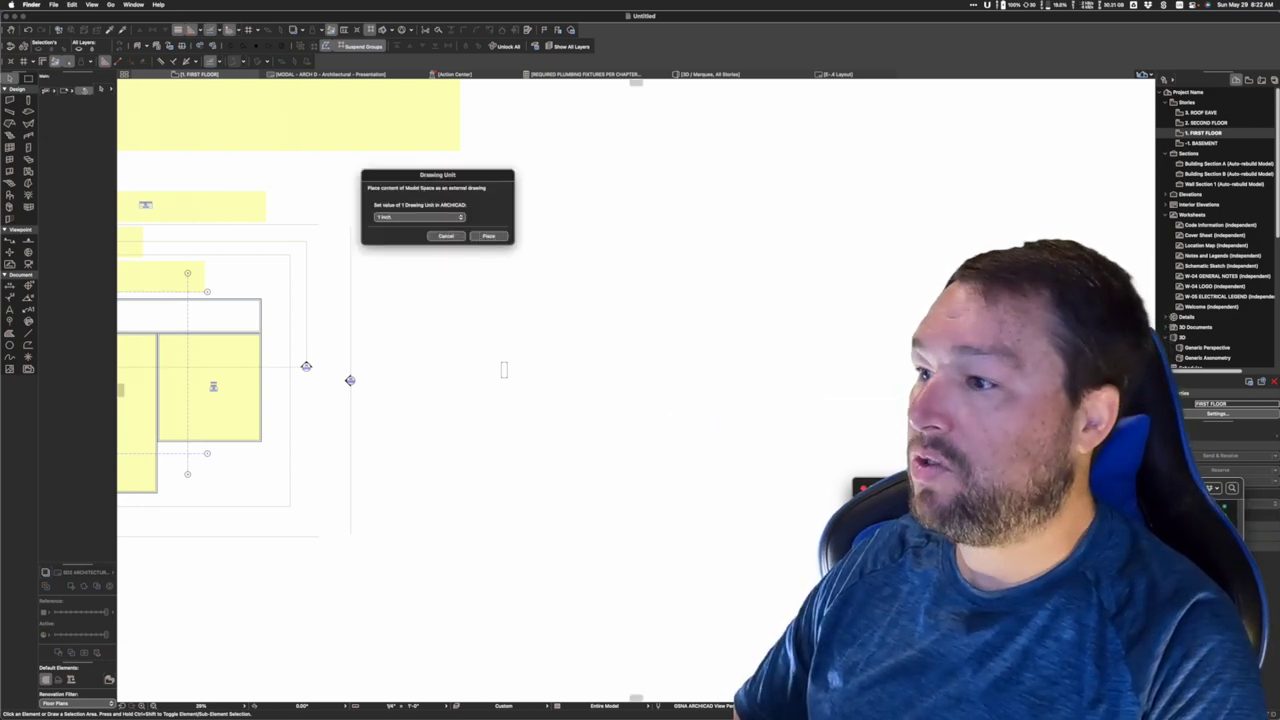
{"action": "left_click", "coordinate": [489, 237]}
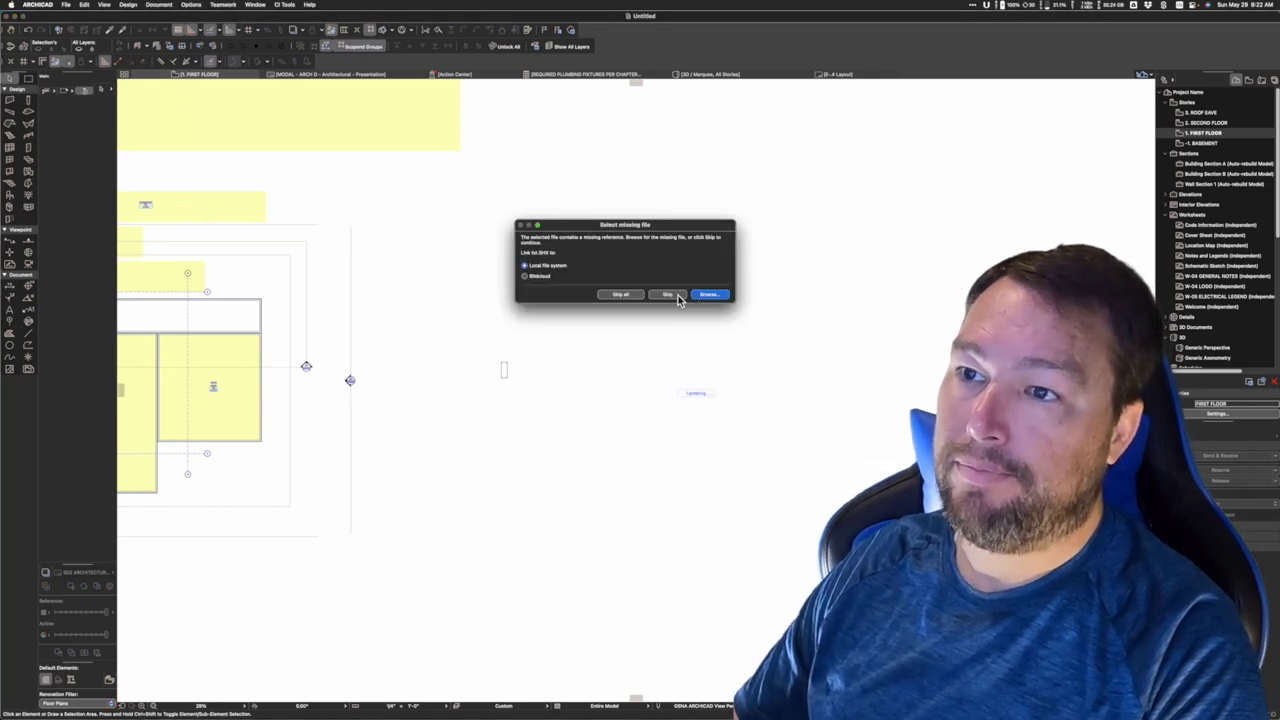
{"action": "left_click", "coordinate": [619, 296]}
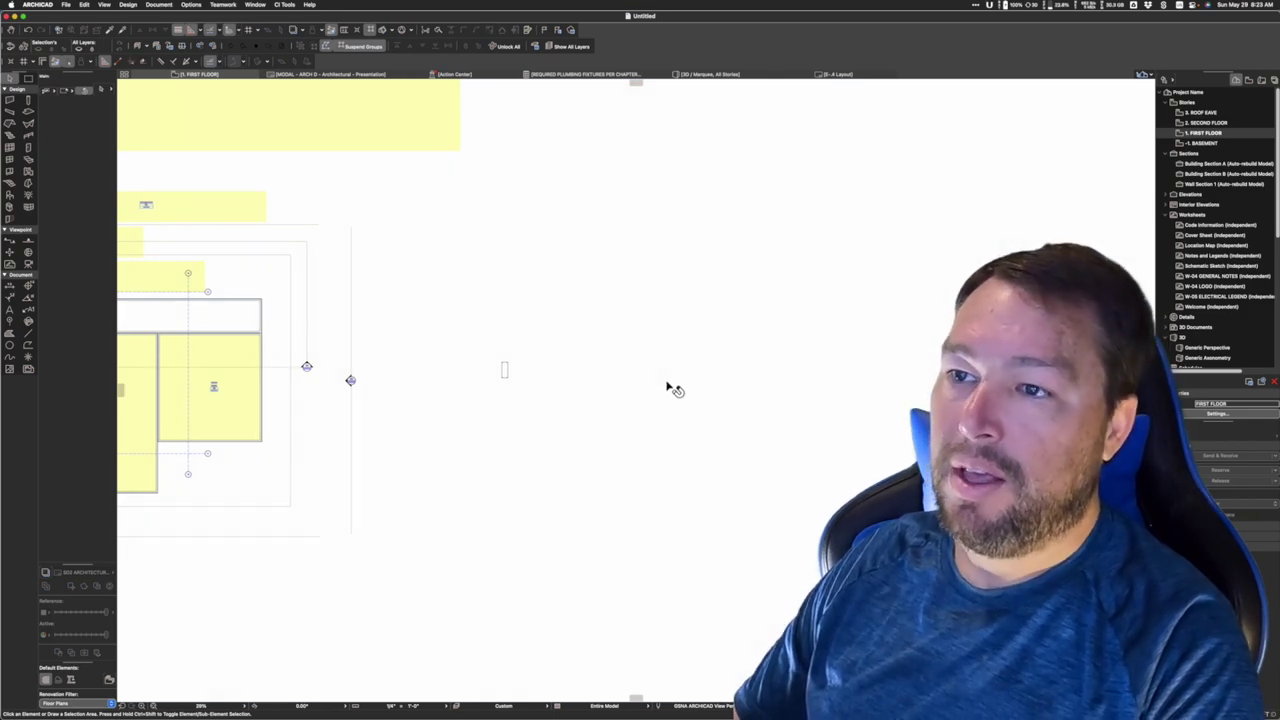
Locate the placed DWG drawing far from the building, select it and examine its floor plan.
{"action": "left_click", "coordinate": [153, 706]}
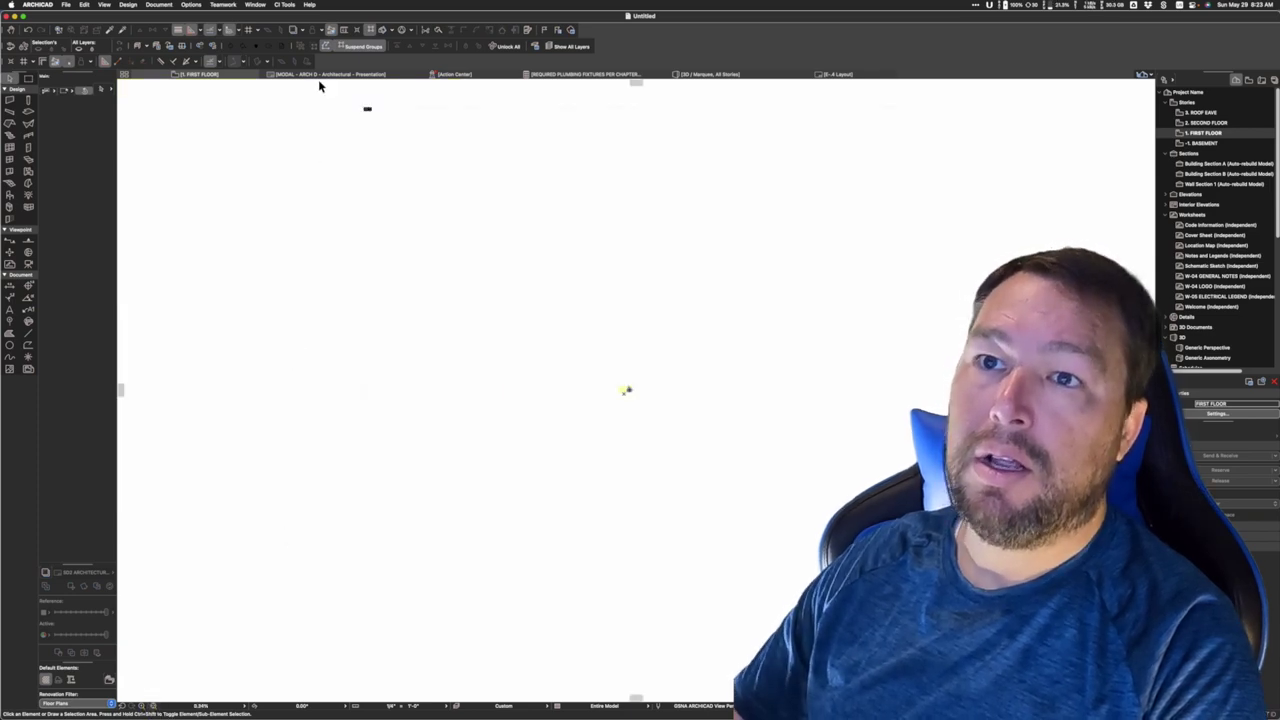
{"action": "scroll", "coordinate": [362, 112], "scroll_direction": "up", "scroll_amount": 3}
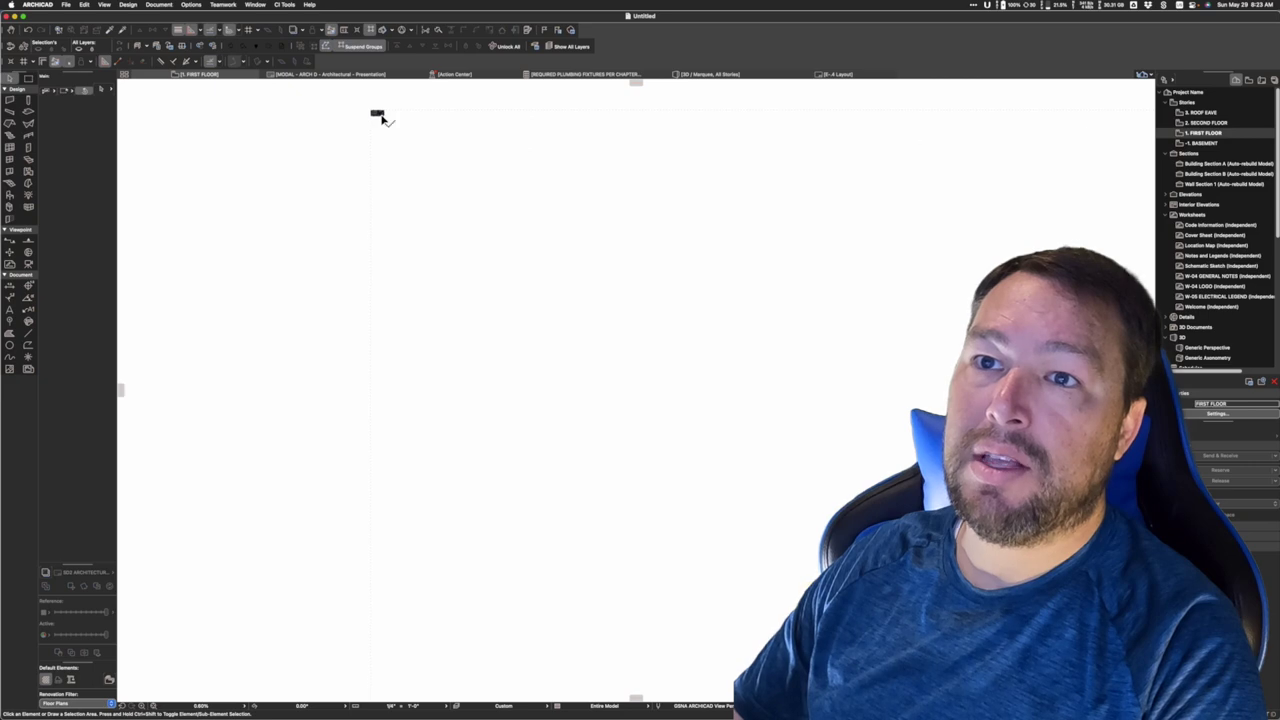
{"action": "left_click", "coordinate": [381, 115]}
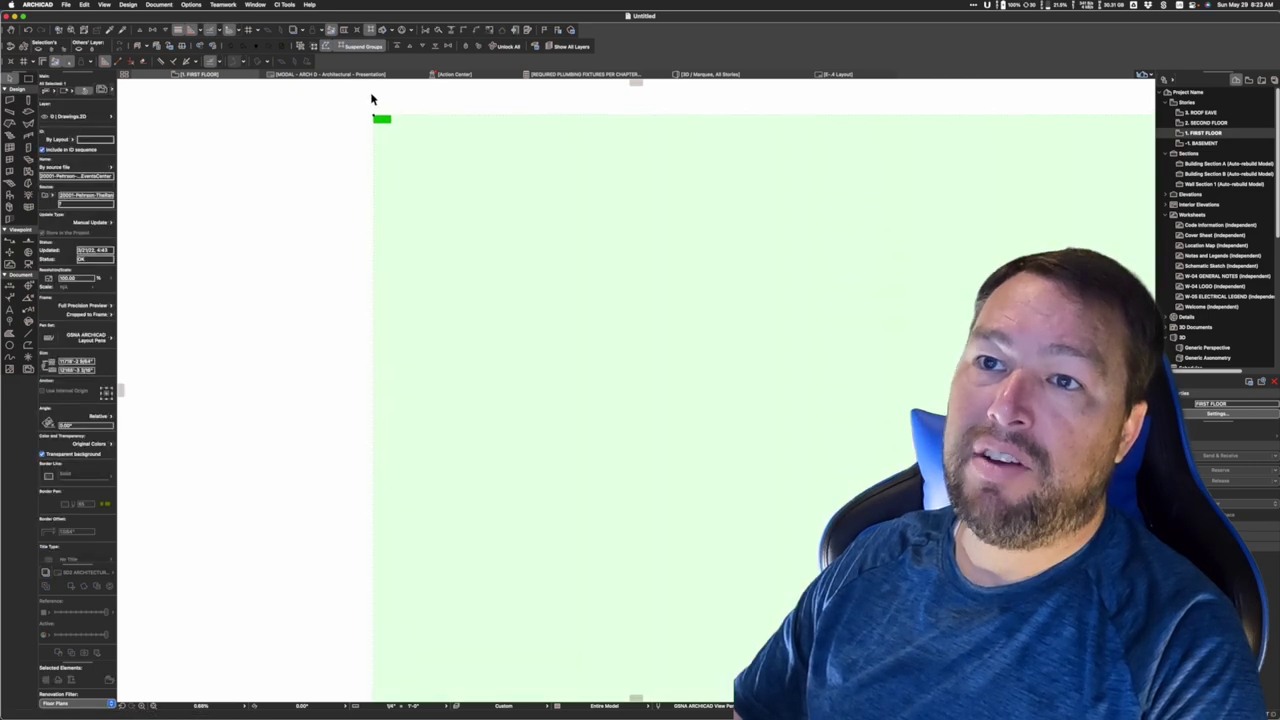
{"action": "scroll", "coordinate": [383, 120], "scroll_direction": "up", "scroll_amount": 5}
{"action": "scroll", "coordinate": [379, 125], "scroll_direction": "up", "scroll_amount": 6}
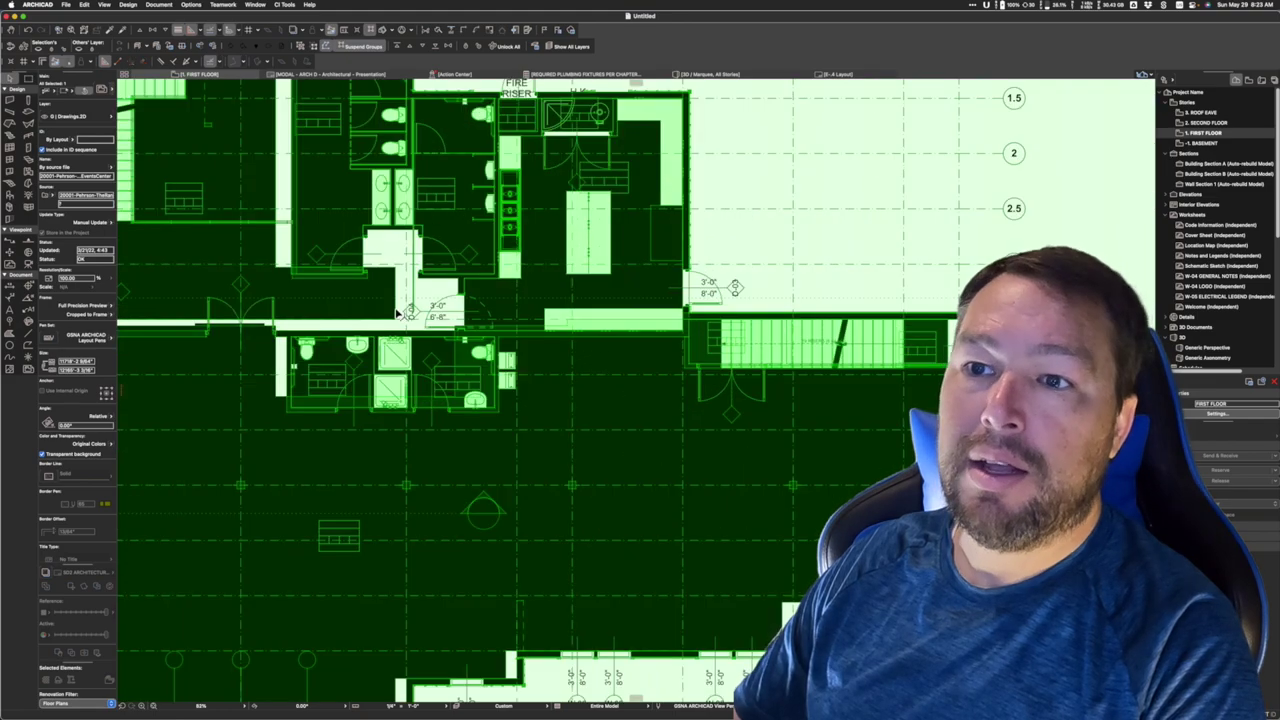
{"action": "scroll", "coordinate": [402, 311], "scroll_direction": "up", "scroll_amount": 3}
{"action": "scroll", "coordinate": [743, 297], "scroll_direction": "down", "scroll_amount": 2}
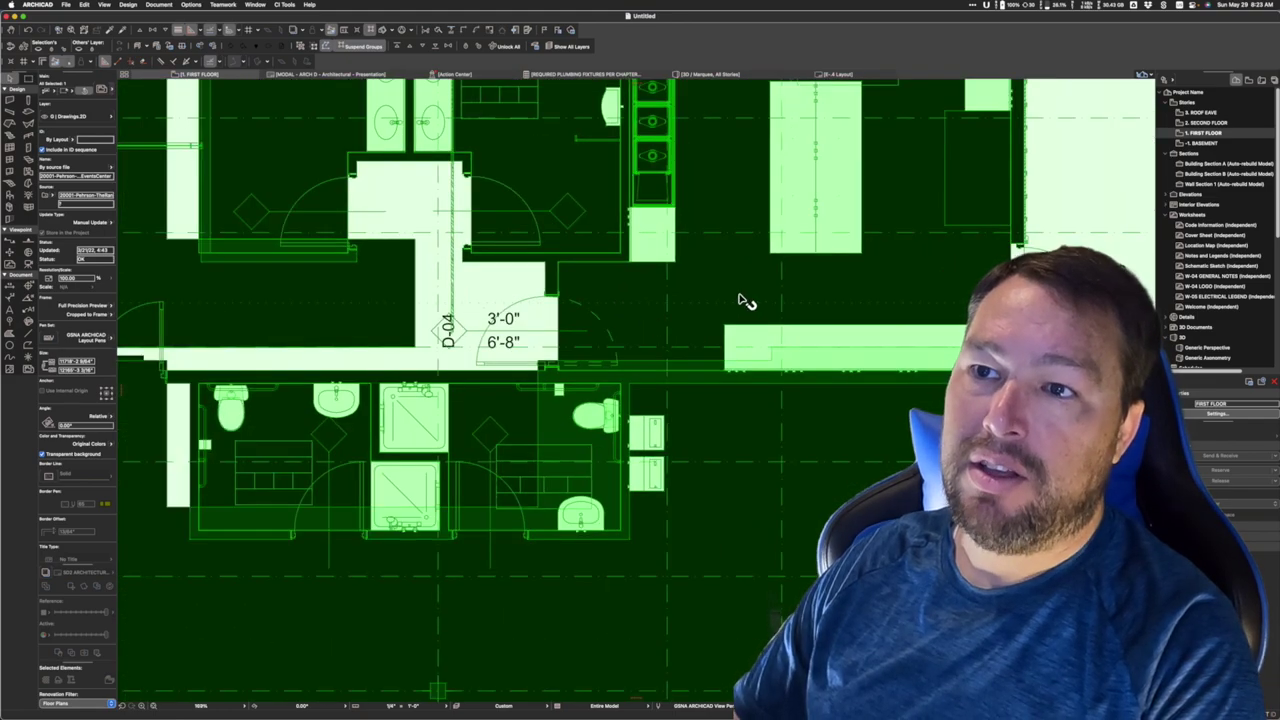
{"action": "scroll", "coordinate": [743, 297], "scroll_direction": "down", "scroll_amount": 3}
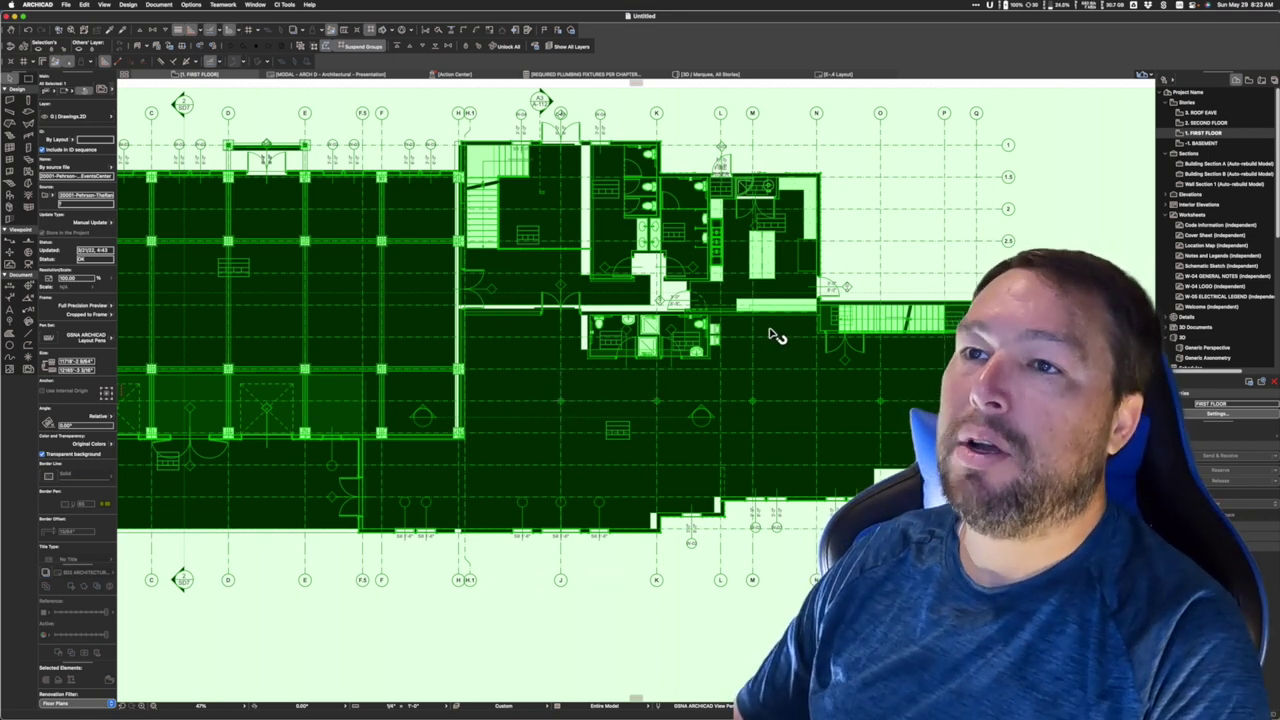
Explode the DWG drawing into the current view using the drawing's layer, without keeping the original elements, and clear the selection.
{"action": "right_click", "coordinate": [848, 188]}
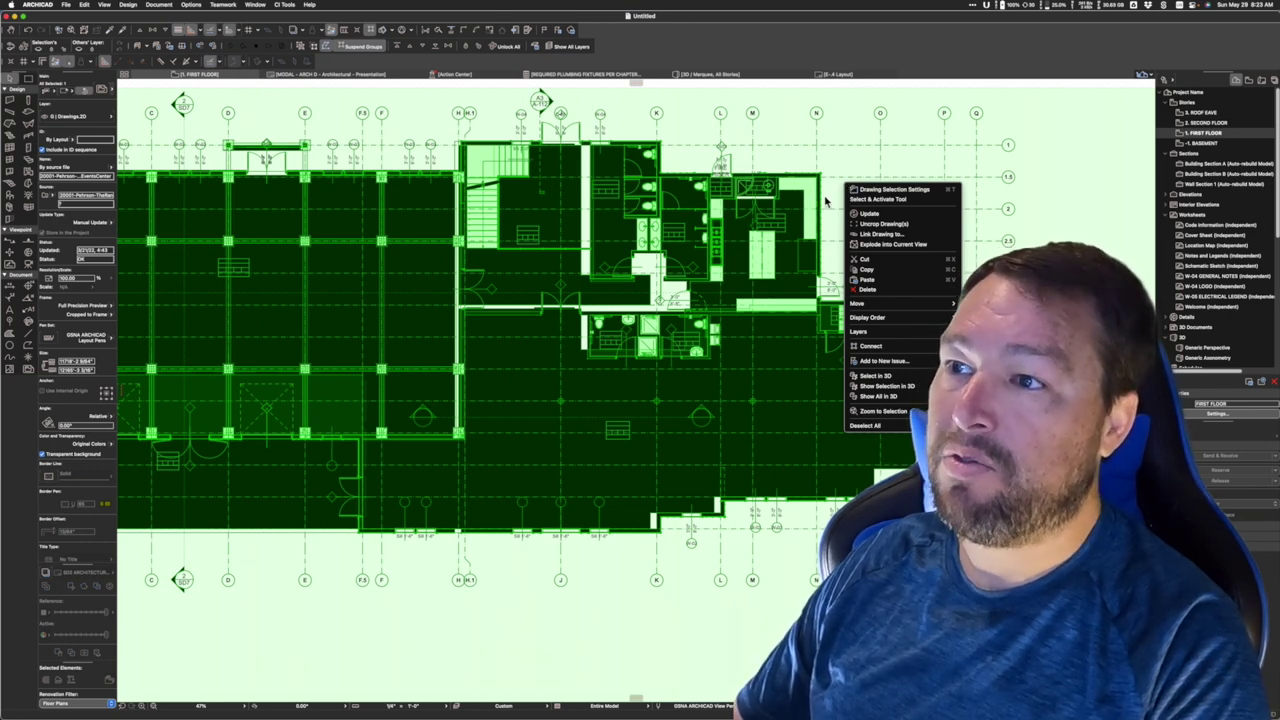
{"action": "left_click", "coordinate": [891, 245]}
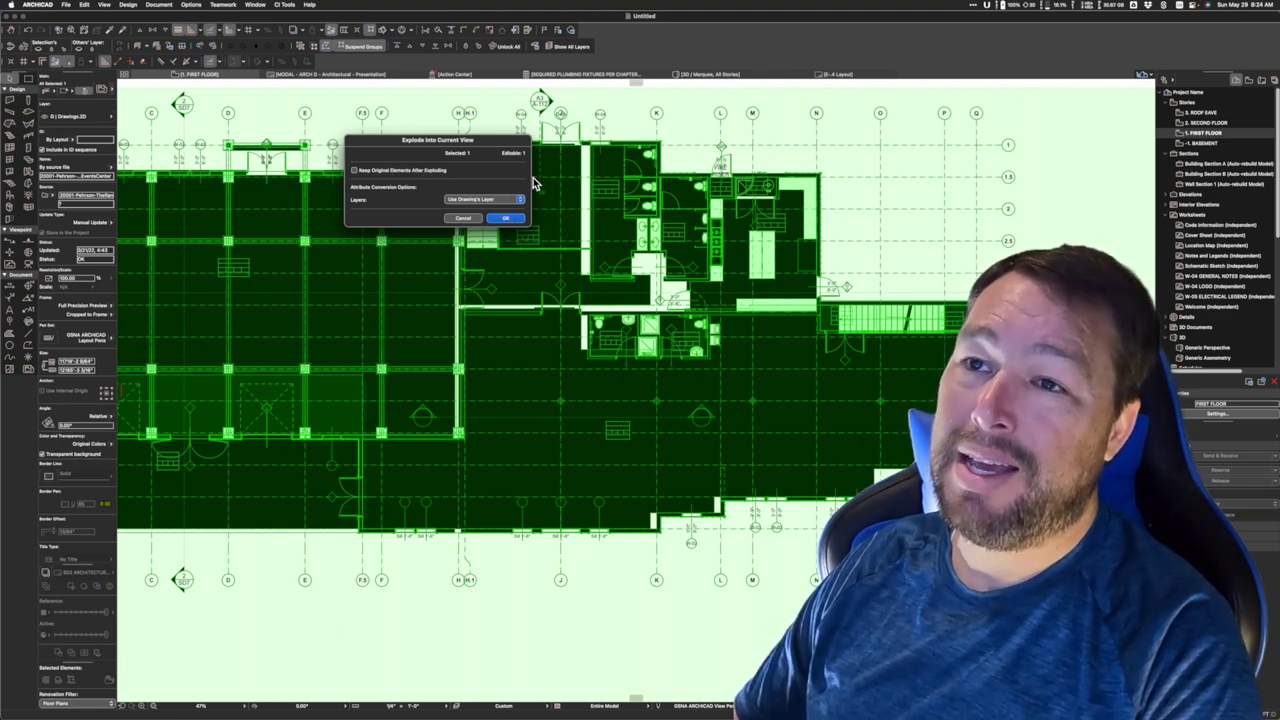
{"action": "left_click", "coordinate": [506, 219]}
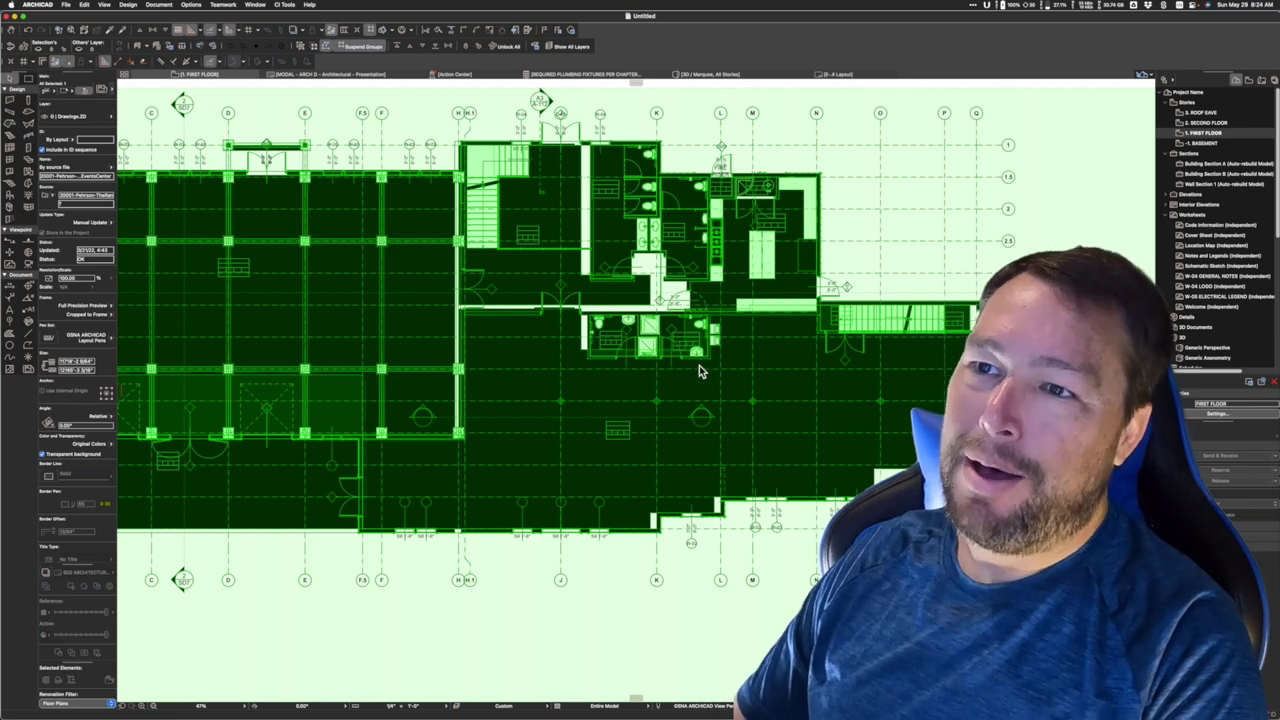
{"action": "key", "text": "Escape"}
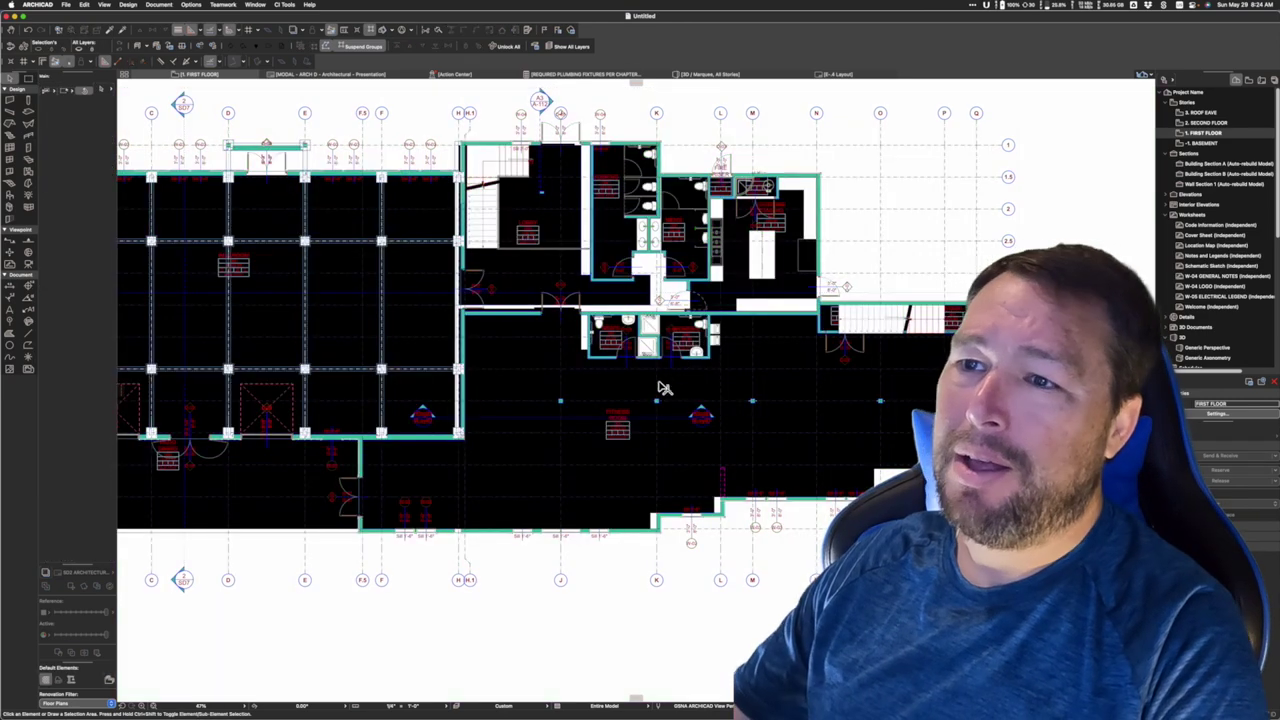
Inspect the exploded toilet and sink fills in the men's restroom by selecting them individually, and clear the selection.
{"action": "scroll", "coordinate": [612, 322], "scroll_direction": "up", "scroll_amount": 5}
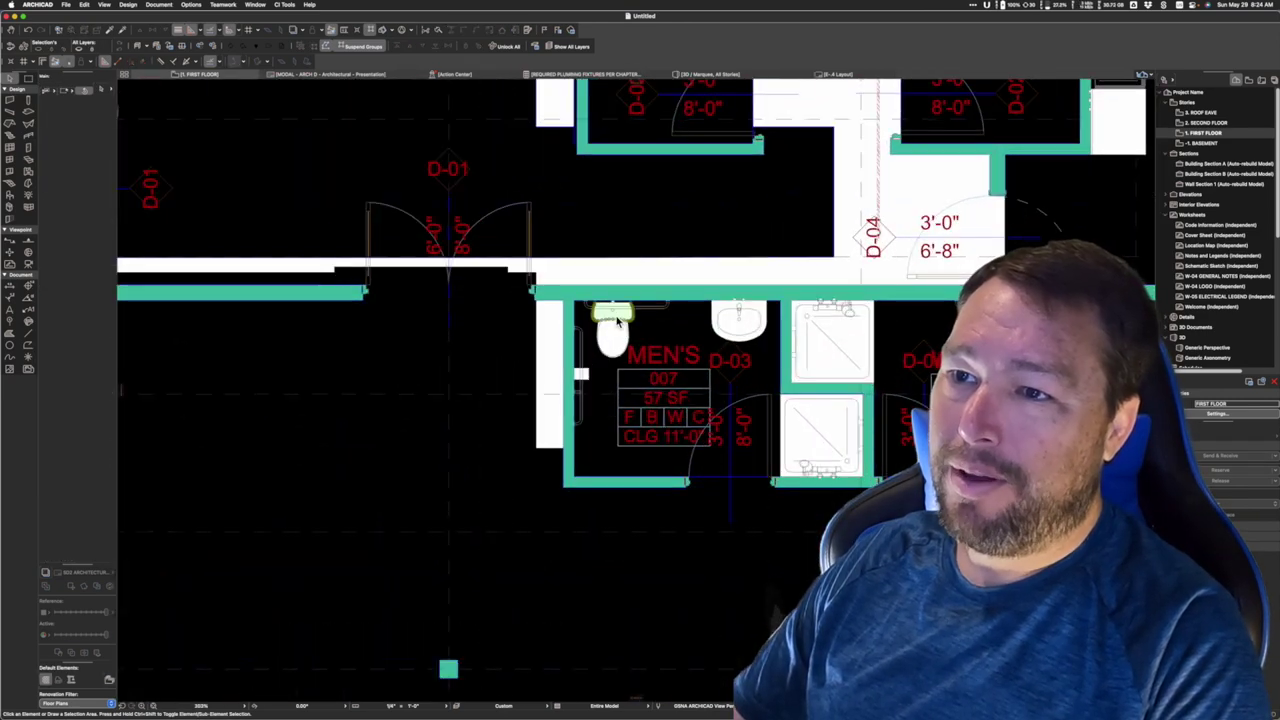
{"action": "left_click", "coordinate": [617, 321]}
{"action": "scroll", "coordinate": [620, 335], "scroll_direction": "up", "scroll_amount": 4}
{"action": "scroll", "coordinate": [640, 378], "scroll_direction": "up", "scroll_amount": 2}
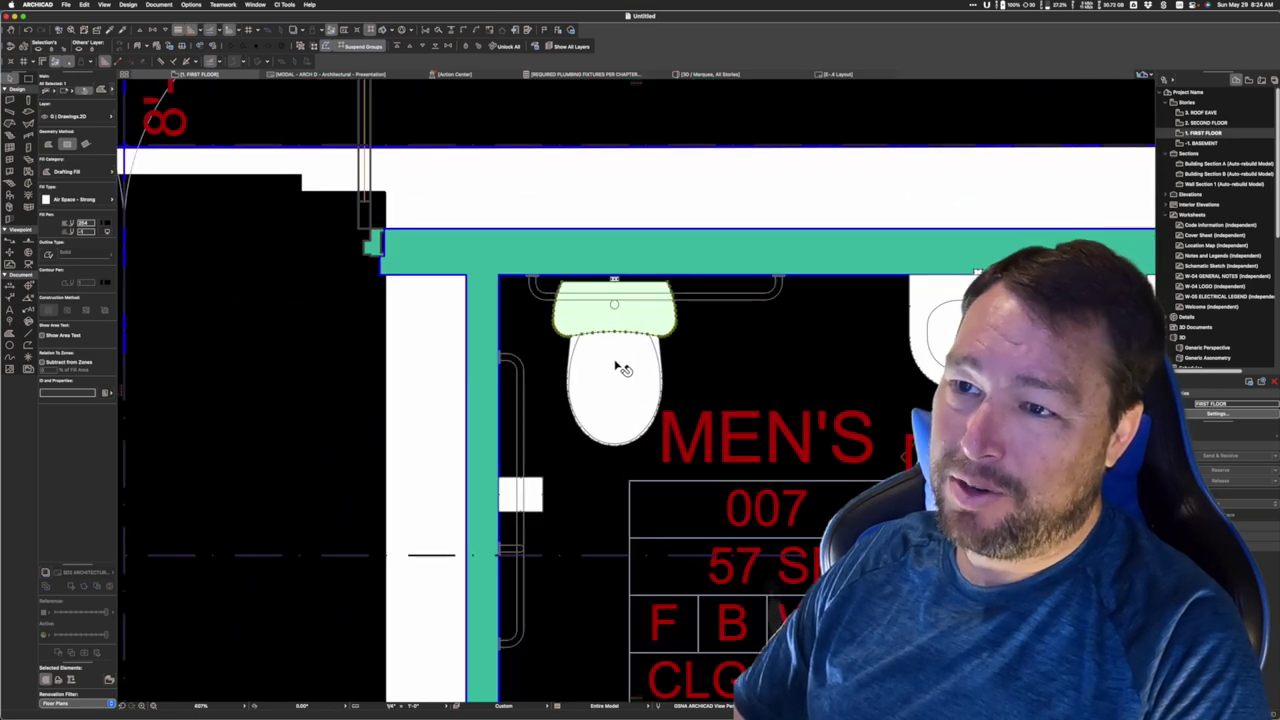
{"action": "left_click", "coordinate": [625, 366], "text": "shift"}
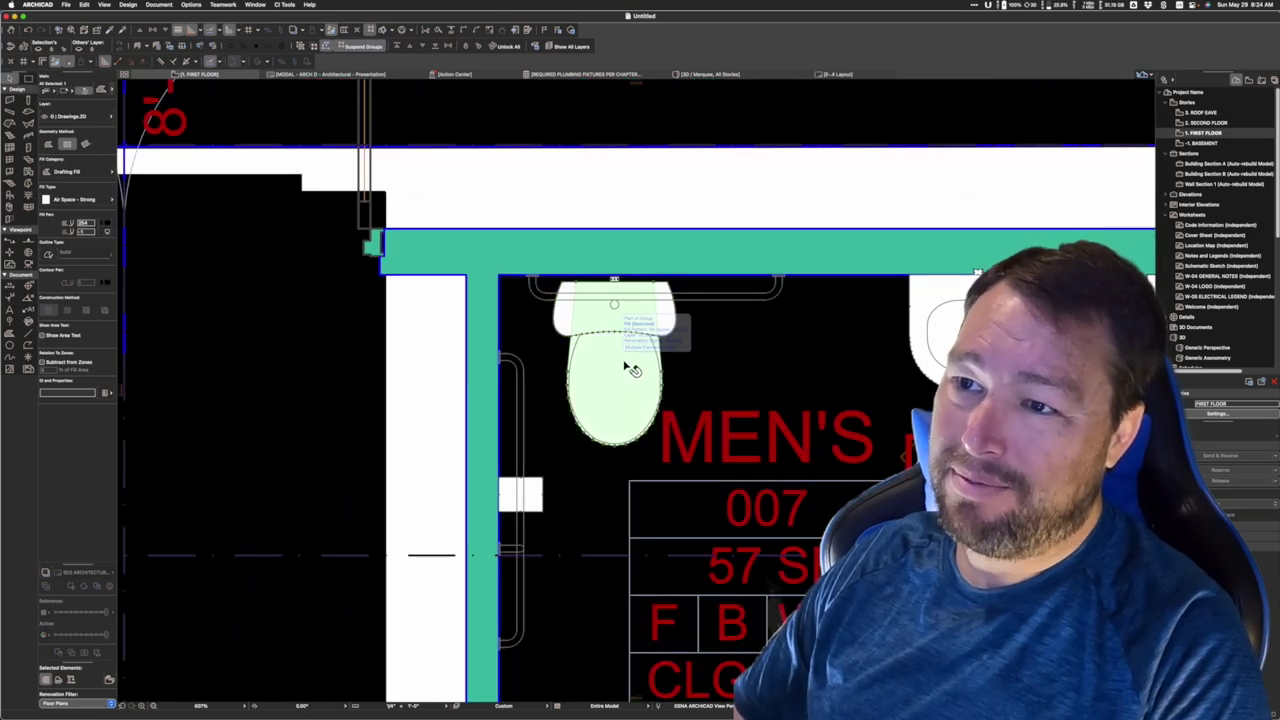
{"action": "left_click", "coordinate": [668, 314]}
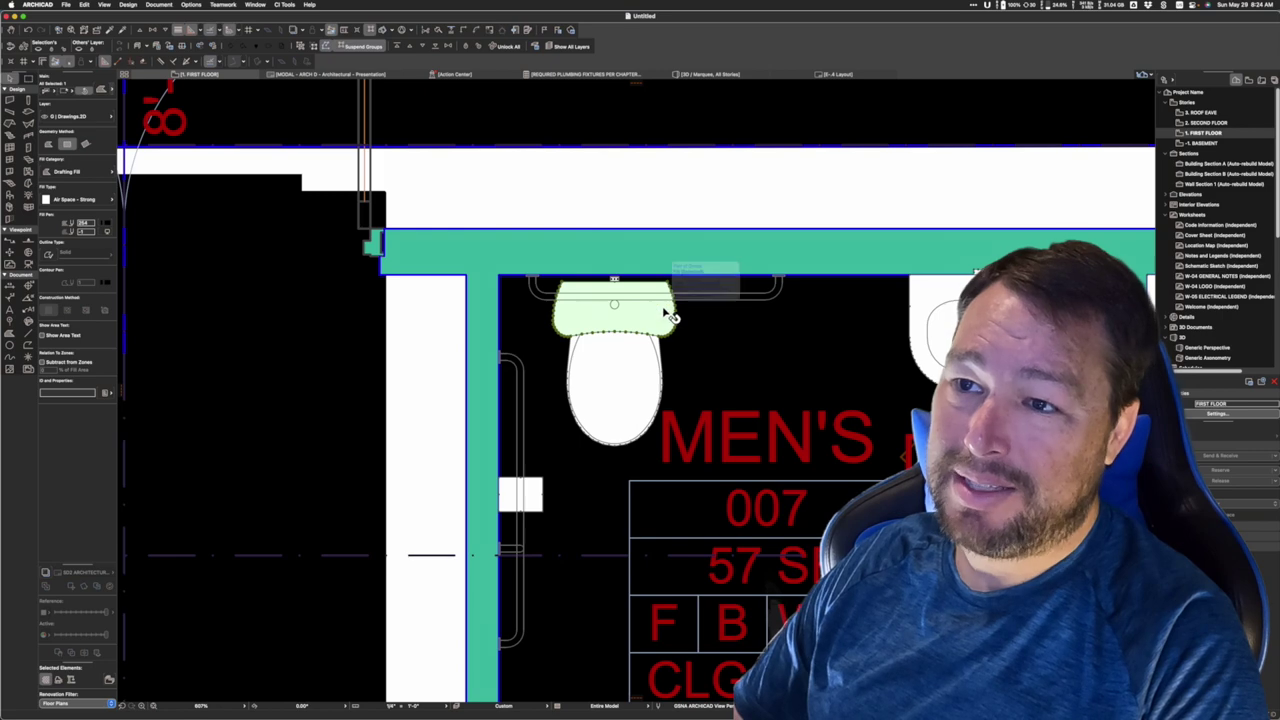
{"action": "key", "text": "Escape"}
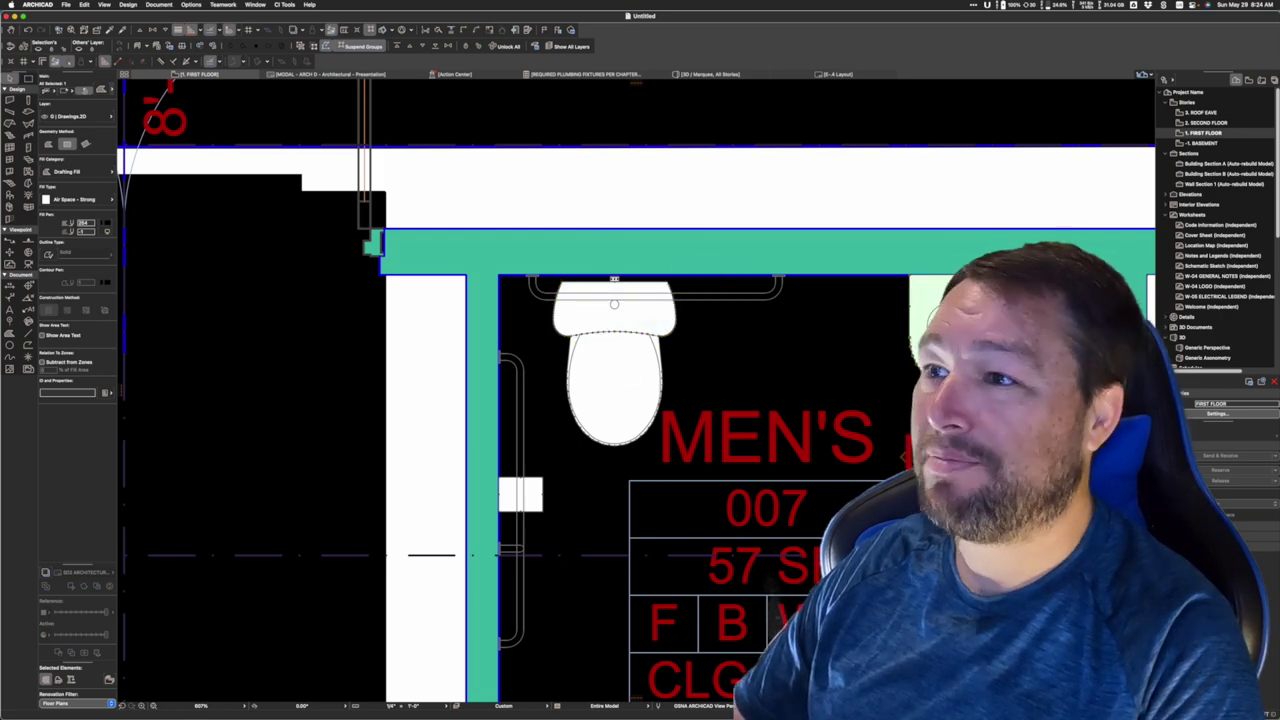
{"action": "left_click", "coordinate": [935, 310]}
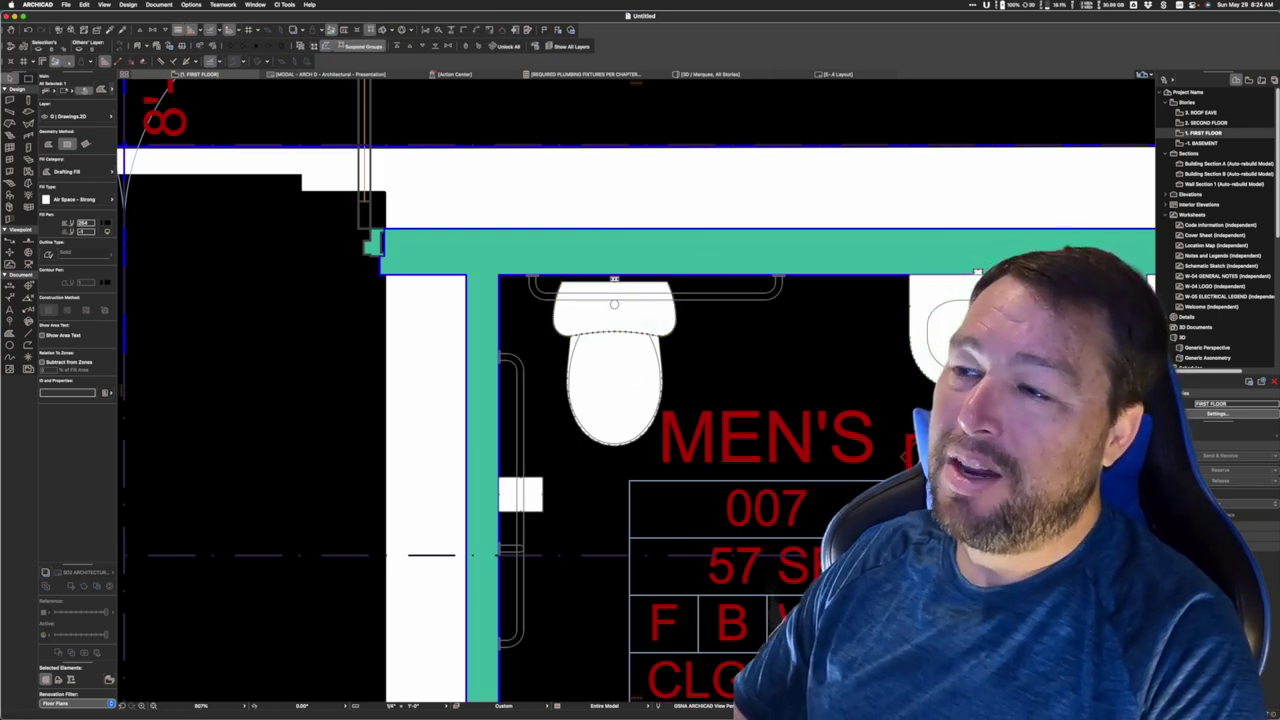
{"action": "key", "text": "Escape"}
{"action": "scroll", "coordinate": [840, 420], "scroll_direction": "down", "scroll_amount": 6}
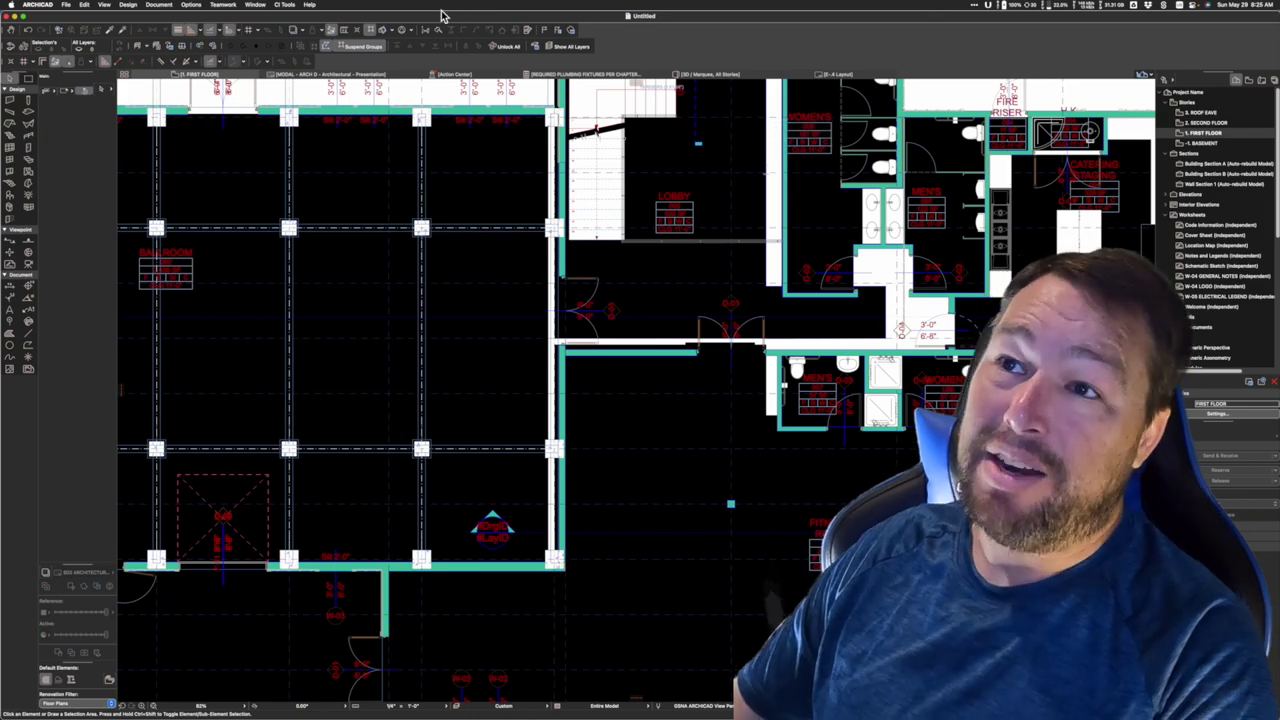
{"action": "scroll", "coordinate": [668, 250], "scroll_direction": "down", "scroll_amount": 3}
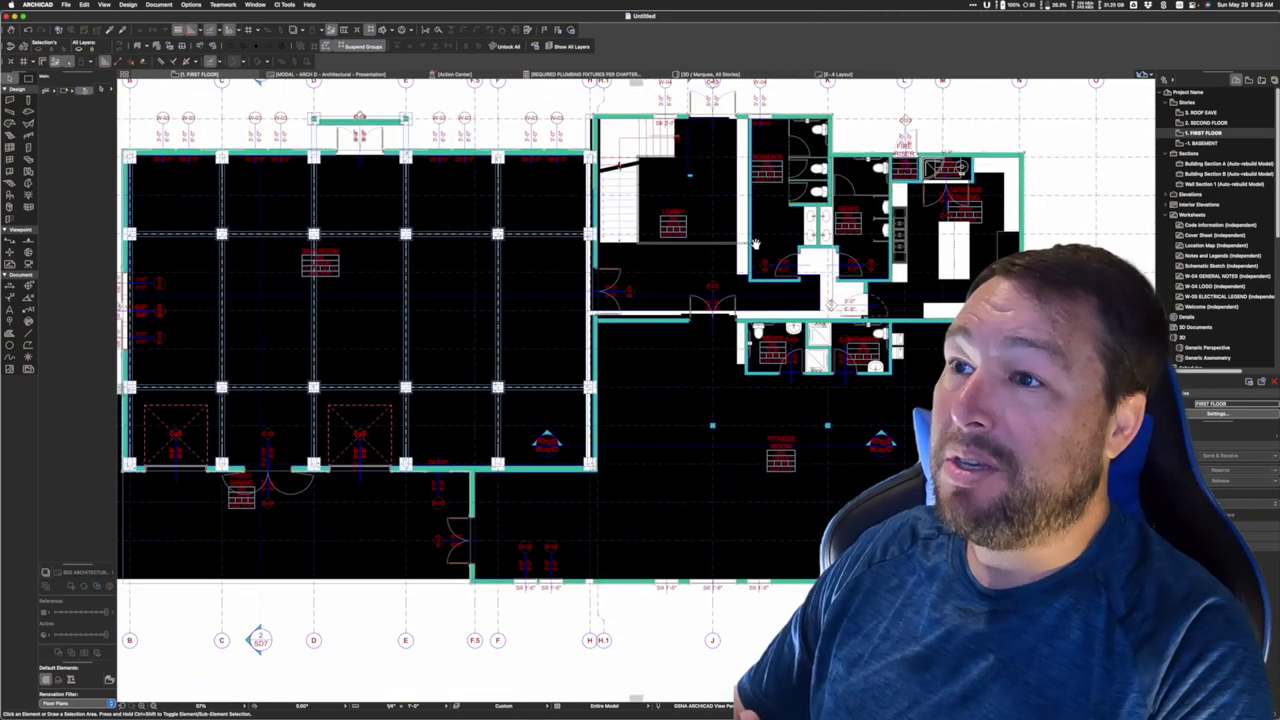
{"action": "scroll", "coordinate": [660, 240], "scroll_direction": "down", "scroll_amount": 3}
{"action": "scroll", "coordinate": [658, 235], "scroll_direction": "down", "scroll_amount": 1}
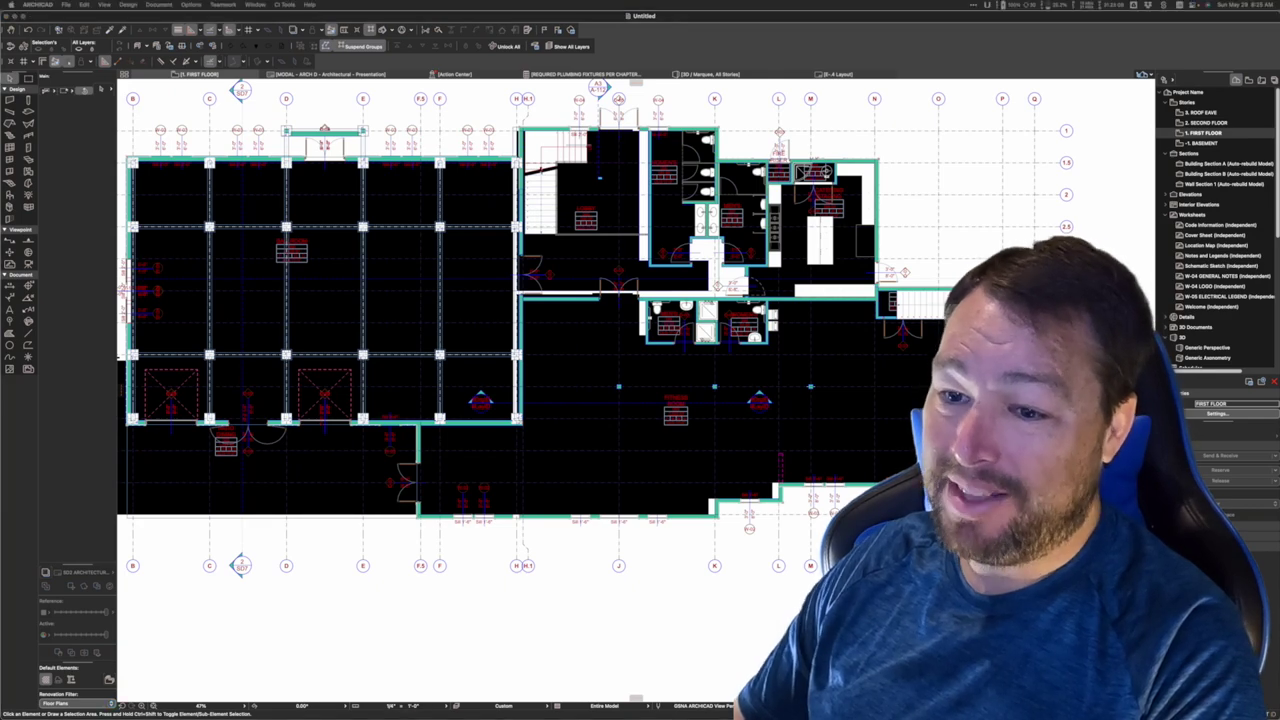
Switch to Safari and open the bimobject.com website.
{"action": "key", "text": "super+Tab"}
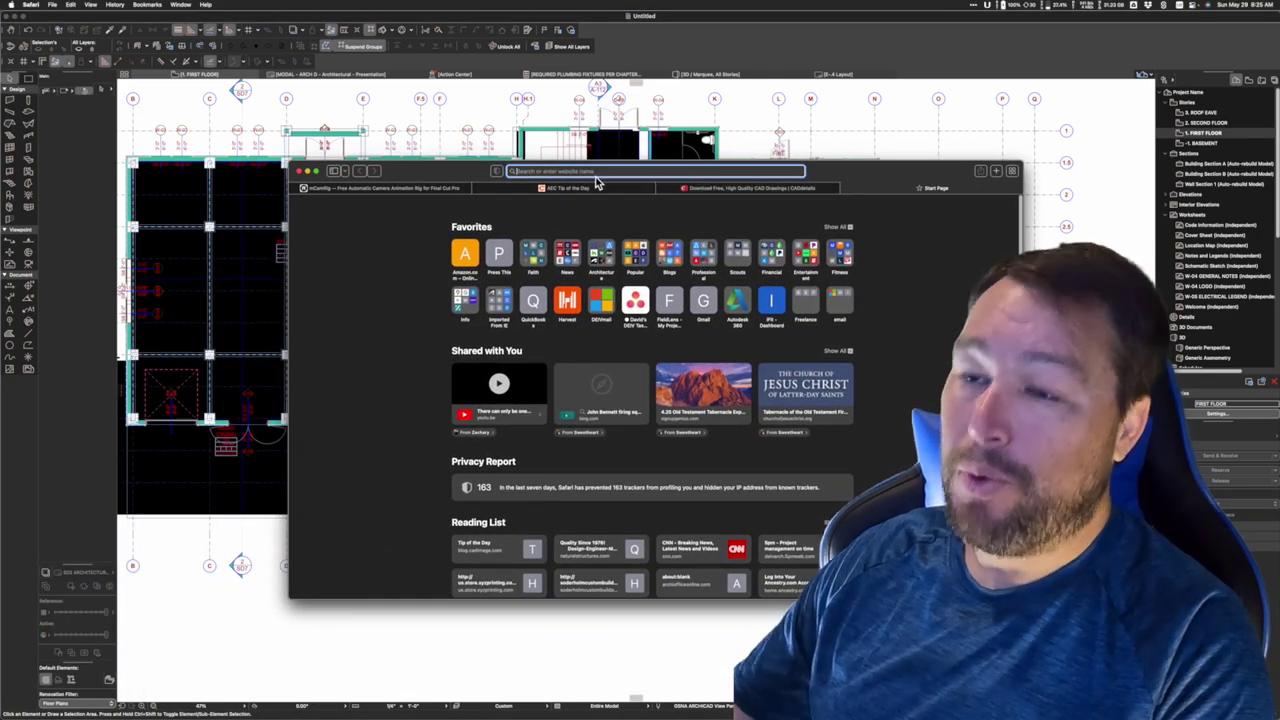
{"action": "type", "text": "bimobject.com"}
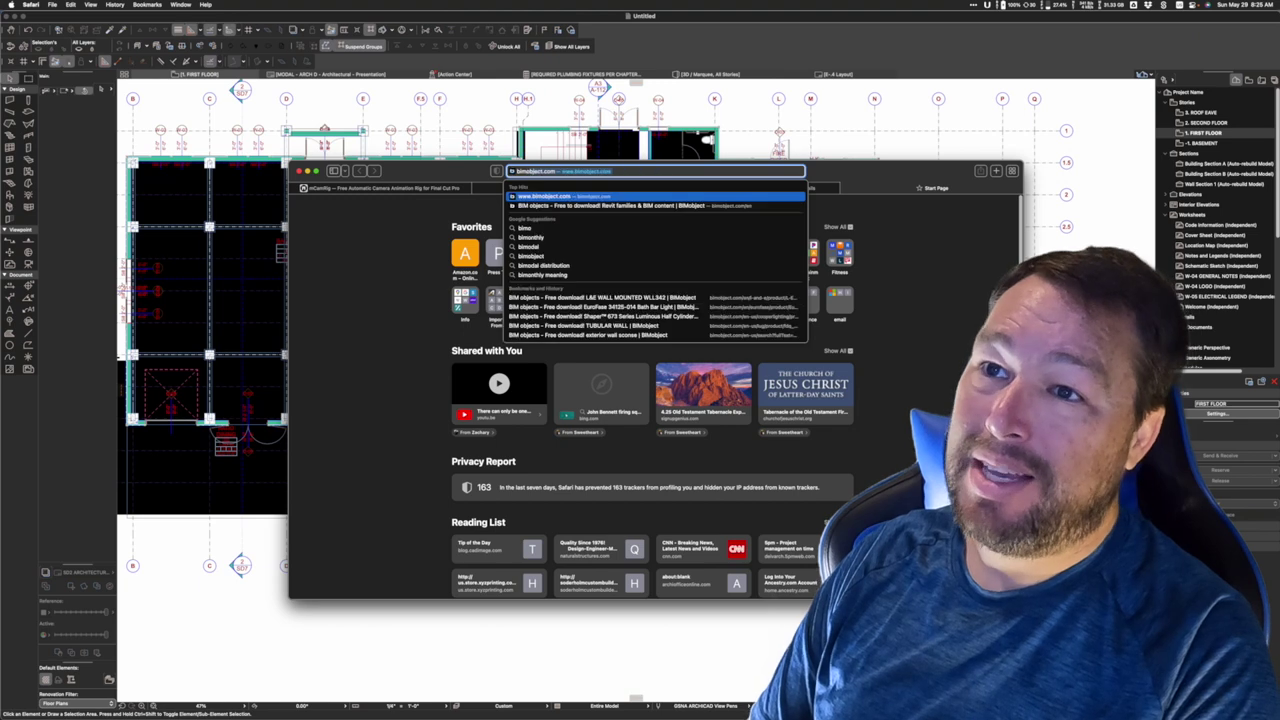
{"action": "key", "text": "Return"}
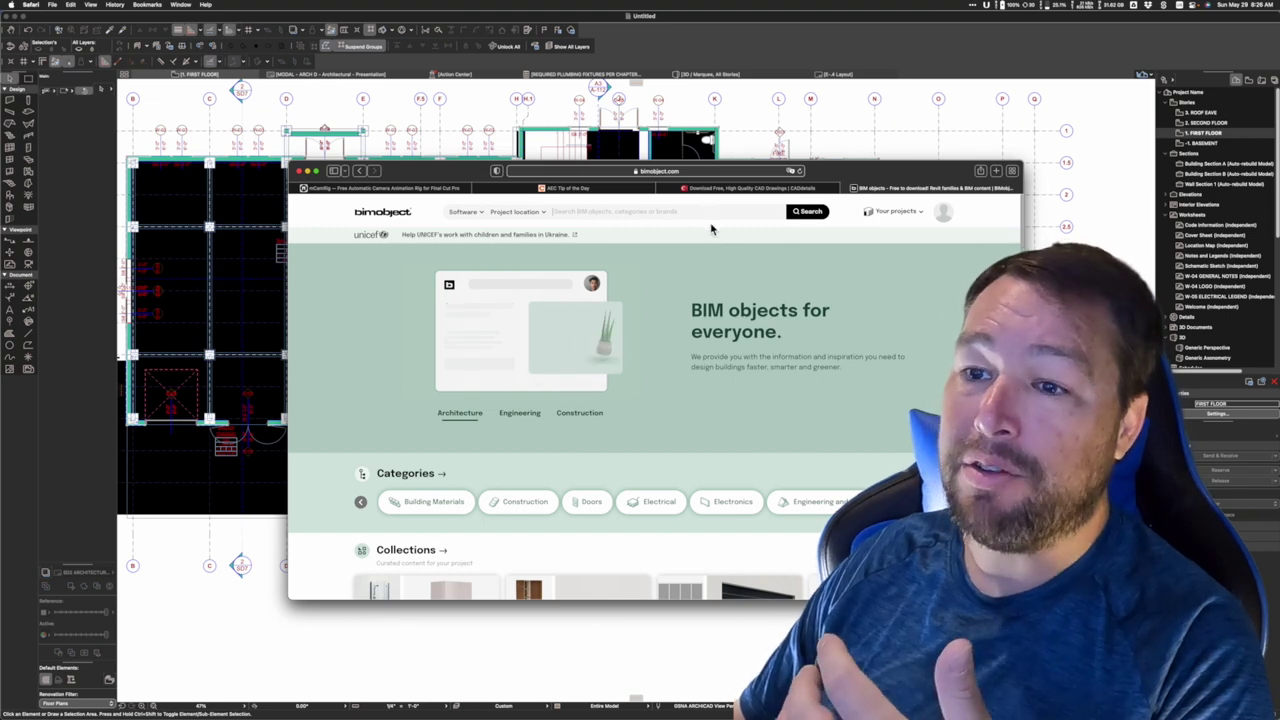
{"action": "left_click", "coordinate": [897, 212]}
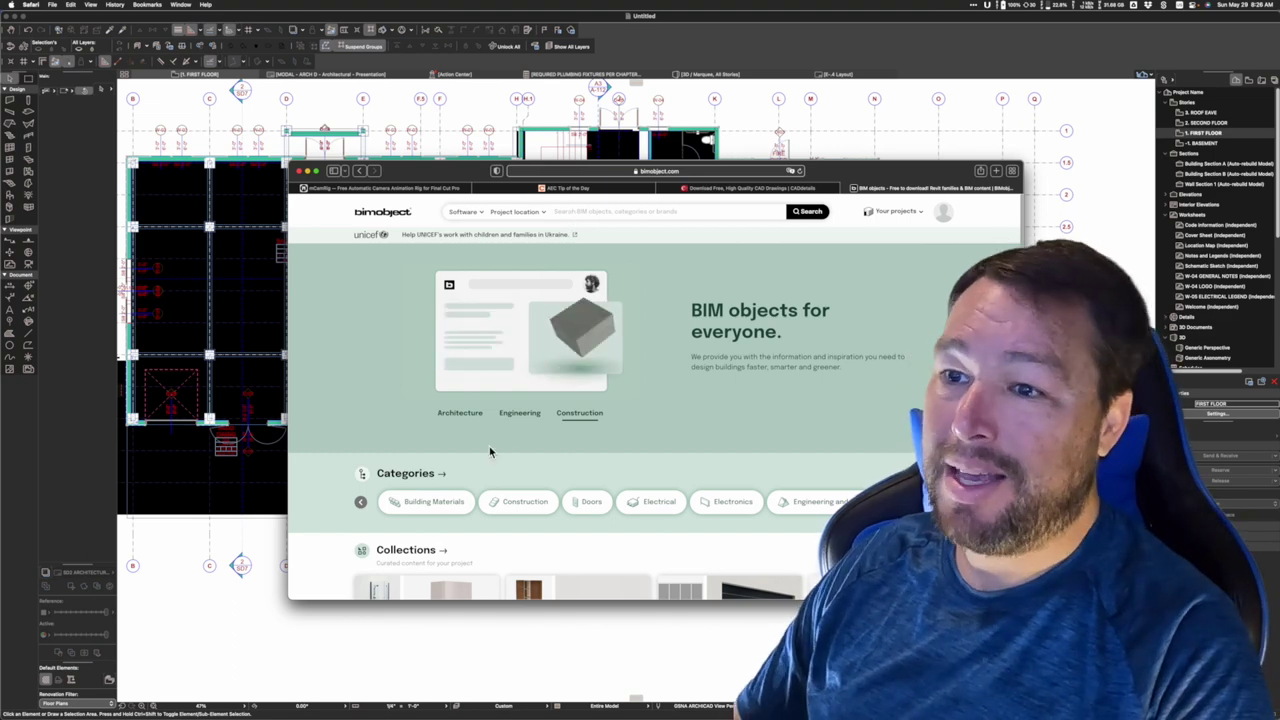
Browse the Doors category to the Sliding Door SL500 R92 Windload and show its downloadable file packages.
{"action": "left_click", "coordinate": [582, 505]}
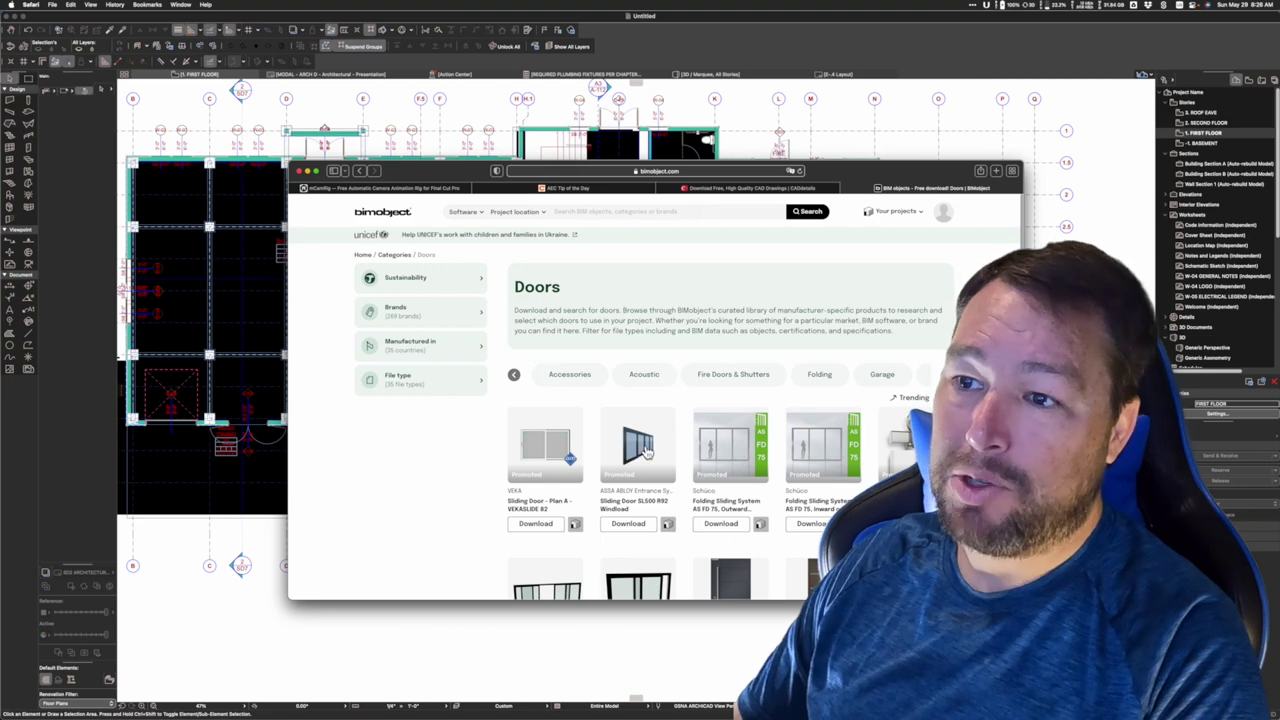
{"action": "left_click", "coordinate": [659, 463]}
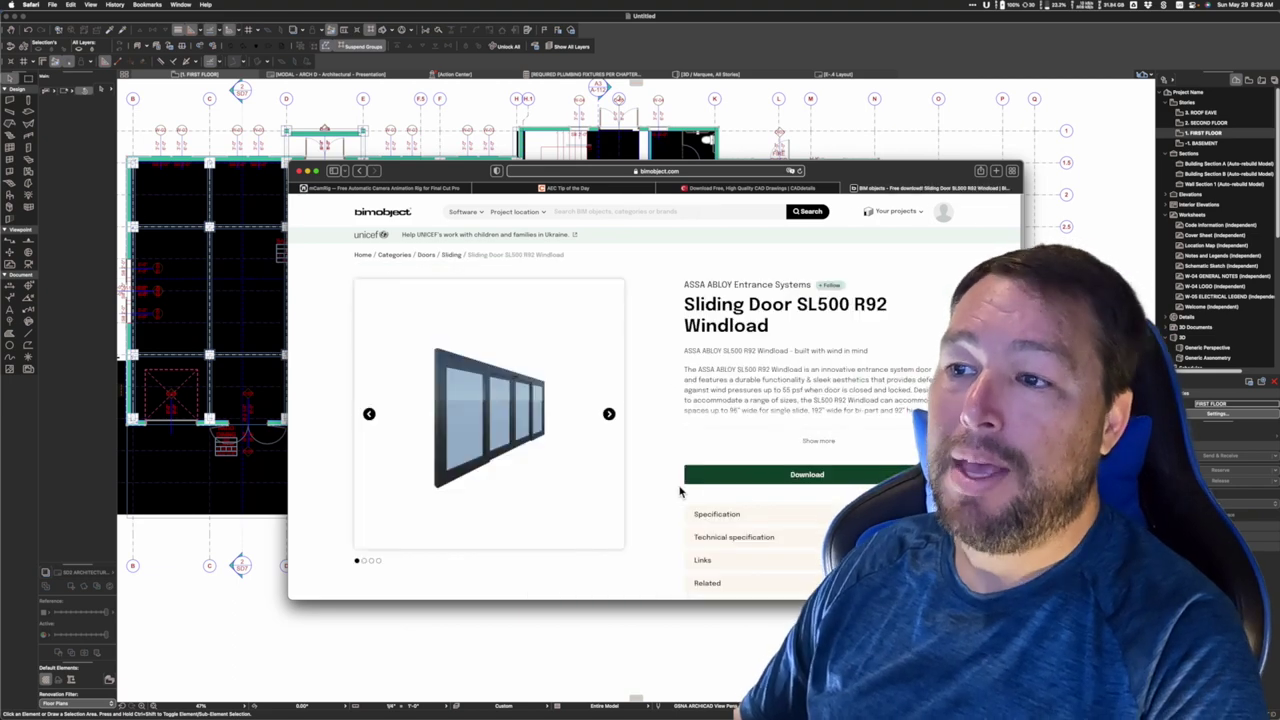
{"action": "left_click", "coordinate": [813, 477]}
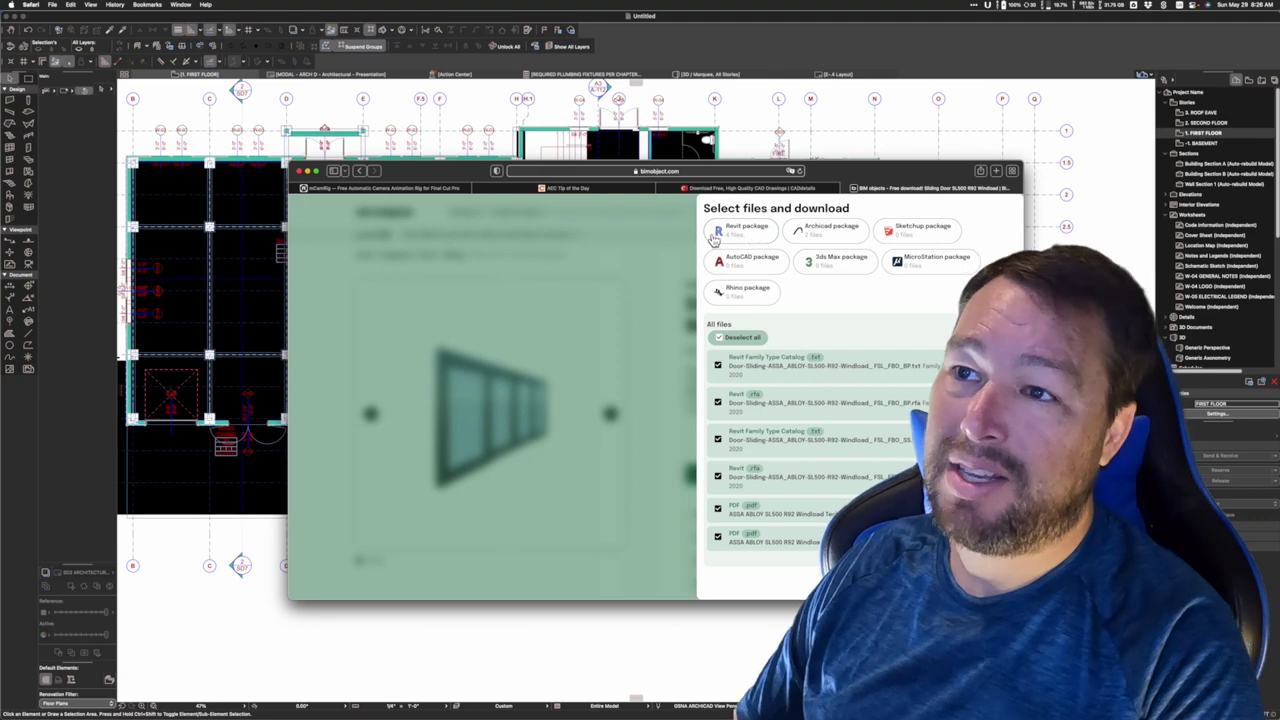
Return to ARCHICAD and start importing an RFA file as a GDL object.
{"action": "left_click", "coordinate": [516, 106]}
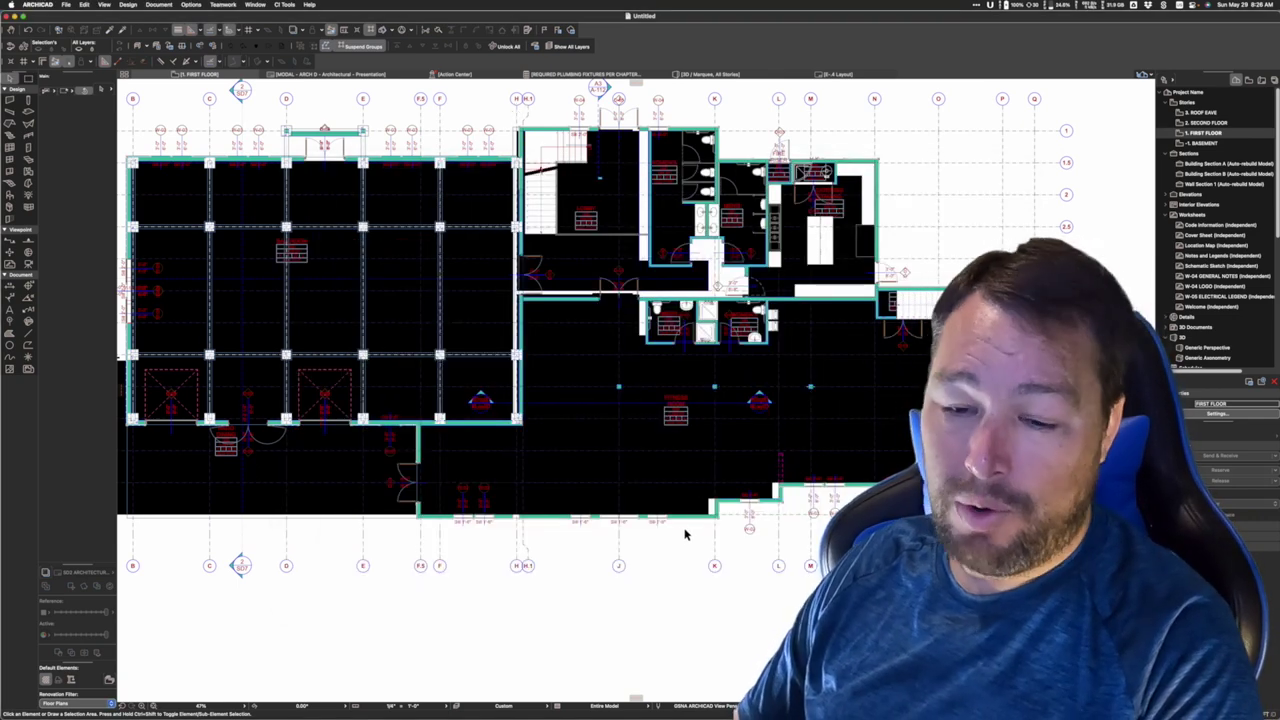
{"action": "left_click", "coordinate": [640, 545]}
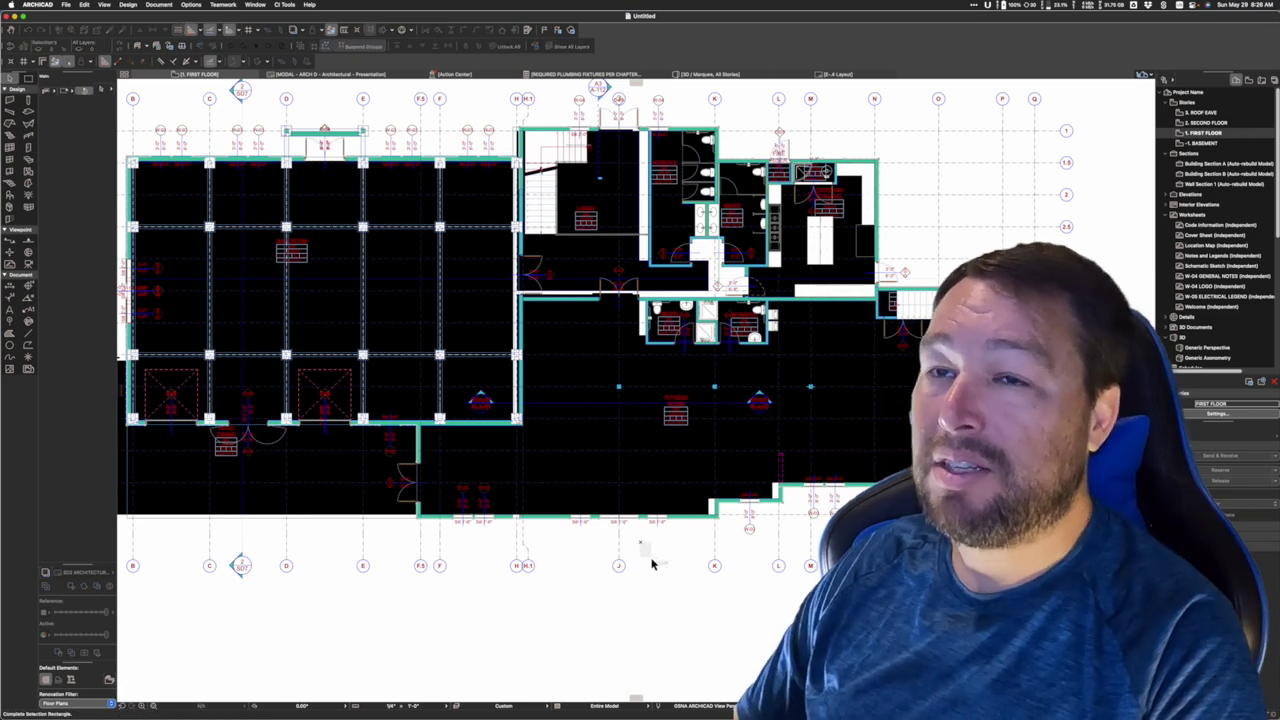
{"action": "left_click", "coordinate": [658, 578]}
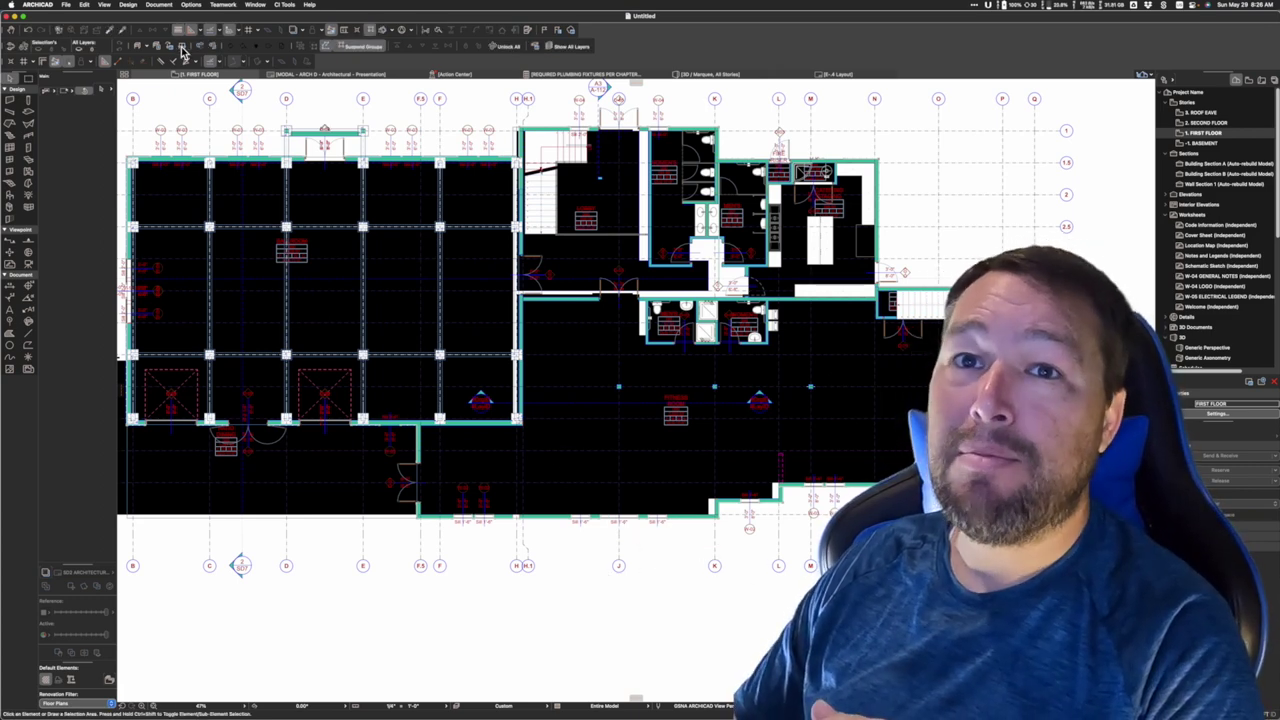
{"action": "left_click", "coordinate": [66, 4]}
{"action": "mouse_move", "coordinate": [125, 170]}
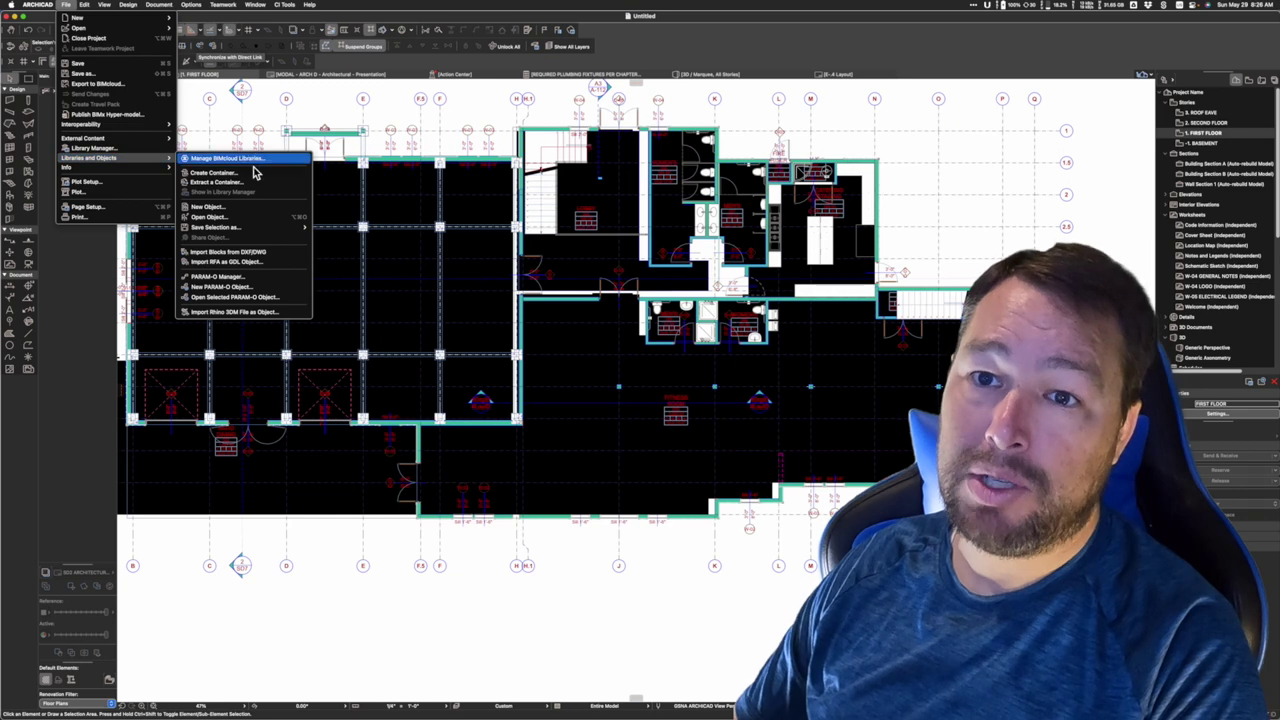
{"action": "left_click", "coordinate": [198, 264]}
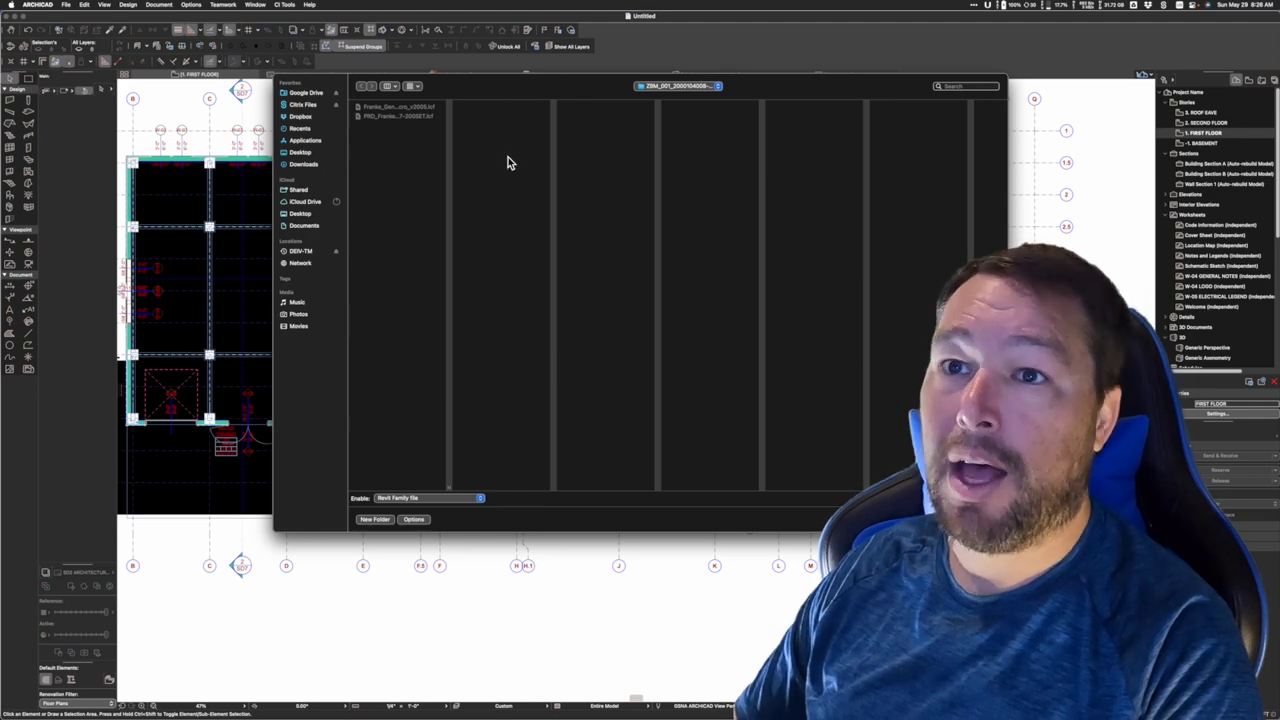
List the Downloads folder sorted by kind and choose Sink-Vessel-Kohler-Conical_Bell-K_2200-G.rfa for the import.
{"action": "left_click", "coordinate": [695, 88]}
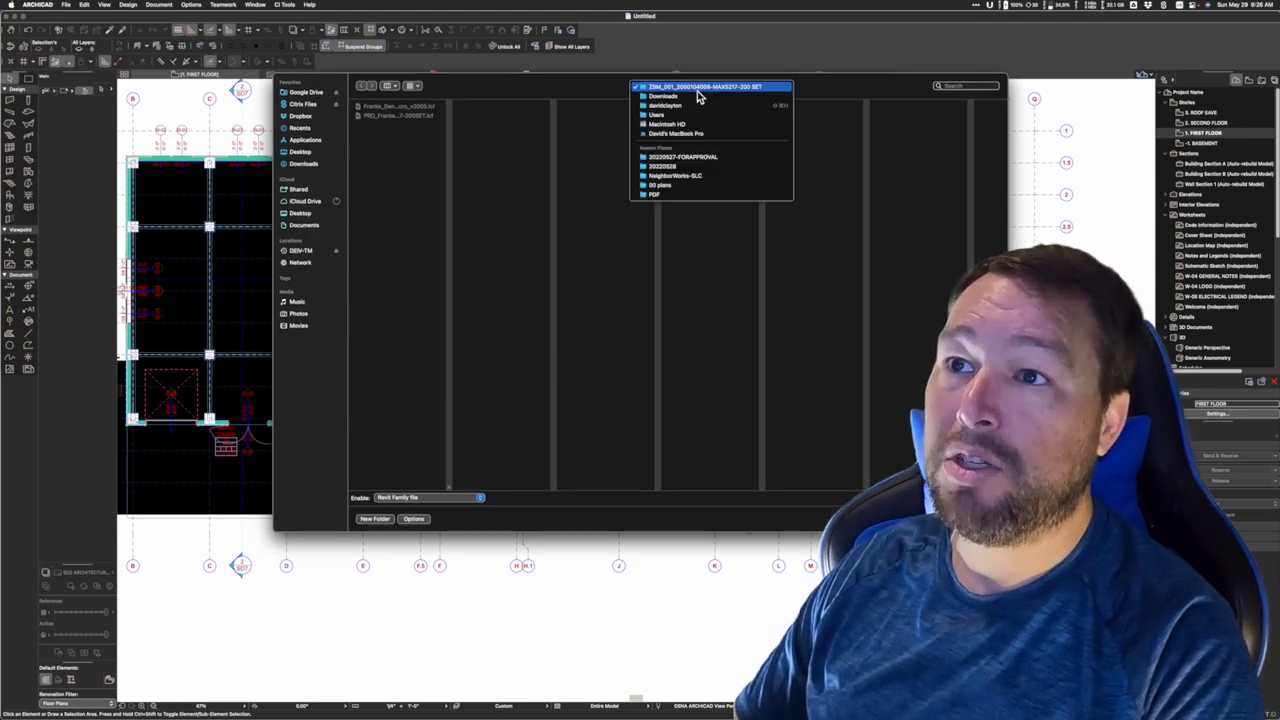
{"action": "left_click", "coordinate": [693, 100]}
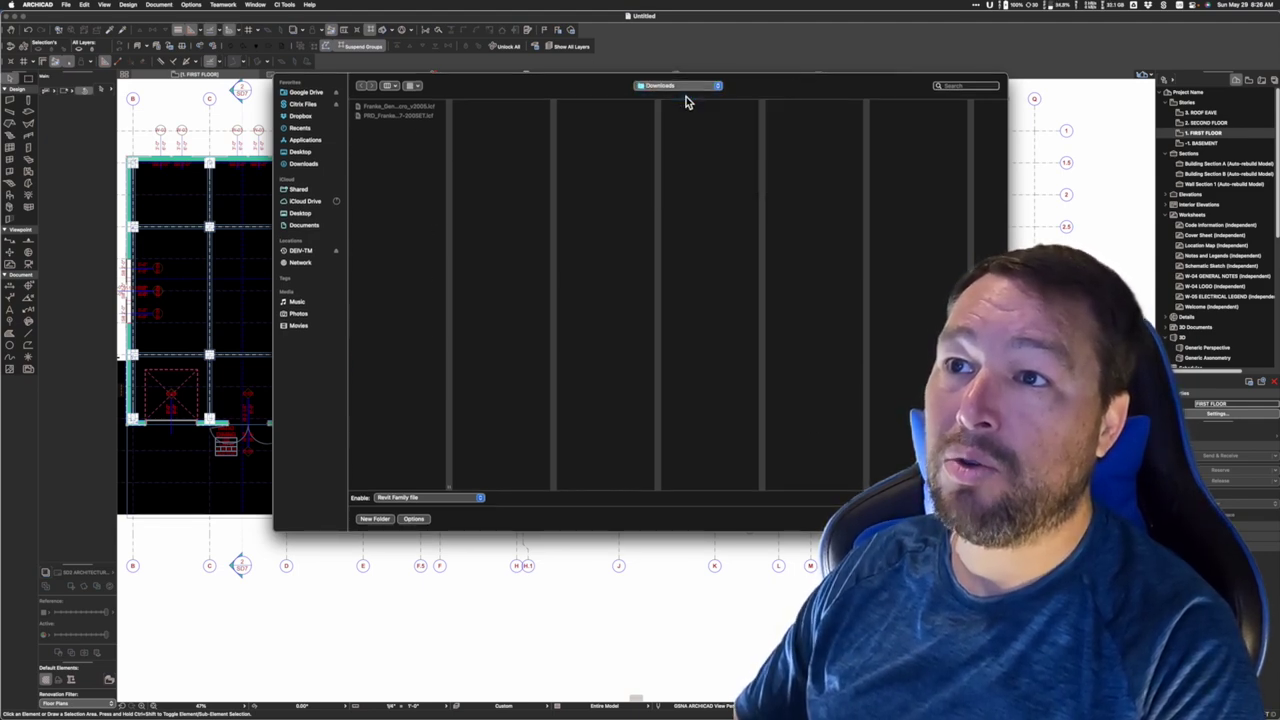
{"action": "left_click", "coordinate": [396, 89]}
{"action": "left_click", "coordinate": [405, 133]}
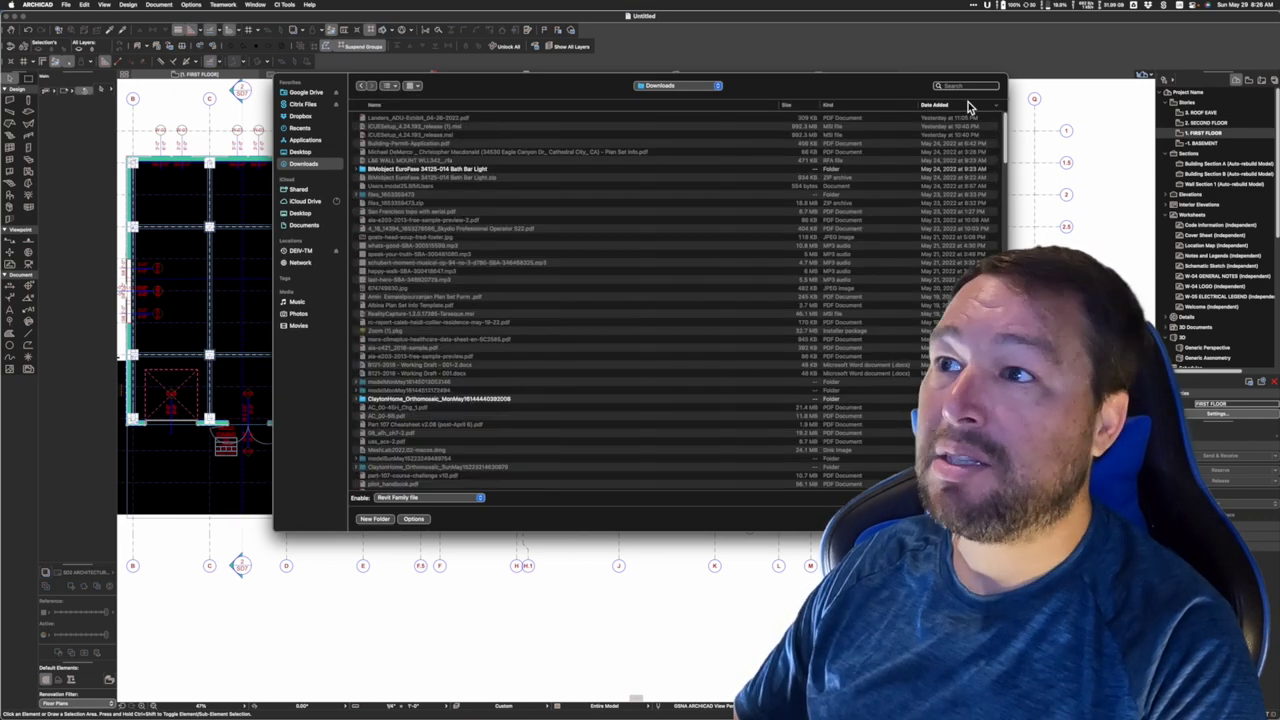
{"action": "left_click", "coordinate": [851, 105]}
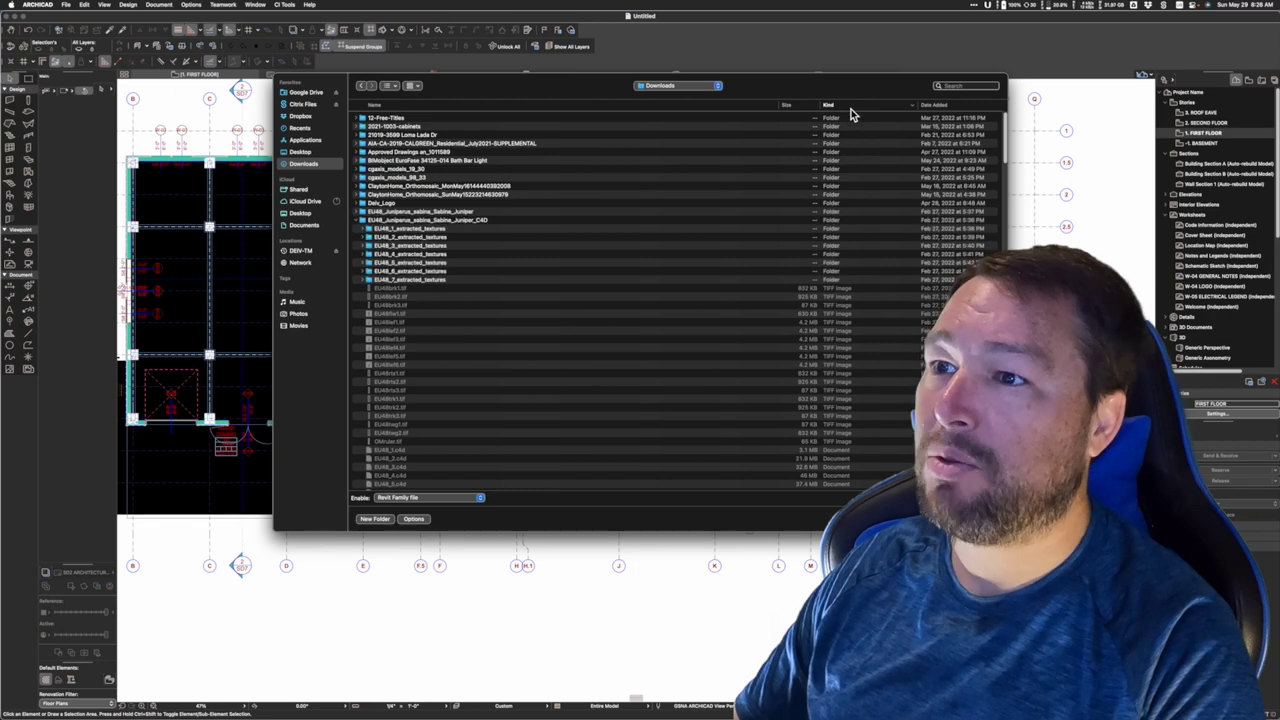
{"action": "scroll", "coordinate": [843, 223], "scroll_direction": "down", "scroll_amount": 15}
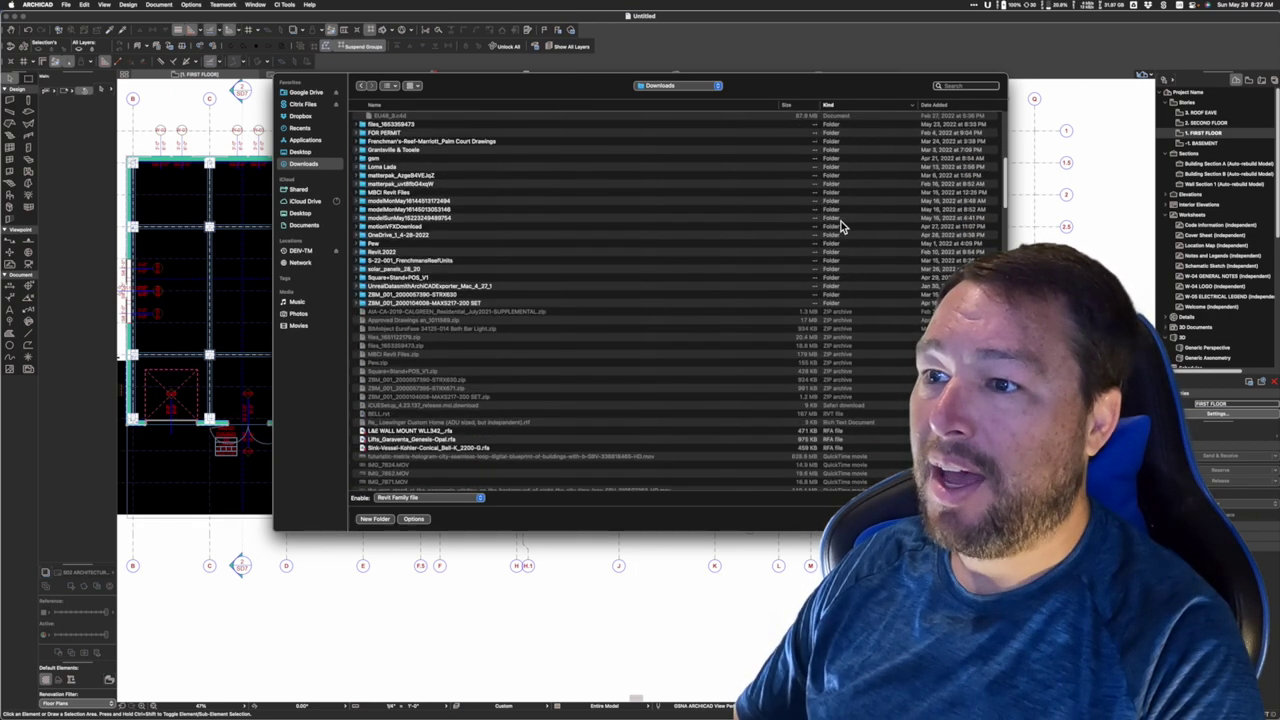
{"action": "scroll", "coordinate": [843, 223], "scroll_direction": "down", "scroll_amount": 5}
{"action": "left_click", "coordinate": [839, 321]}
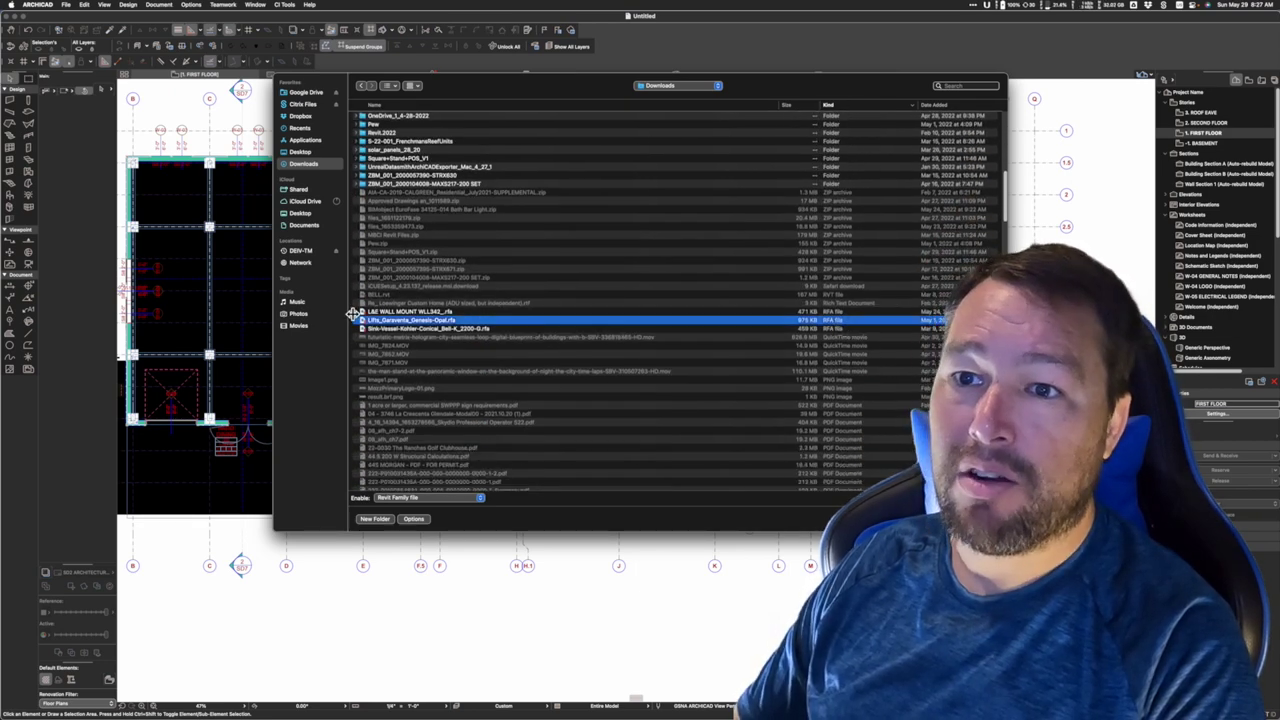
{"action": "left_click", "coordinate": [446, 329]}
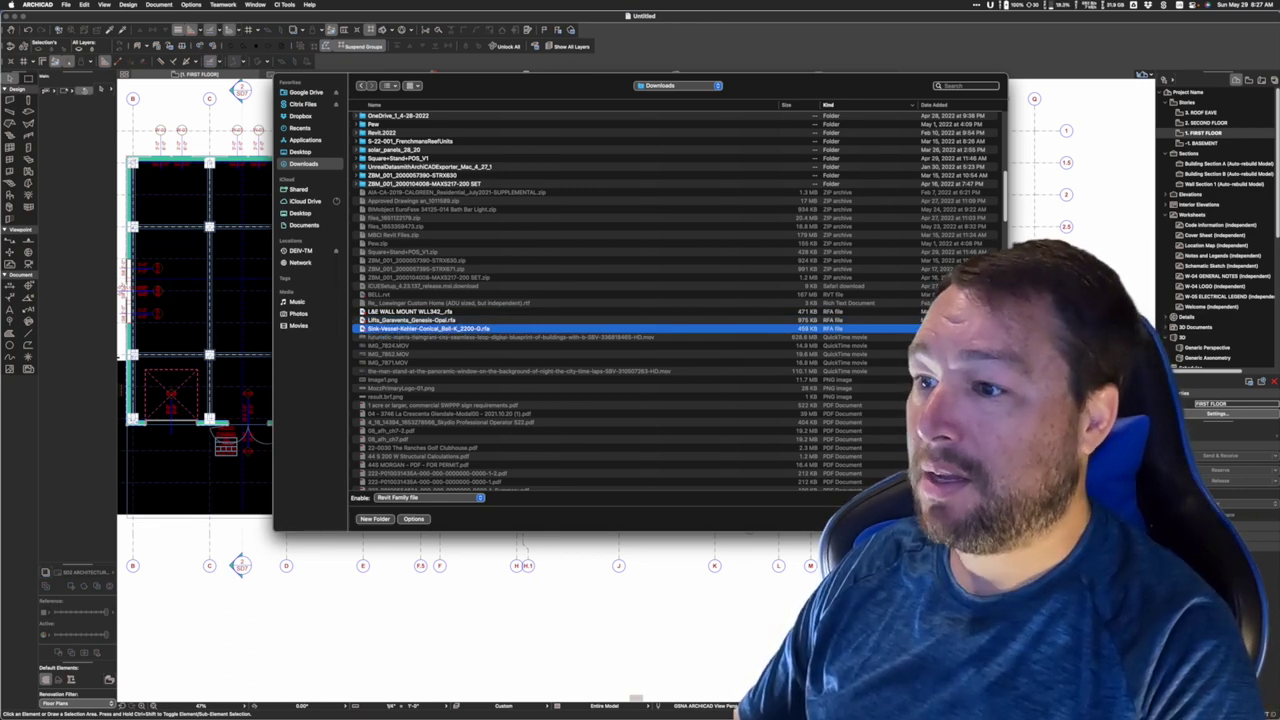
{"action": "key", "text": "Return"}
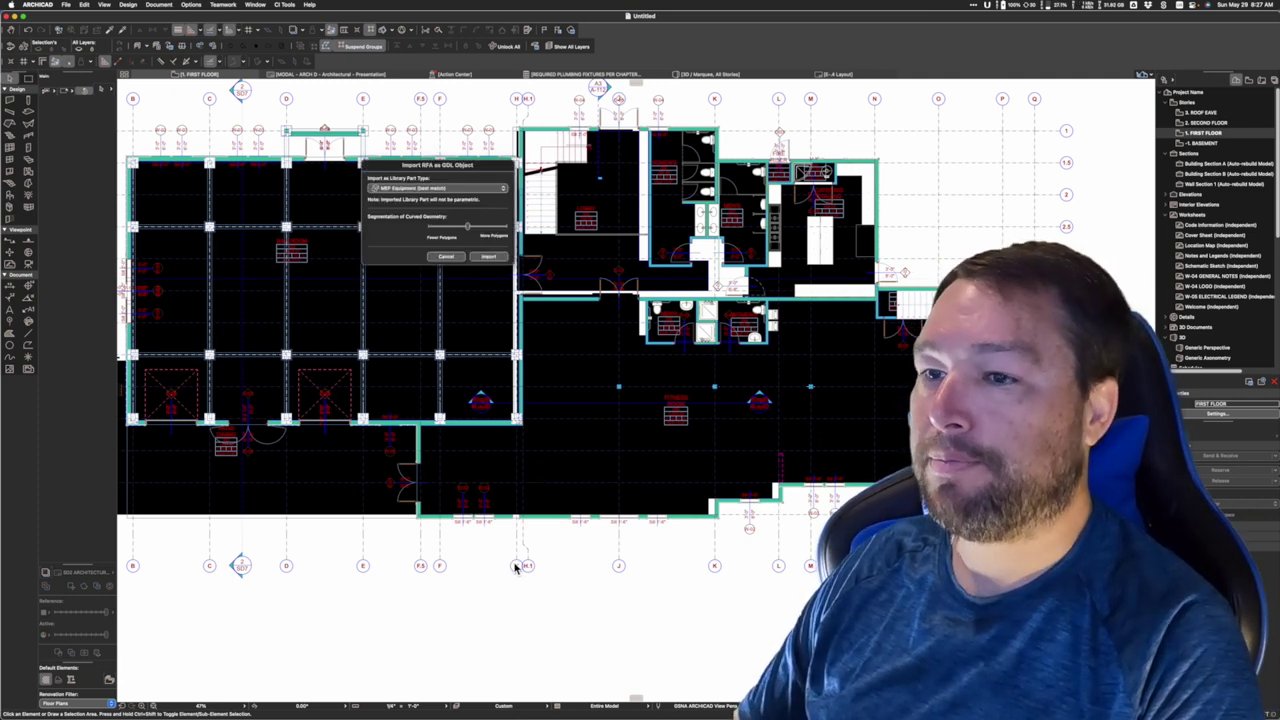
Set the library part type to Object and import the Kohler sink into the embedded library.
{"action": "left_click", "coordinate": [432, 189]}
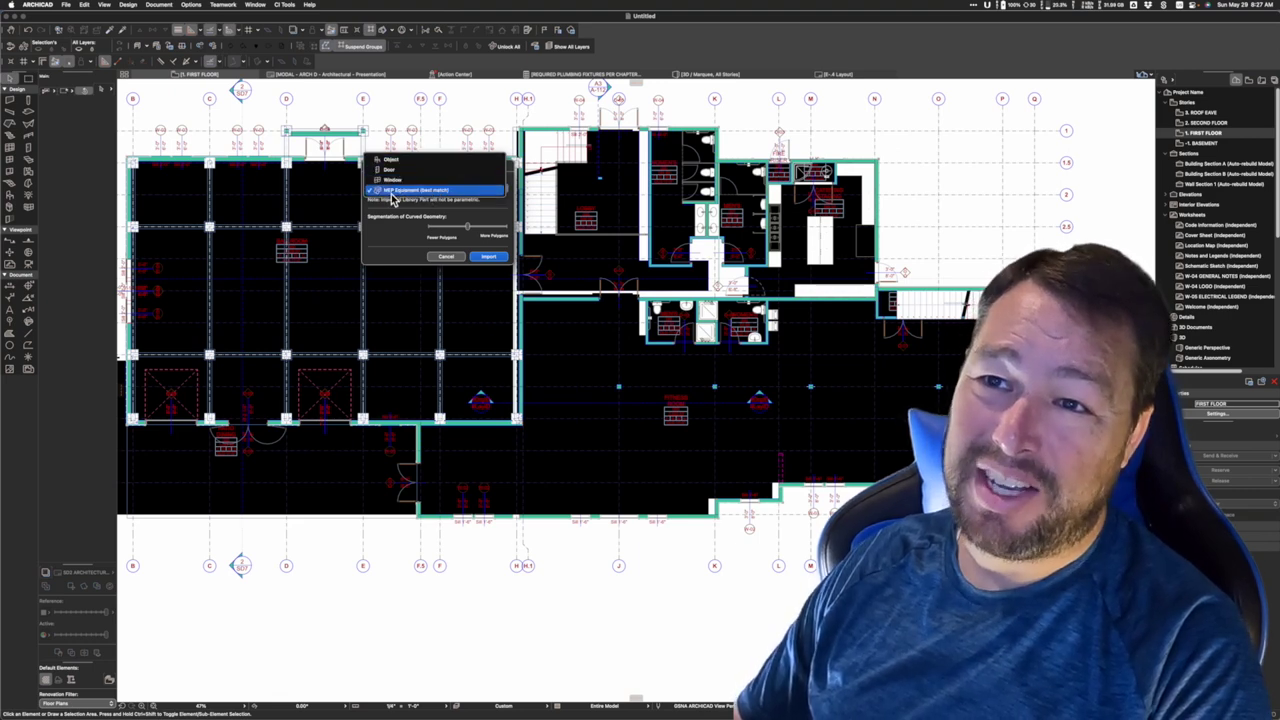
{"action": "left_click", "coordinate": [400, 162]}
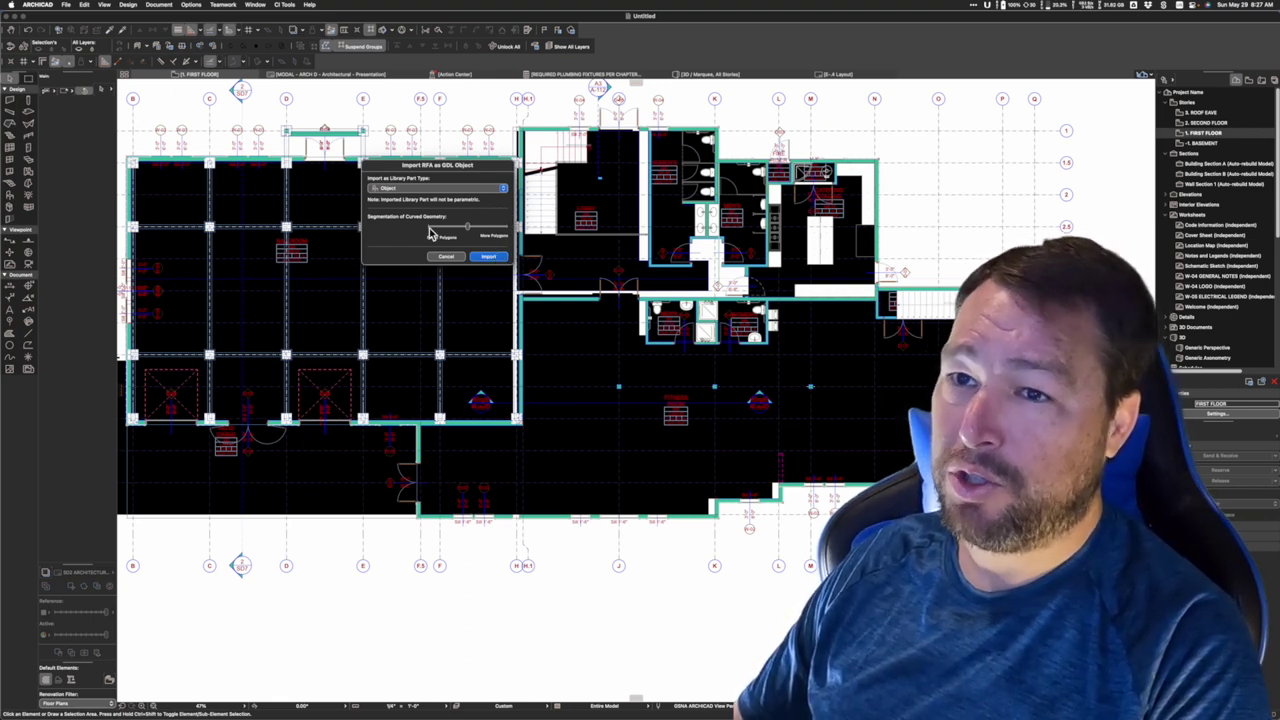
{"action": "left_click", "coordinate": [488, 256]}
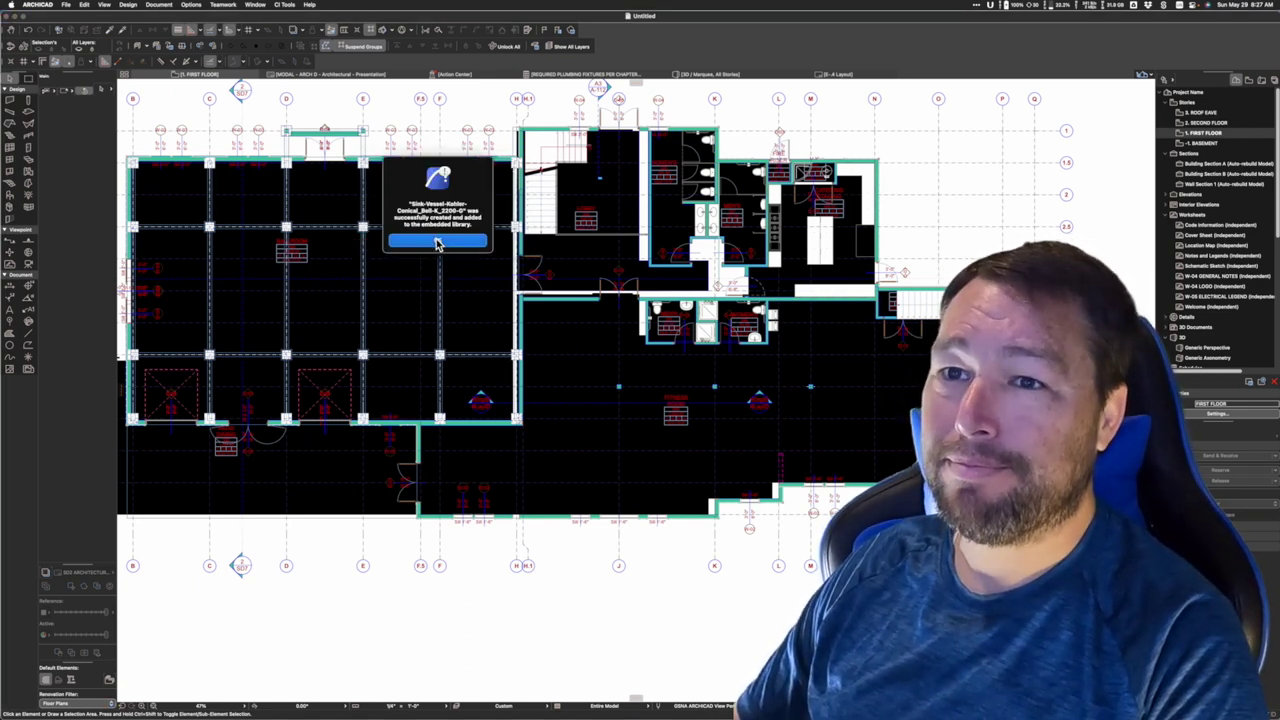
{"action": "left_click", "coordinate": [437, 240]}
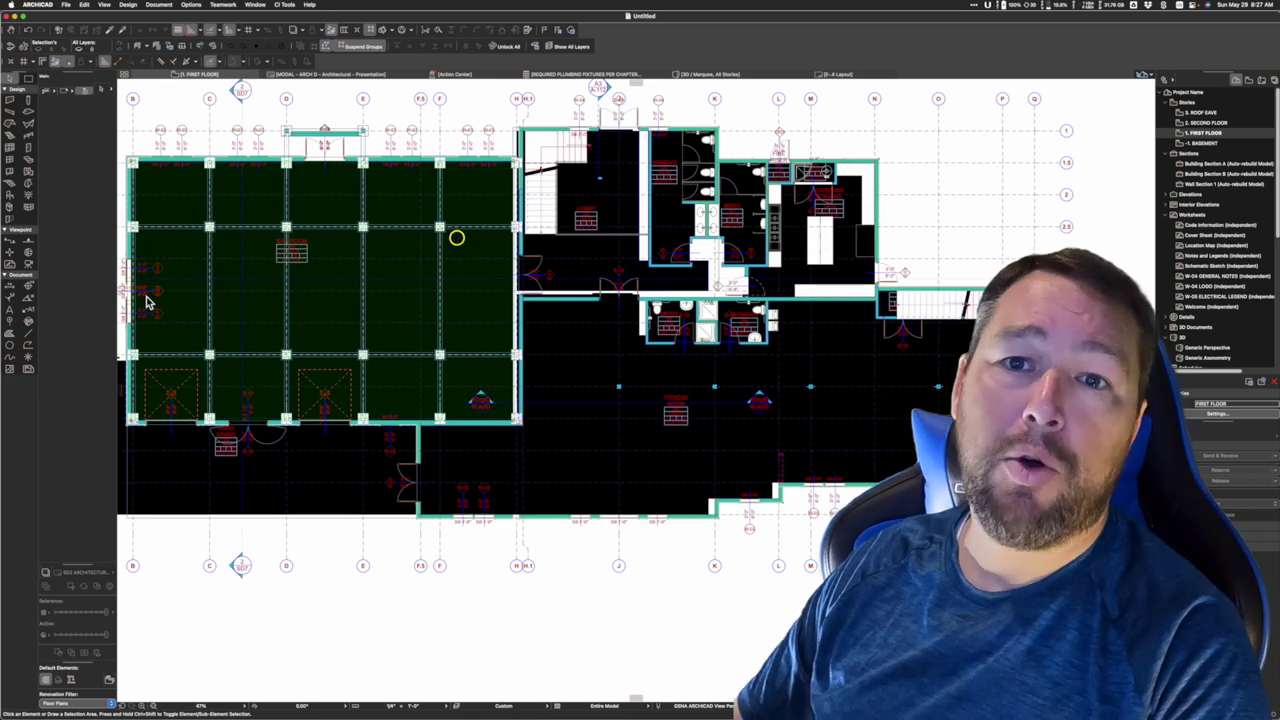
Set the Object tool's default to the imported Sink-Vessel-Kohler-Conical_Bell-K_2200-G from the embedded library.
{"action": "left_click", "coordinate": [12, 198]}
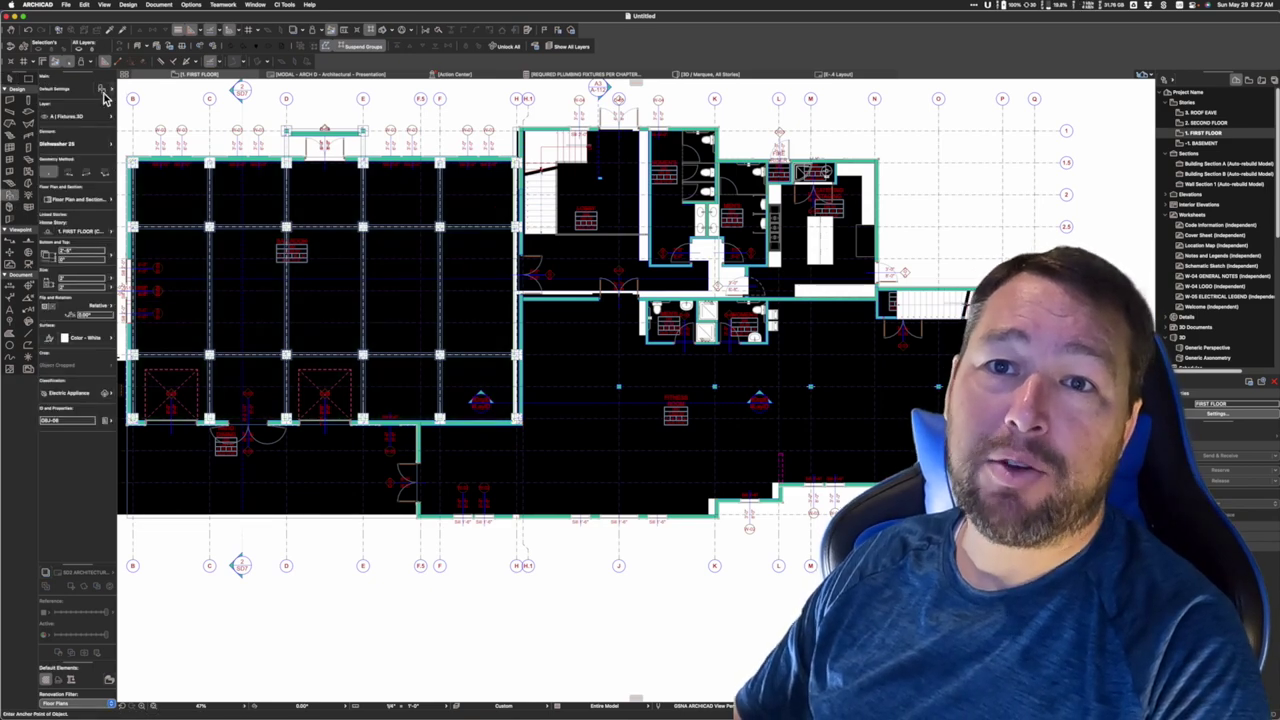
{"action": "left_click", "coordinate": [101, 88]}
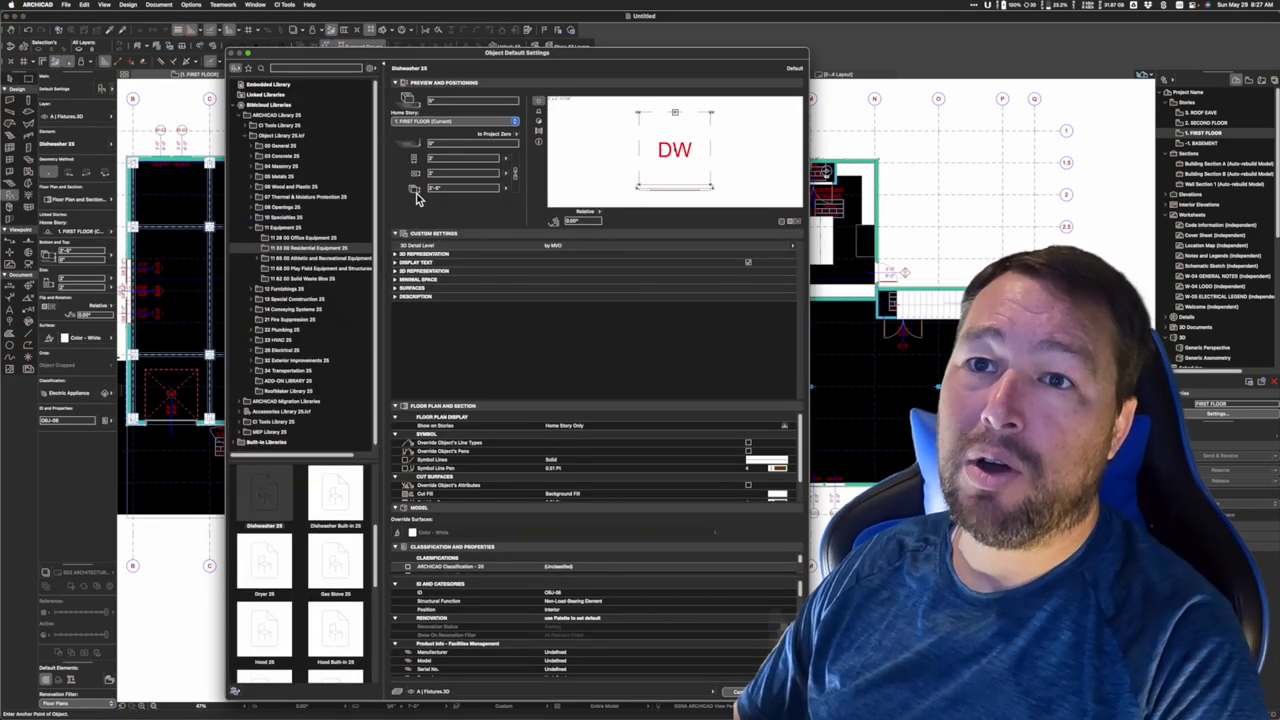
{"action": "left_click", "coordinate": [262, 85]}
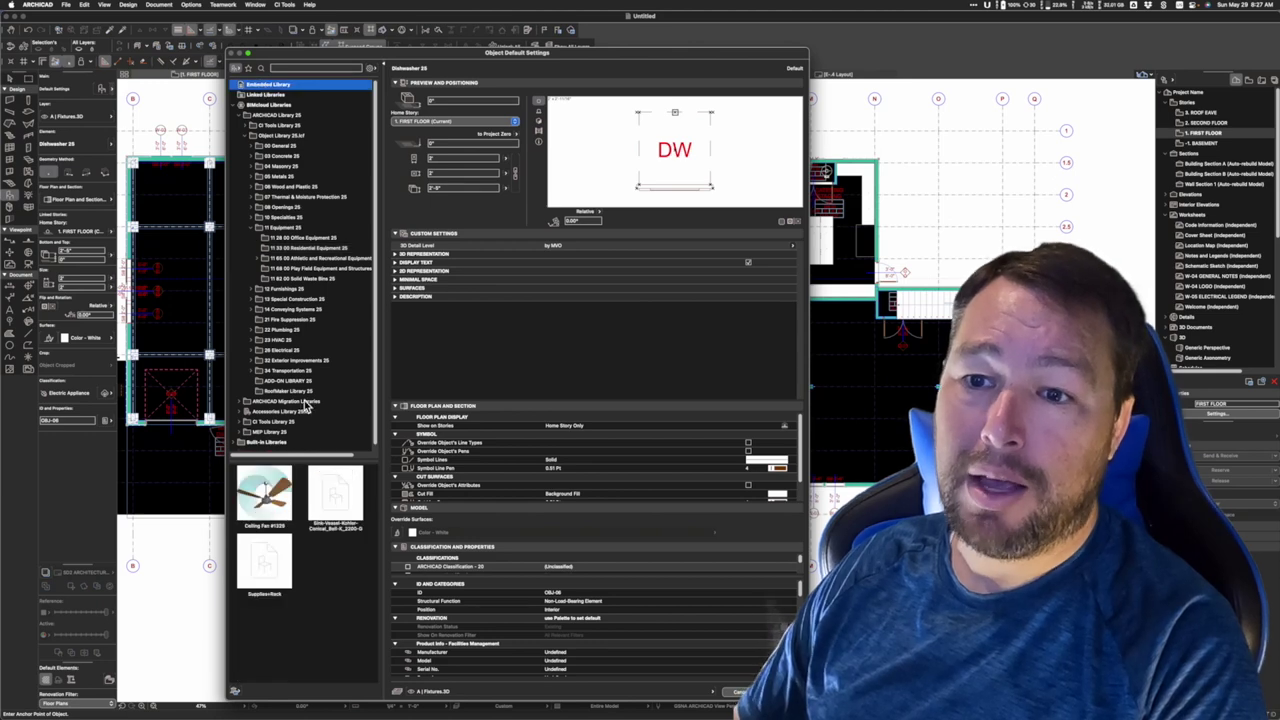
{"action": "left_click", "coordinate": [343, 495]}
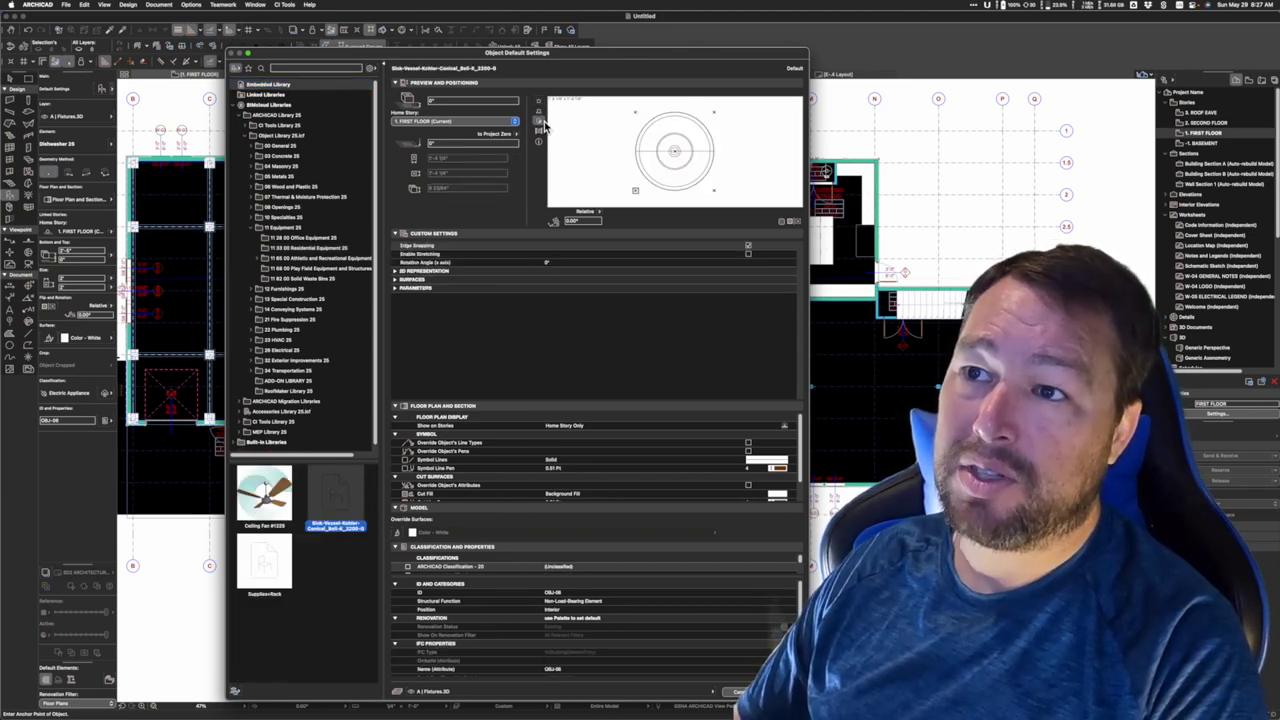
Preview the Kohler sink in 3D and place it in the empty space below the first floor plan, between grids K and L.
{"action": "left_click", "coordinate": [538, 120]}
{"action": "left_click_drag", "start_coordinate": [700, 164], "coordinate": [622, 181]}
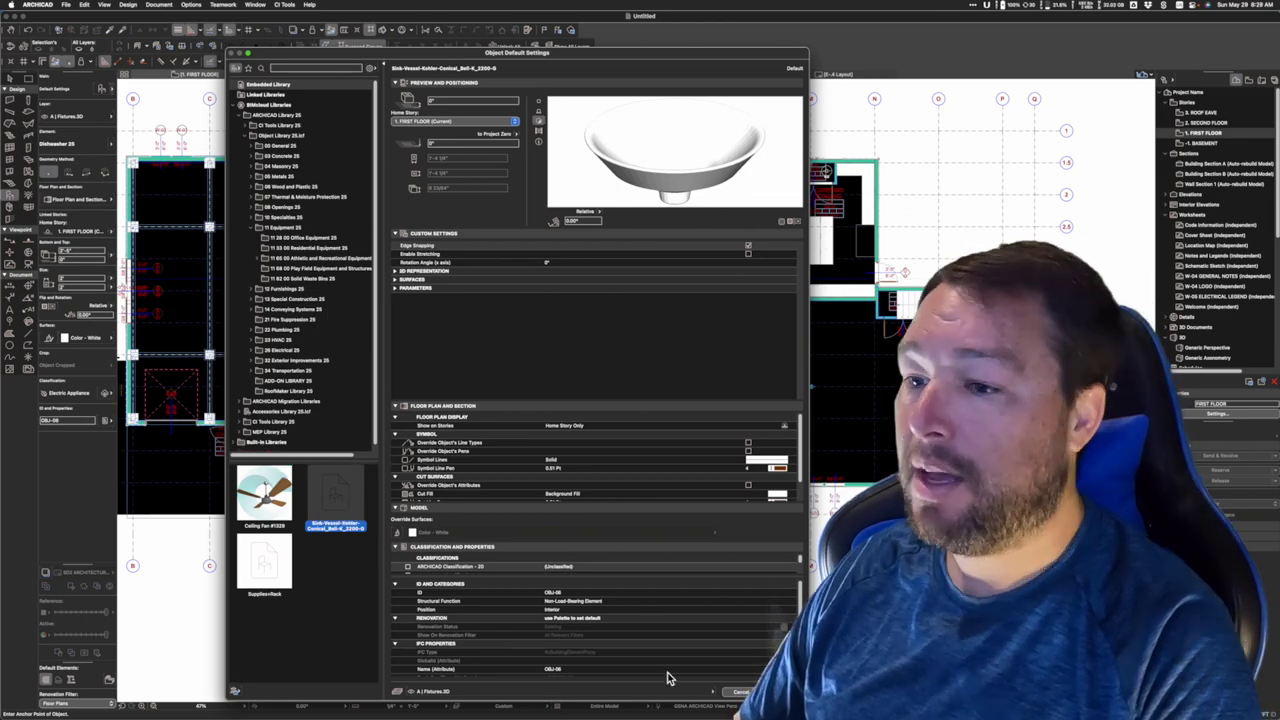
{"action": "left_click", "coordinate": [780, 691]}
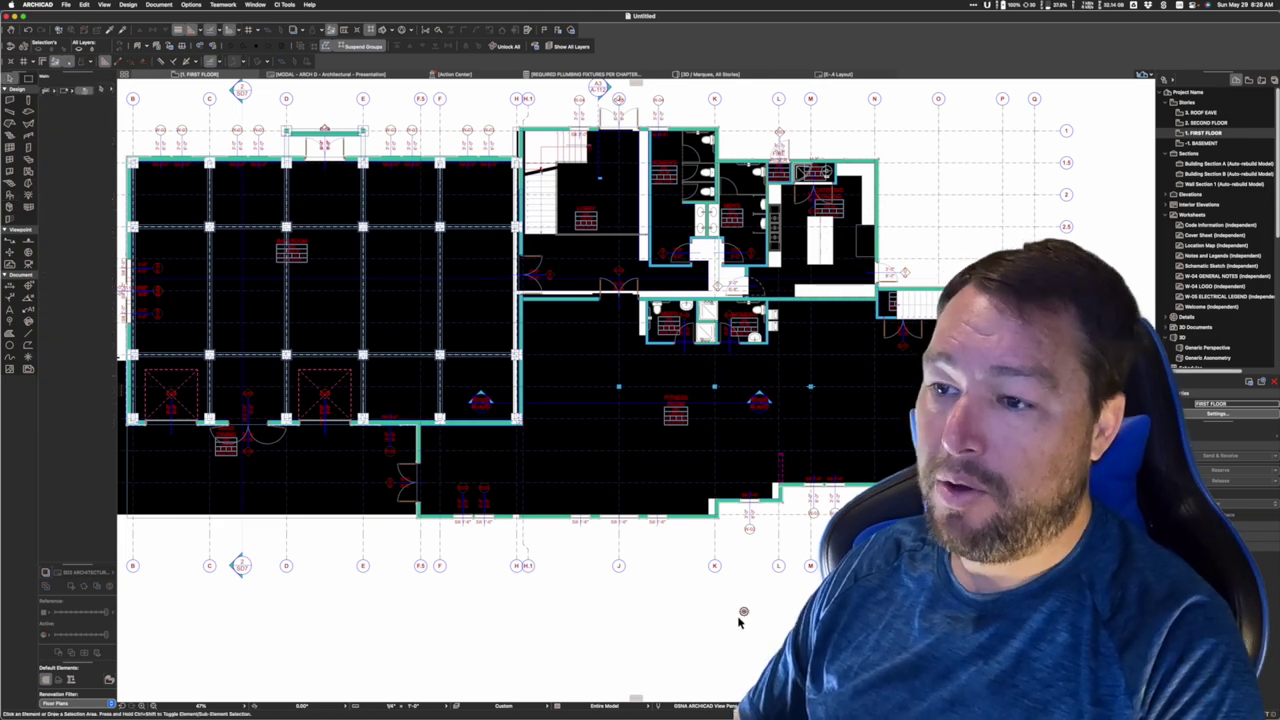
{"action": "scroll", "coordinate": [745, 615], "scroll_direction": "up", "scroll_amount": 5}
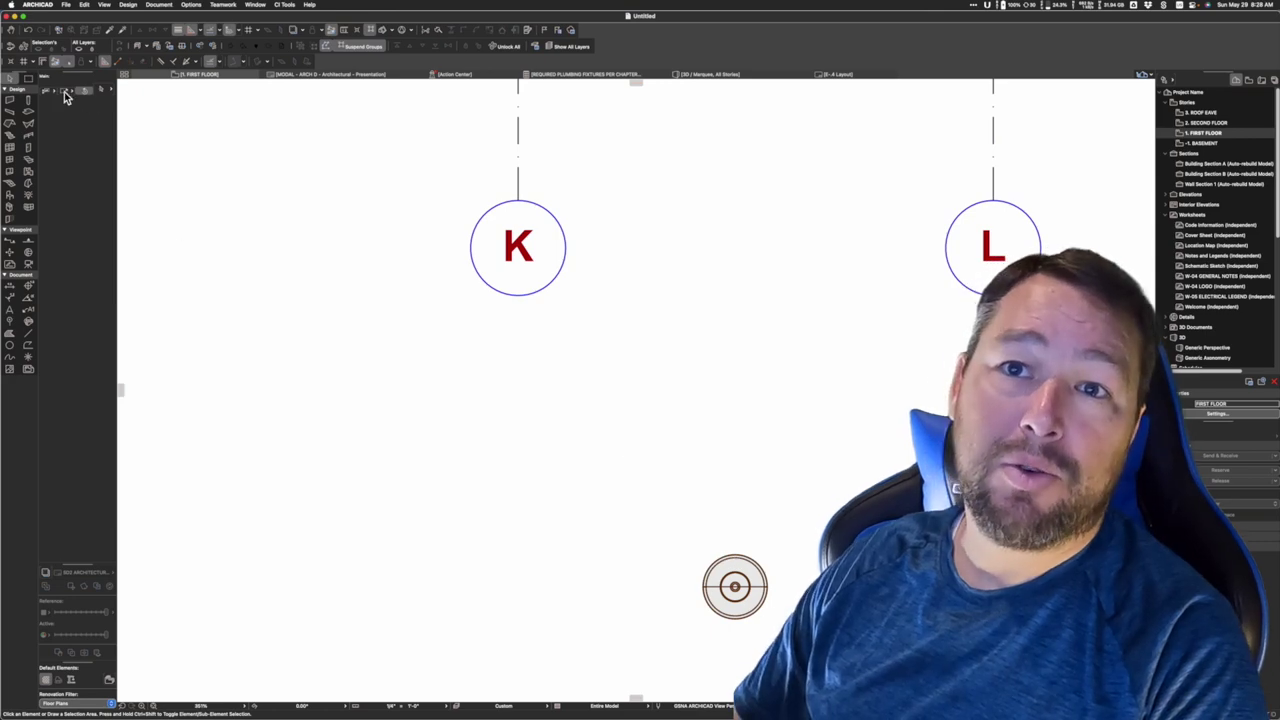
Enclose the placed sink in a marquee on the floor plan and inspect the enclosed area in the 3D view.
{"action": "left_click", "coordinate": [29, 79]}
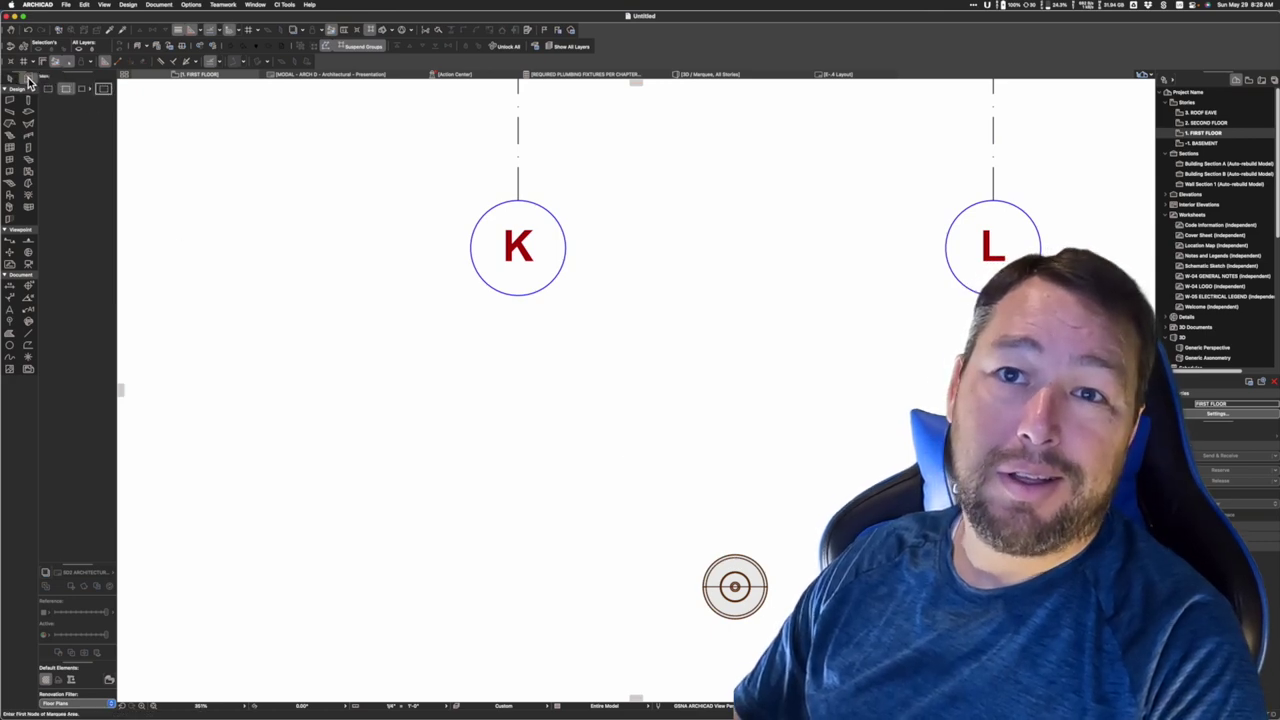
{"action": "left_click", "coordinate": [644, 497]}
{"action": "key", "text": "Escape"}
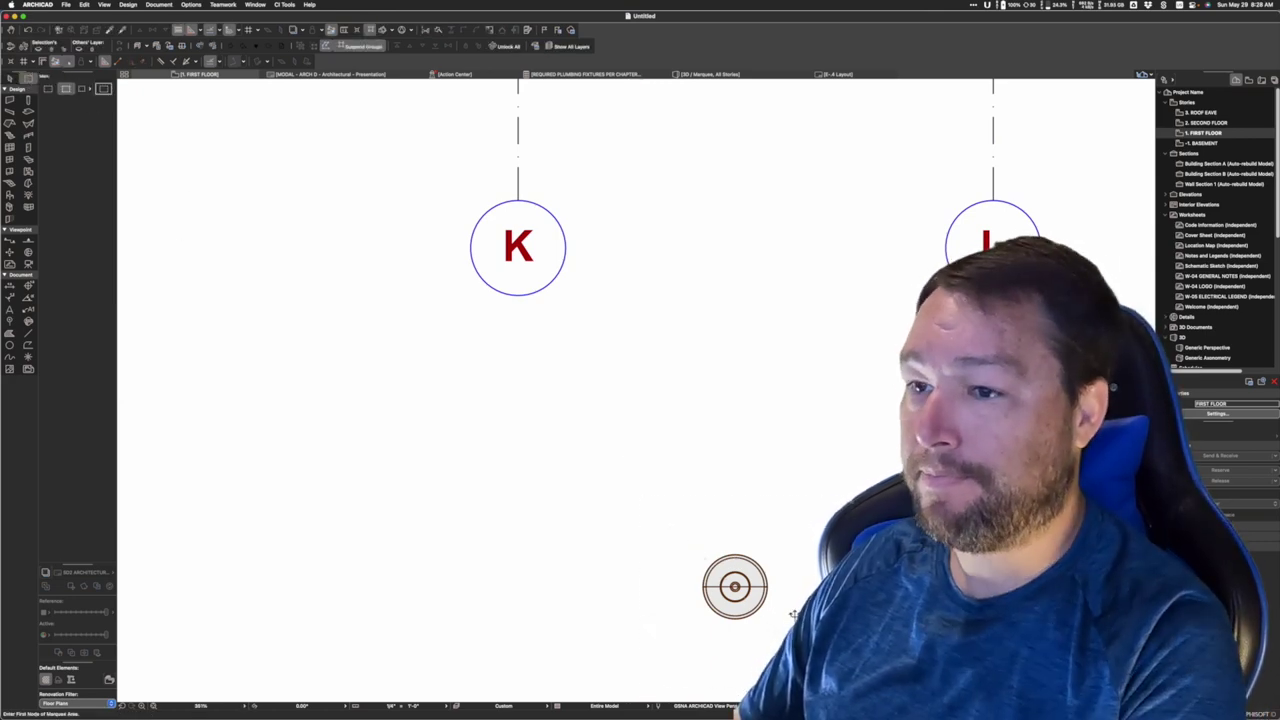
{"action": "key", "text": "F5"}
{"action": "right_click", "coordinate": [654, 424]}
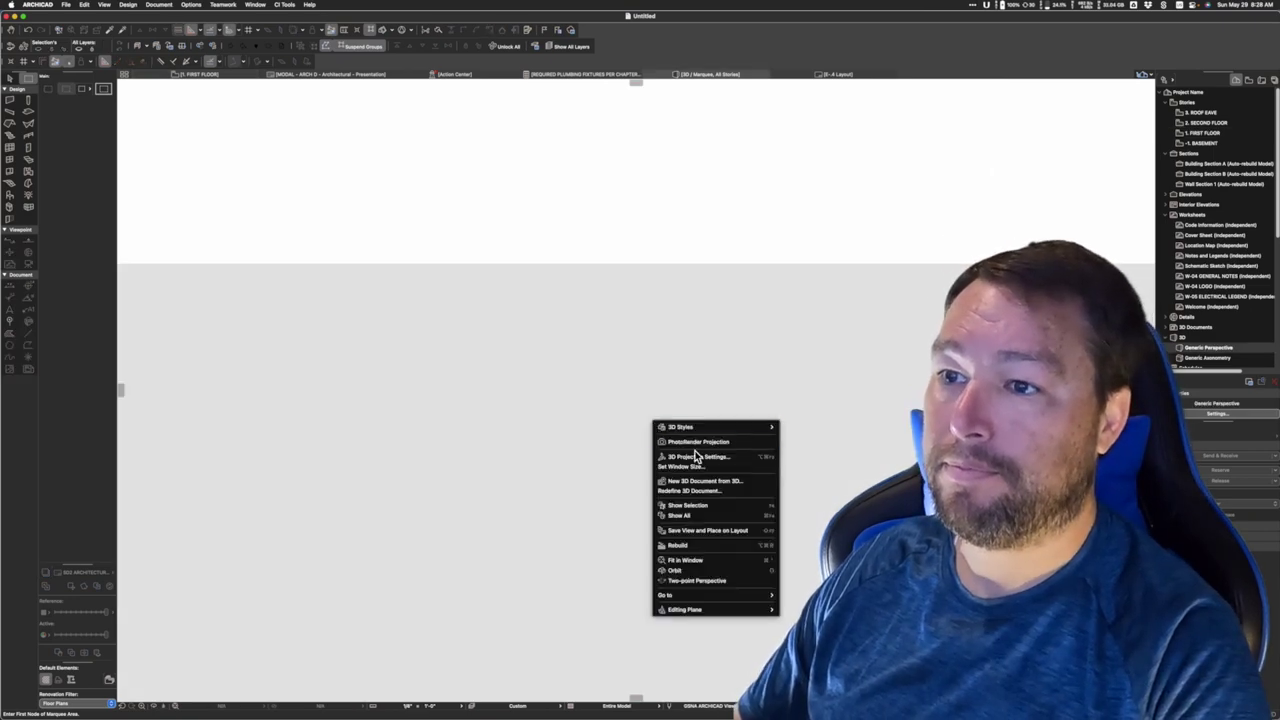
{"action": "left_click", "coordinate": [688, 488]}
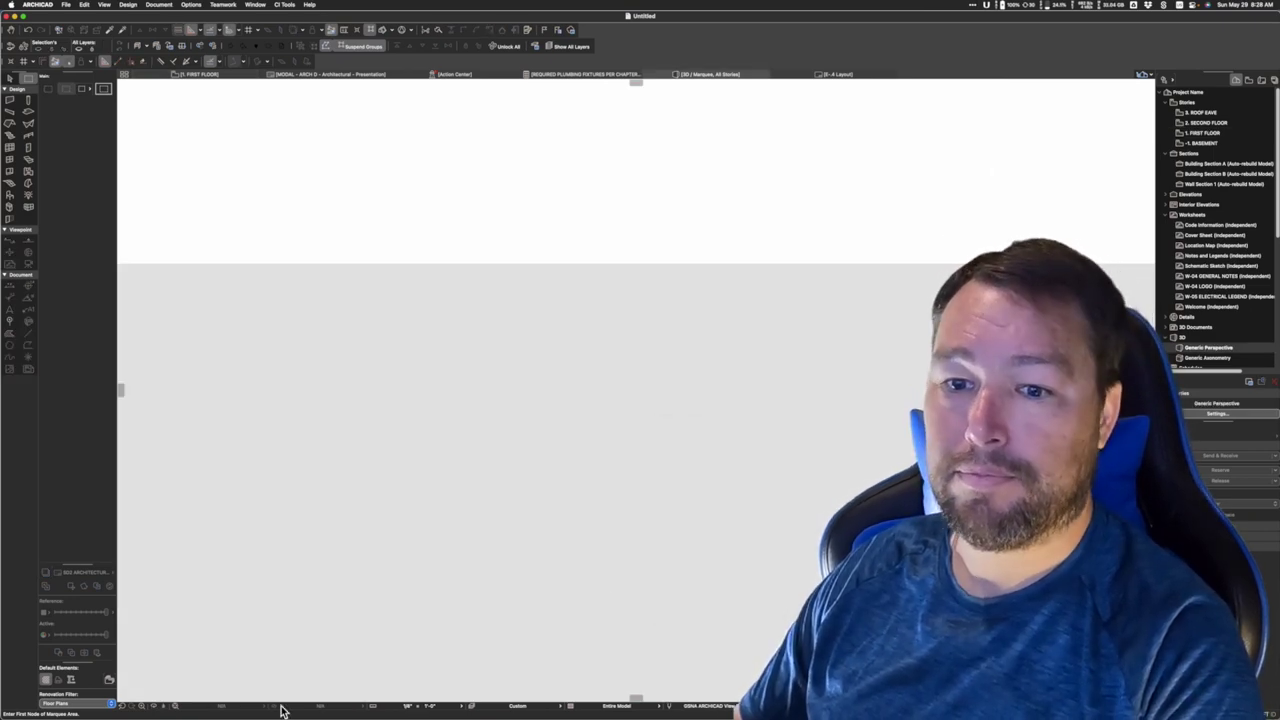
{"action": "left_click", "coordinate": [176, 706]}
{"action": "middle_click_drag", "start_coordinate": [601, 402], "coordinate": [451, 494], "text": "shift"}
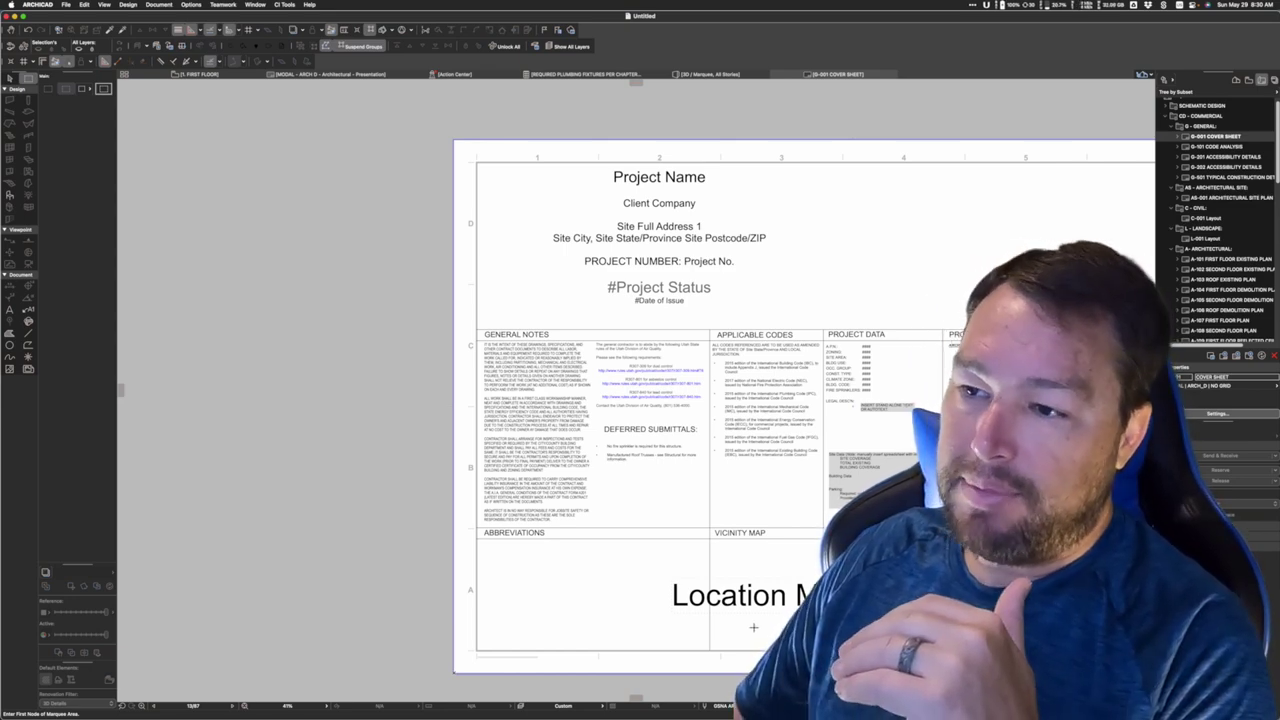
Open the source worksheet of the Location Map drawing on the G-001 Cover Sheet and inspect its placeholder text.
{"action": "key", "text": "Escape"}
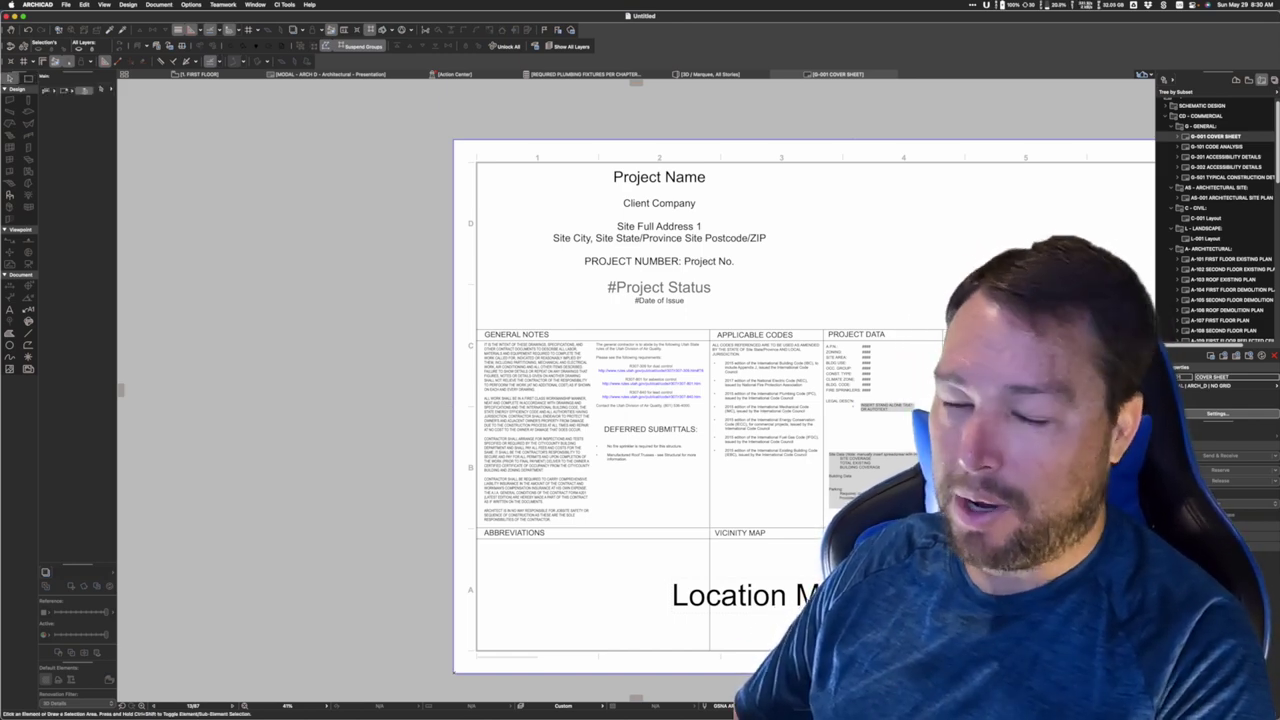
{"action": "left_click", "coordinate": [772, 595]}
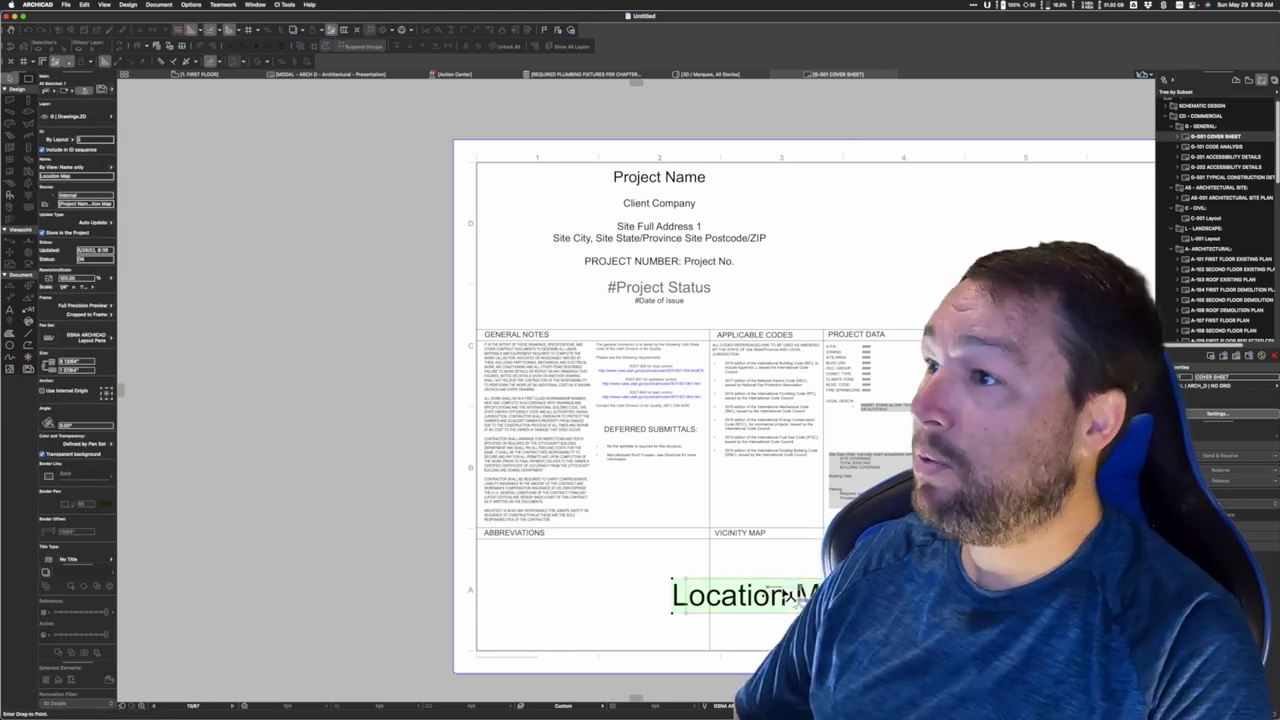
{"action": "right_click", "coordinate": [781, 596]}
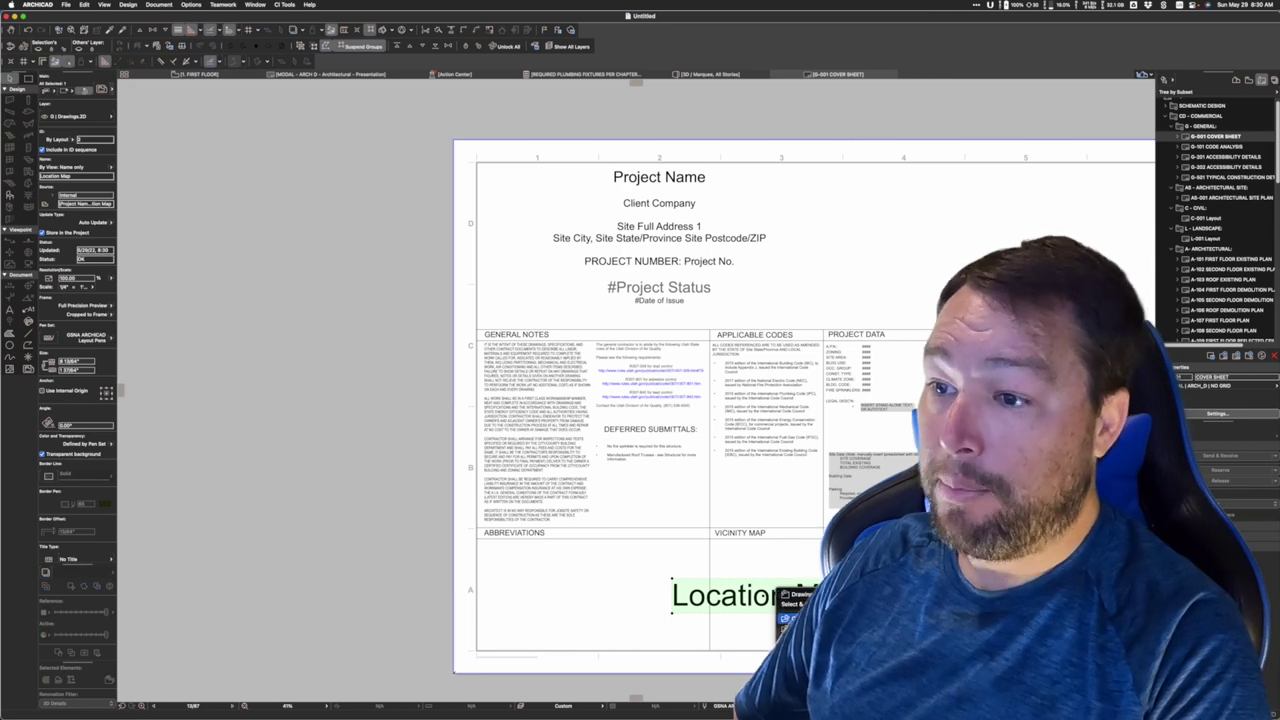
{"action": "key", "text": "Escape"}
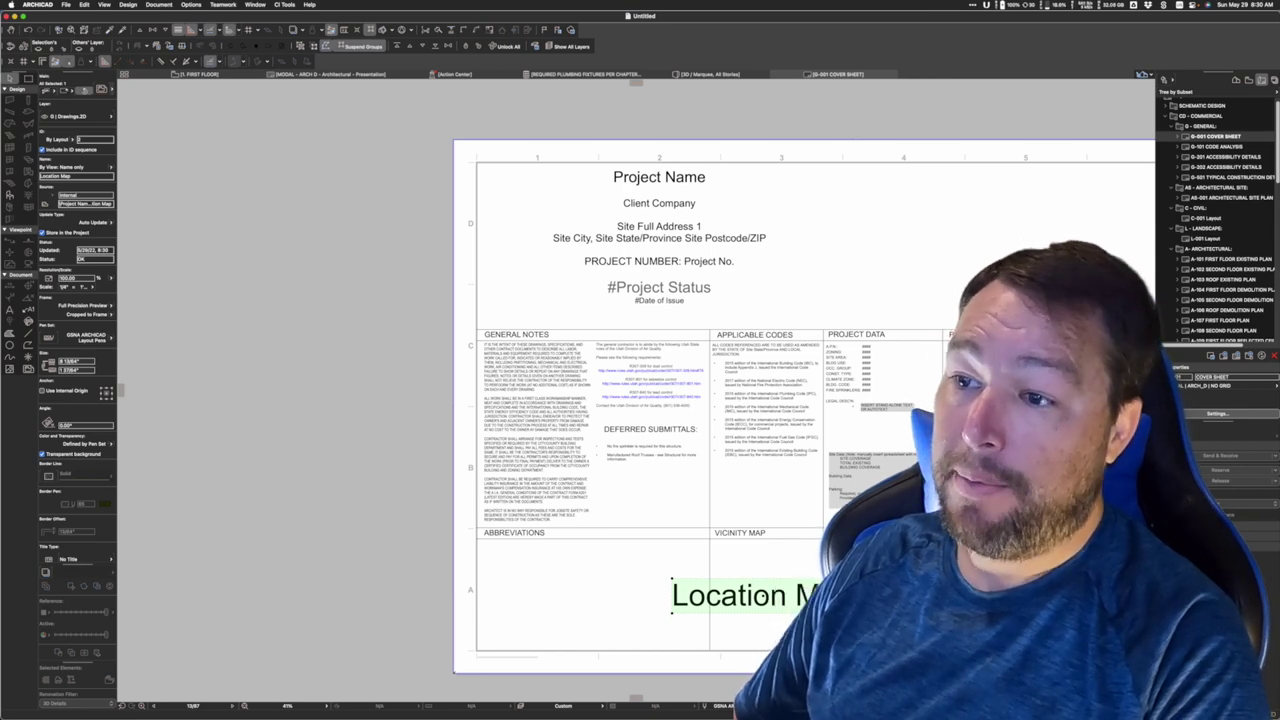
{"action": "double_click", "coordinate": [764, 604]}
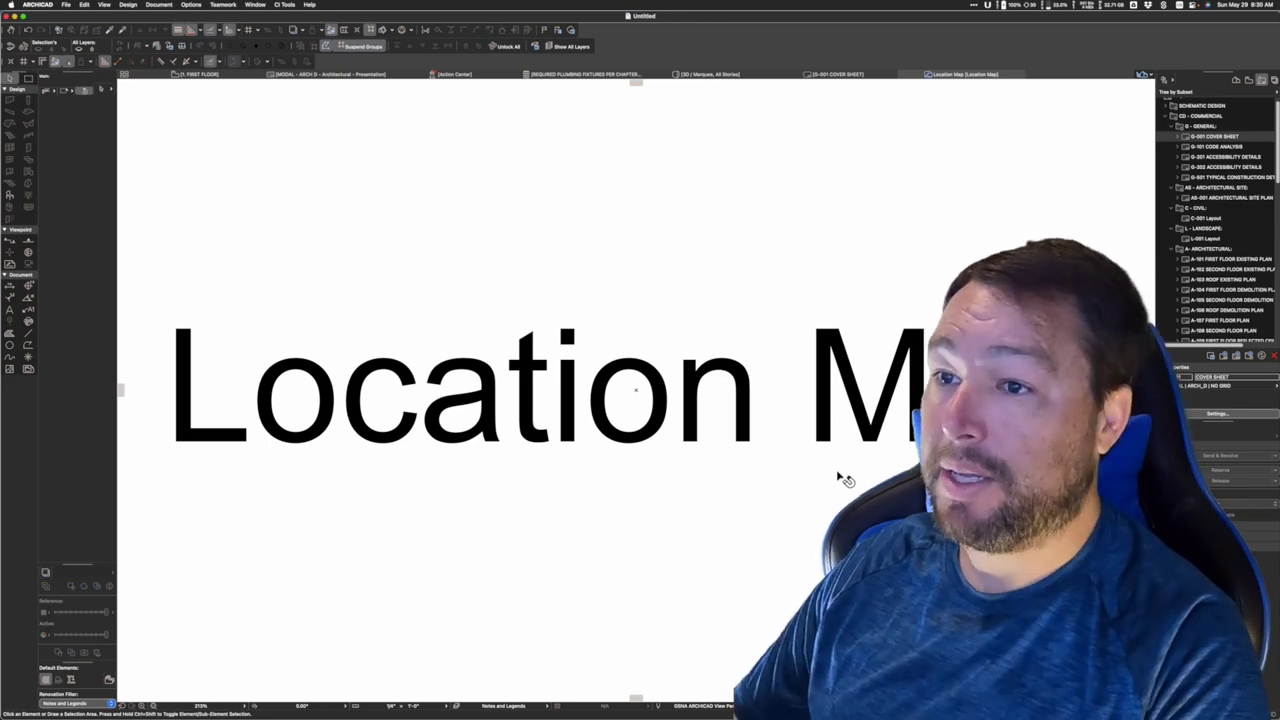
{"action": "scroll", "coordinate": [840, 478], "scroll_direction": "down", "scroll_amount": 1}
{"action": "left_click", "coordinate": [711, 386]}
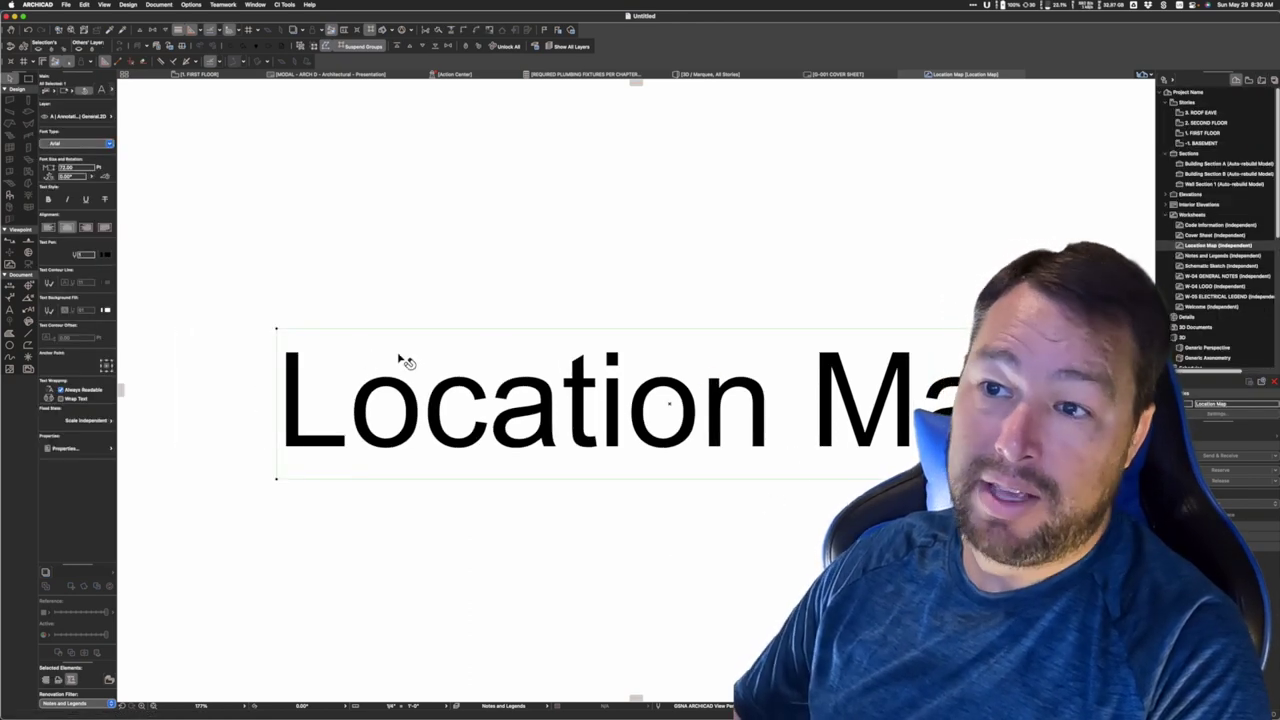
{"action": "key", "text": "Escape"}
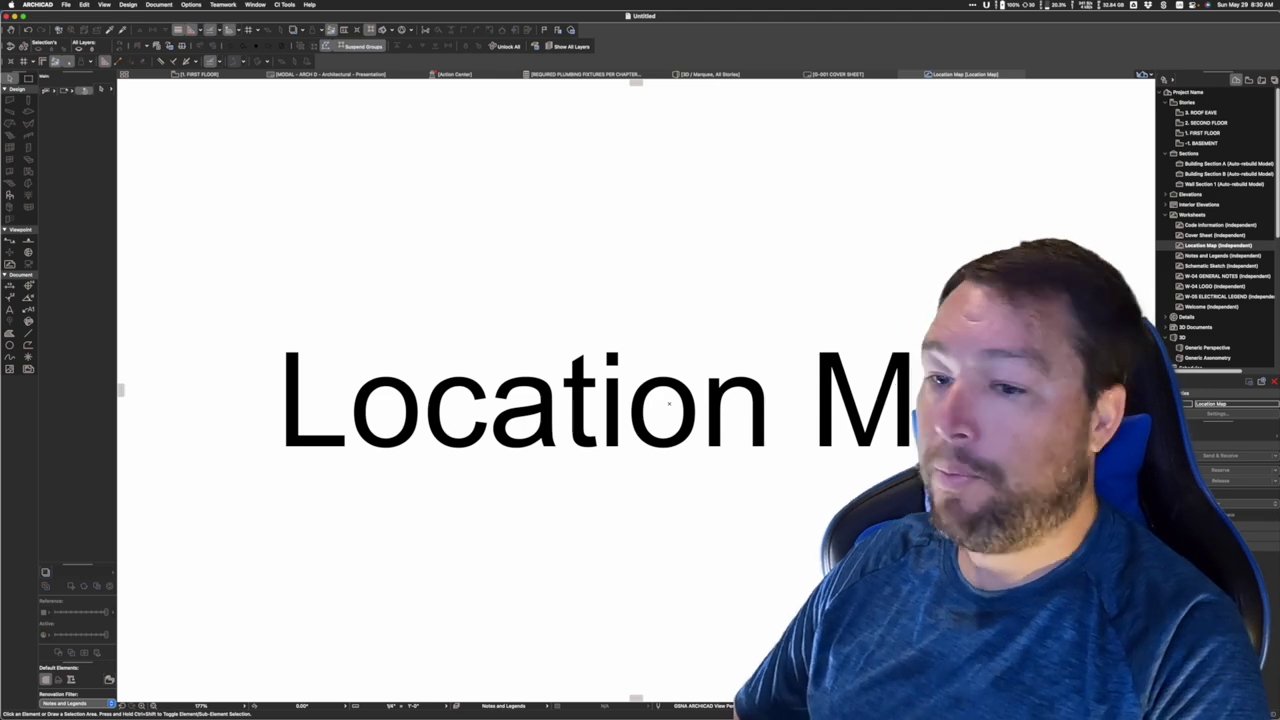
Switch to Maps and find the residential blocks of Alliance between W Third St and W Fourth St in satellite view.
{"action": "key", "text": "super+Tab"}
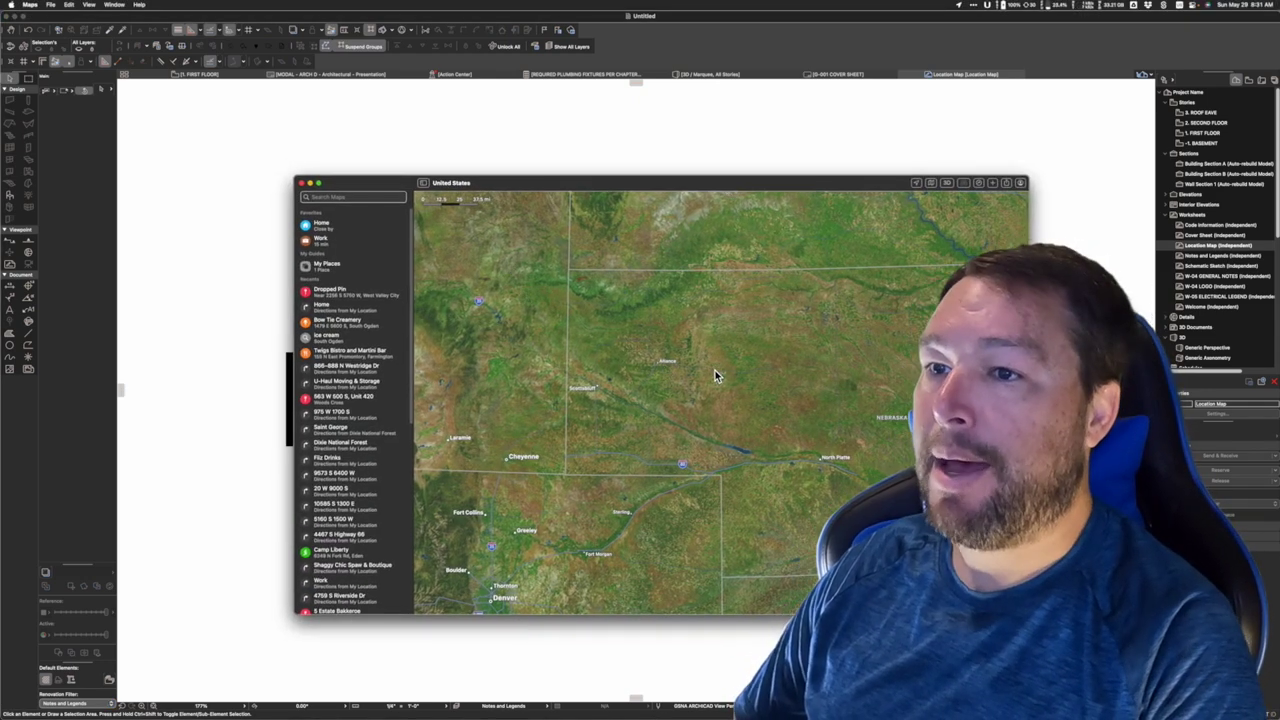
{"action": "scroll", "coordinate": [652, 354], "scroll_direction": "up", "scroll_amount": 5}
{"action": "scroll", "coordinate": [655, 349], "scroll_direction": "up", "scroll_amount": 5}
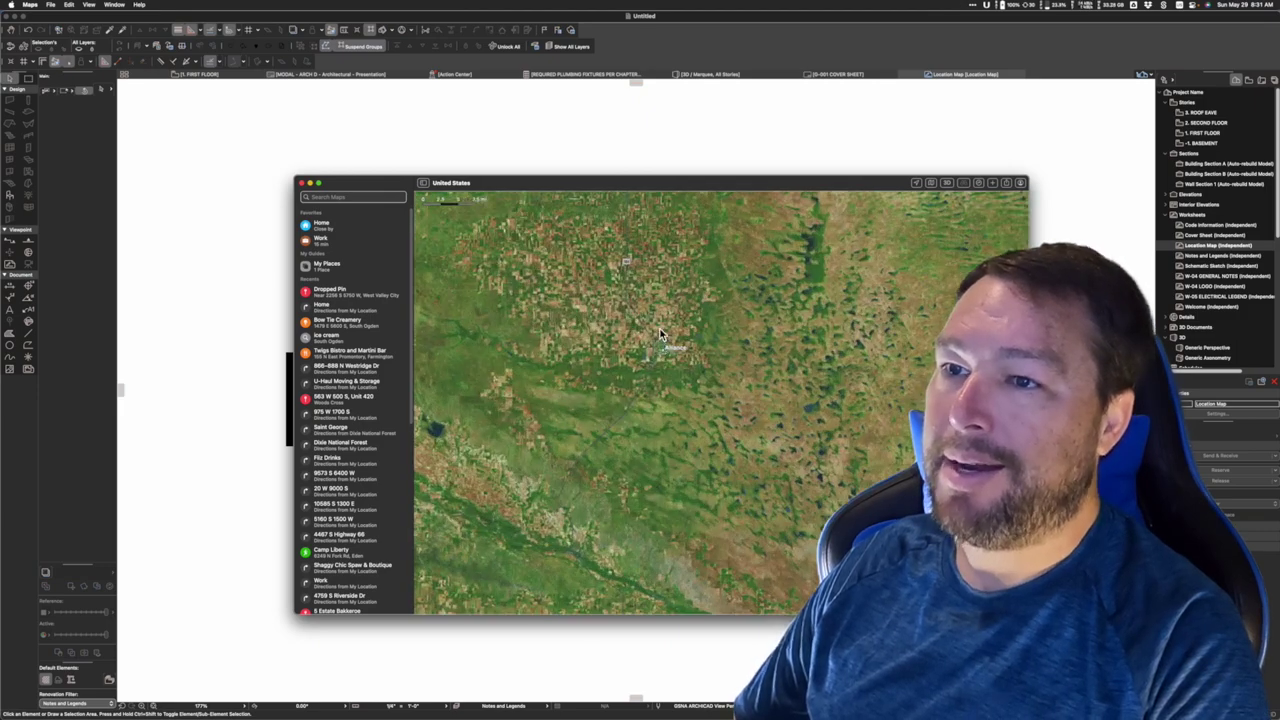
{"action": "scroll", "coordinate": [674, 356], "scroll_direction": "up", "scroll_amount": 10}
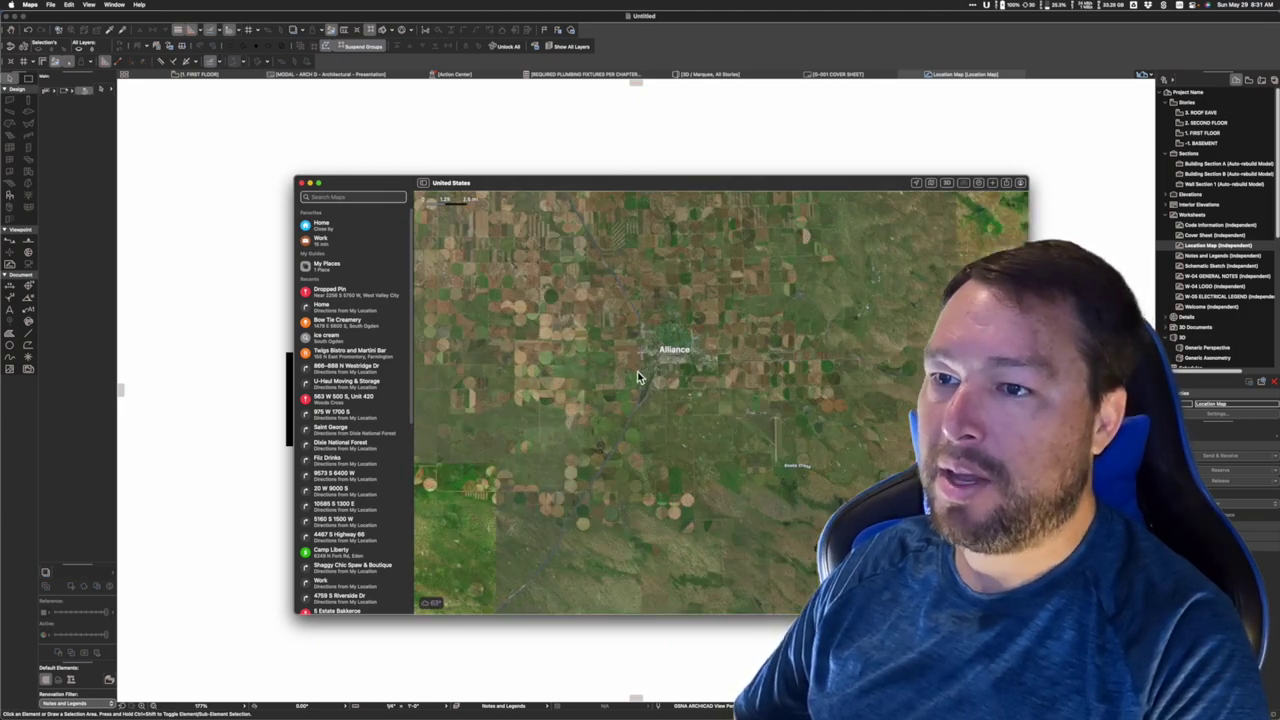
{"action": "scroll", "coordinate": [675, 328], "scroll_direction": "up", "scroll_amount": 10}
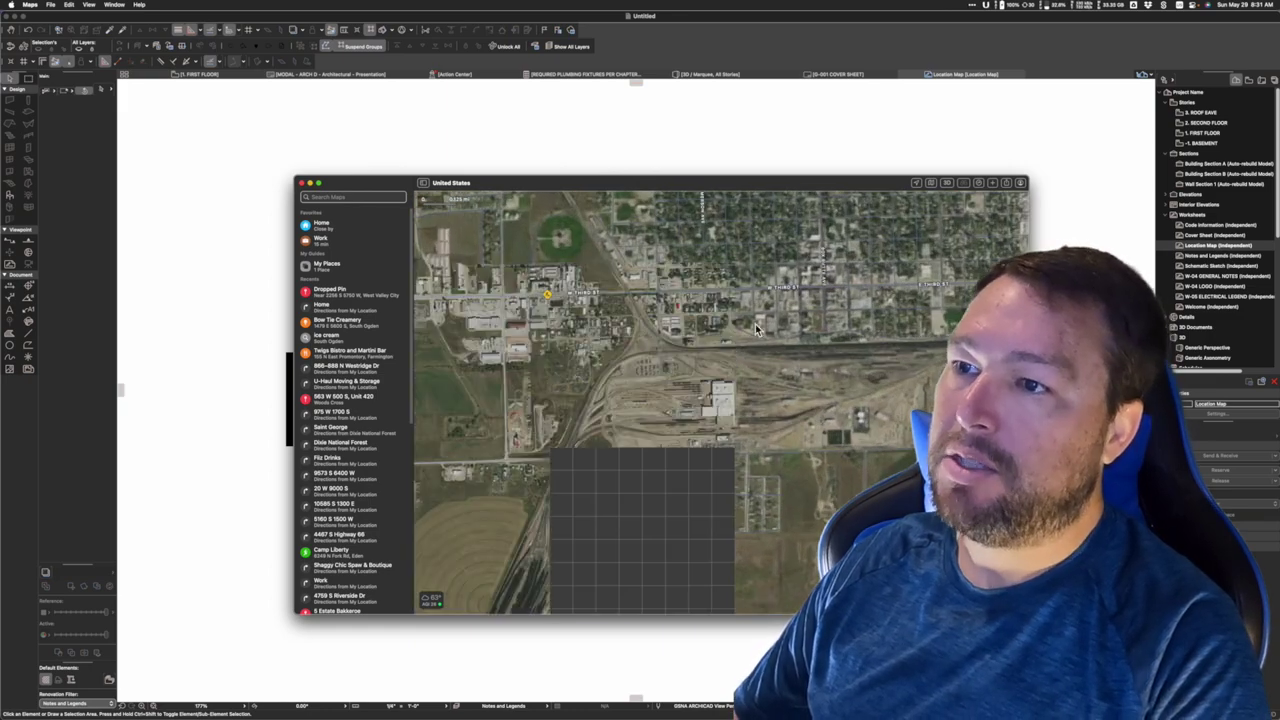
{"action": "left_click_drag", "start_coordinate": [748, 301], "coordinate": [771, 441]}
{"action": "scroll", "coordinate": [733, 424], "scroll_direction": "up", "scroll_amount": 10}
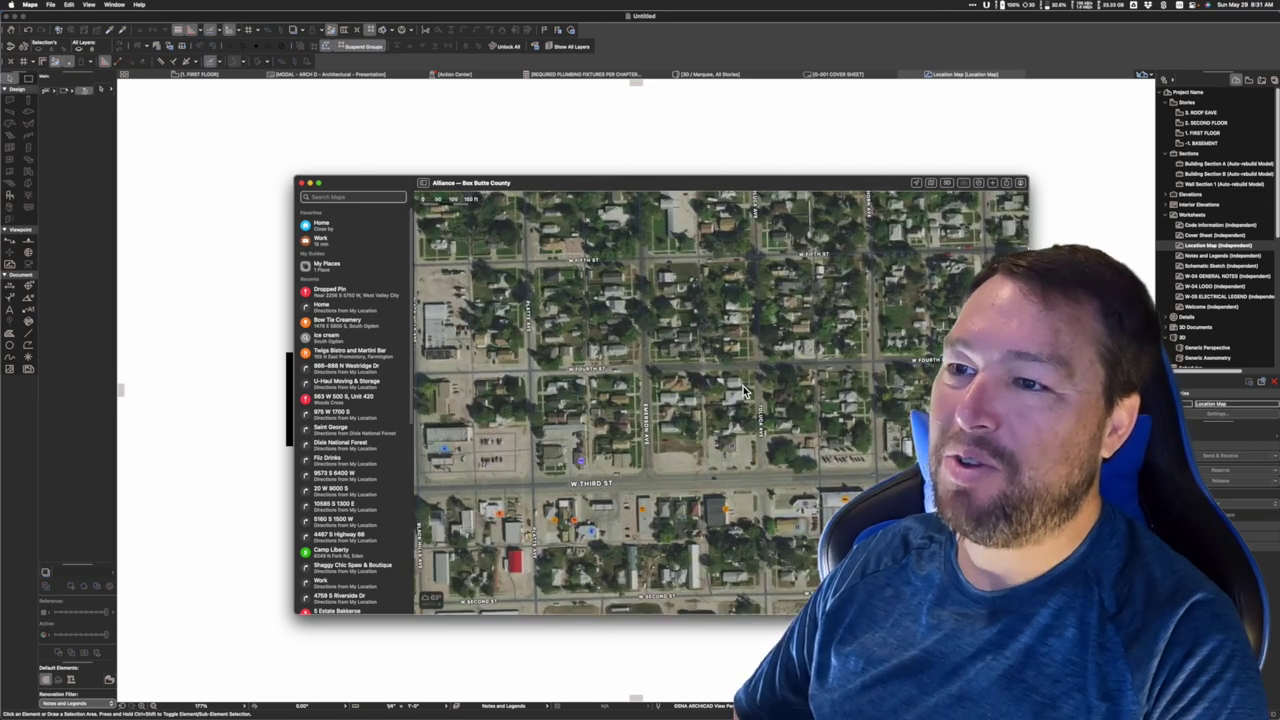
{"action": "scroll", "coordinate": [743, 384], "scroll_direction": "up", "scroll_amount": 4}
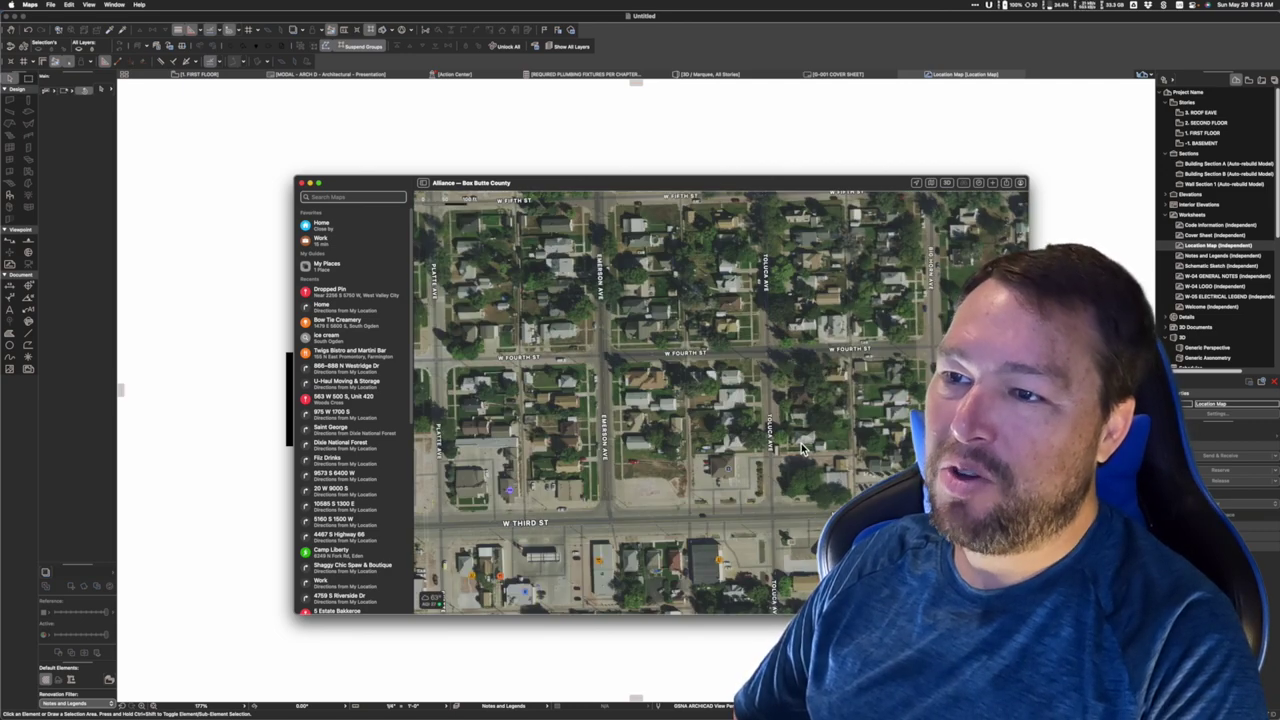
{"action": "scroll", "coordinate": [803, 448], "scroll_direction": "up", "scroll_amount": 3}
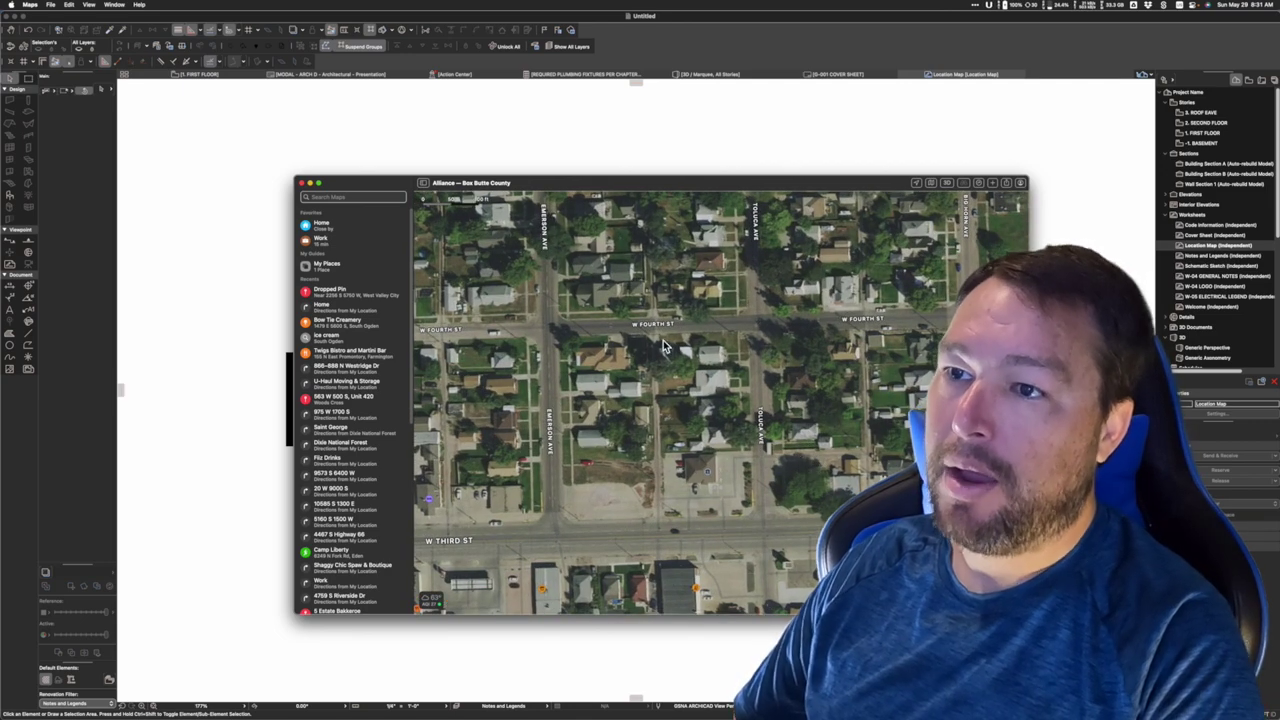
Drop a pin on the property just south of W Fourth St, west of Toluca Ave, and dismiss its details.
{"action": "right_click", "coordinate": [712, 365]}
{"action": "left_click", "coordinate": [730, 366]}
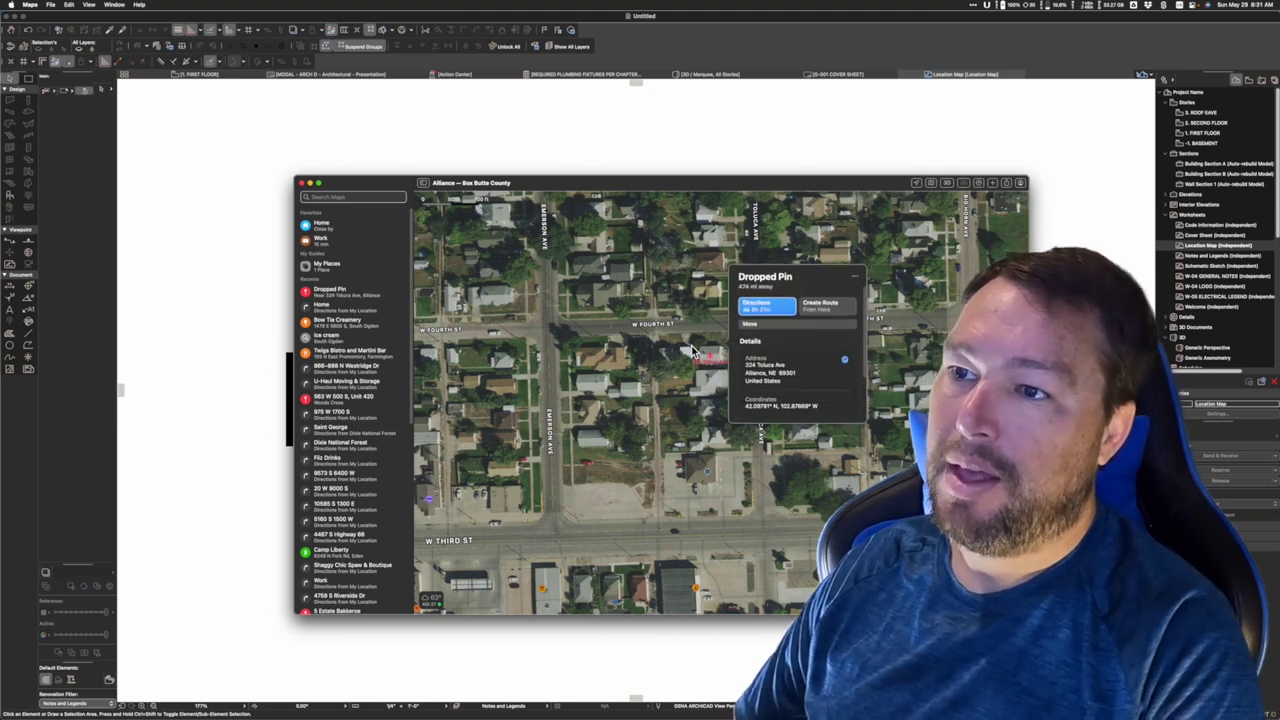
{"action": "left_click", "coordinate": [635, 366]}
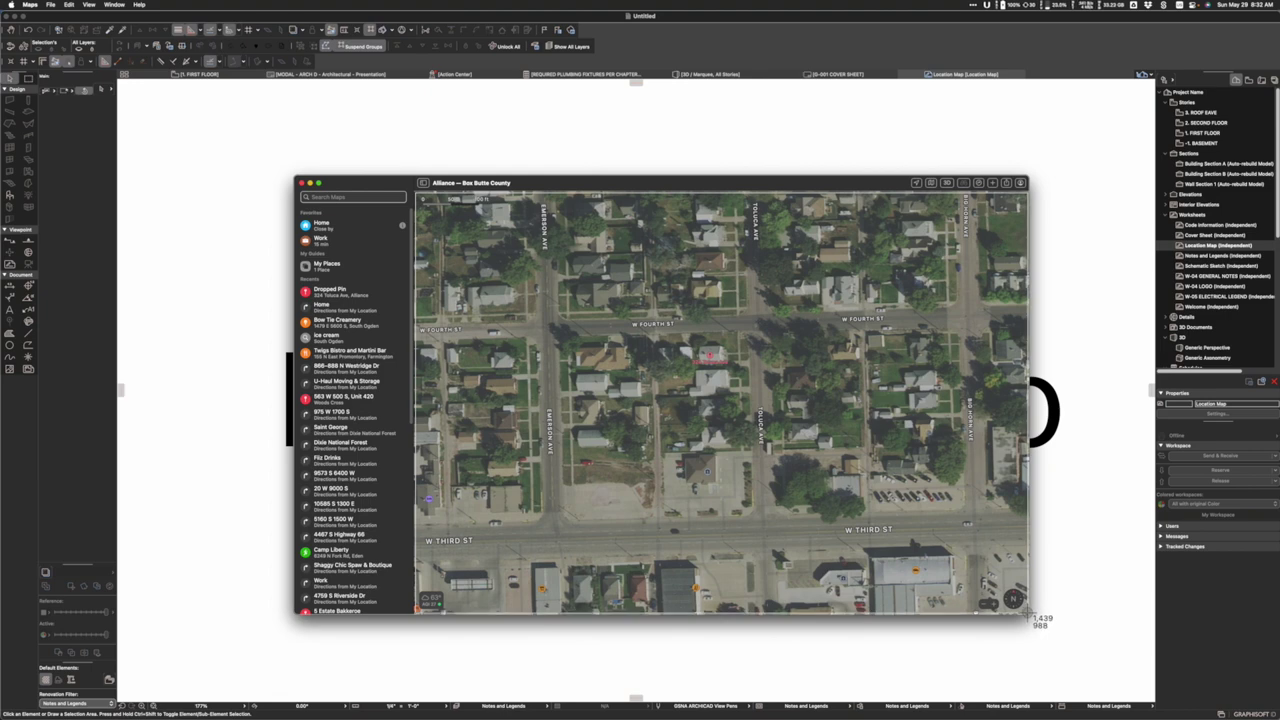
Capture a screenshot of the satellite map area and bring it into ARCHICAD's Location Map worksheet beside the placeholder text.
{"action": "left_click_drag", "start_coordinate": [1027, 613], "coordinate": [1028, 614]}
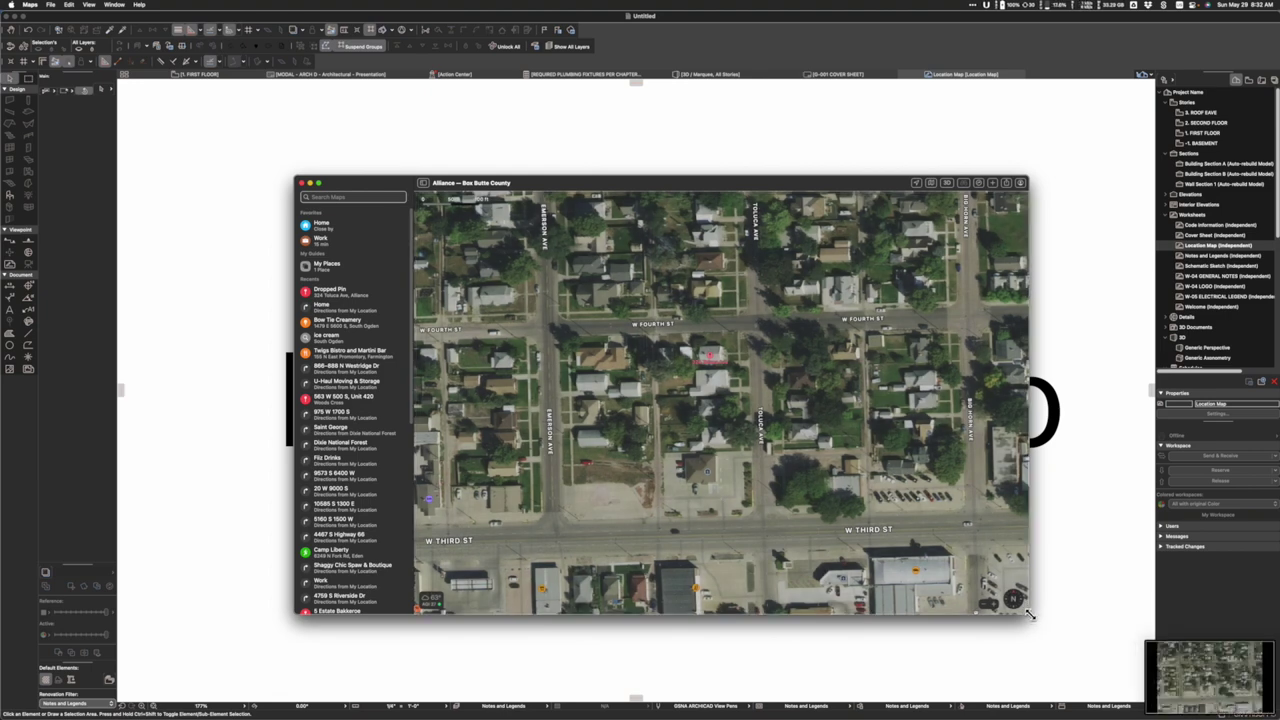
{"action": "left_click_drag", "start_coordinate": [1224, 683], "coordinate": [1162, 596]}
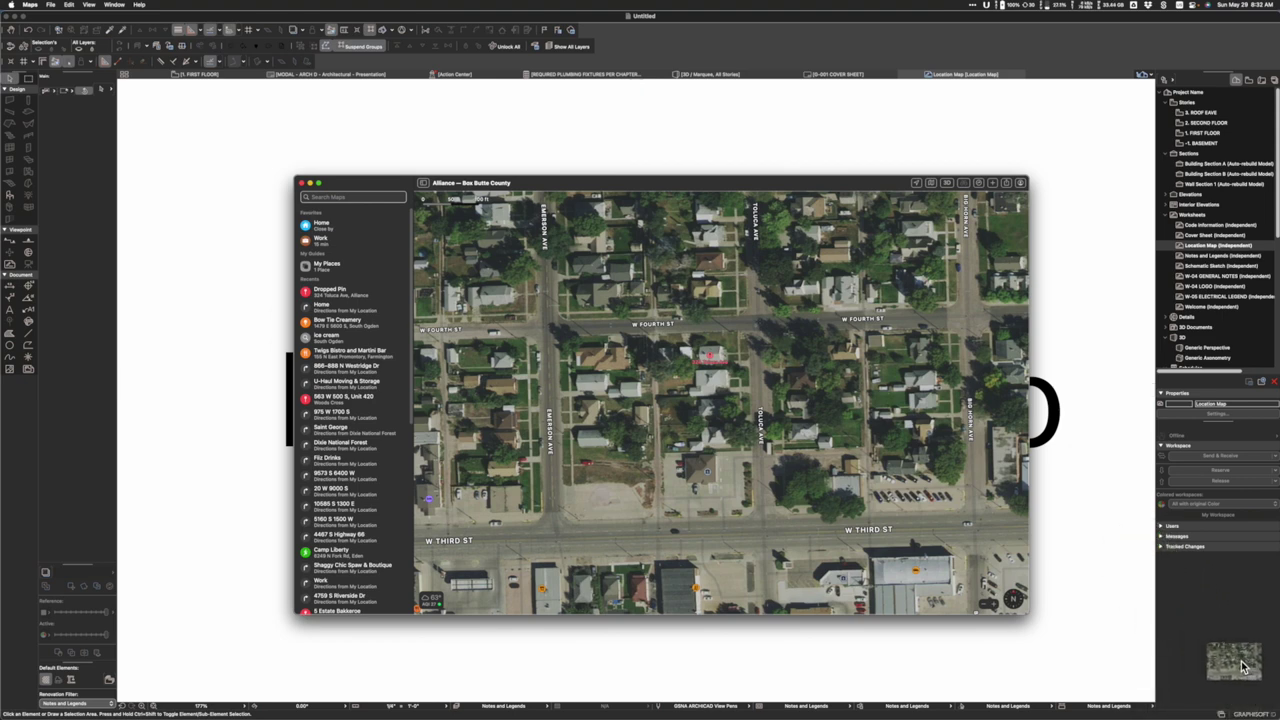
{"action": "left_click_drag", "start_coordinate": [1243, 667], "coordinate": [1081, 632]}
{"action": "key", "text": "super+Tab"}
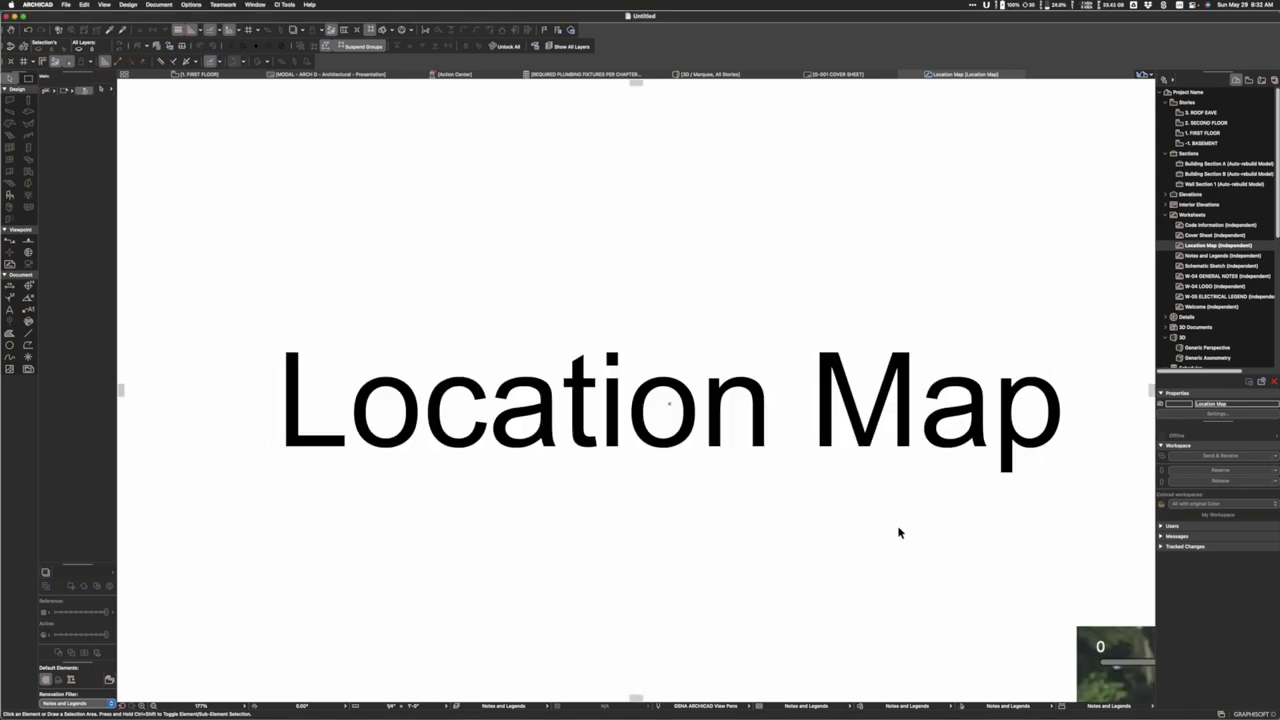
{"action": "left_click_drag", "start_coordinate": [805, 462], "coordinate": [808, 466]}
{"action": "scroll", "coordinate": [808, 466], "scroll_direction": "down", "scroll_amount": 8}
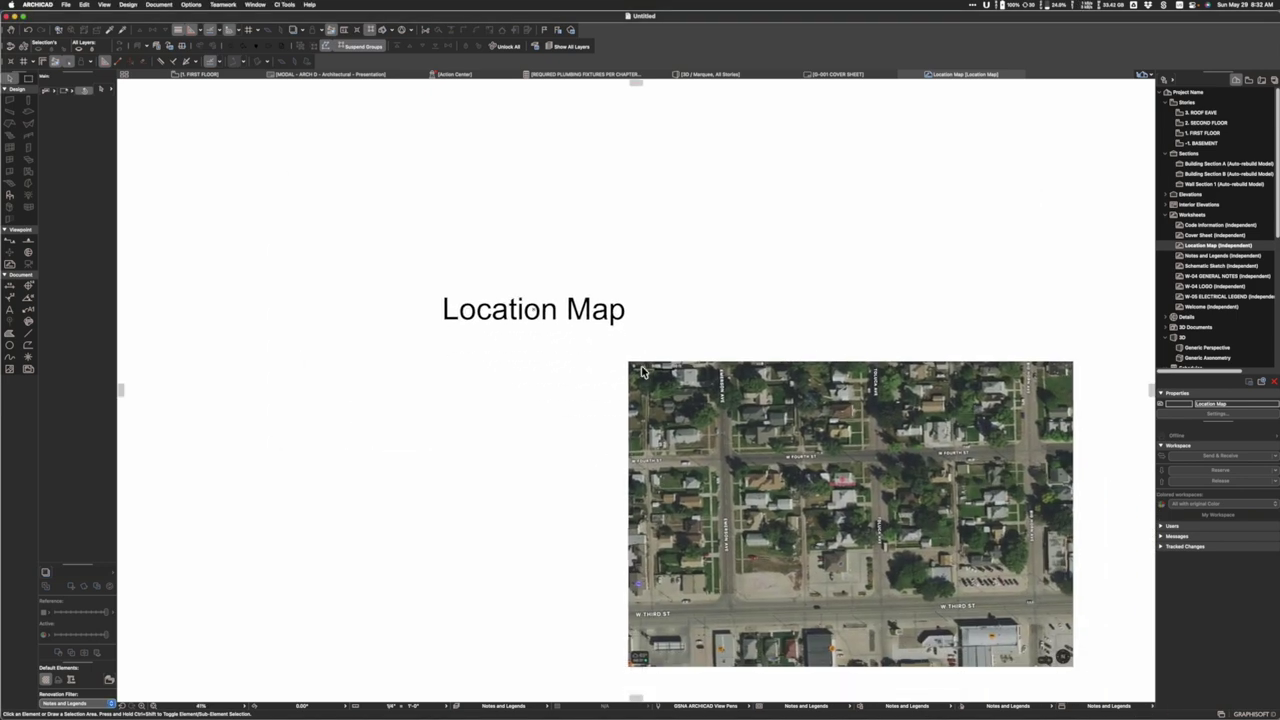
Move the map image by its center so that it is centered on the Location Map placeholder text.
{"action": "left_click", "coordinate": [650, 385]}
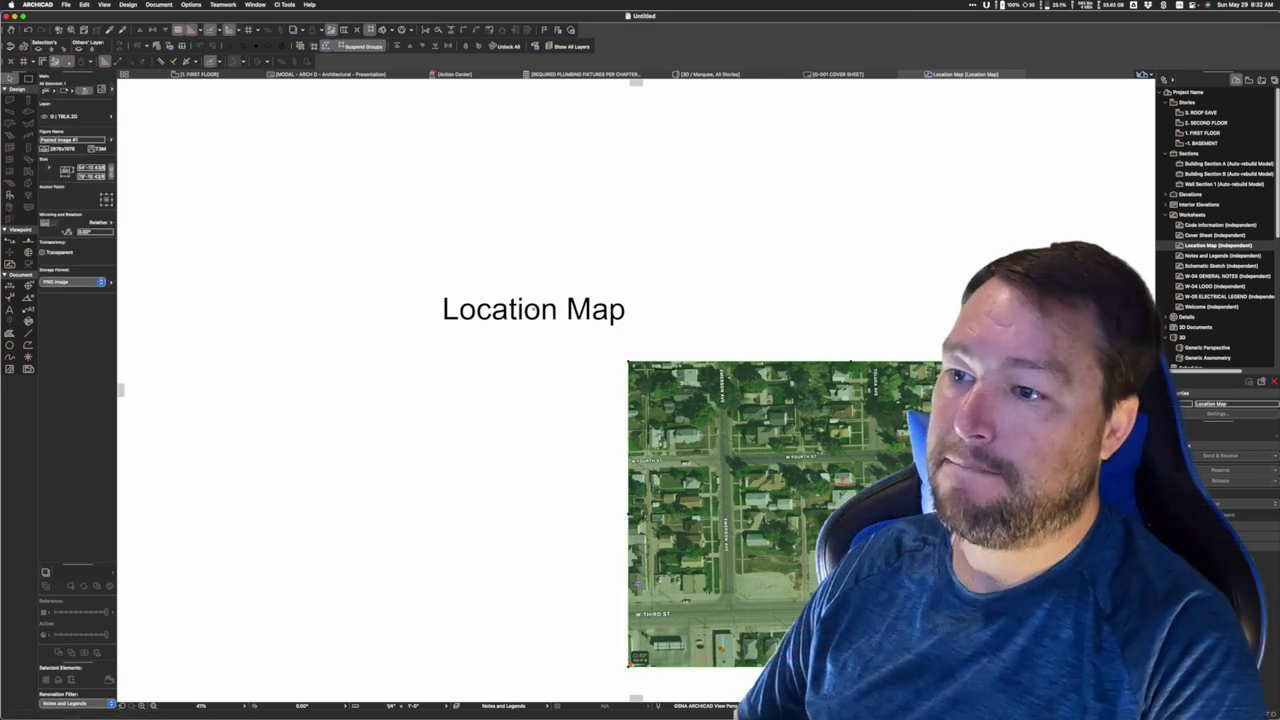
{"action": "left_click", "coordinate": [855, 520]}
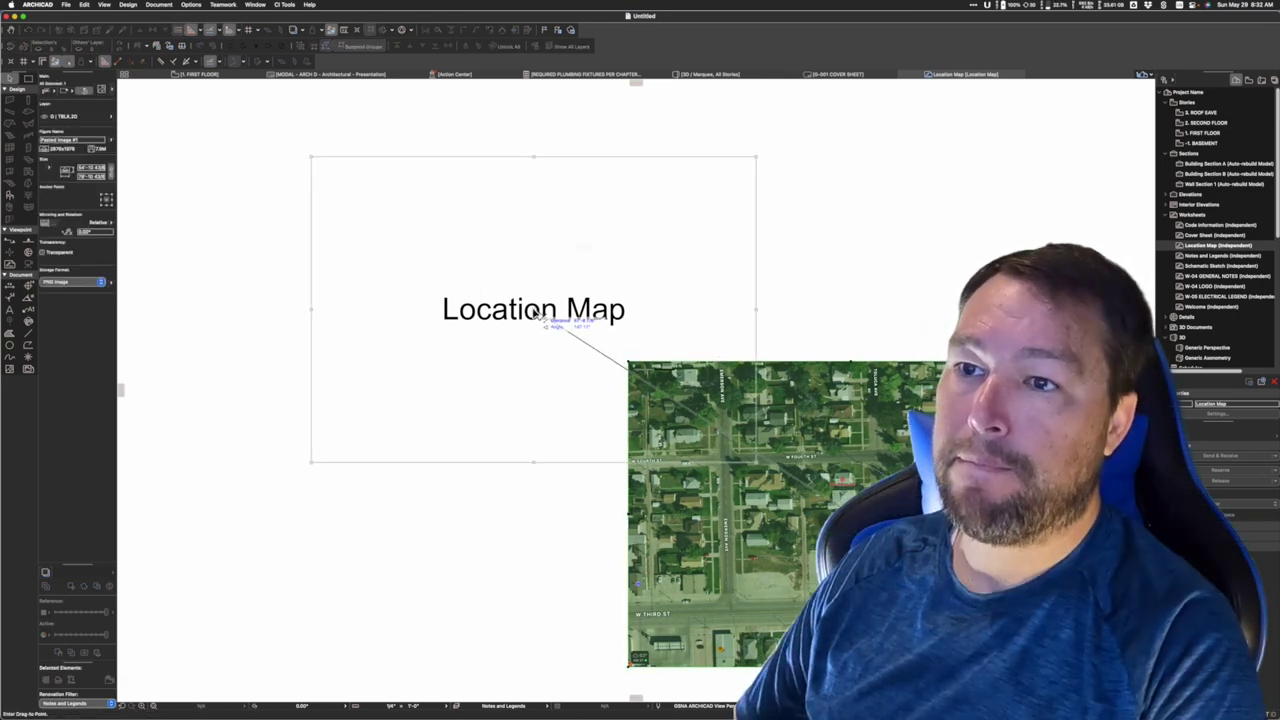
{"action": "left_click", "coordinate": [536, 313]}
{"action": "key", "text": "Escape"}
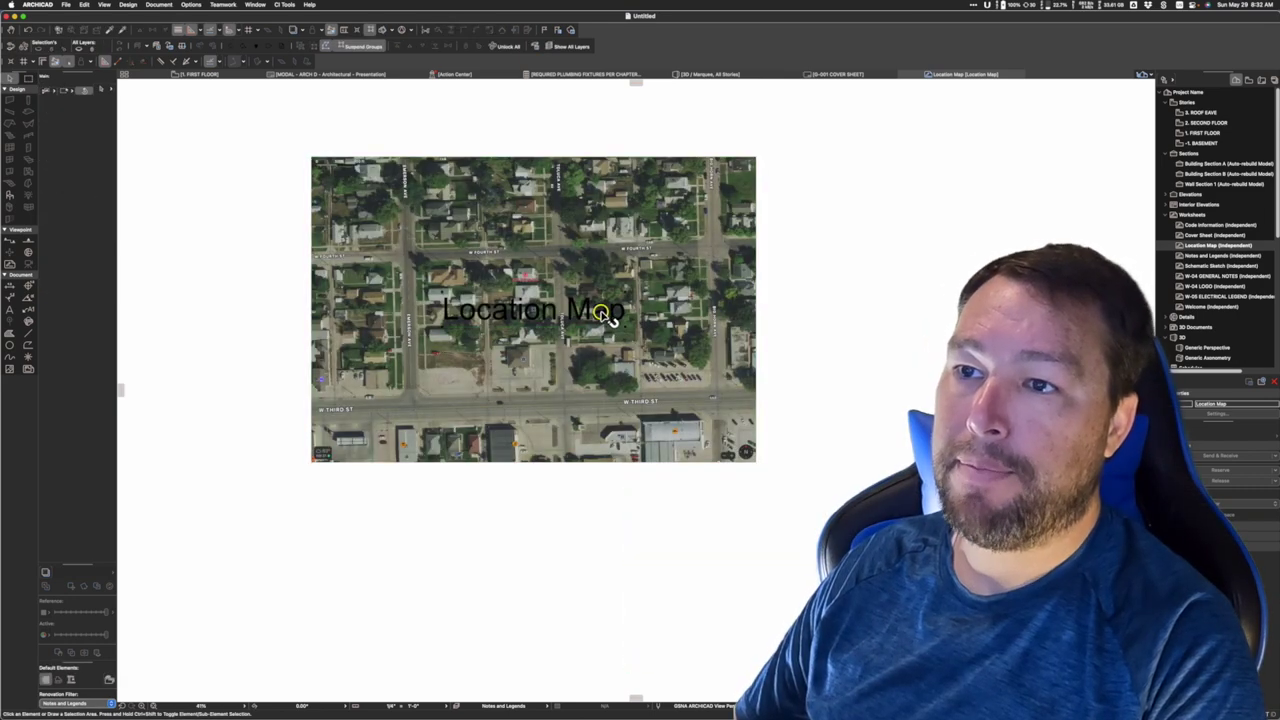
Delete the Location Map placeholder text that overlaps the satellite map image.
{"action": "left_click", "coordinate": [603, 313]}
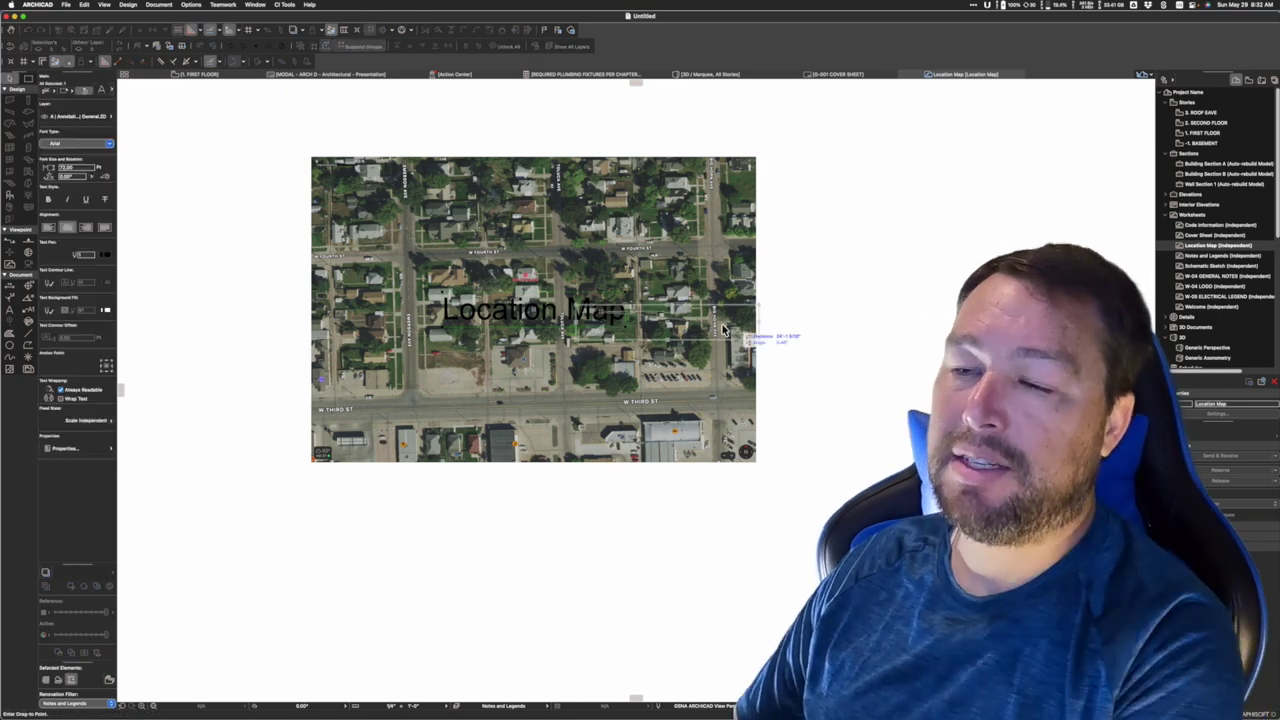
{"action": "key", "text": "Delete"}
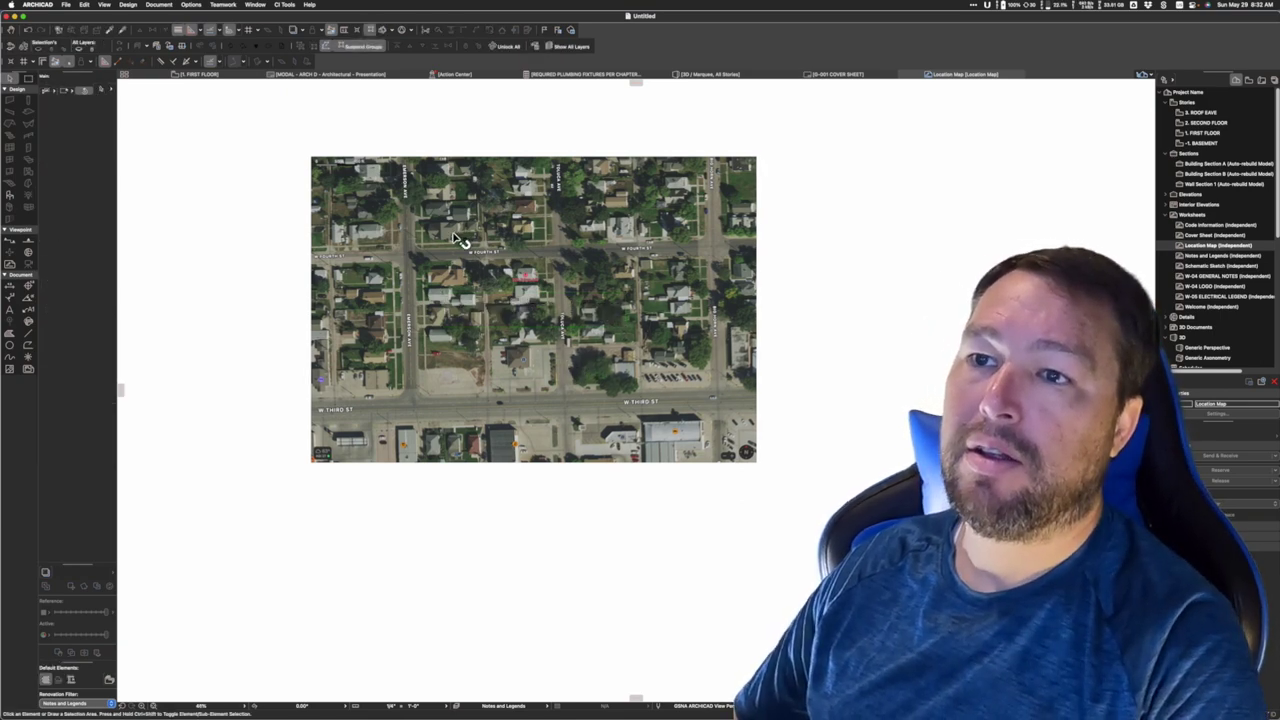
{"action": "scroll", "coordinate": [440, 235], "scroll_direction": "up", "scroll_amount": 3}
{"action": "scroll", "coordinate": [405, 237], "scroll_direction": "up", "scroll_amount": 2}
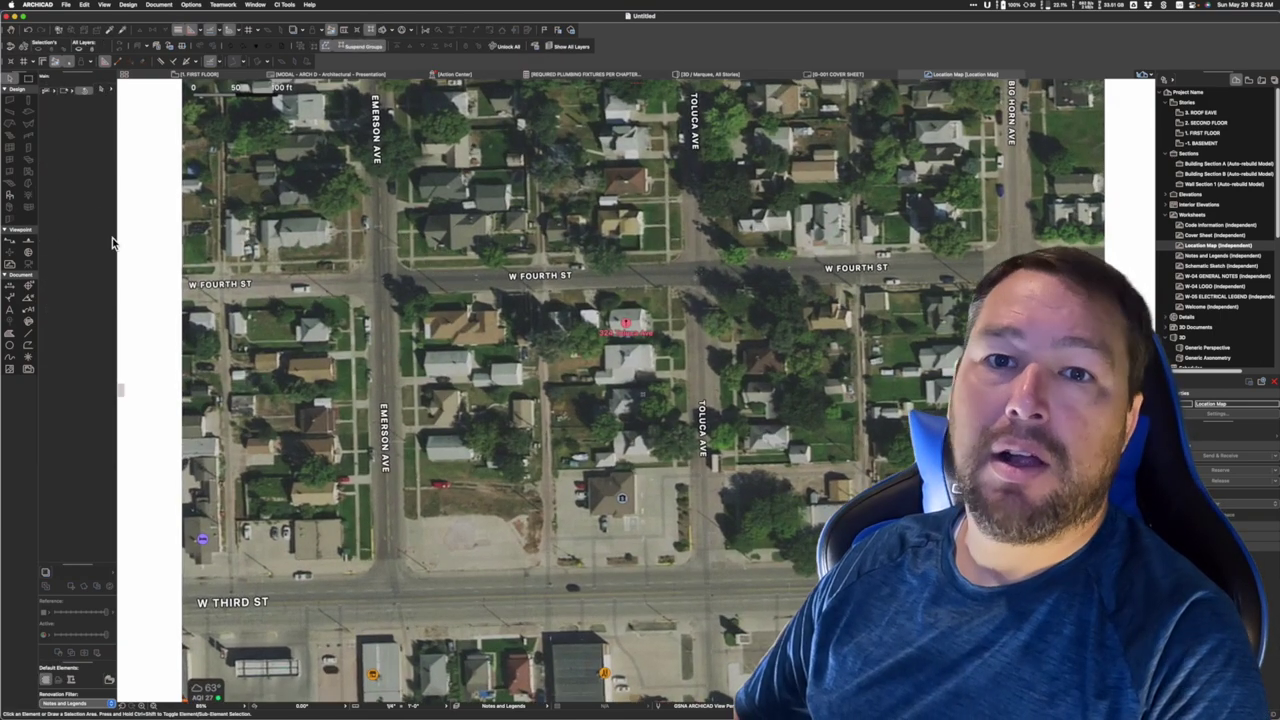
Set the Fill tool's defaults to the % 25 fill type with a medium gray fill pen.
{"action": "left_click", "coordinate": [27, 336]}
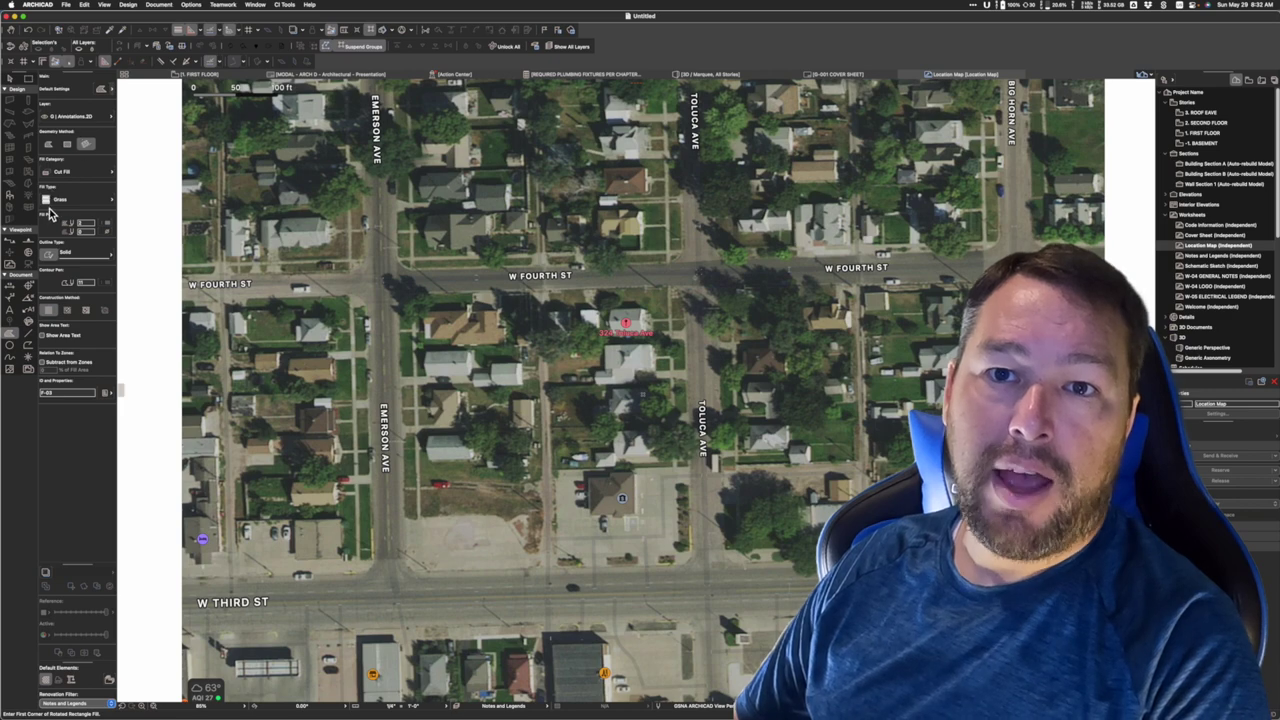
{"action": "left_click", "coordinate": [50, 200]}
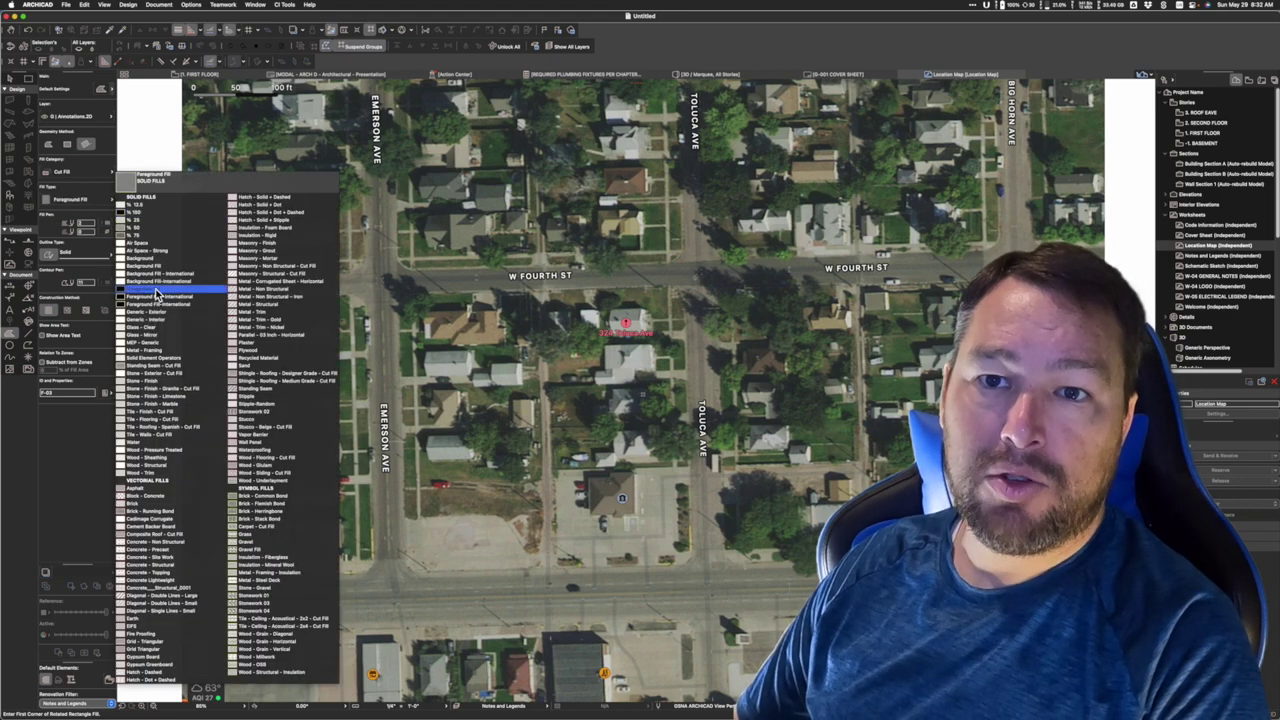
{"action": "left_click", "coordinate": [156, 289]}
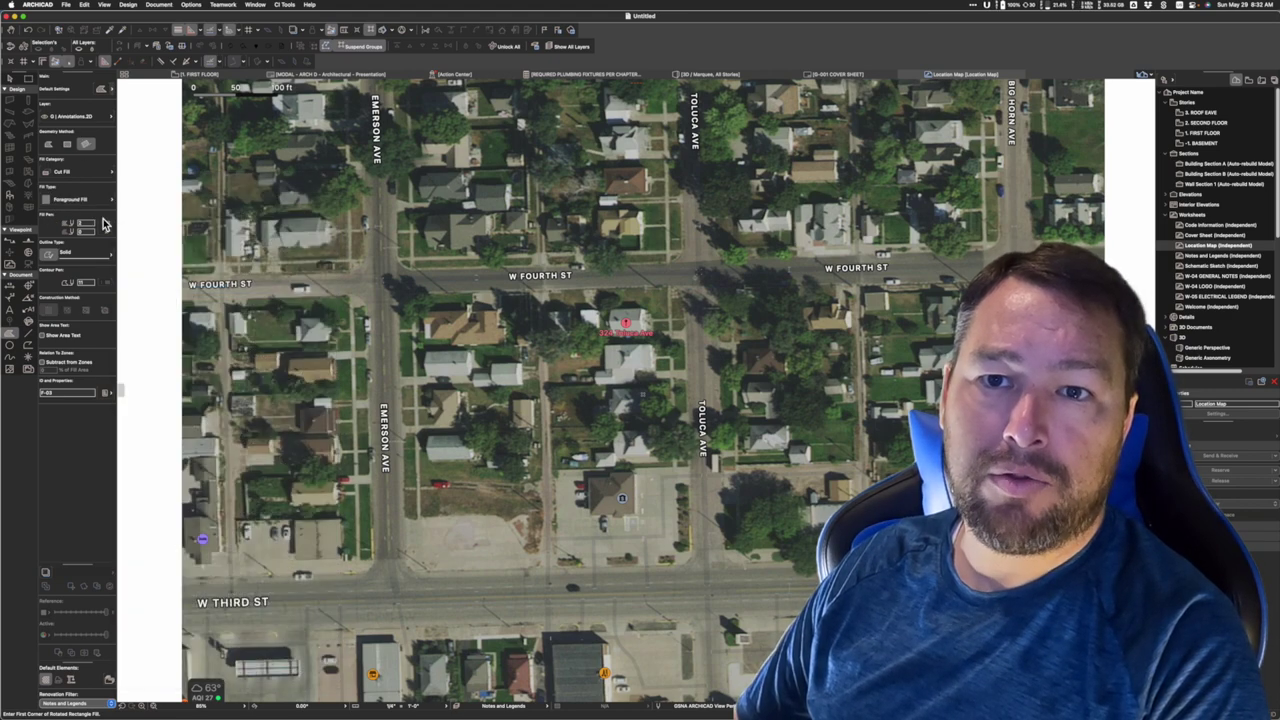
{"action": "left_click", "coordinate": [111, 229]}
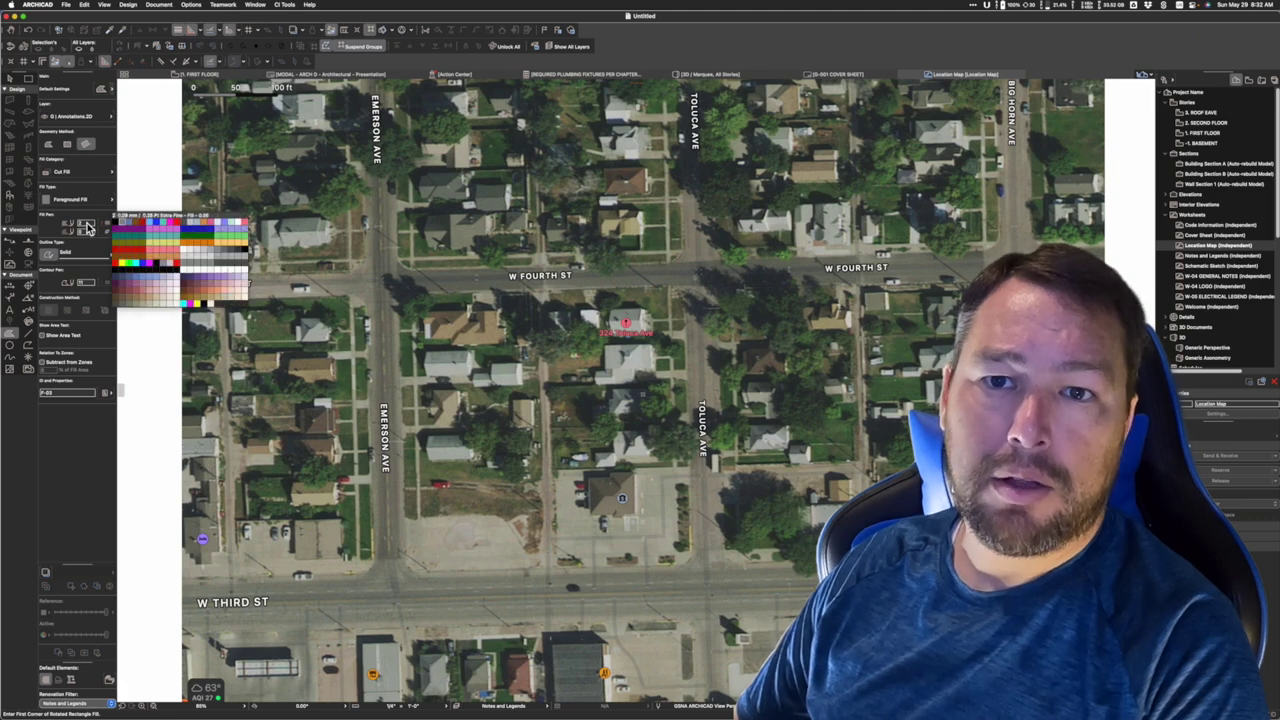
{"action": "left_click", "coordinate": [86, 196]}
{"action": "left_click", "coordinate": [94, 200]}
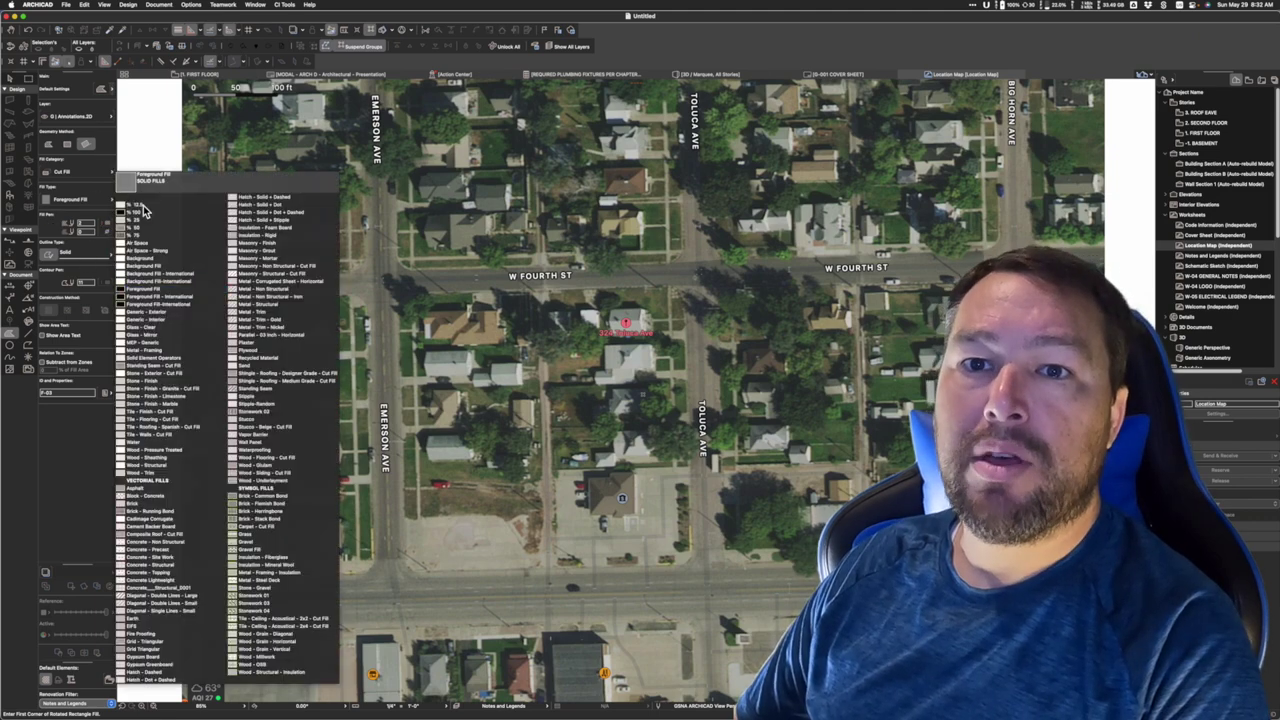
{"action": "left_click", "coordinate": [142, 219]}
{"action": "left_click", "coordinate": [111, 226]}
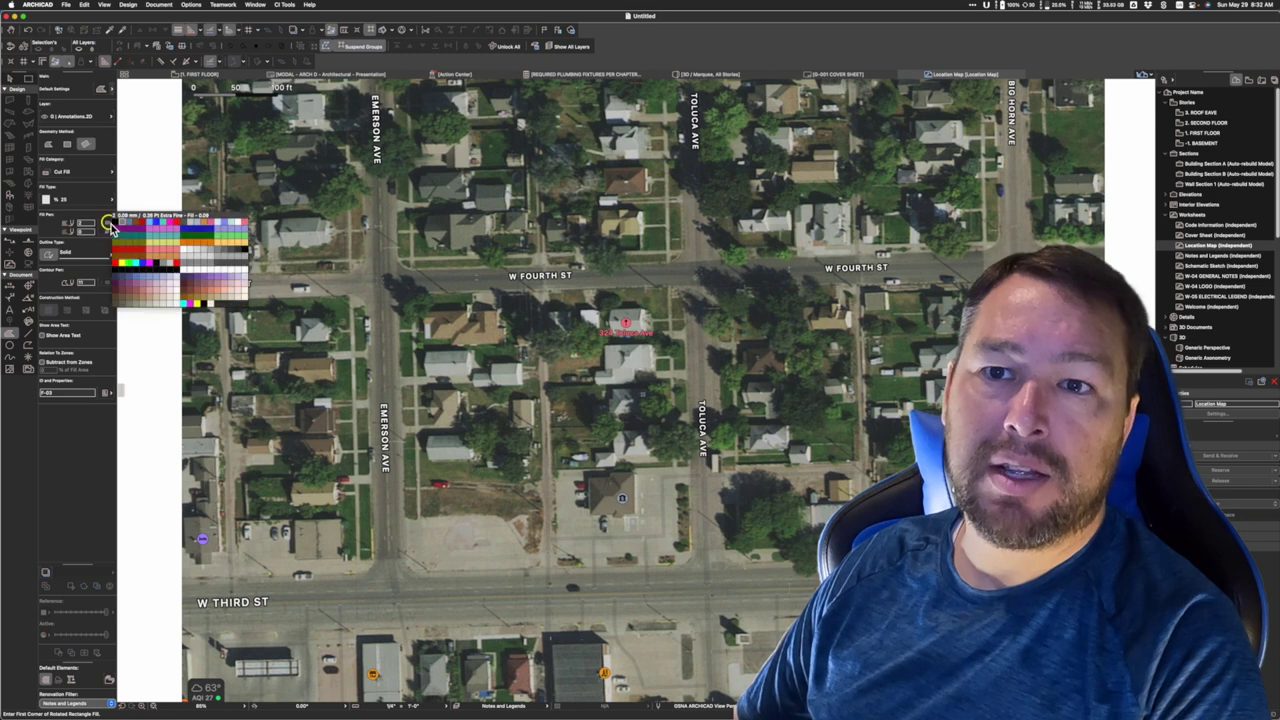
{"action": "left_click", "coordinate": [184, 266]}
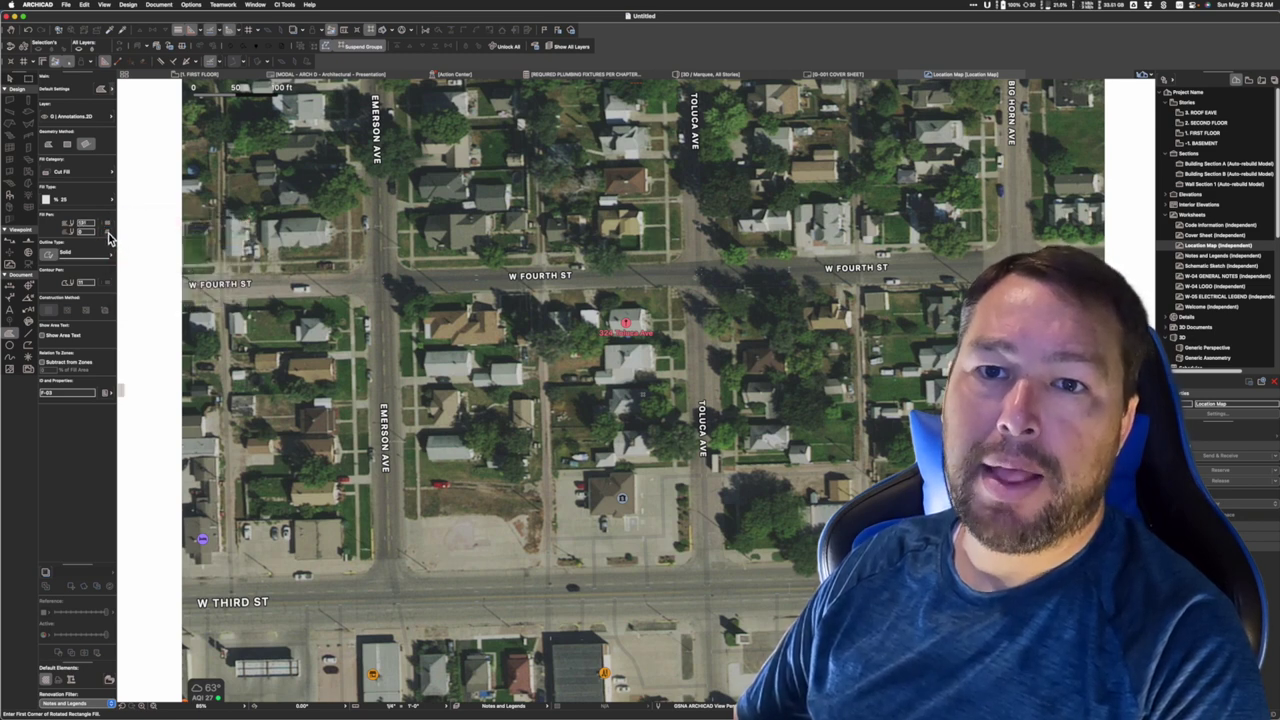
Keep the fill's background pen transparent and set its contour pen to the black 0.18 mm pen.
{"action": "left_click", "coordinate": [110, 234]}
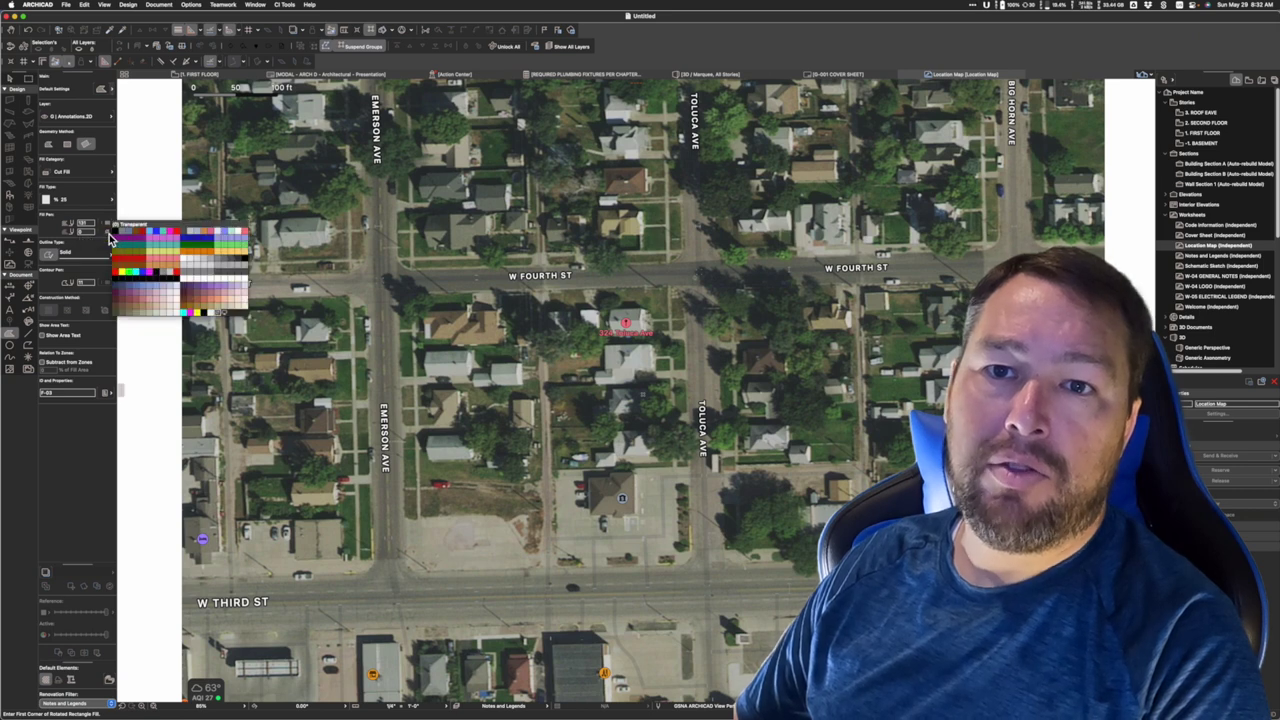
{"action": "left_click", "coordinate": [109, 233]}
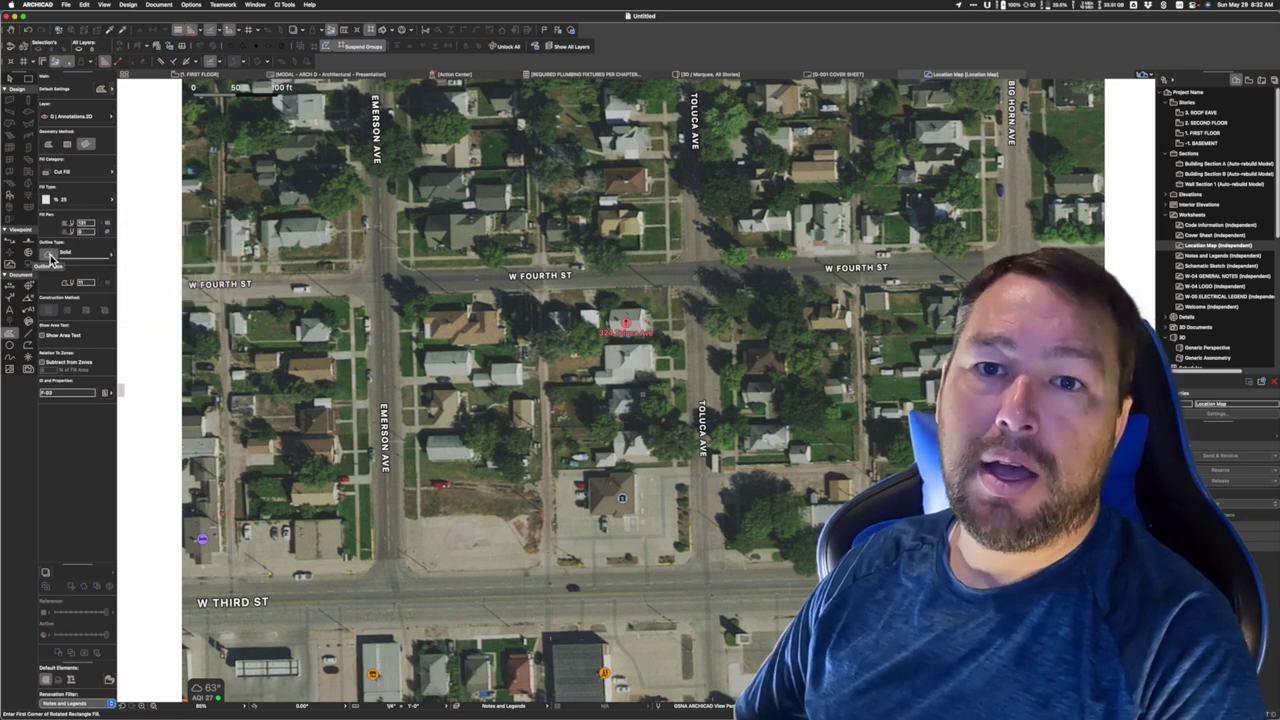
{"action": "left_click", "coordinate": [117, 289]}
{"action": "left_click", "coordinate": [124, 325]}
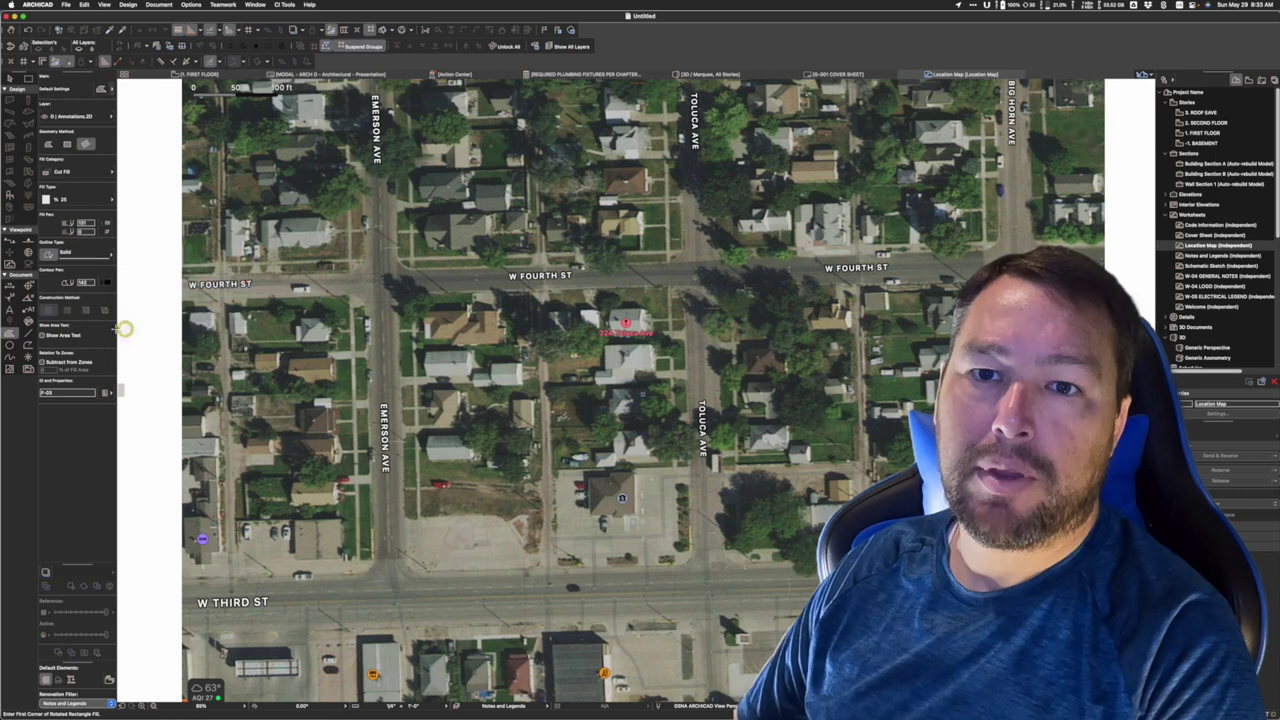
{"action": "left_click", "coordinate": [105, 284]}
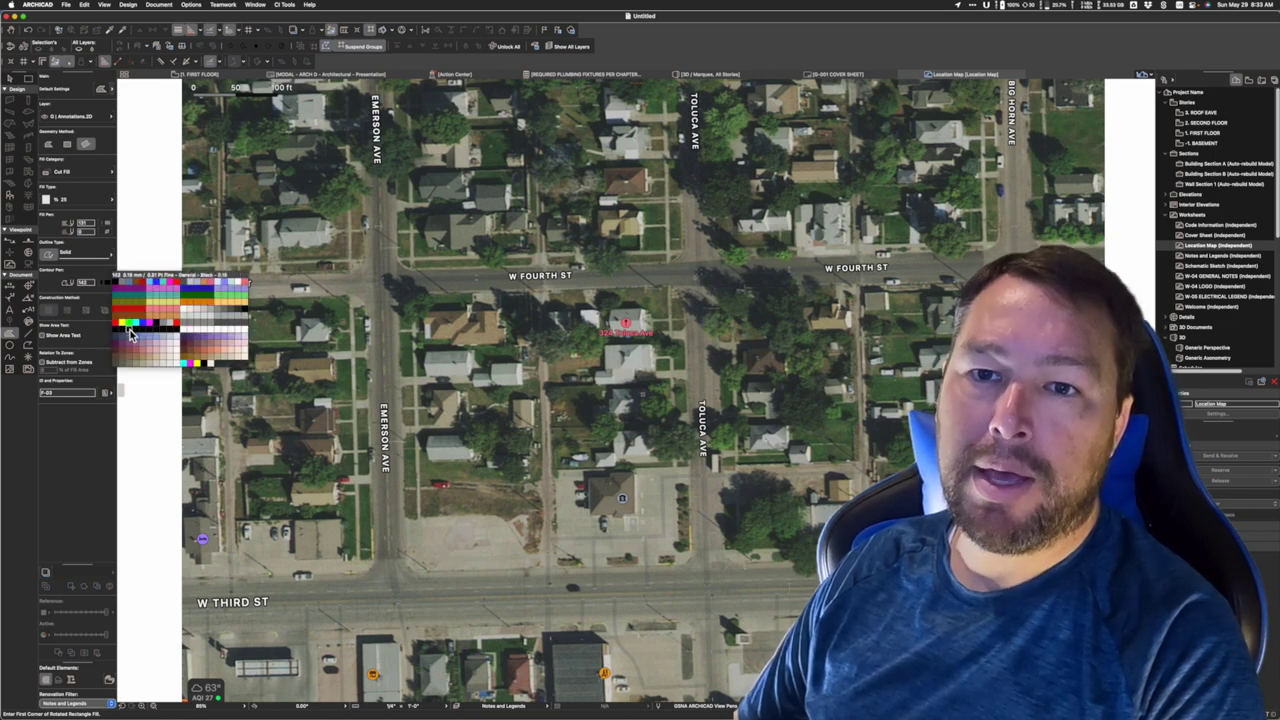
{"action": "left_click", "coordinate": [130, 334]}
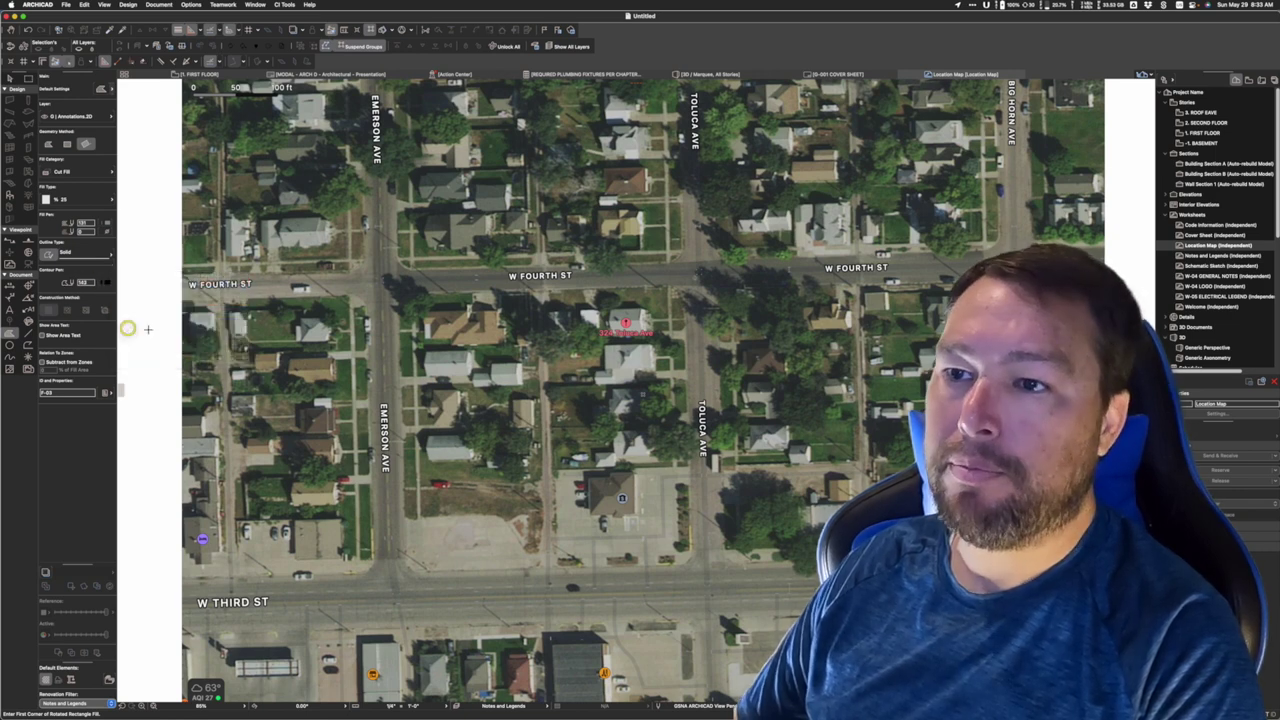
Draw a rotated rectangular fill over the pinned property south of W Fourth St, between the alley and Toluca Ave.
{"action": "left_click", "coordinate": [543, 290]}
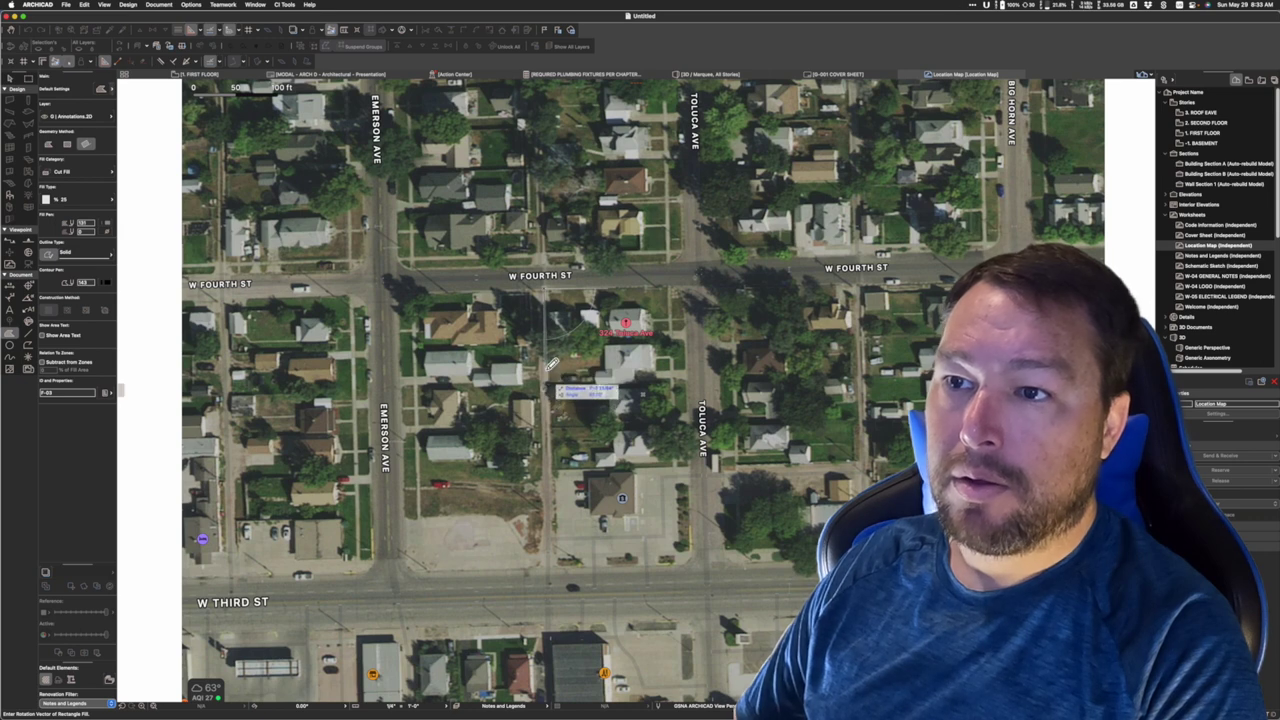
{"action": "left_click", "coordinate": [547, 343]}
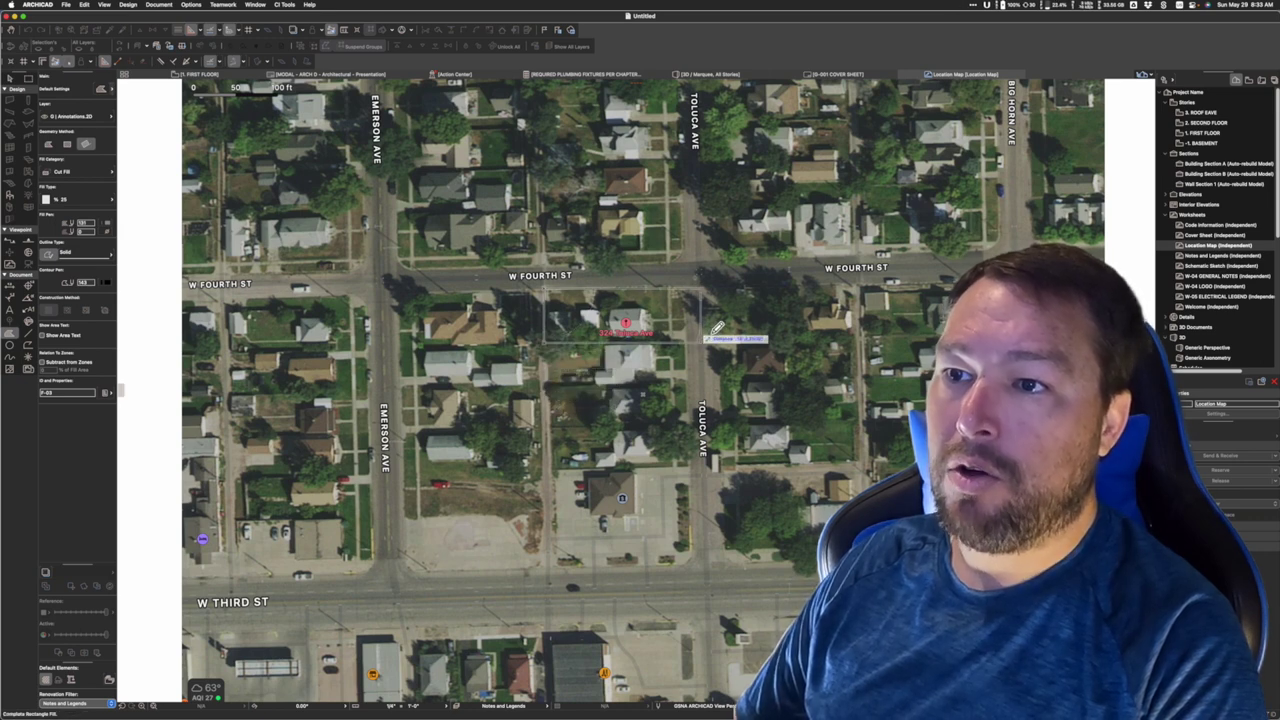
{"action": "left_click", "coordinate": [686, 338]}
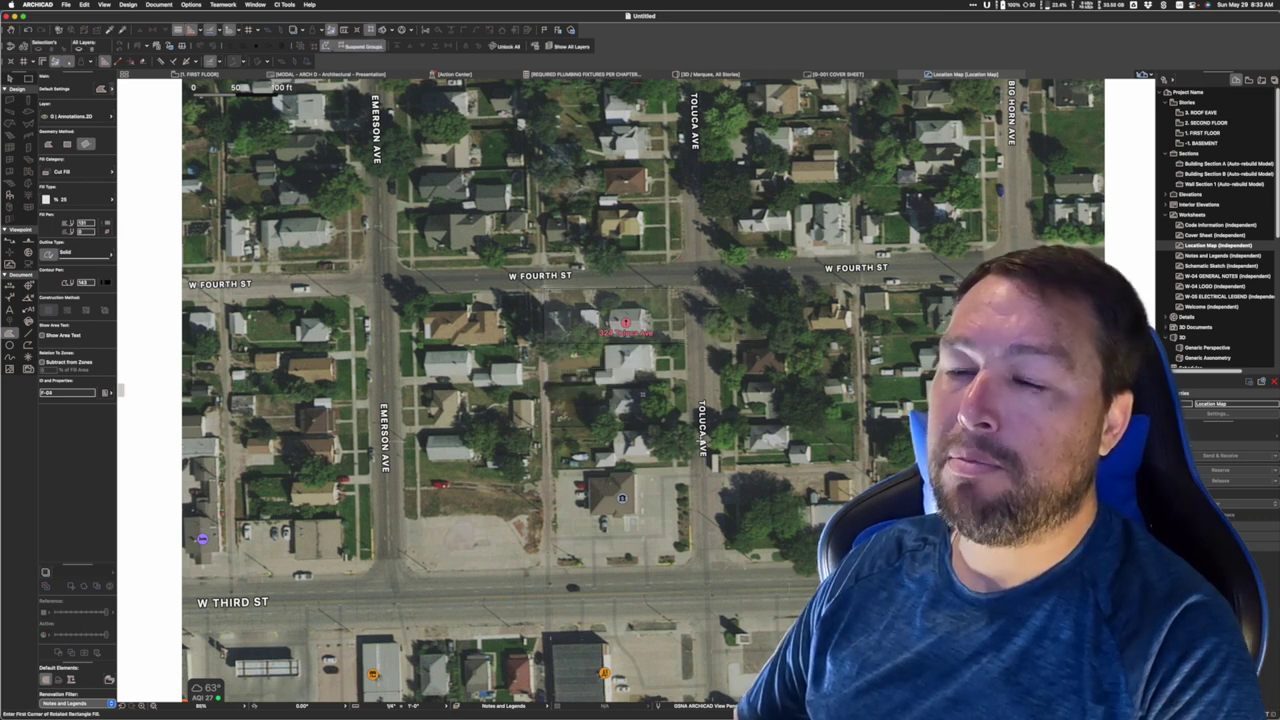
{"action": "key", "text": "Escape"}
Change the property rectangle to an orange fill pen and the % 50 fill type, then deselect it.
{"action": "left_click", "coordinate": [683, 296]}
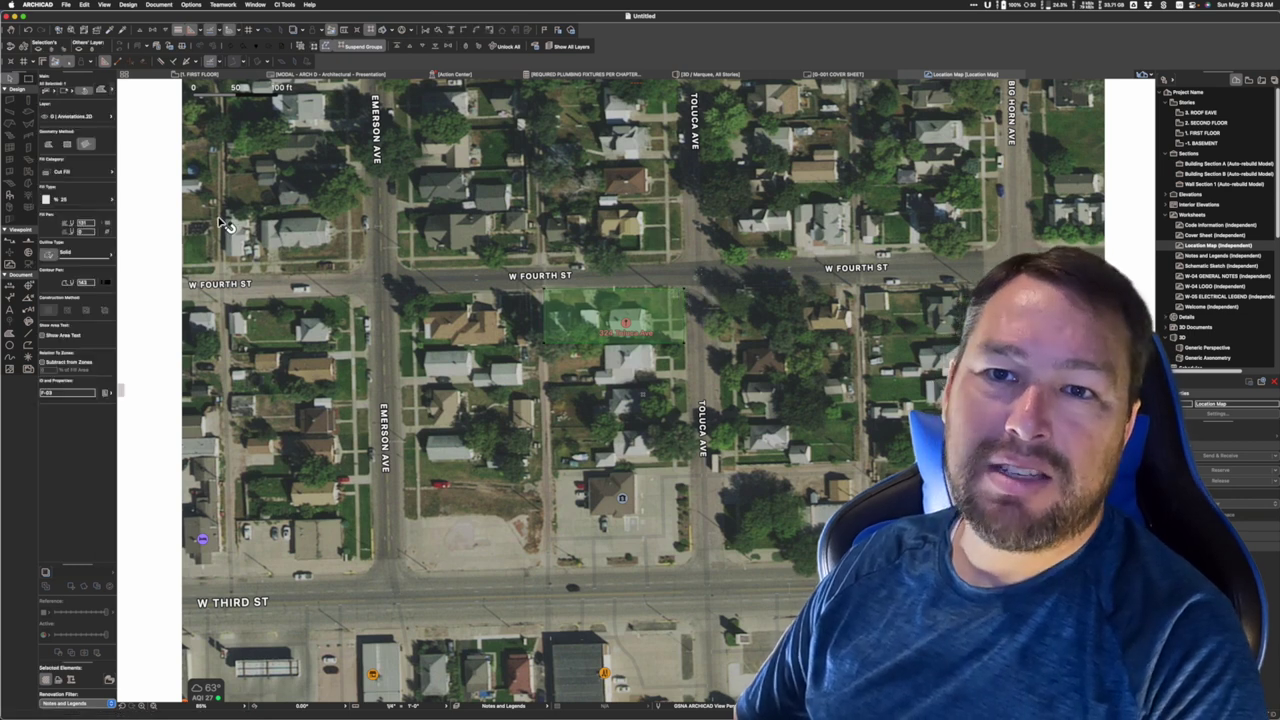
{"action": "left_click", "coordinate": [107, 230]}
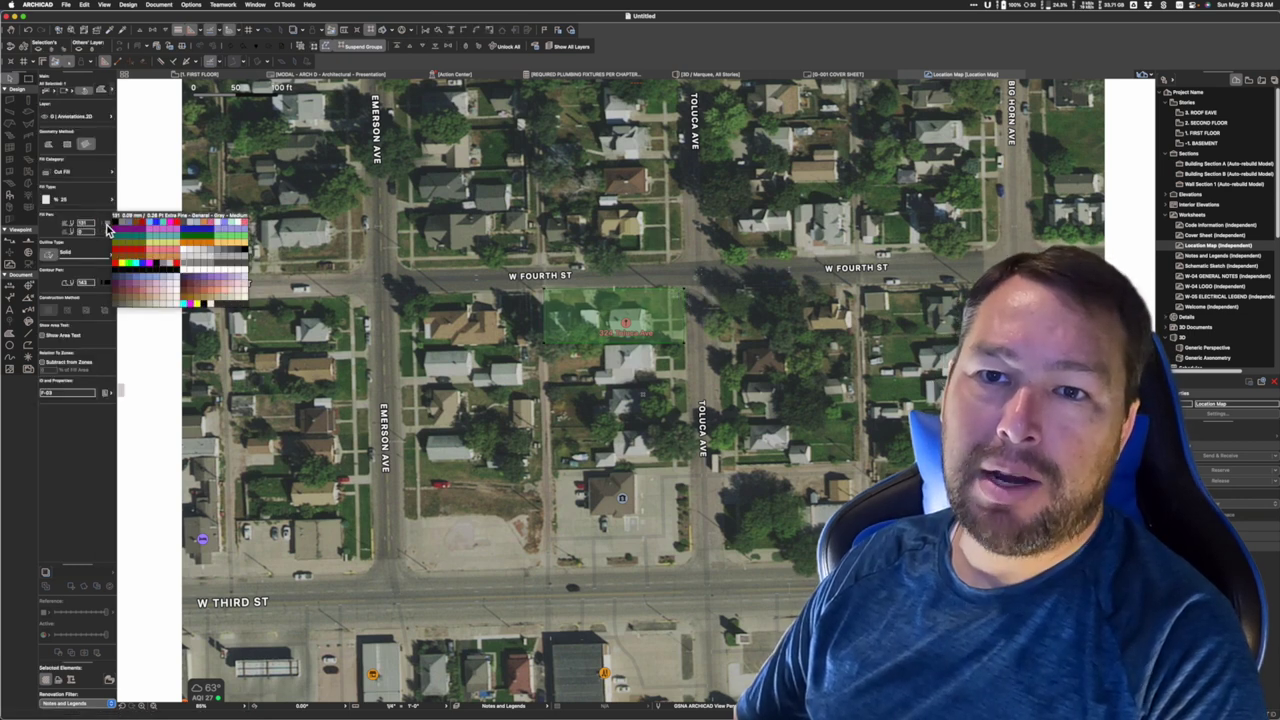
{"action": "left_click", "coordinate": [224, 268]}
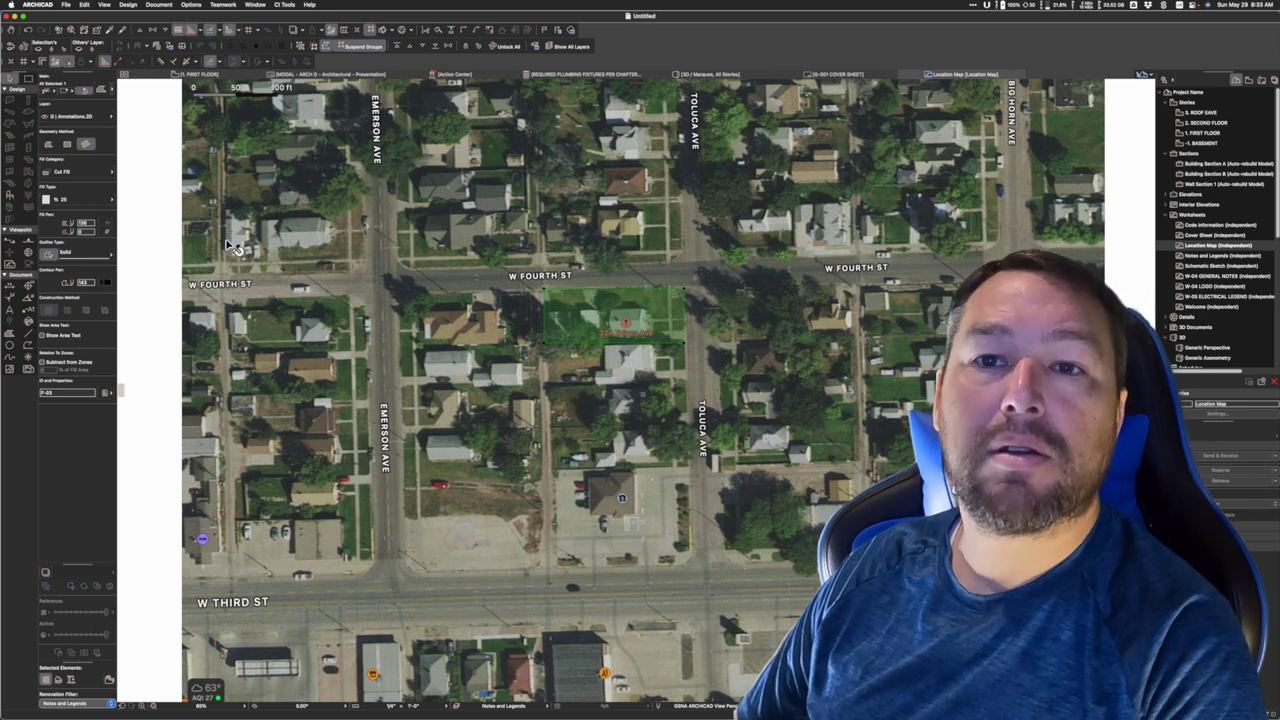
{"action": "left_click", "coordinate": [108, 227]}
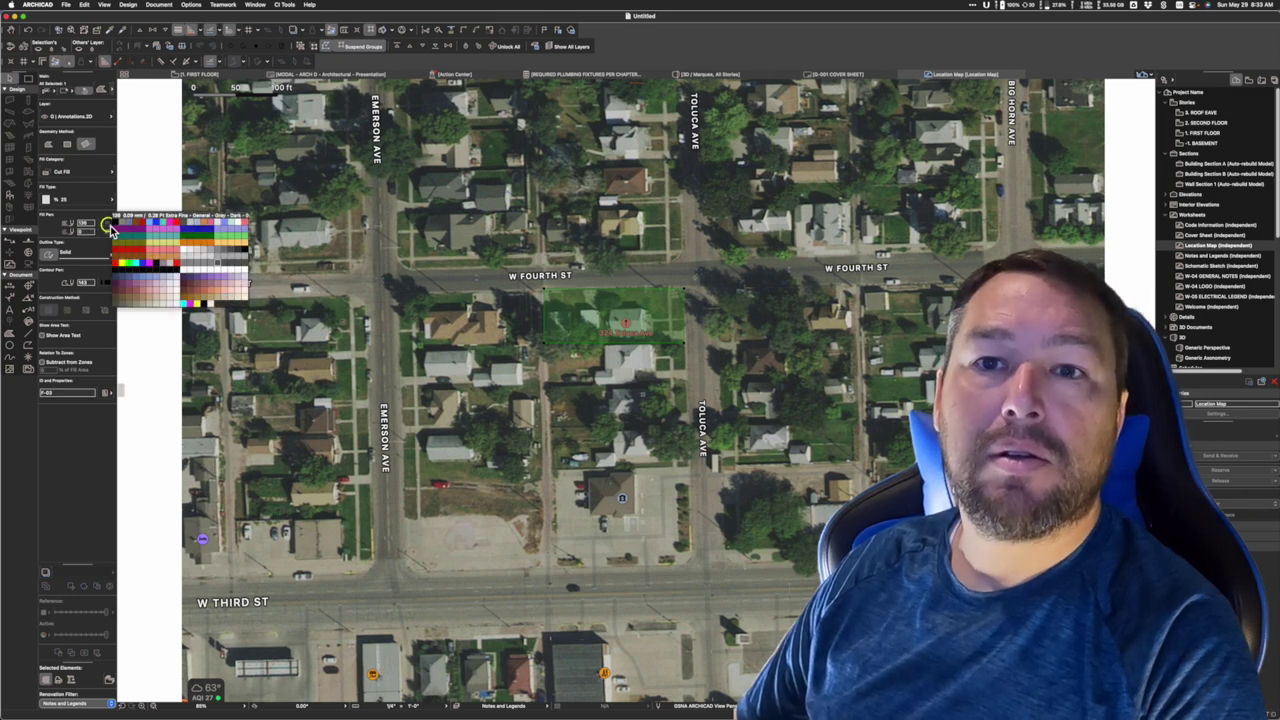
{"action": "left_click", "coordinate": [191, 251]}
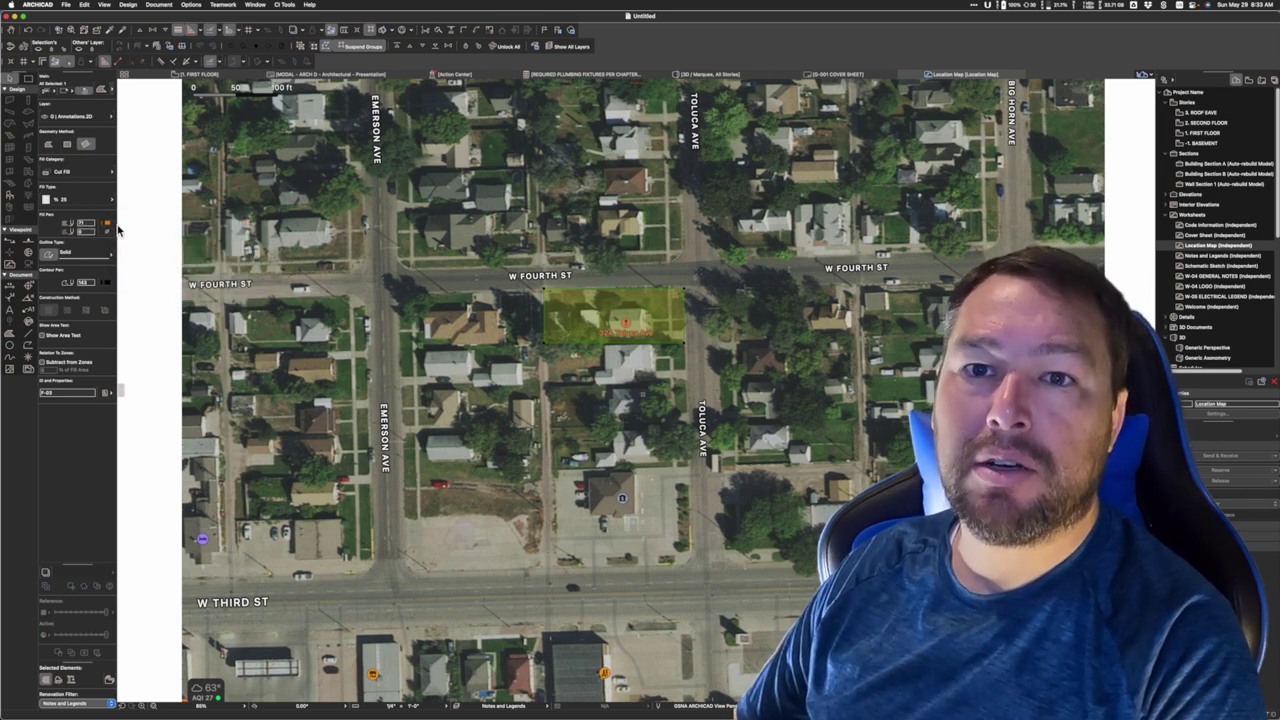
{"action": "left_click", "coordinate": [103, 203]}
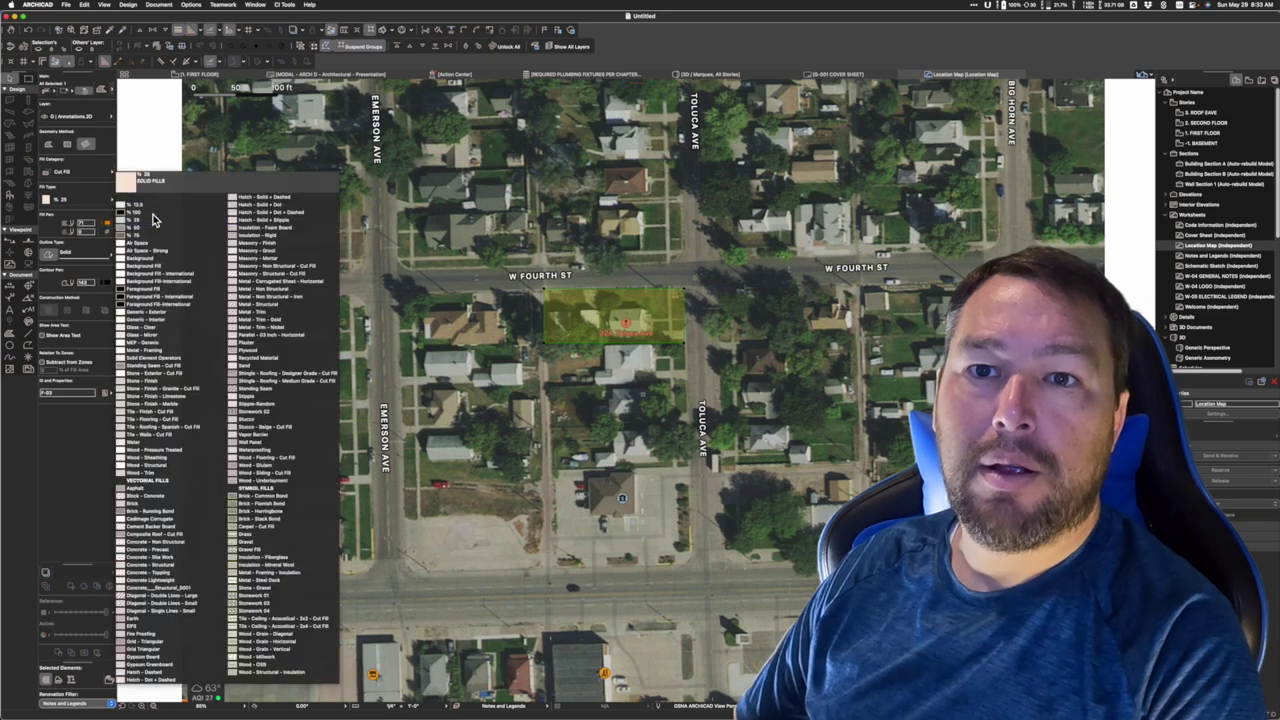
{"action": "left_click", "coordinate": [150, 219]}
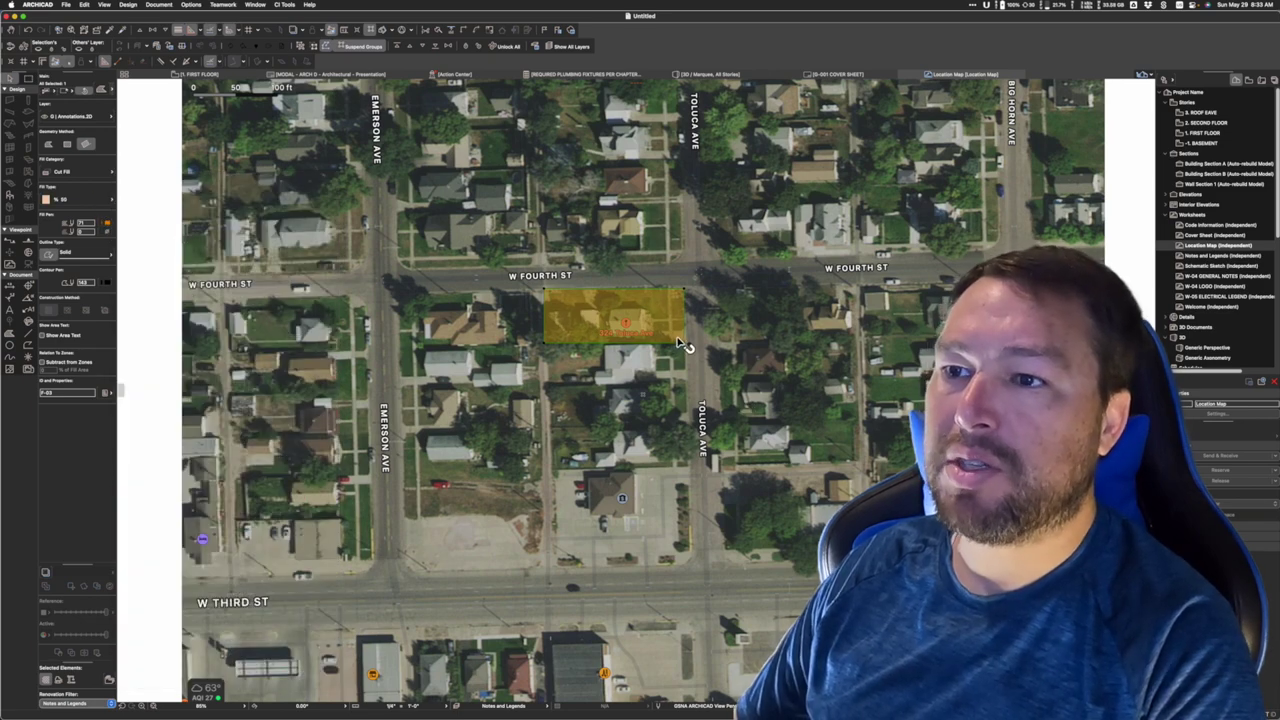
{"action": "left_click", "coordinate": [857, 422]}
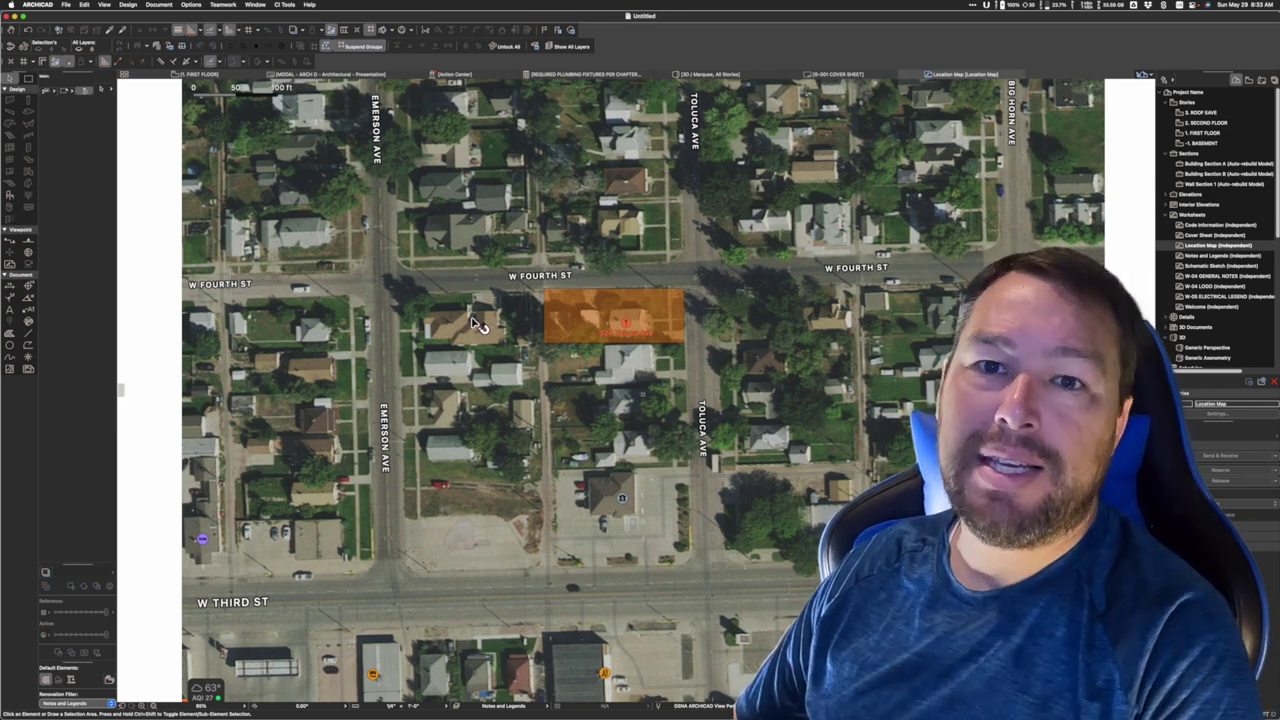
Add the bold, center-aligned text "SITE" and place it on the orange property rectangle.
{"action": "left_click", "coordinate": [13, 317]}
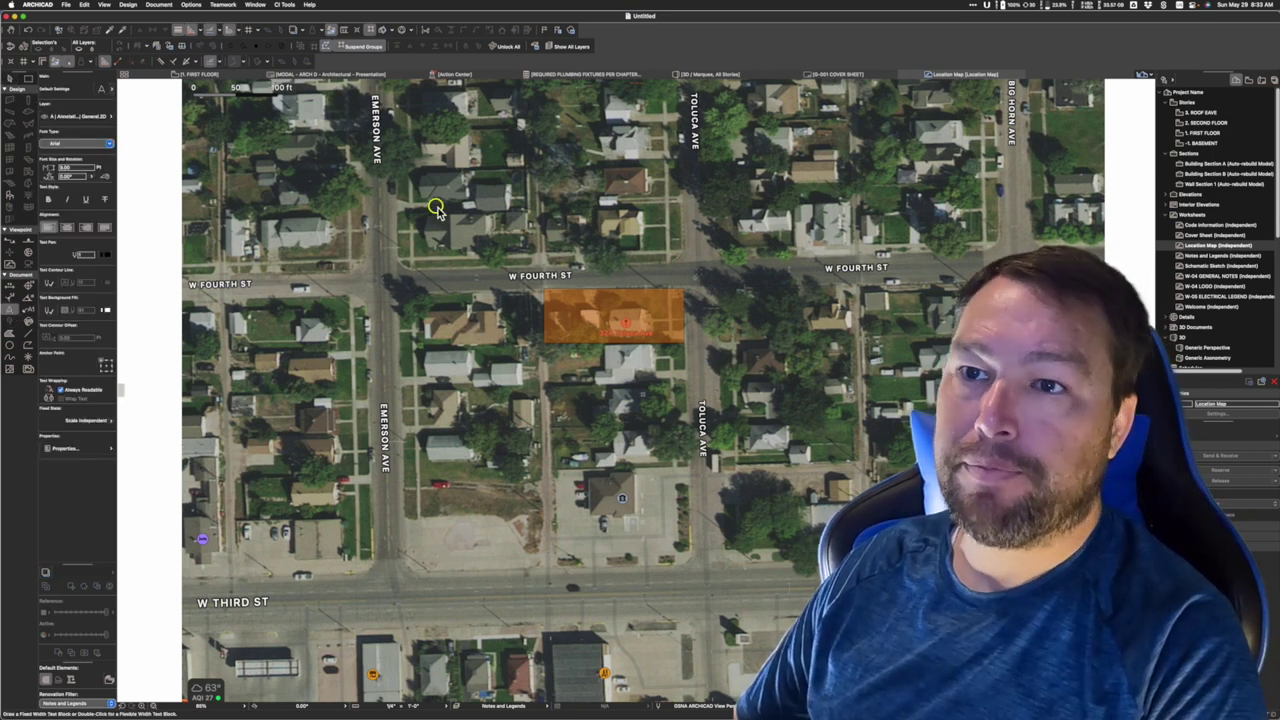
{"action": "left_click", "coordinate": [435, 204]}
{"action": "type", "text": "SITE"}
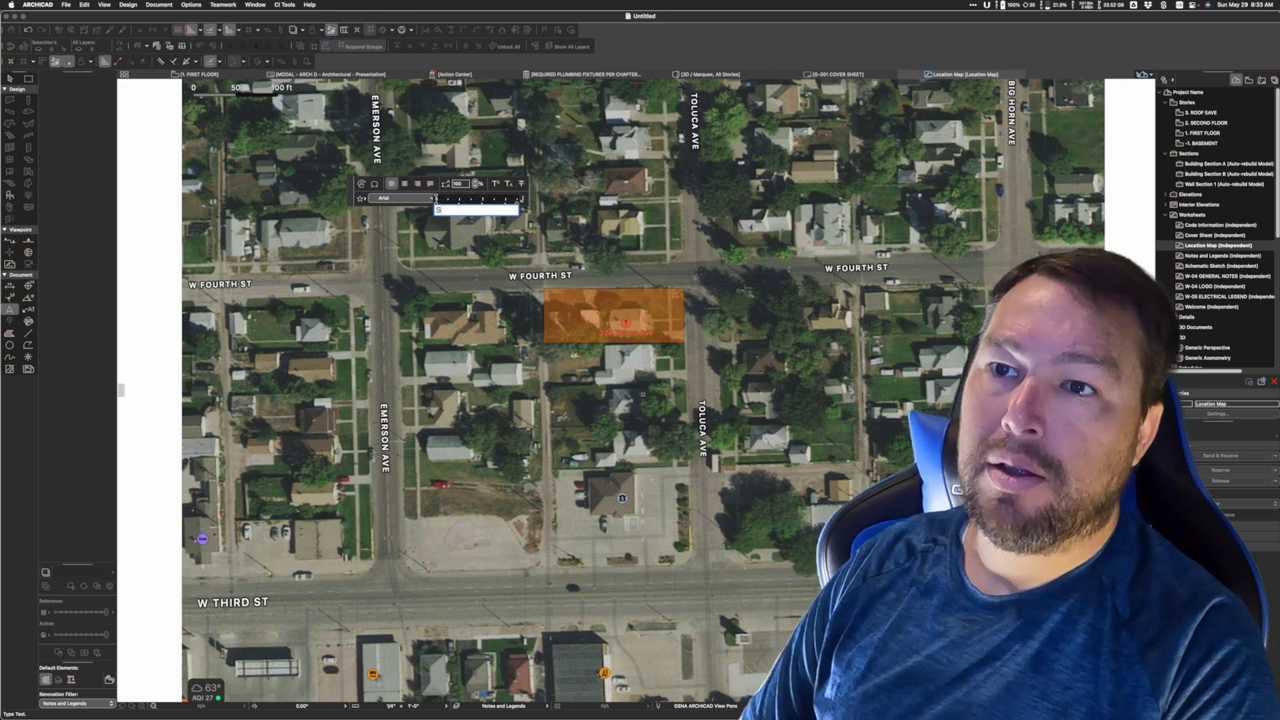
{"action": "left_click", "coordinate": [404, 185]}
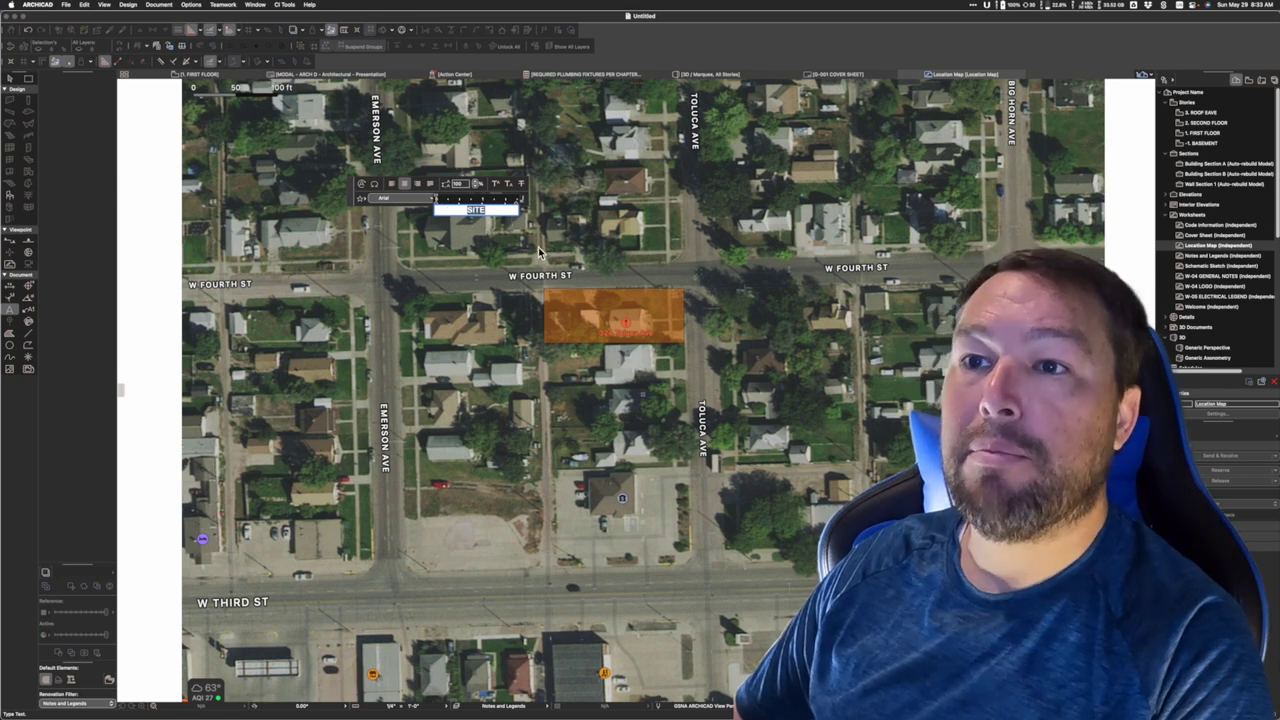
{"action": "left_click", "coordinate": [497, 224]}
{"action": "left_click", "coordinate": [477, 211]}
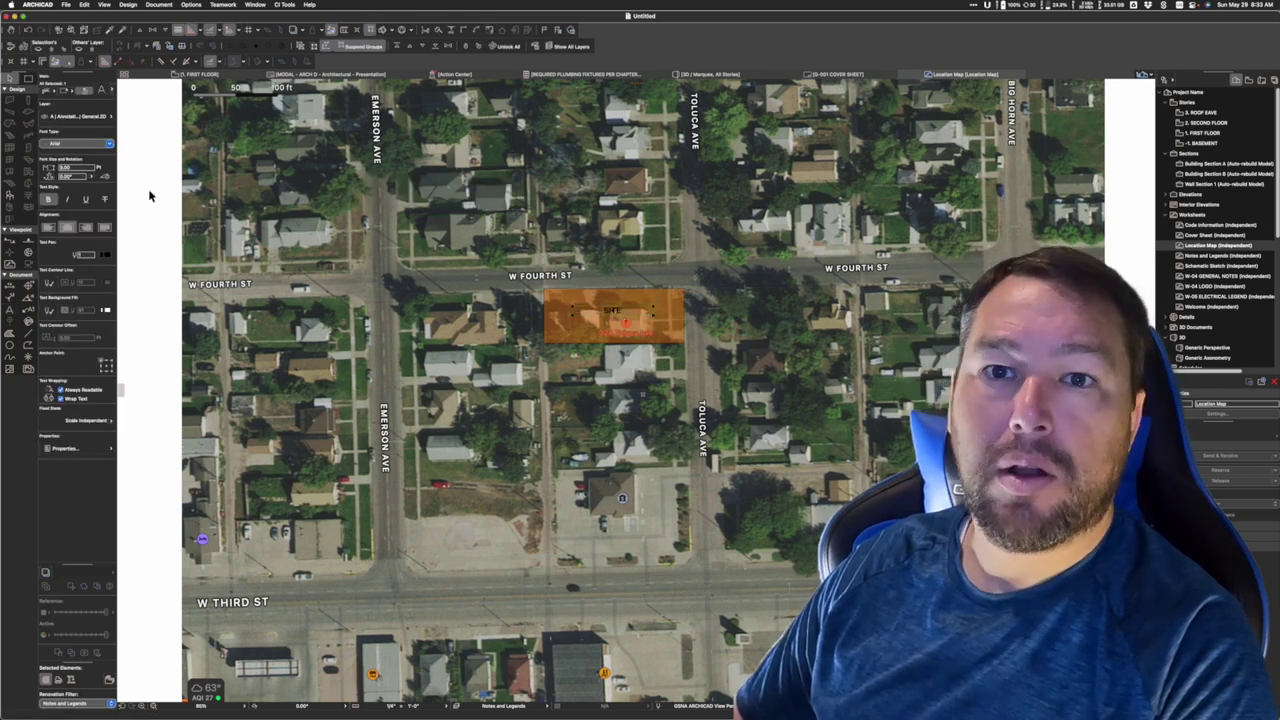
Set the SITE label's font size to 18 pt and deselect it.
{"action": "left_click", "coordinate": [80, 168]}
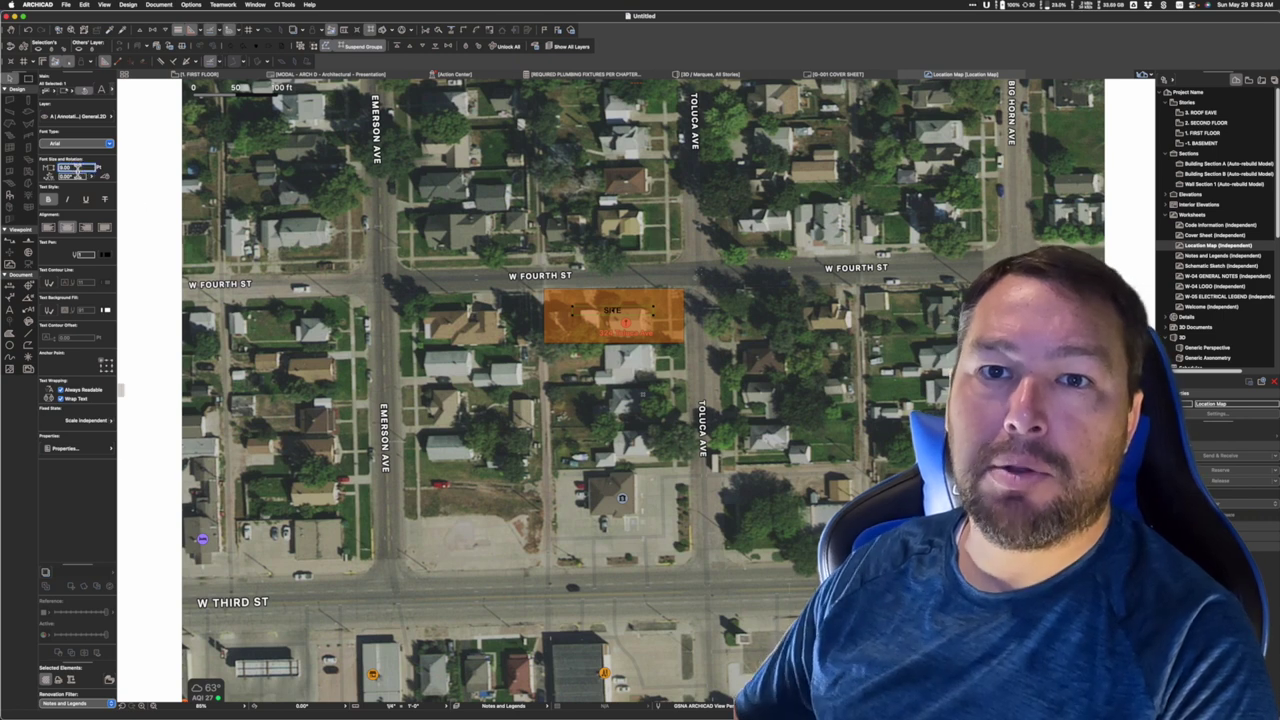
{"action": "left_click", "coordinate": [47, 169]}
{"action": "type", "text": "24"}
{"action": "key", "text": "Return"}
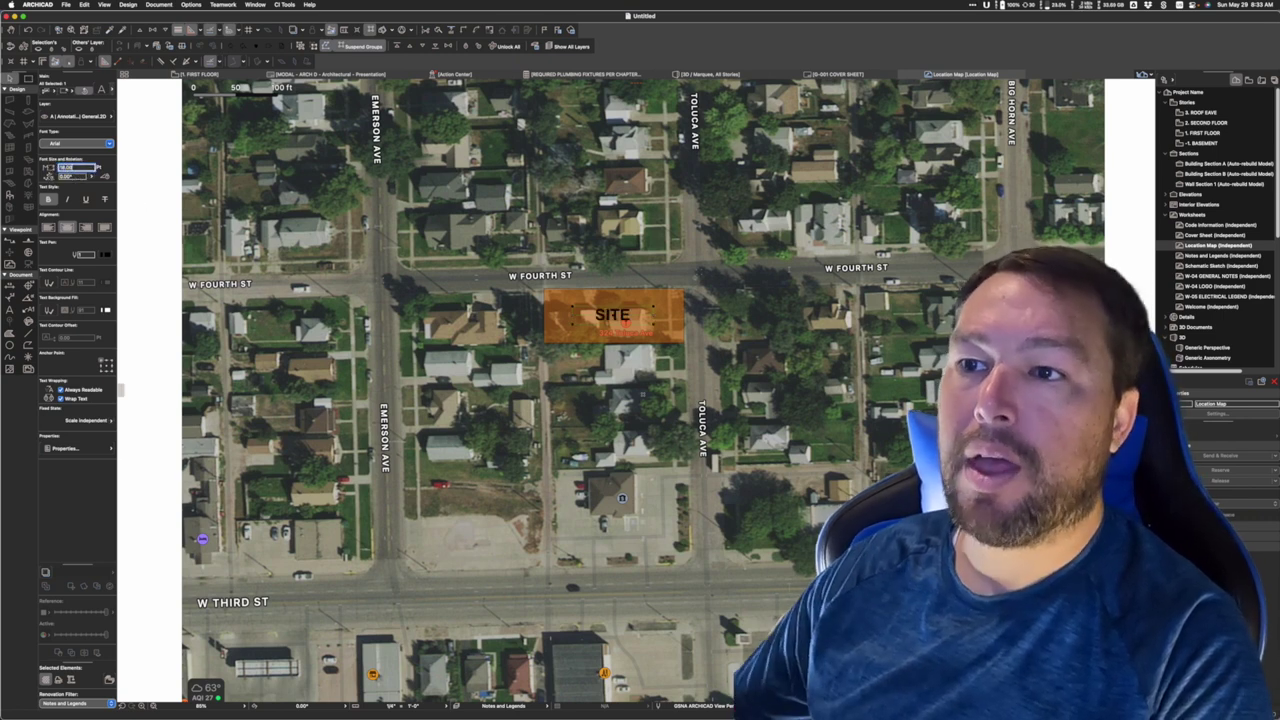
{"action": "key", "text": "Escape"}
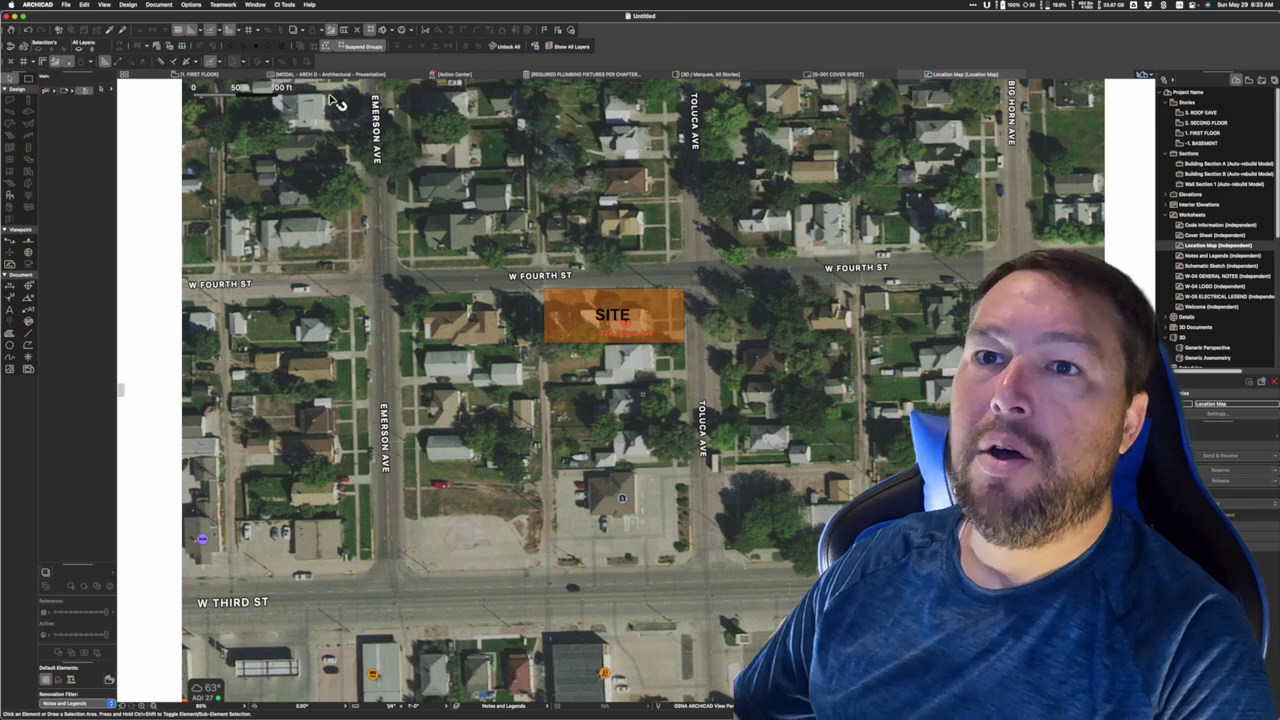
Return to the G-001 cover sheet, select the Location Map drawing, and set its frame to Fit Frame to Drawing.
{"action": "left_click", "coordinate": [818, 76]}
{"action": "left_click", "coordinate": [790, 604]}
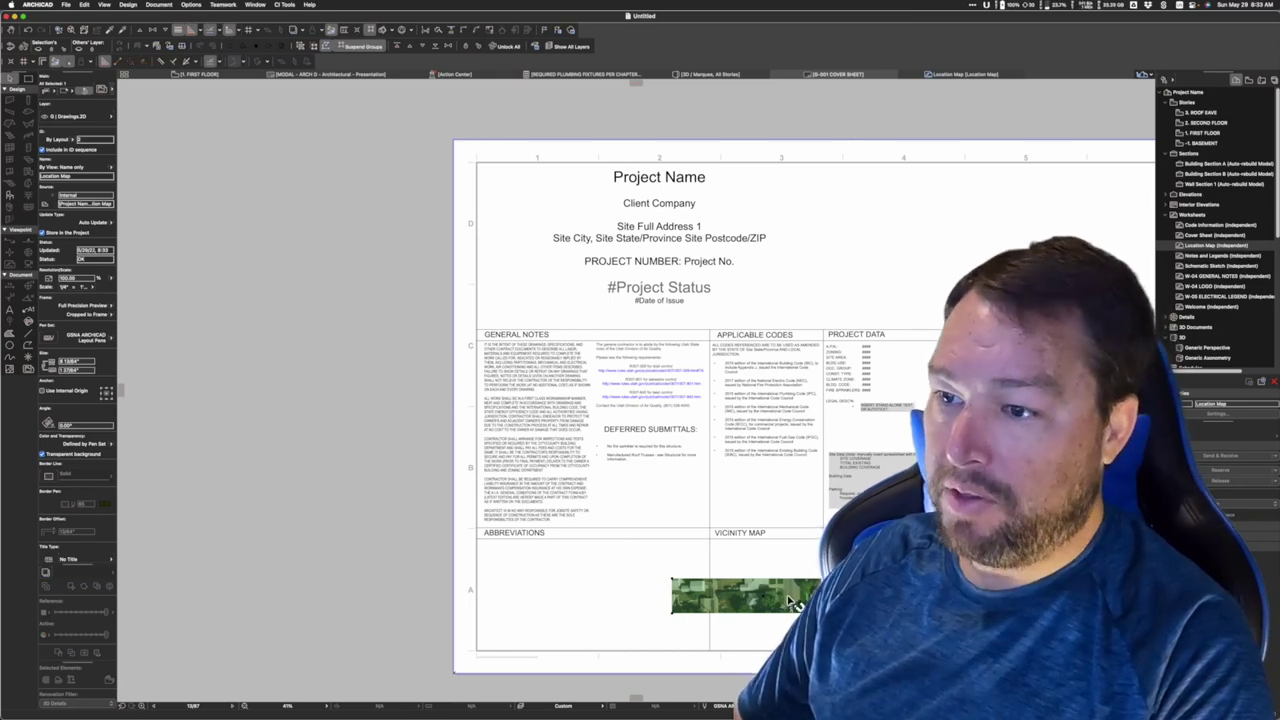
{"action": "left_click", "coordinate": [113, 307]}
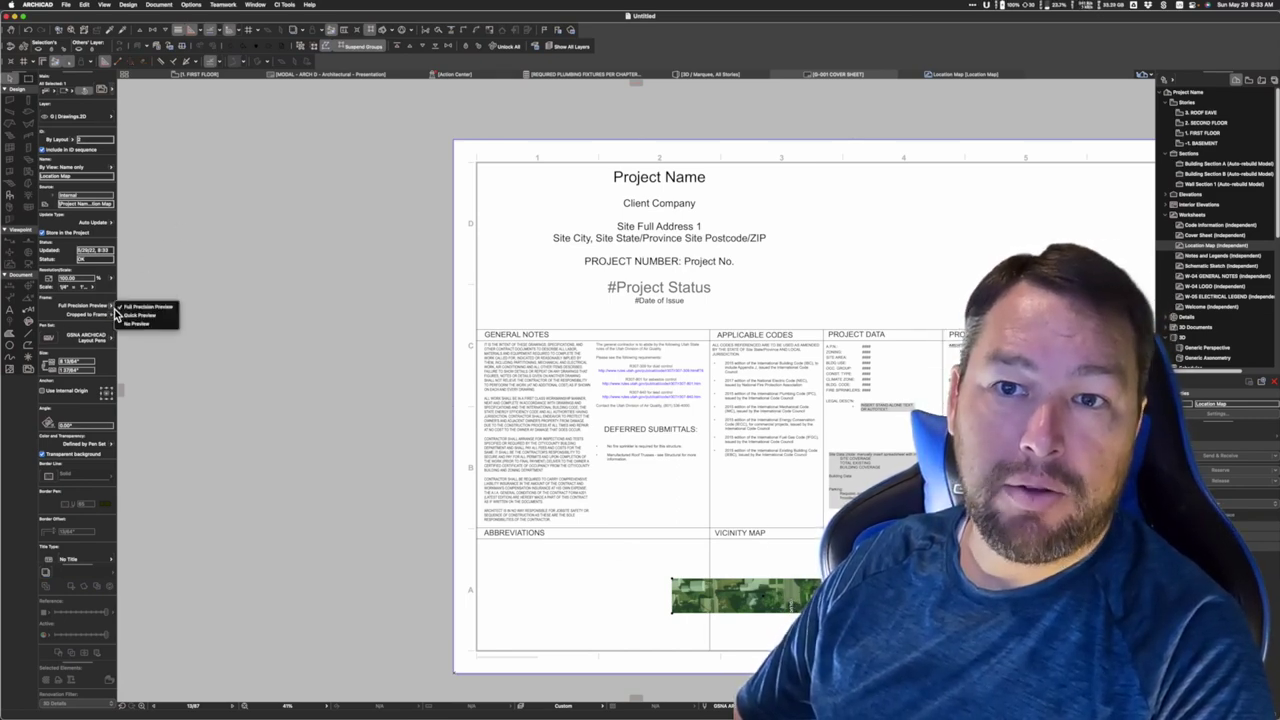
{"action": "left_click", "coordinate": [140, 306]}
{"action": "left_click", "coordinate": [110, 315]}
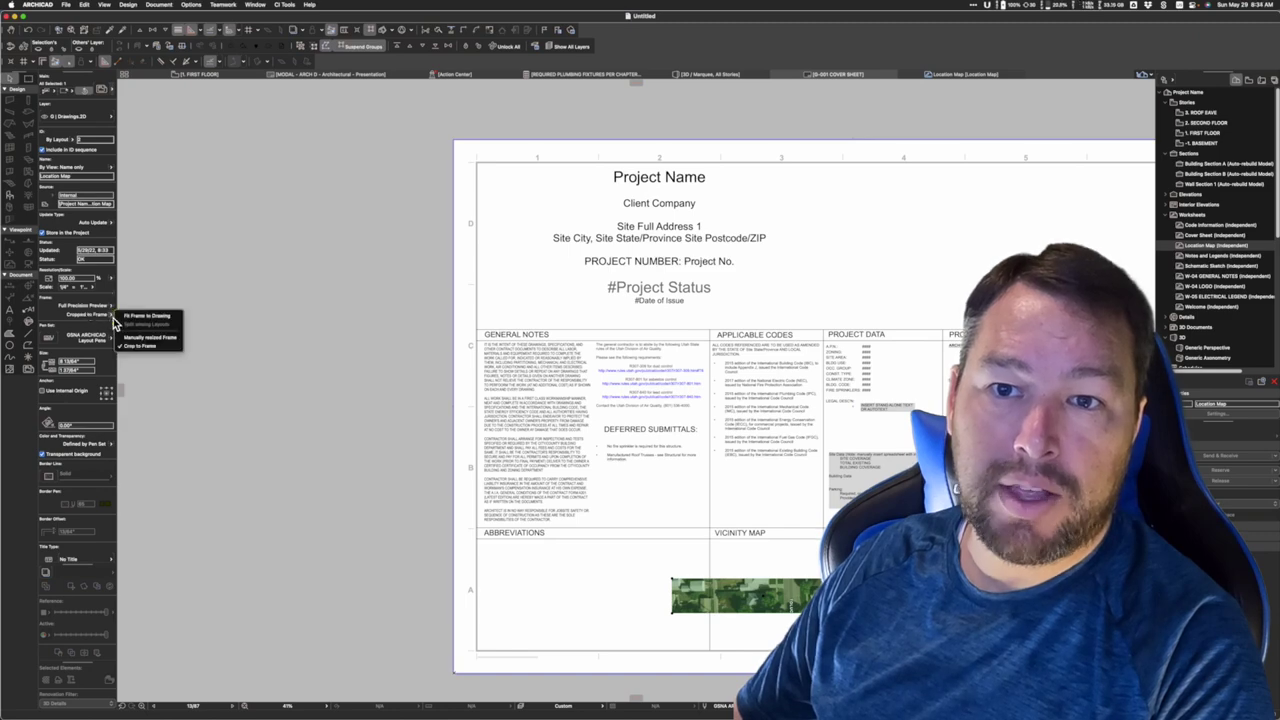
{"action": "left_click", "coordinate": [155, 320]}
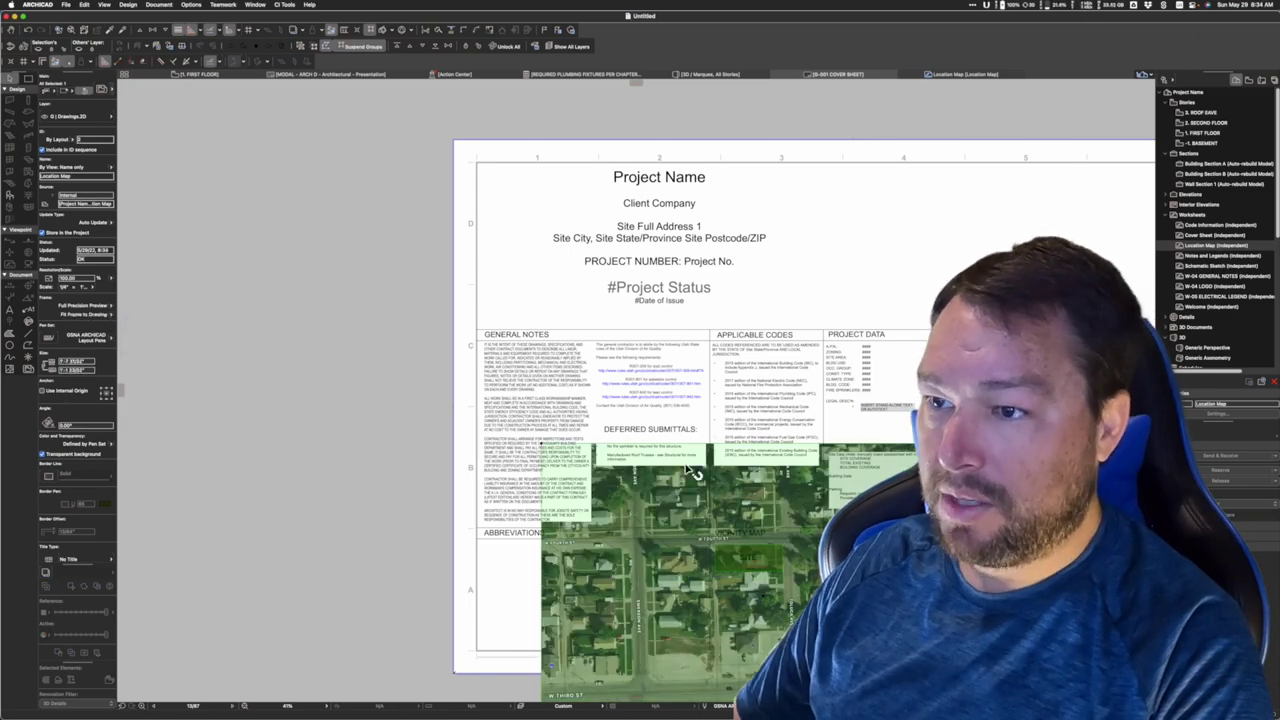
Crop the Location Map drawing on all four sides, keeping the SITE rectangle and its surrounding streets within the frame.
{"action": "scroll", "coordinate": [805, 370], "scroll_direction": "down", "scroll_amount": 3}
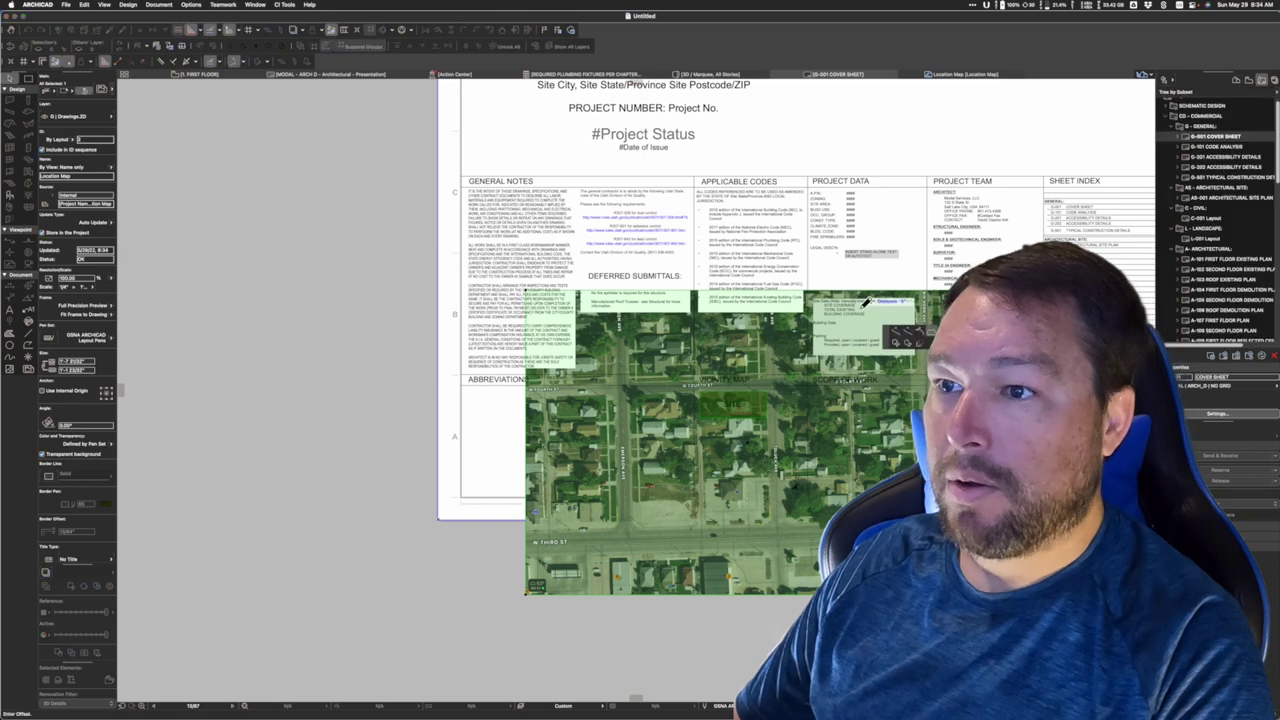
{"action": "left_click", "coordinate": [830, 291]}
{"action": "left_click", "coordinate": [830, 338]}
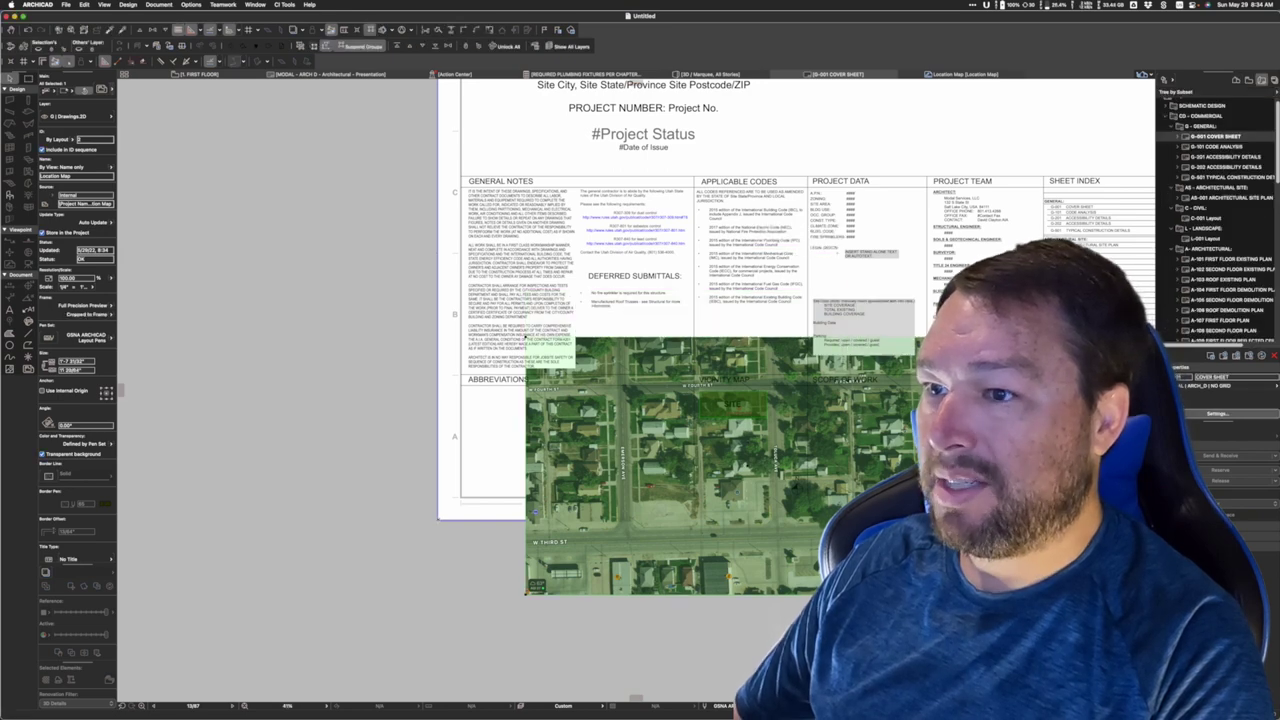
{"action": "left_click", "coordinate": [863, 393]}
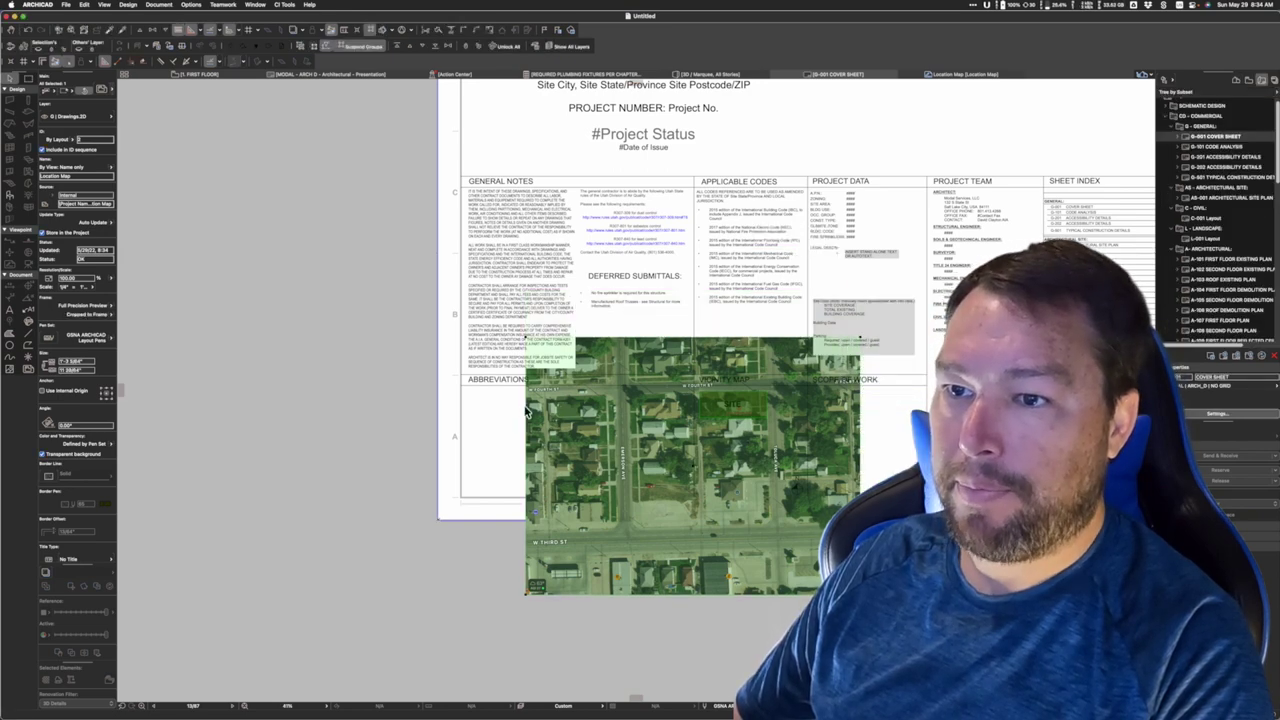
{"action": "left_click", "coordinate": [527, 410]}
{"action": "left_click", "coordinate": [586, 440]}
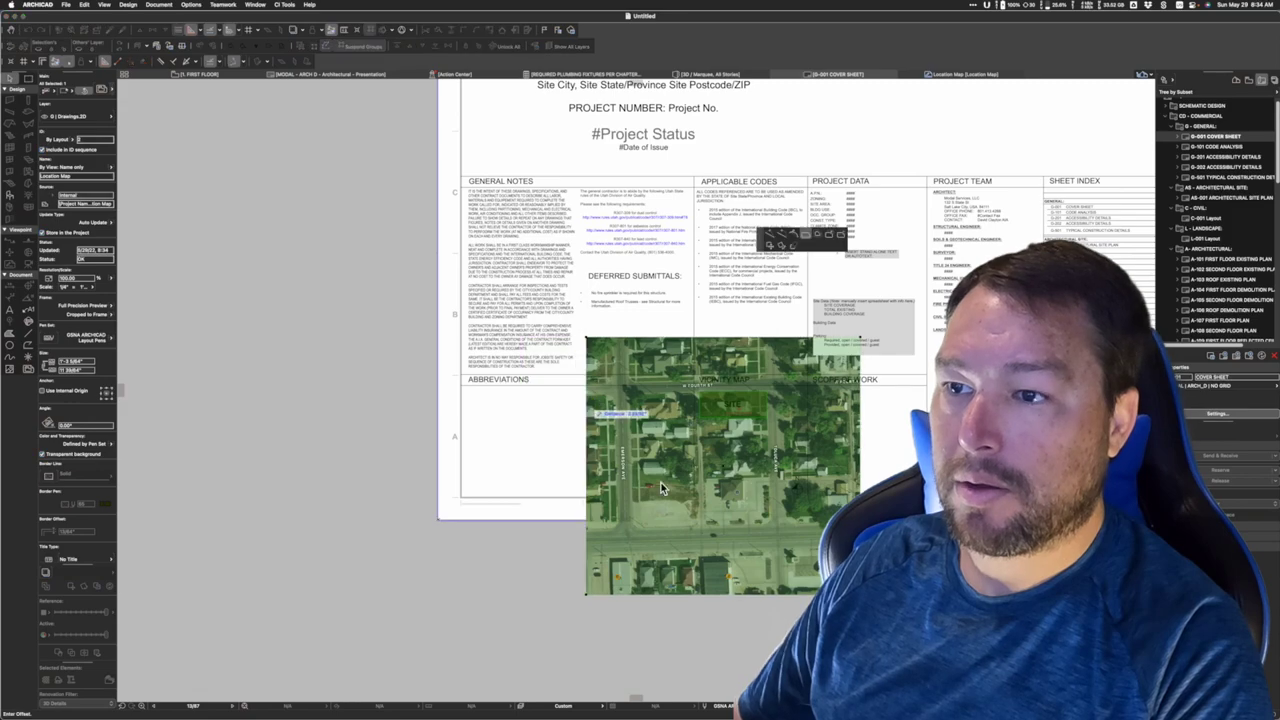
{"action": "left_click", "coordinate": [730, 597]}
{"action": "left_click", "coordinate": [723, 544]}
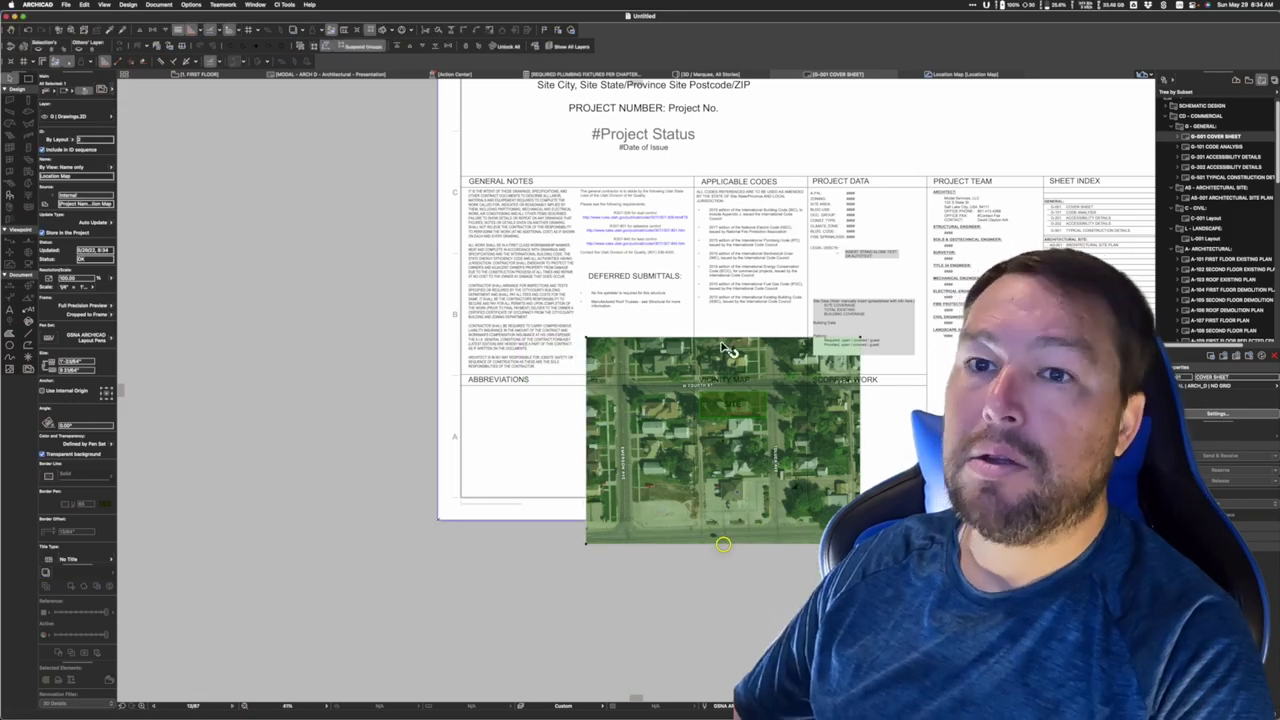
Shift the cropped map drawing slightly on the cover sheet and reduce its scale to 50 percent.
{"action": "scroll", "coordinate": [782, 410], "scroll_direction": "up", "scroll_amount": 3}
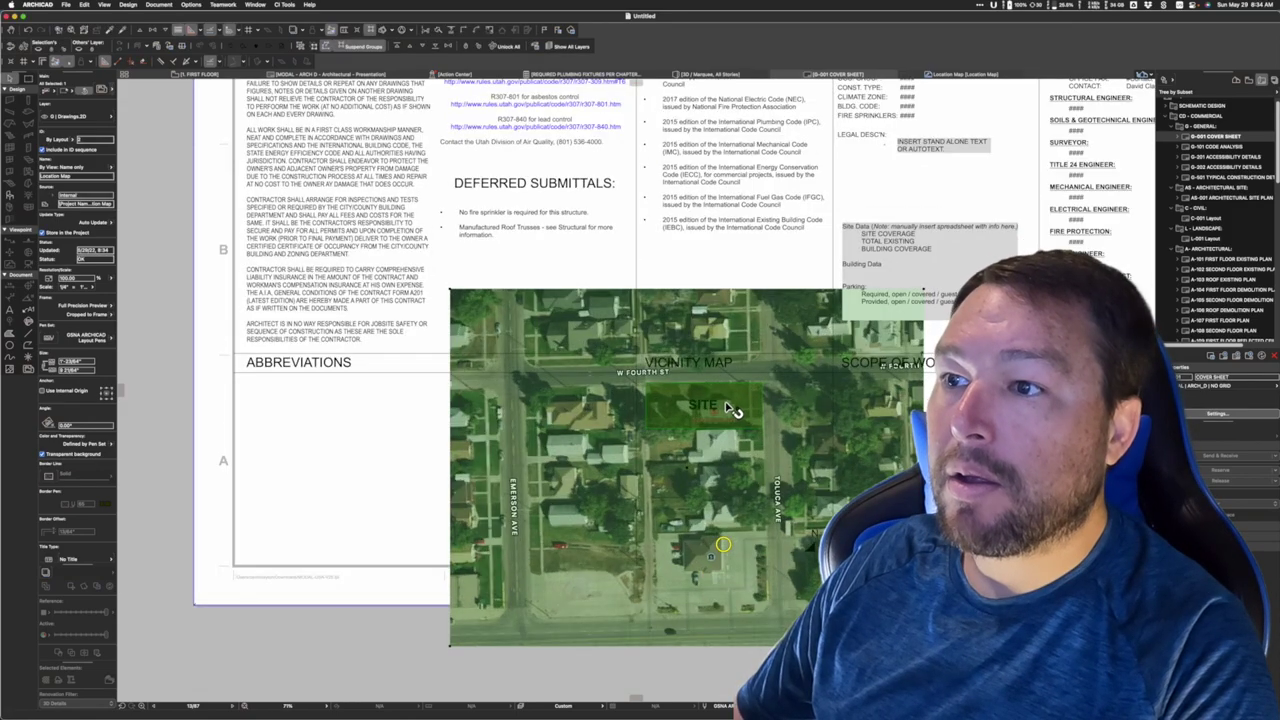
{"action": "mouse_move", "coordinate": [780, 420]}
{"action": "left_mouse_down"}
{"action": "mouse_move", "coordinate": [800, 440]}
{"action": "mouse_move", "coordinate": [762, 422]}
{"action": "left_mouse_up"}
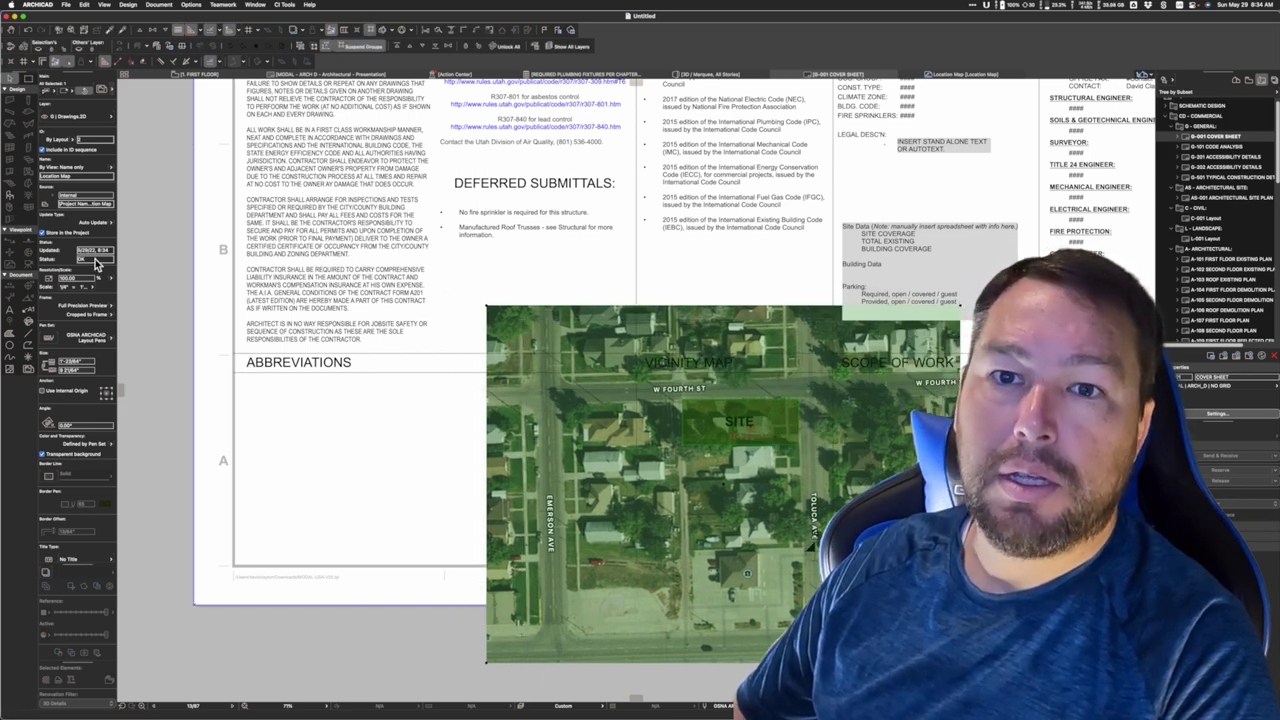
{"action": "left_click", "coordinate": [84, 278]}
{"action": "type", "text": "75"}
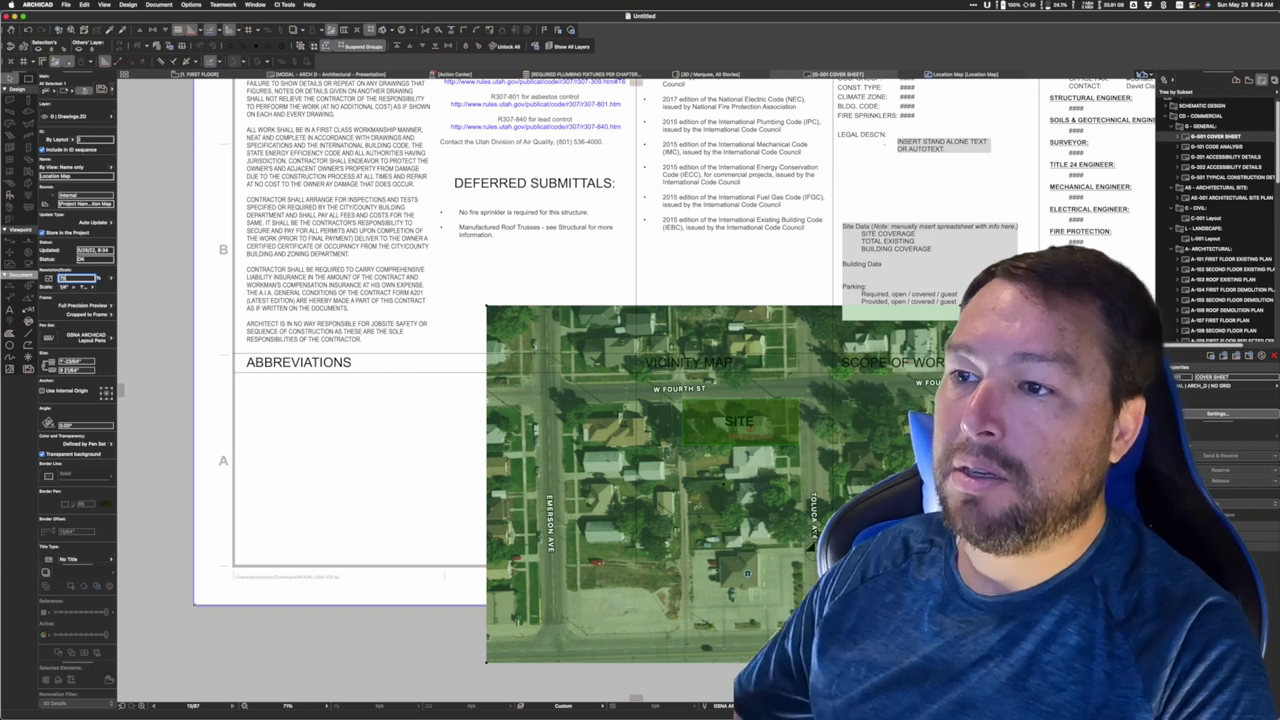
{"action": "key", "text": "Return"}
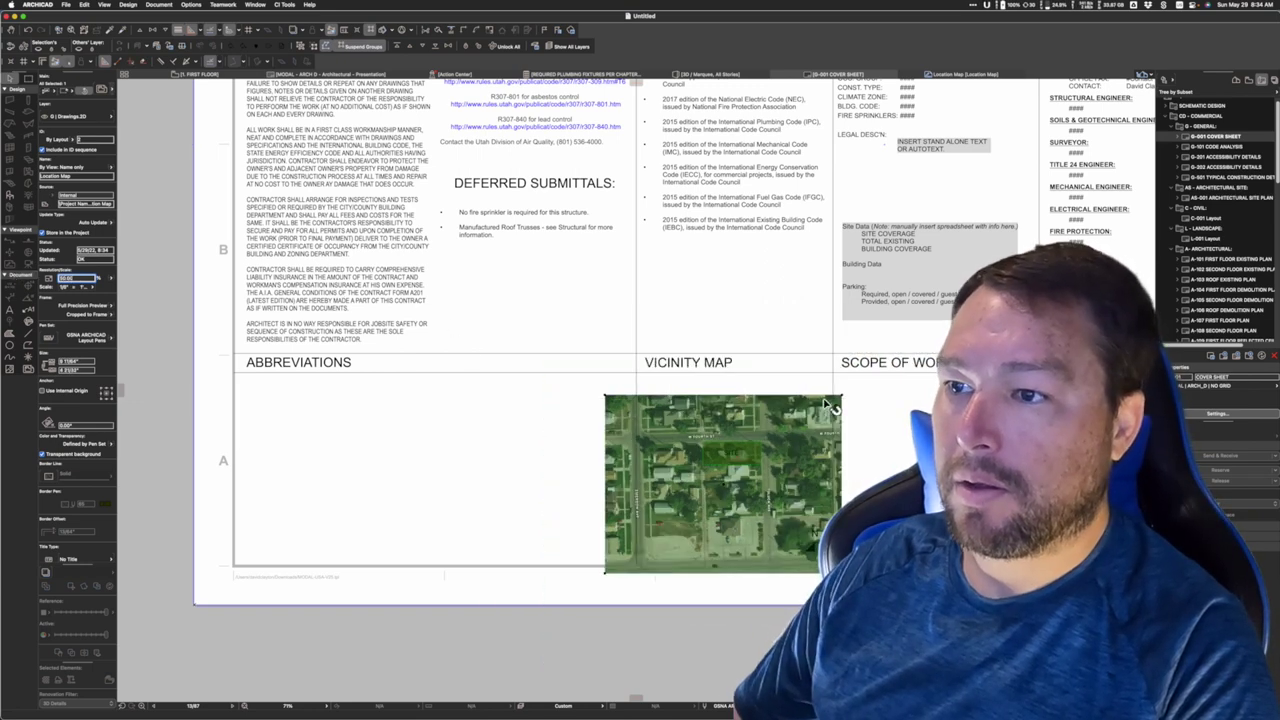
Move the map drawing into the VICINITY MAP cell, fit its west and south frame edges to the cell borders, and deselect it.
{"action": "left_click", "coordinate": [848, 400]}
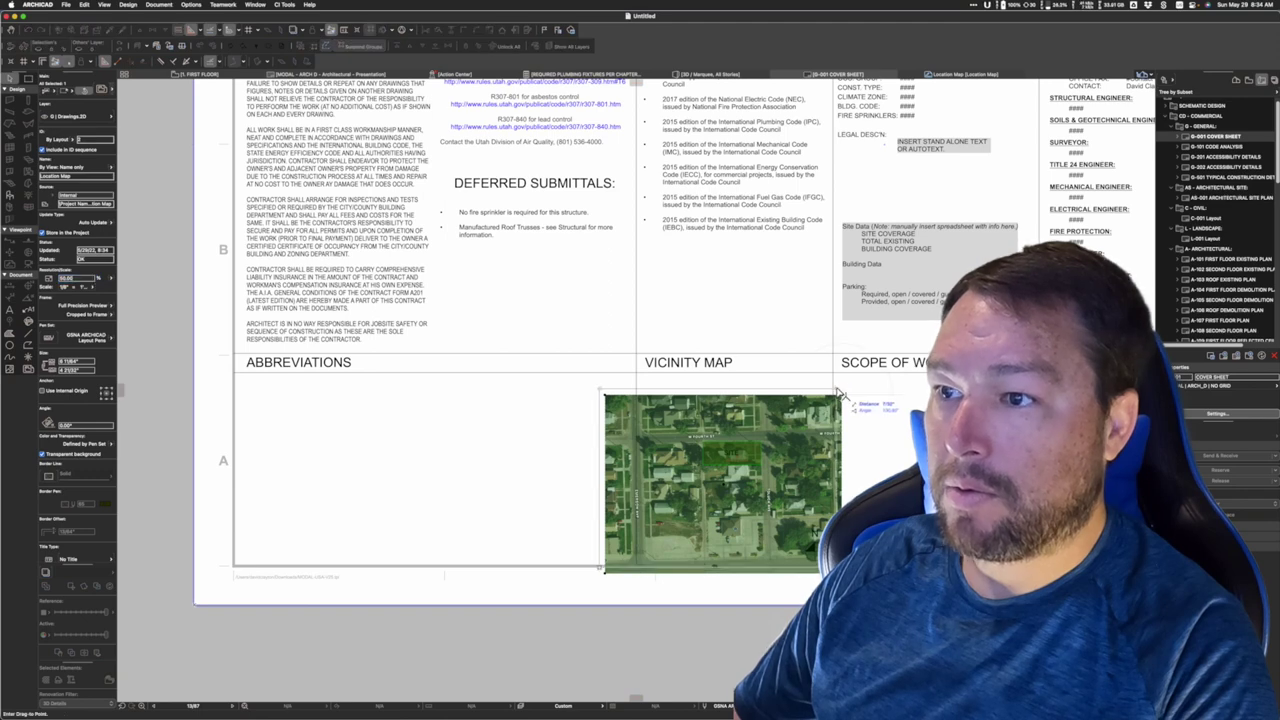
{"action": "left_click", "coordinate": [835, 378]}
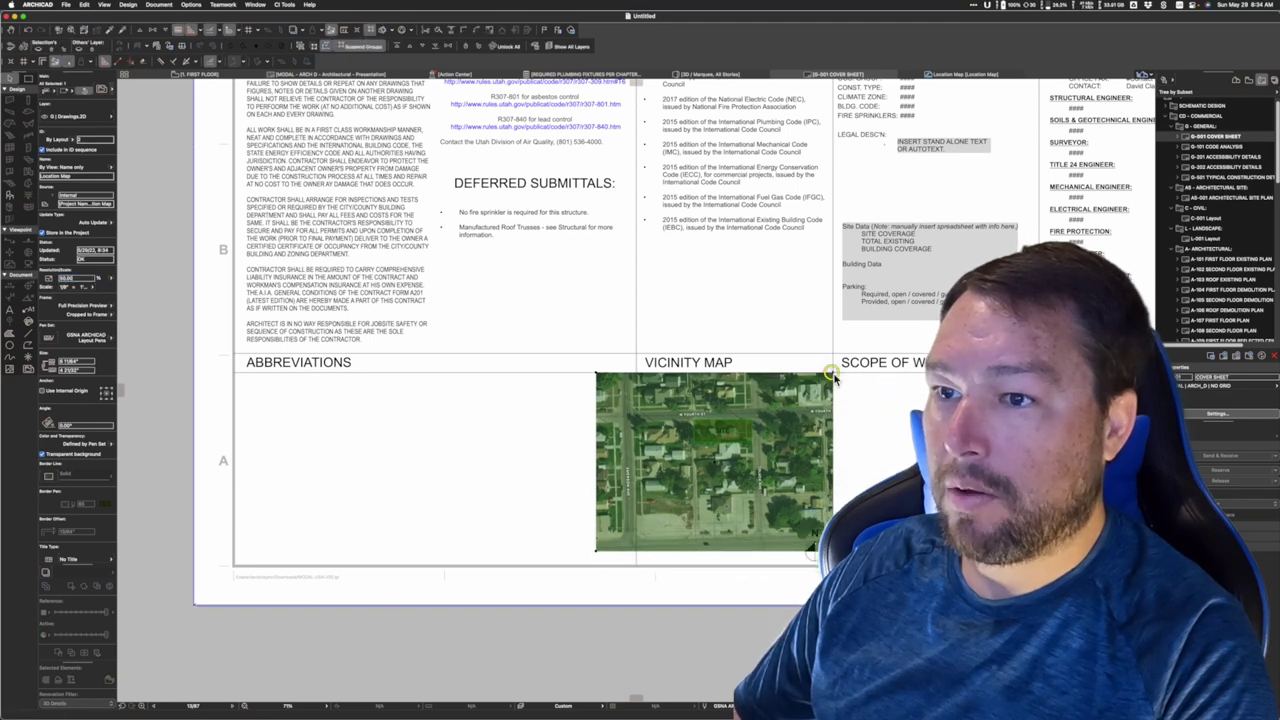
{"action": "left_click", "coordinate": [598, 410]}
{"action": "left_click", "coordinate": [636, 450]}
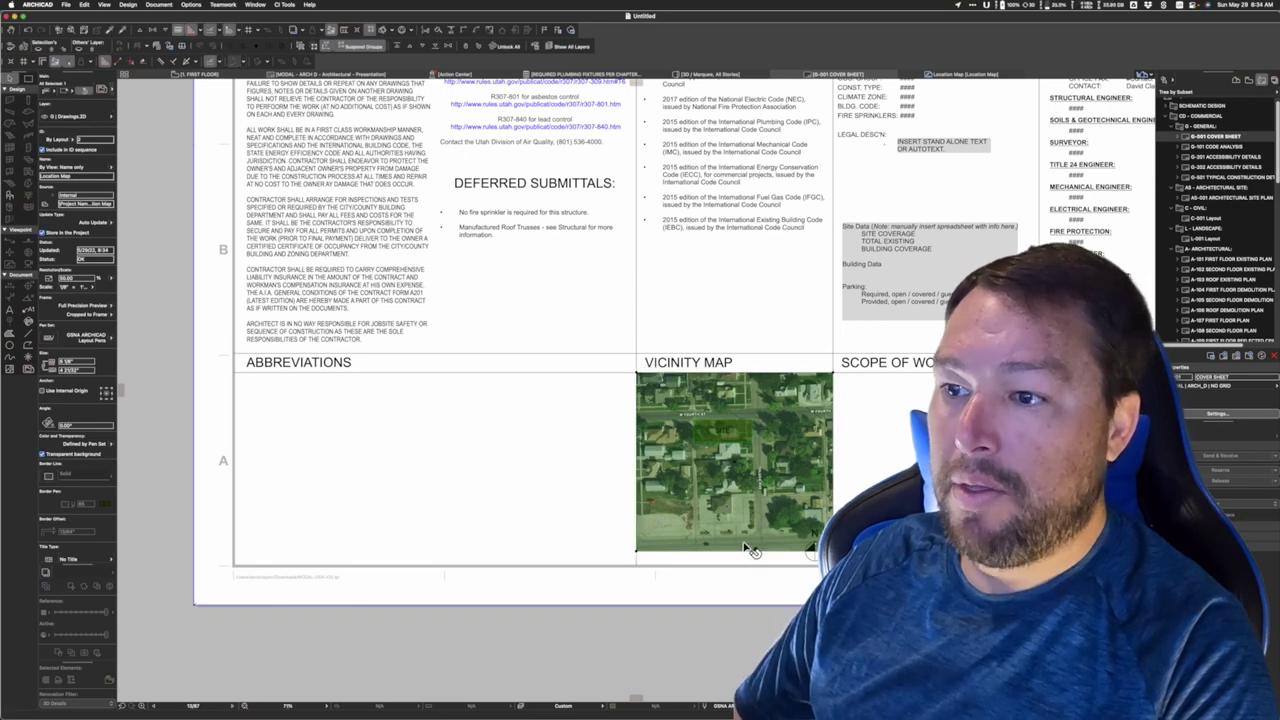
{"action": "left_click", "coordinate": [748, 552]}
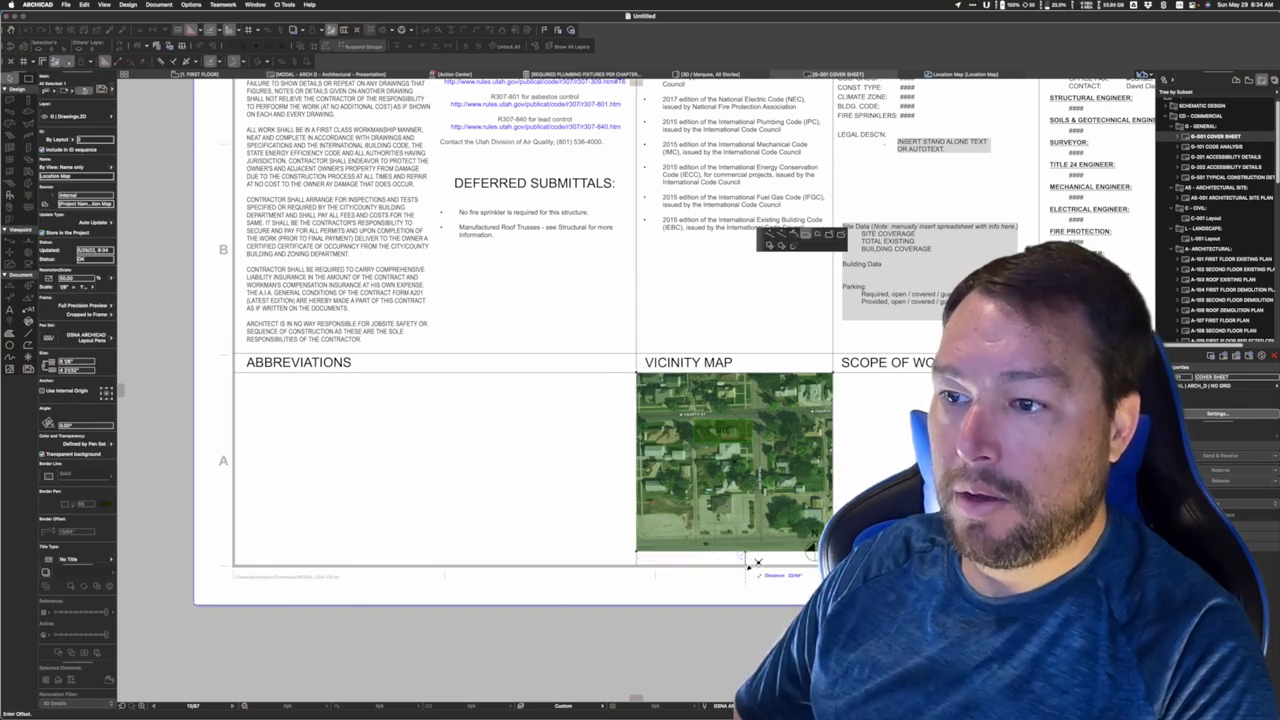
{"action": "left_click", "coordinate": [741, 578]}
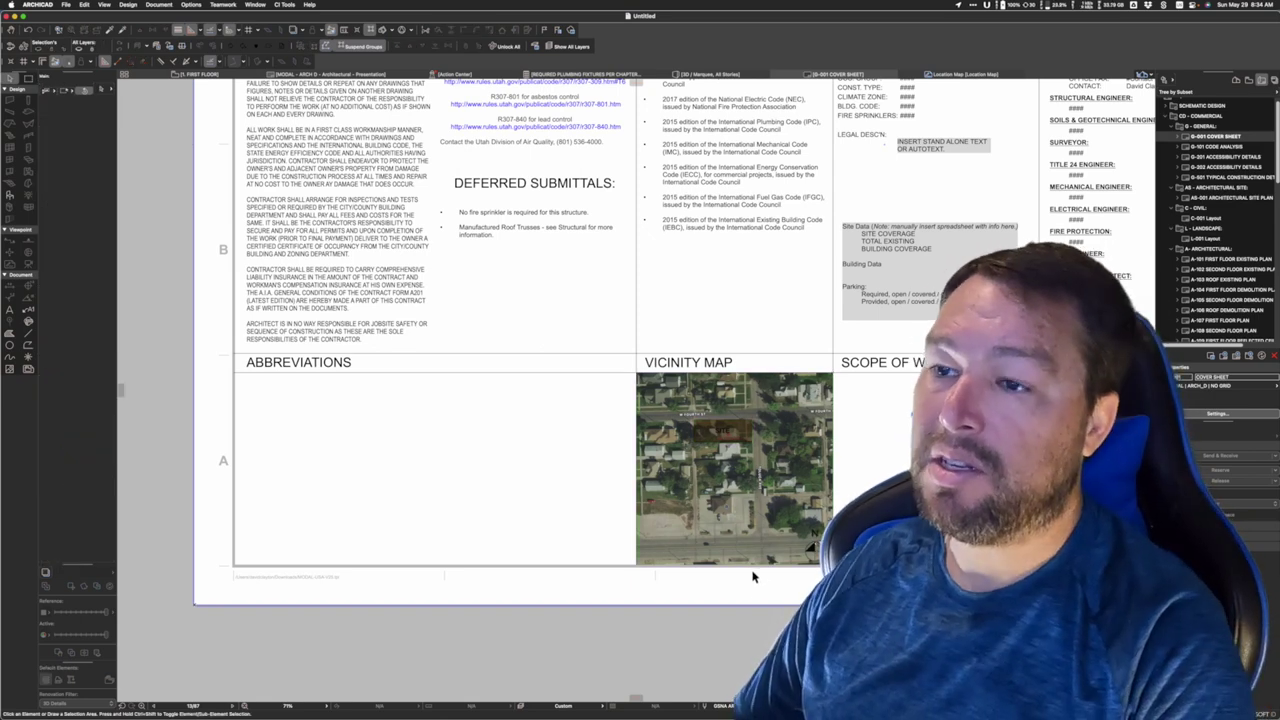
Open the map drawing's source view and cover the entire satellite image with a rectangular % 75 fill using a white fill pen.
{"action": "right_click", "coordinate": [723, 461]}
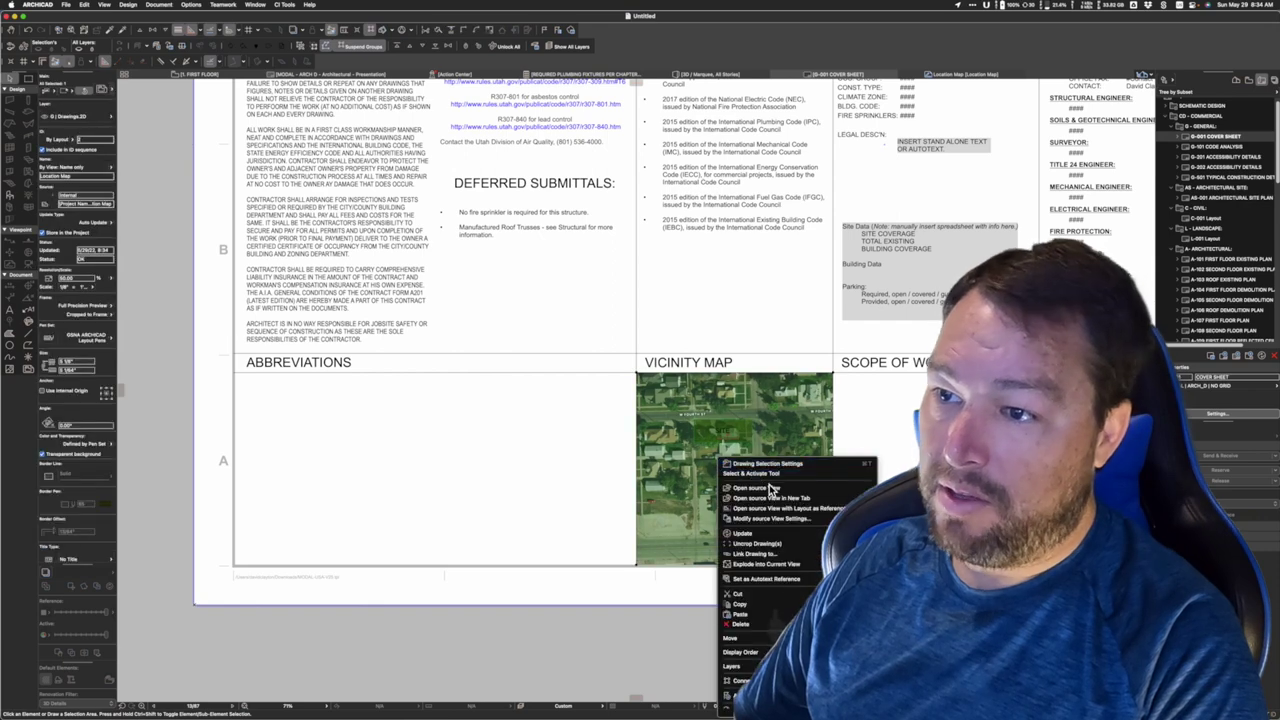
{"action": "left_click", "coordinate": [771, 489]}
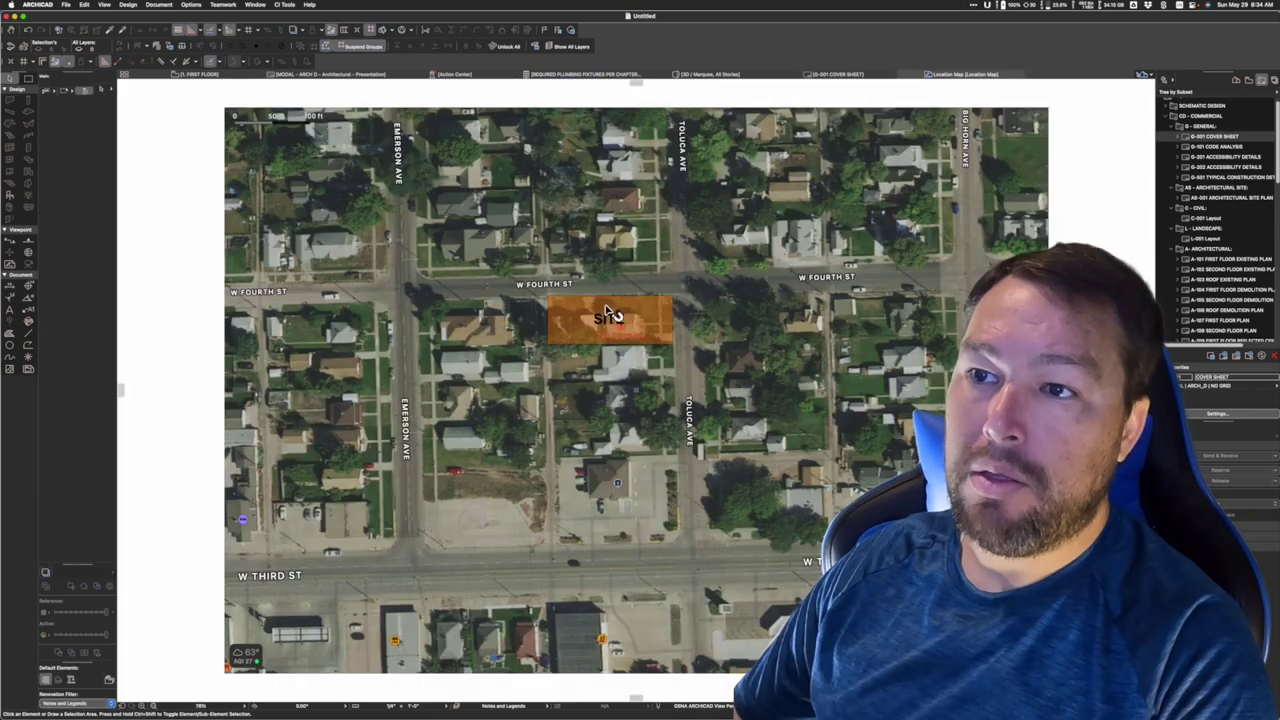
{"action": "left_click", "coordinate": [578, 316], "text": "alt"}
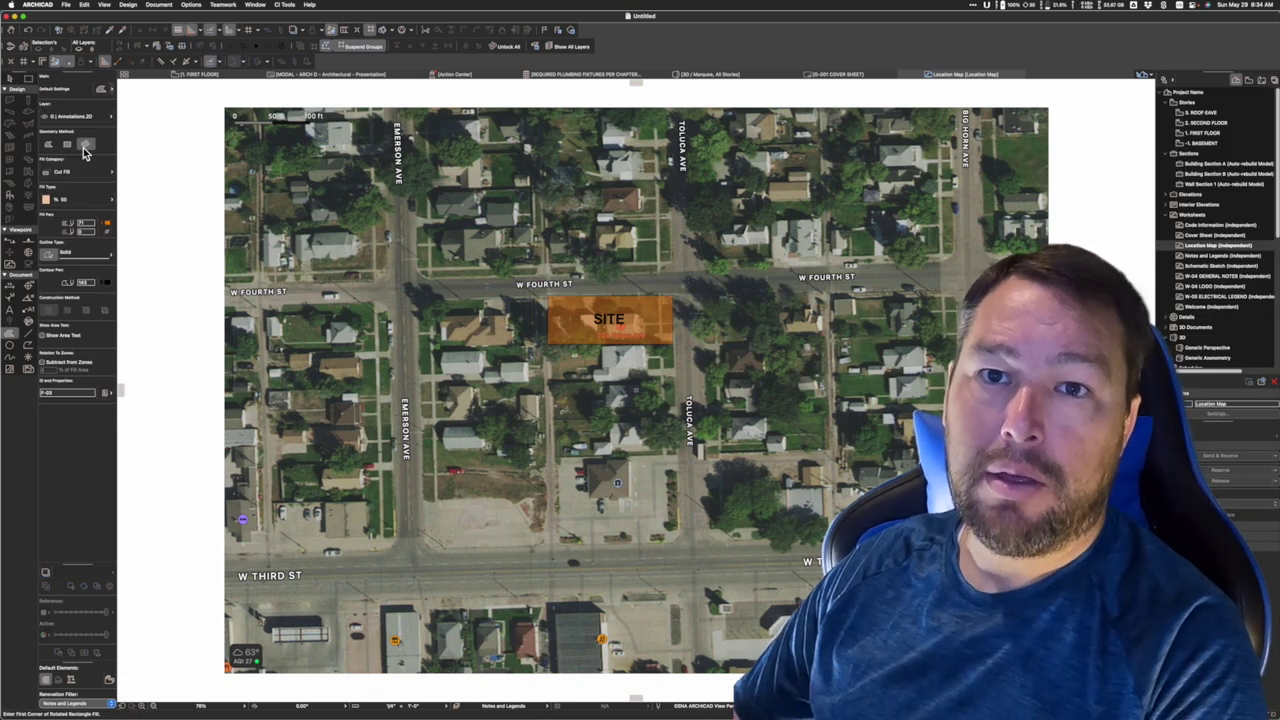
{"action": "left_click", "coordinate": [67, 145]}
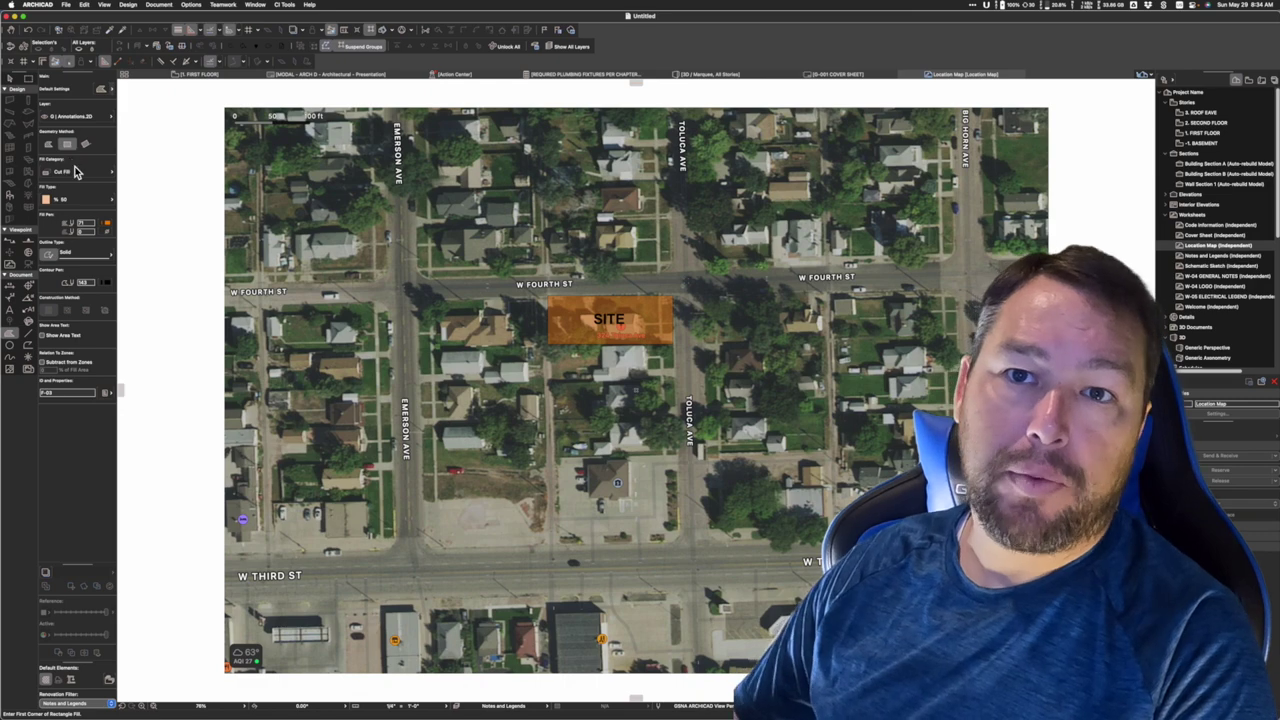
{"action": "left_click", "coordinate": [85, 202]}
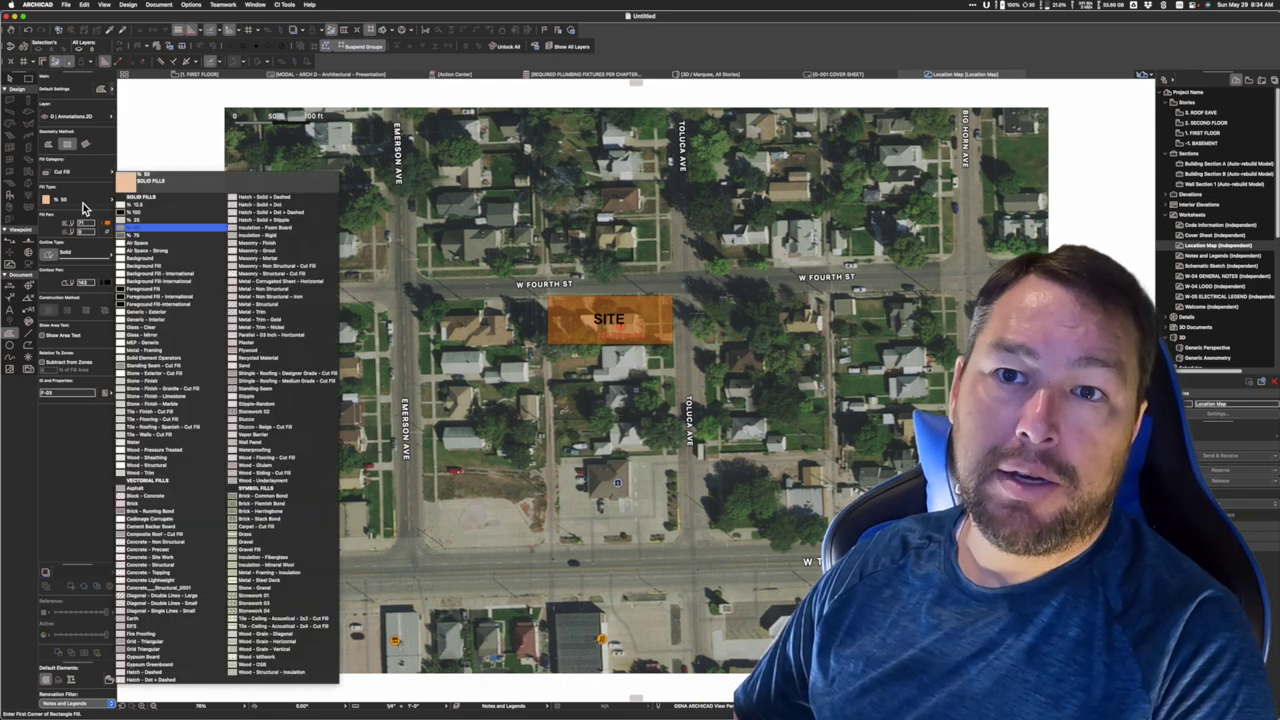
{"action": "left_click", "coordinate": [150, 235]}
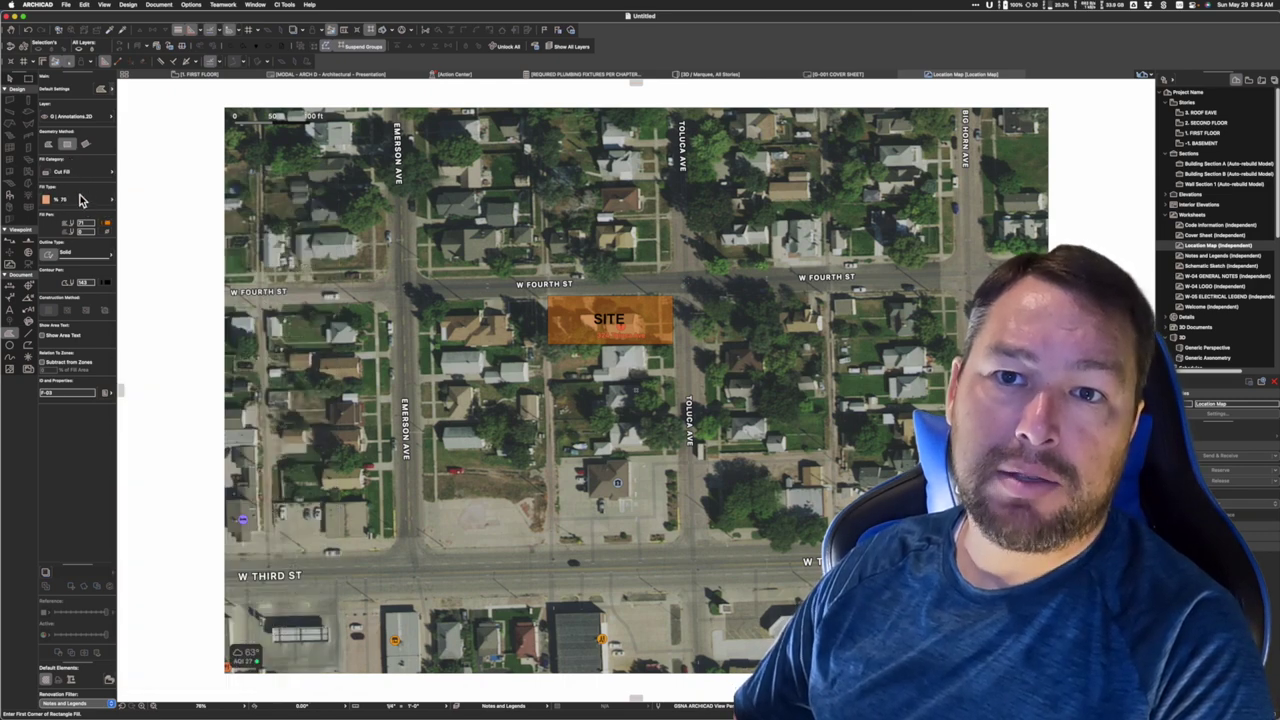
{"action": "left_click", "coordinate": [108, 226]}
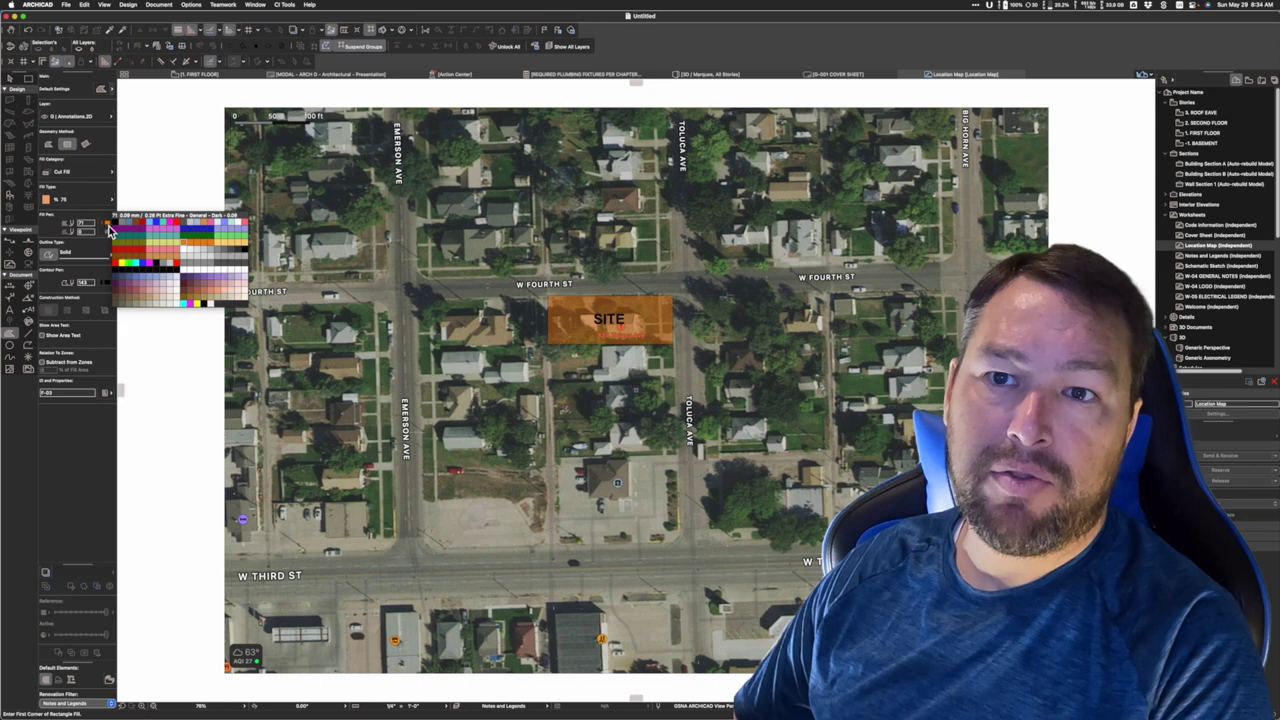
{"action": "left_click", "coordinate": [185, 253]}
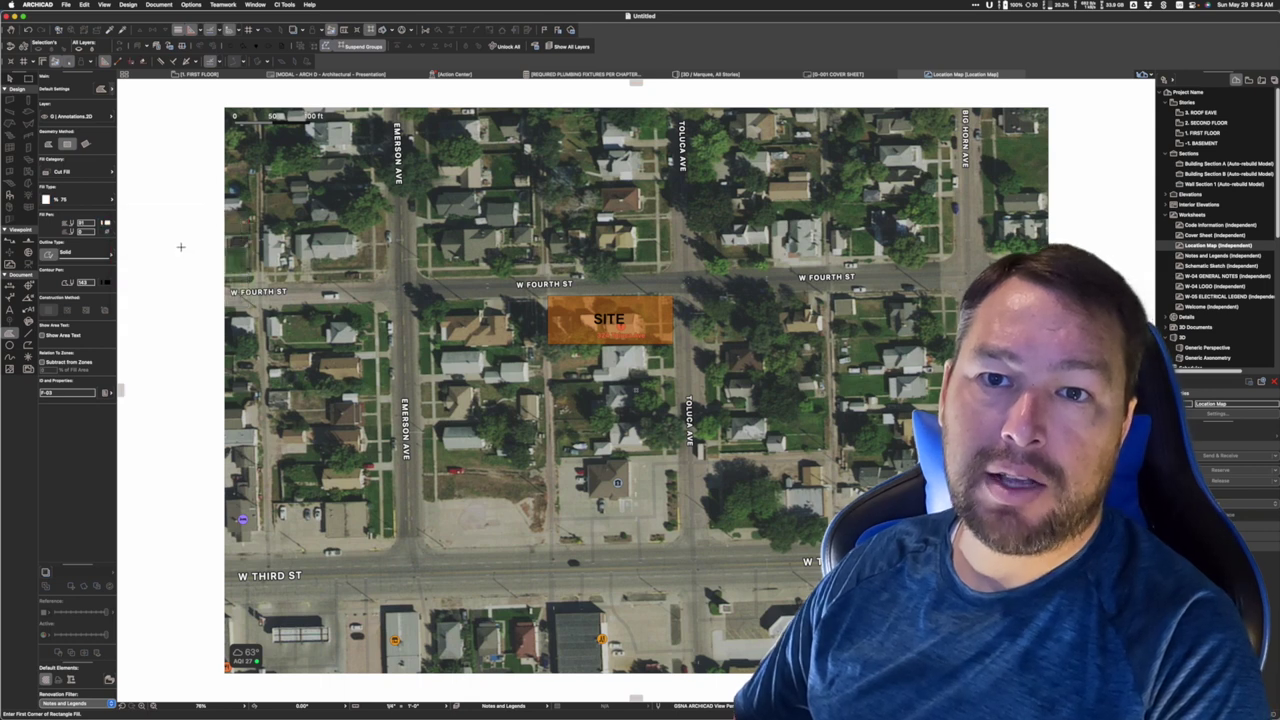
{"action": "left_click", "coordinate": [225, 107]}
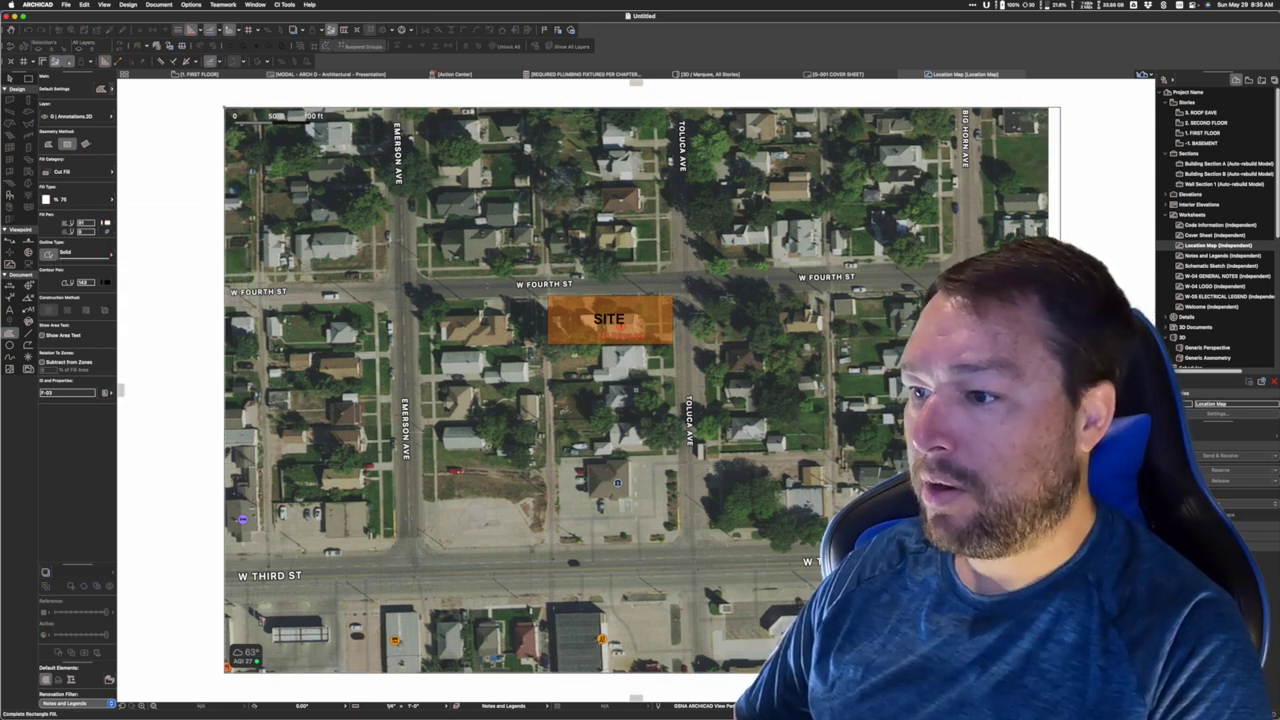
{"action": "left_click", "coordinate": [1048, 673]}
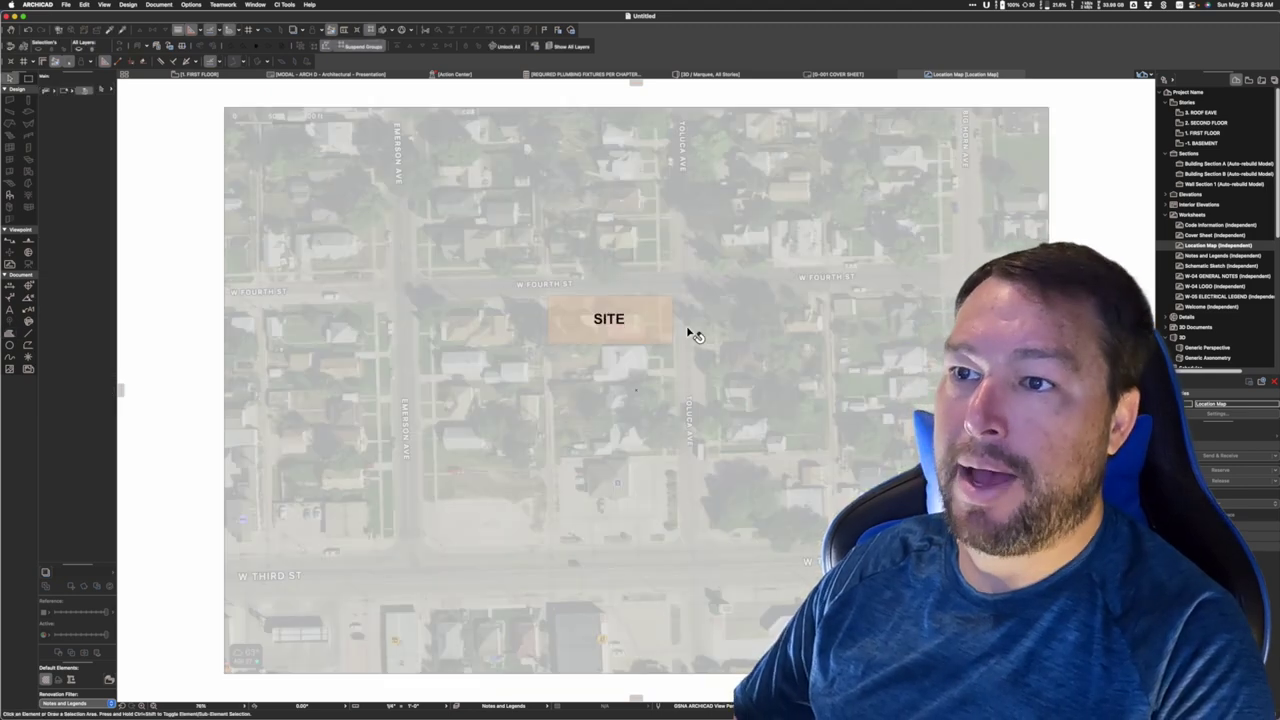
Bring the orange property fill and the SITE text in front of the white overlay, then deselect them.
{"action": "left_click", "coordinate": [645, 313]}
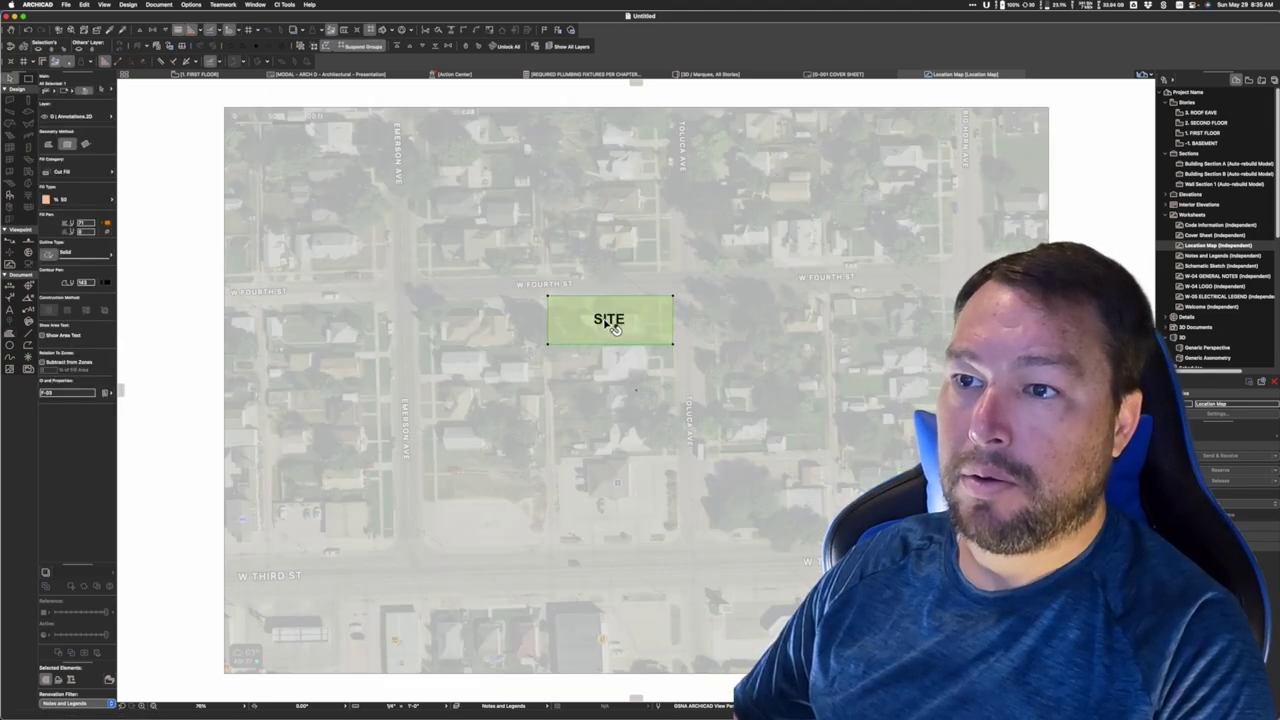
{"action": "left_click", "coordinate": [610, 322]}
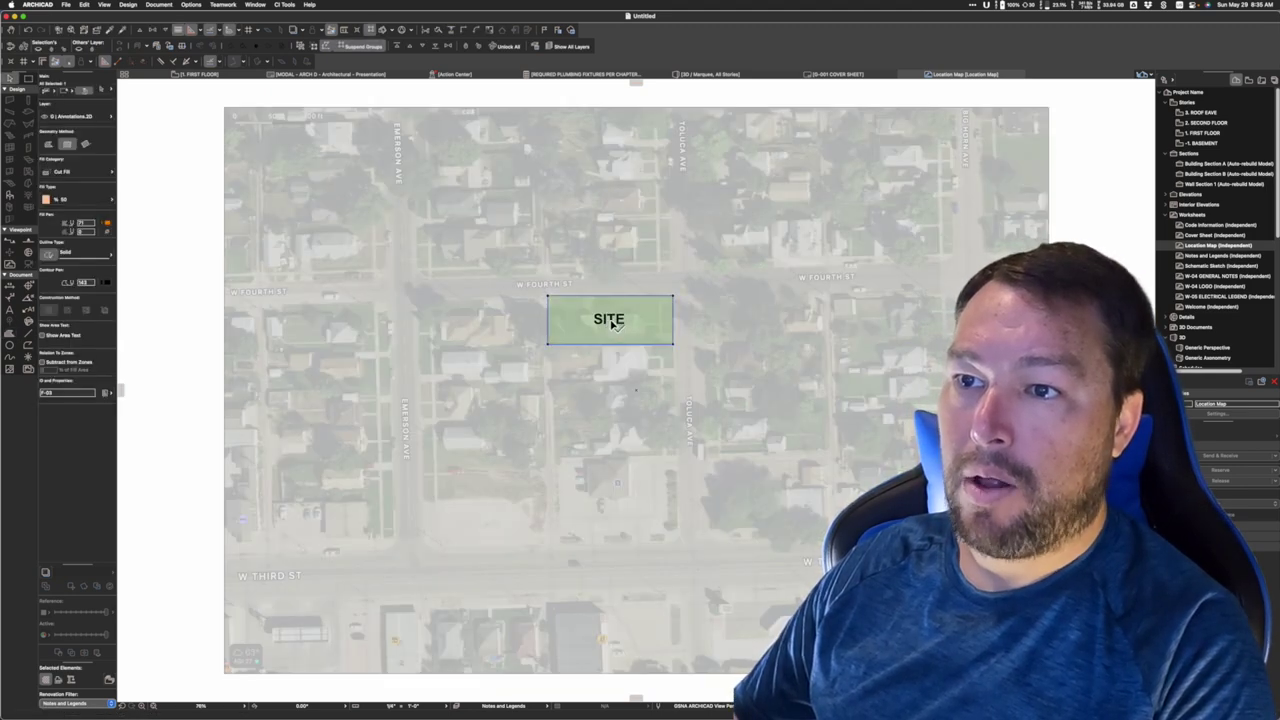
{"action": "left_click", "coordinate": [398, 47]}
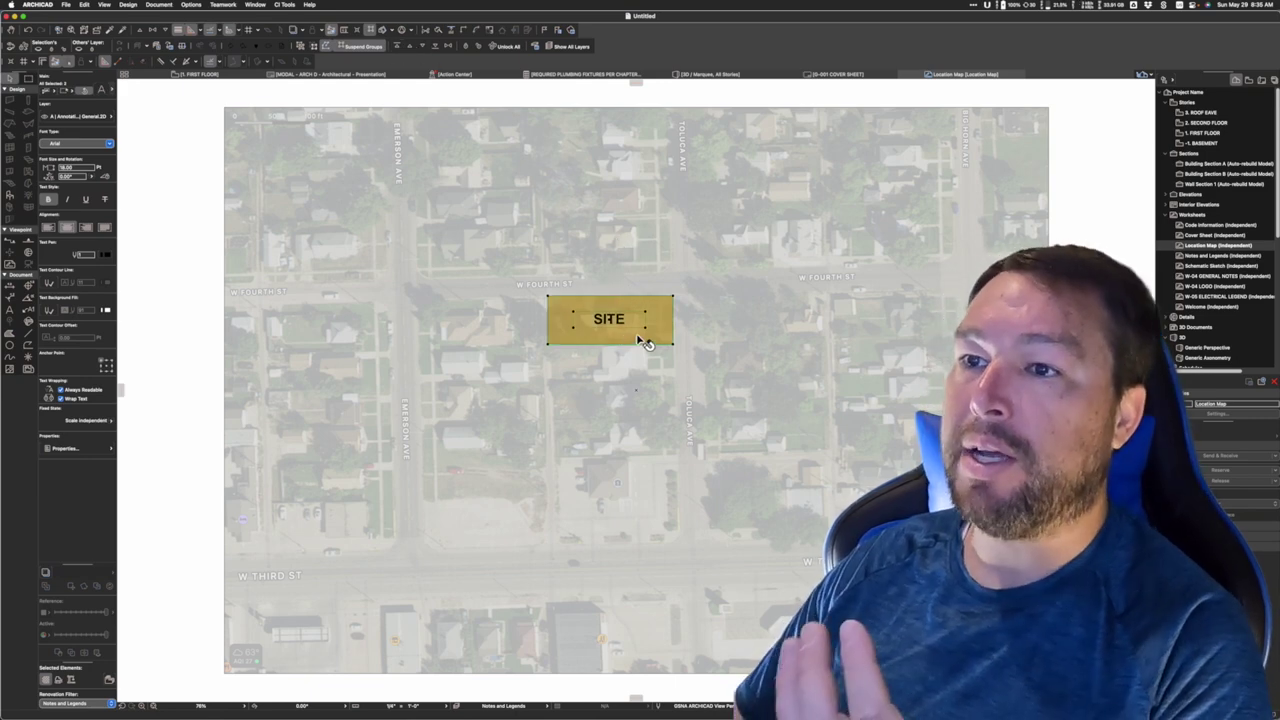
{"action": "key", "text": "Escape"}
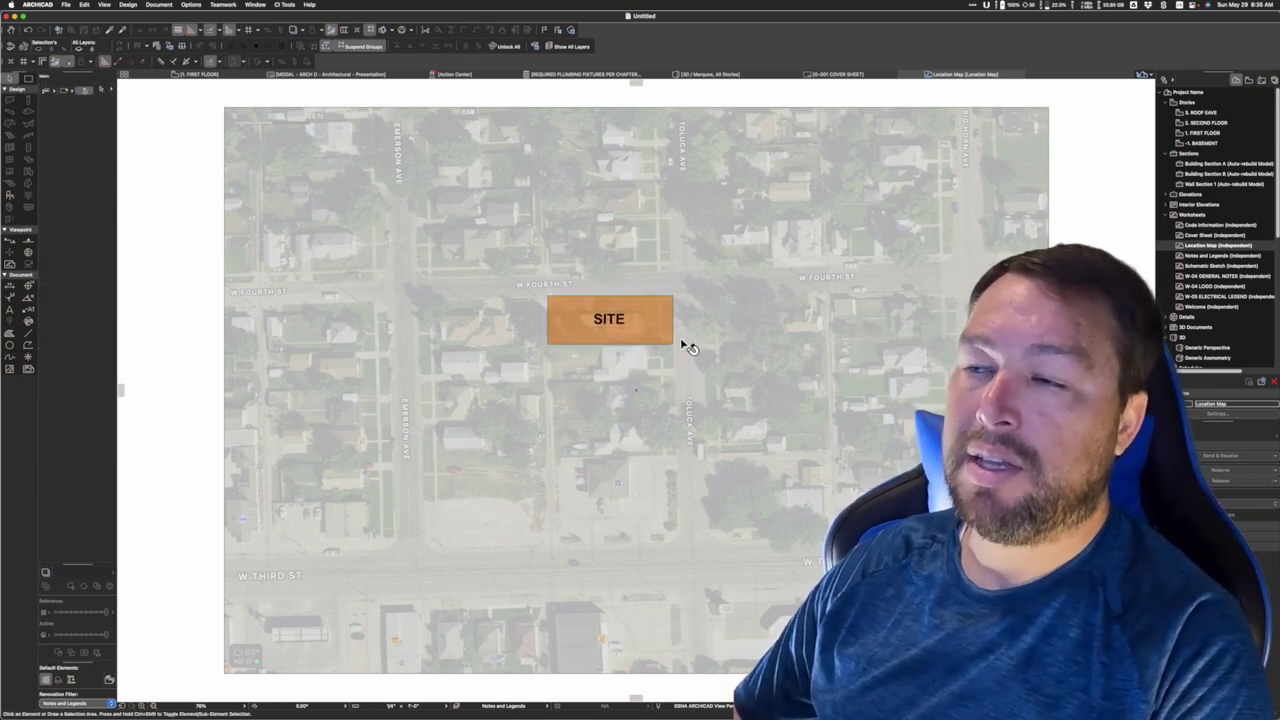
Change the white map overlay's fill type to % 50 and deselect it.
{"action": "left_click", "coordinate": [1020, 177]}
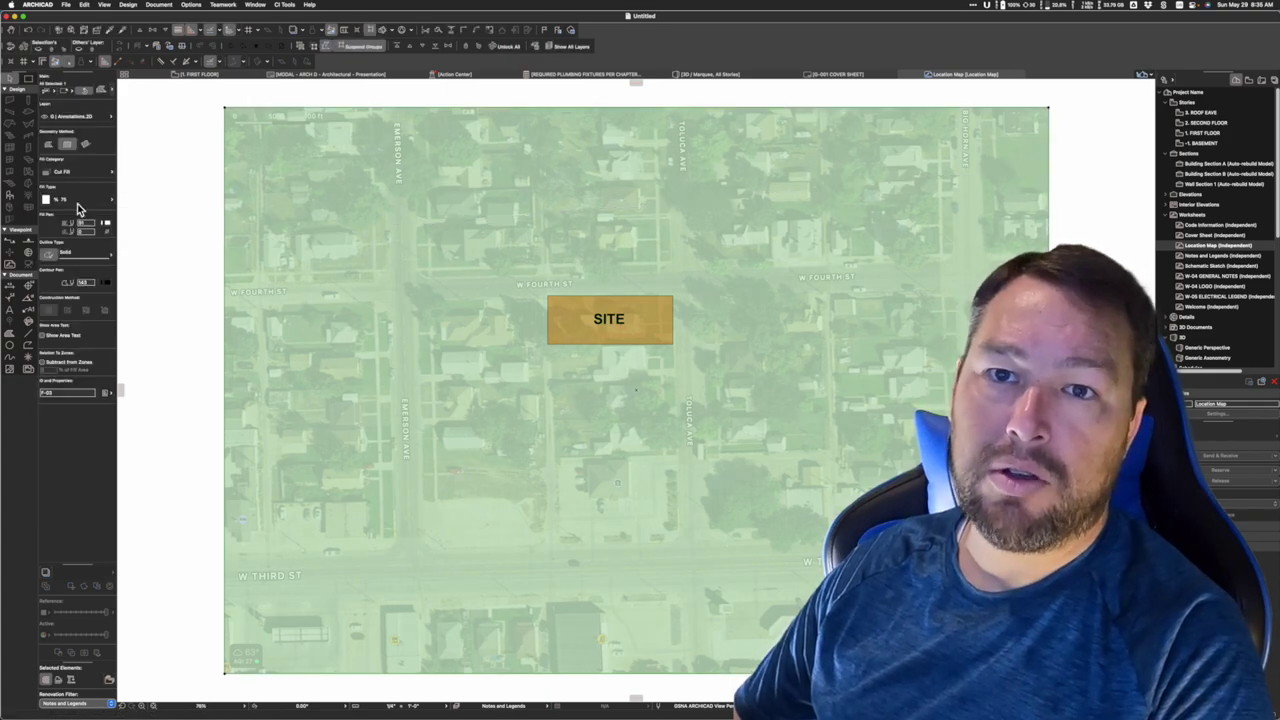
{"action": "left_click", "coordinate": [80, 203]}
{"action": "left_click", "coordinate": [160, 228]}
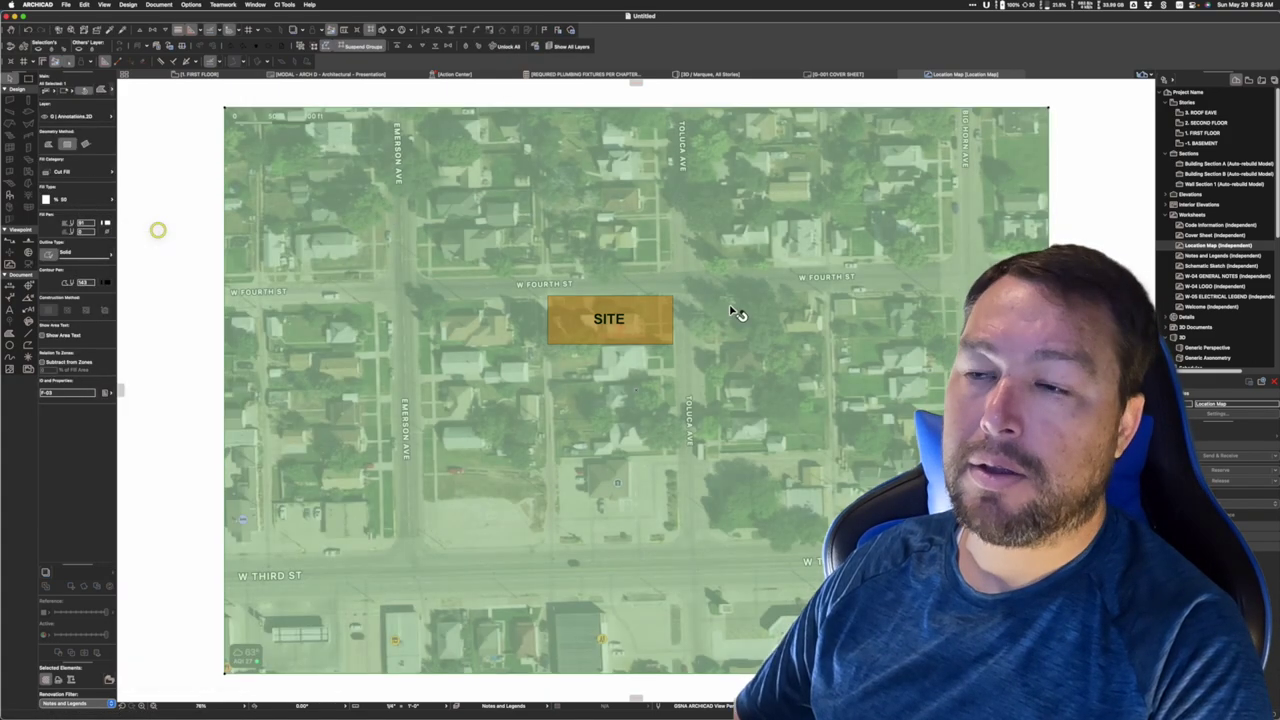
{"action": "key", "text": "Escape"}
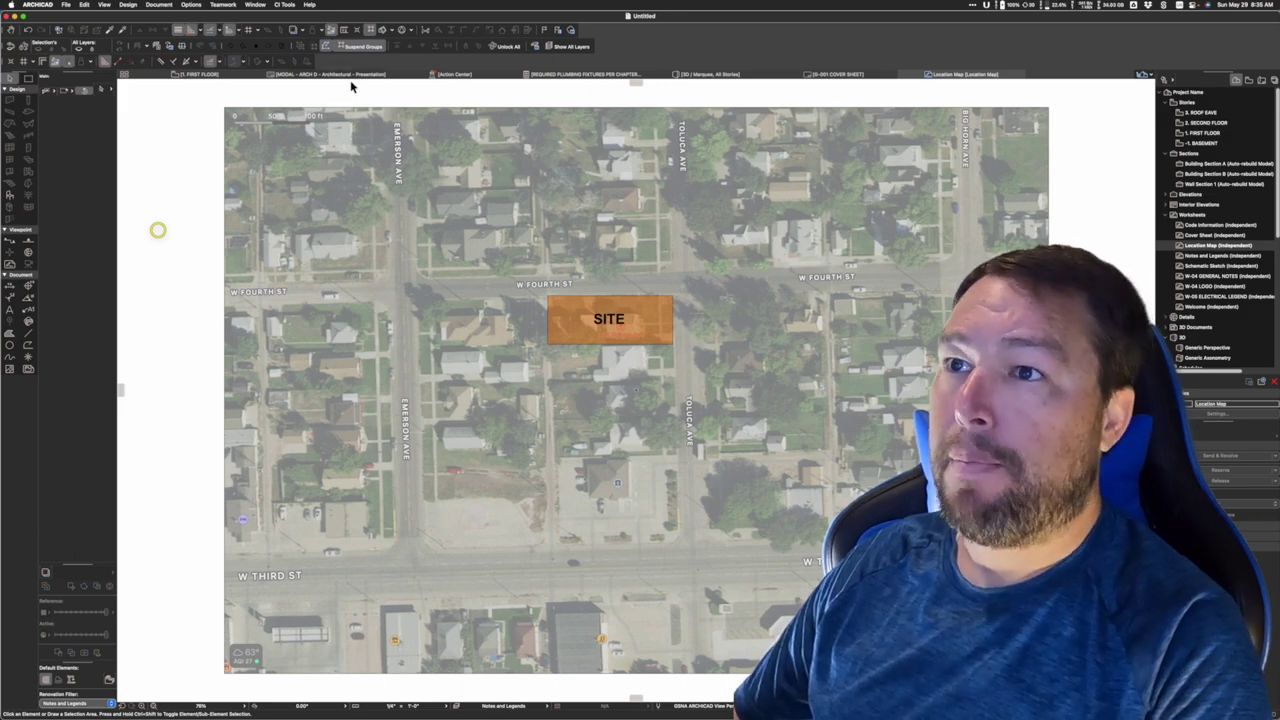
Return to the G-001 COVER SHEET layout and examine the faded satellite map and SITE marker in the VICINITY MAP cell.
{"action": "left_click", "coordinate": [866, 75]}
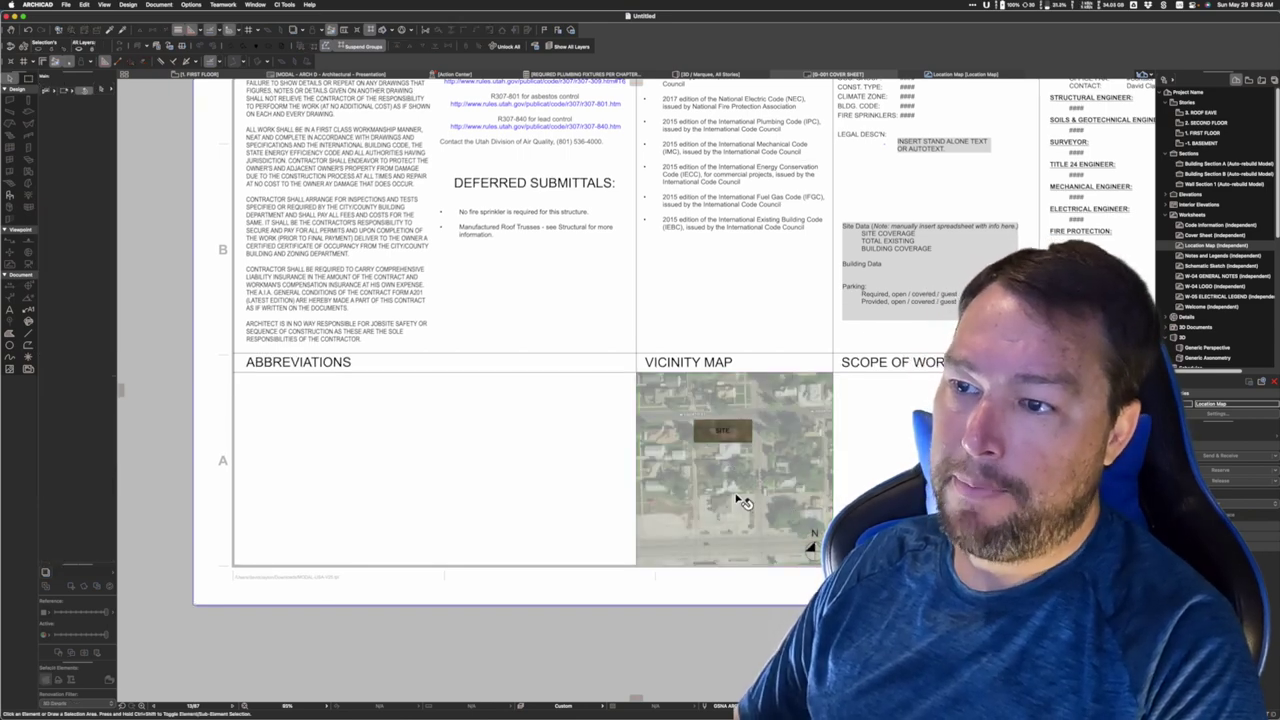
{"action": "scroll", "coordinate": [745, 495], "scroll_direction": "up", "scroll_amount": 5}
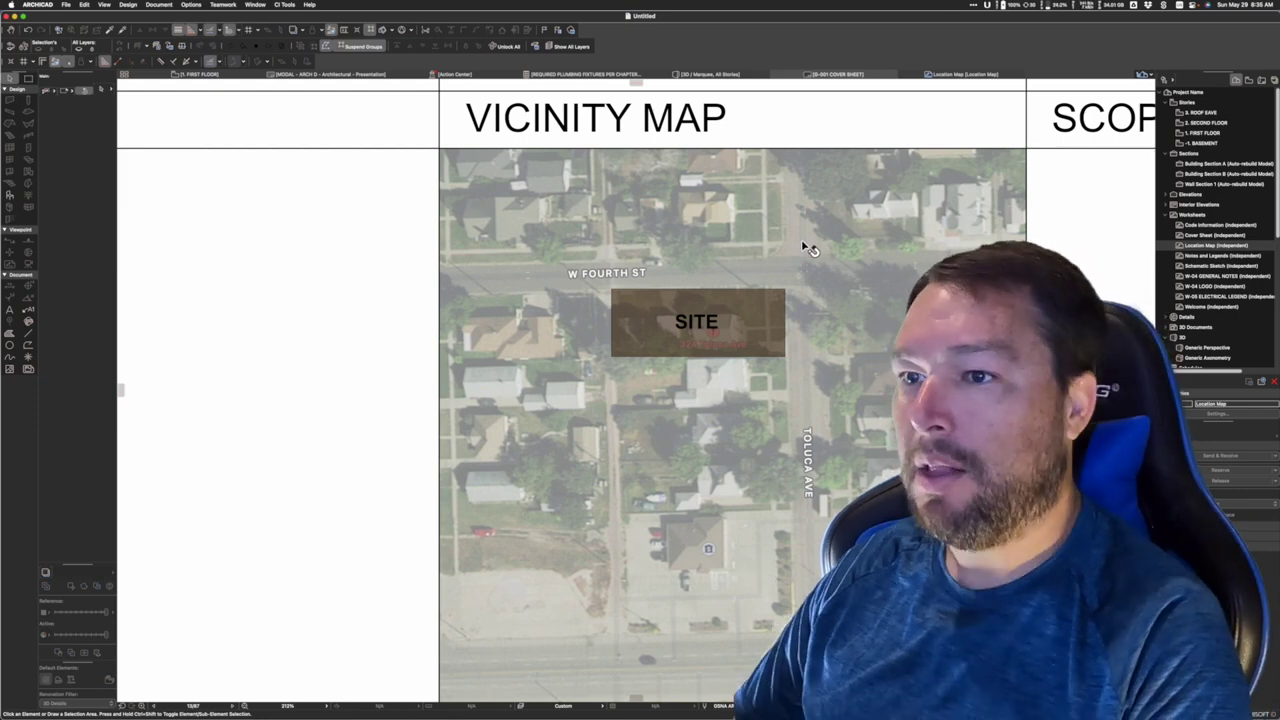
{"action": "scroll", "coordinate": [831, 372], "scroll_direction": "down", "scroll_amount": 1}
{"action": "scroll", "coordinate": [831, 372], "scroll_direction": "down", "scroll_amount": 1}
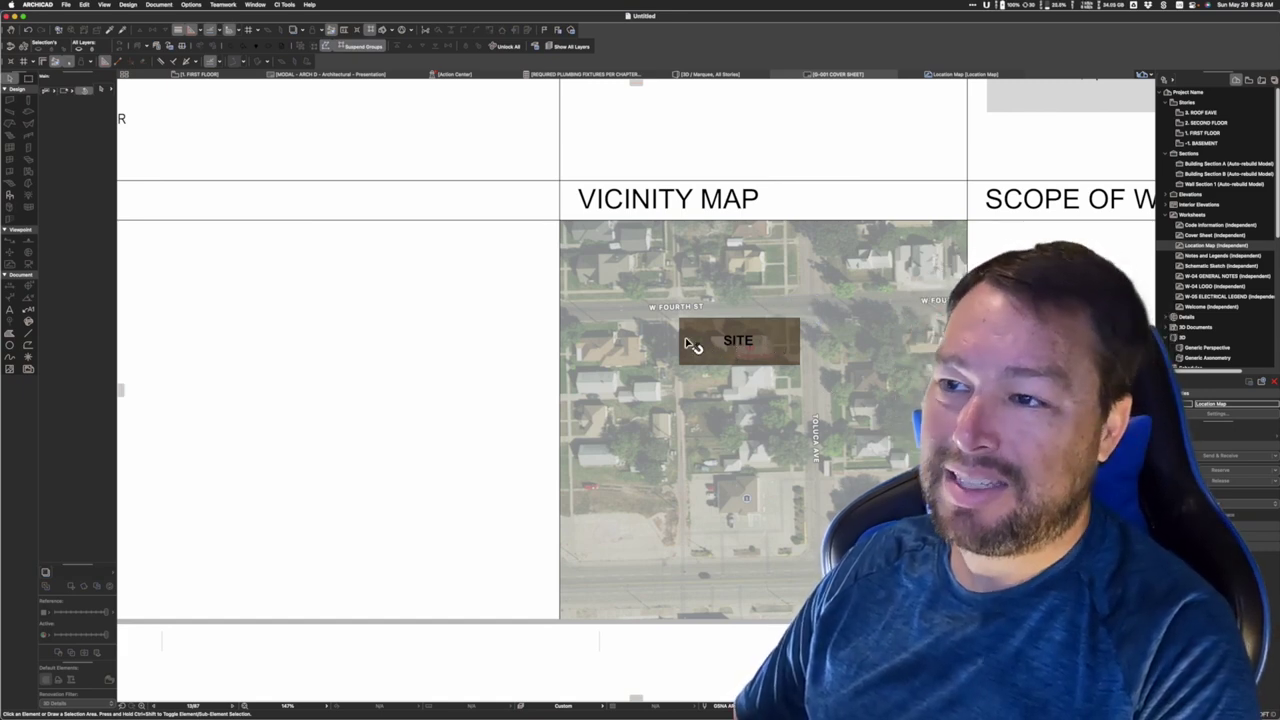
{"action": "scroll", "coordinate": [866, 447], "scroll_direction": "down", "scroll_amount": 4}
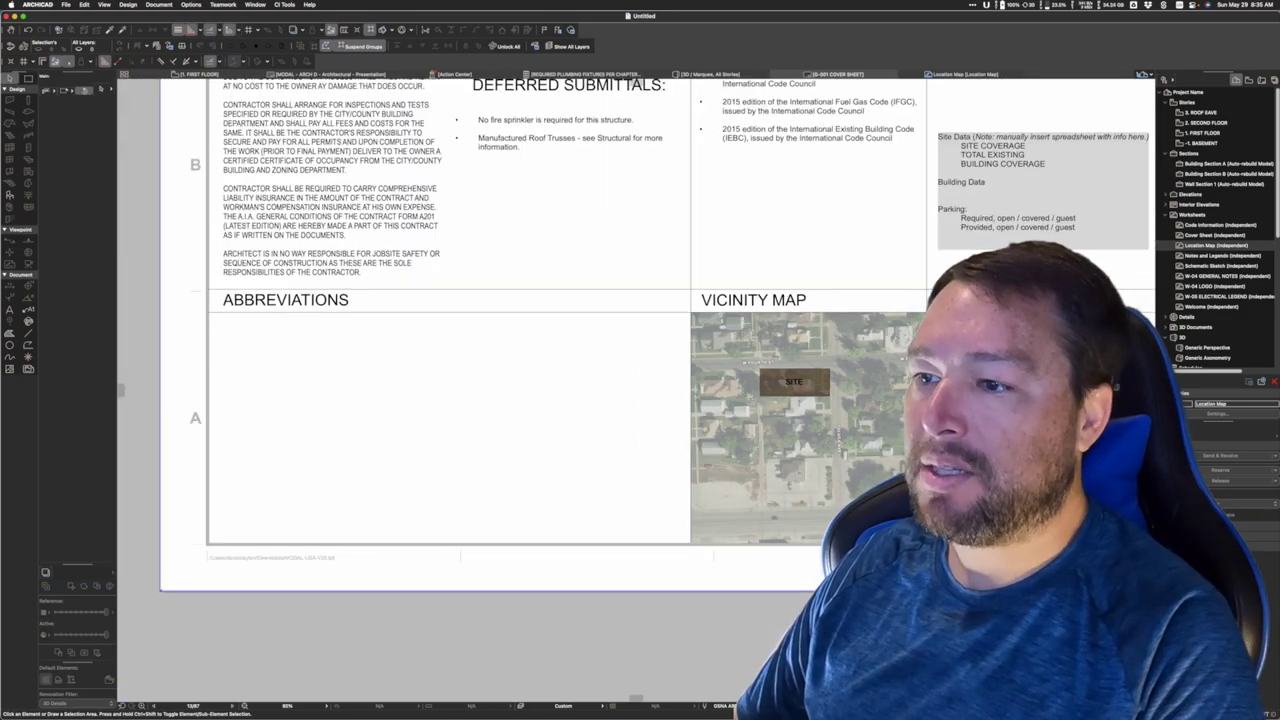
Place the north symbol in the lower-left corner of the vicinity map and deselect it.
{"action": "left_click", "coordinate": [709, 526]}
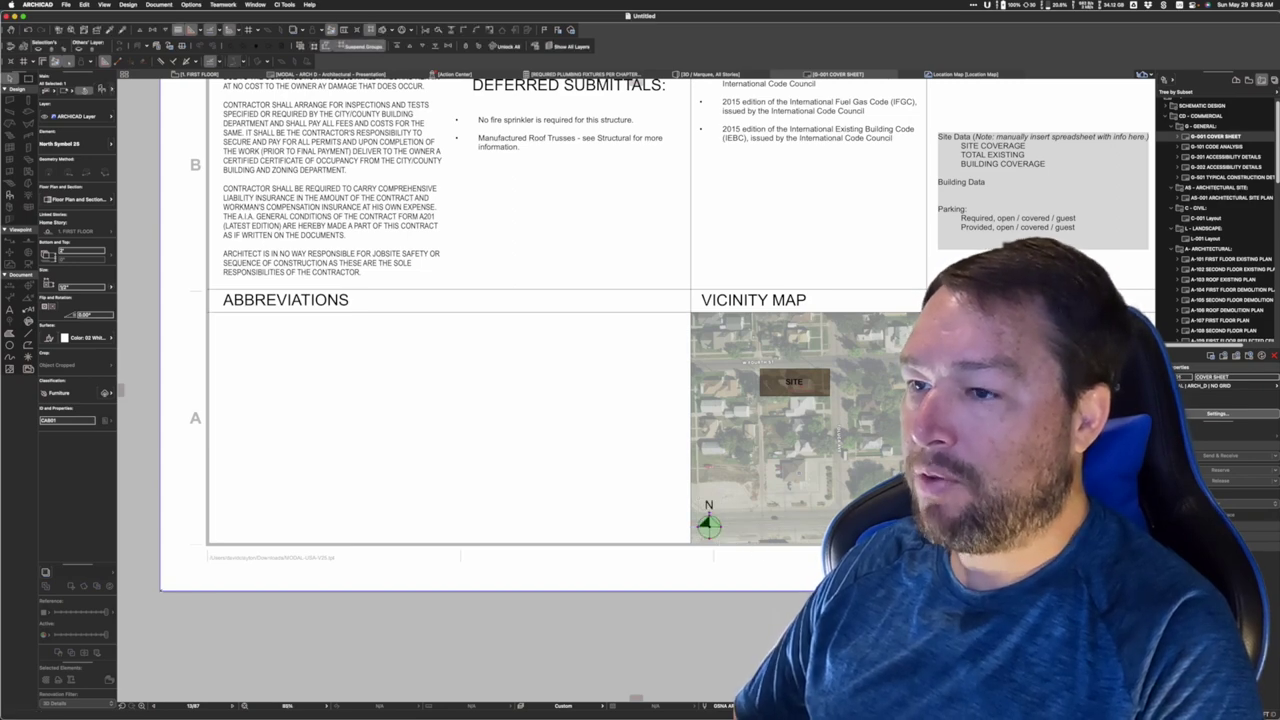
{"action": "key", "text": "Escape"}
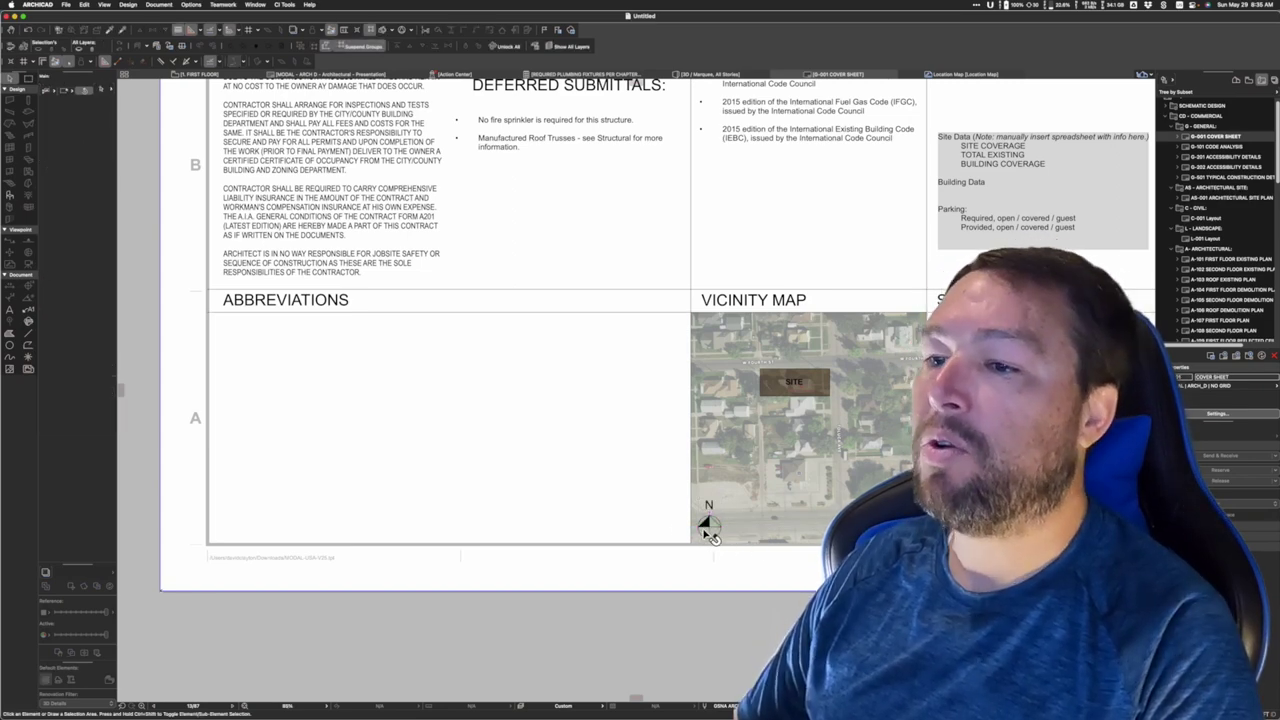